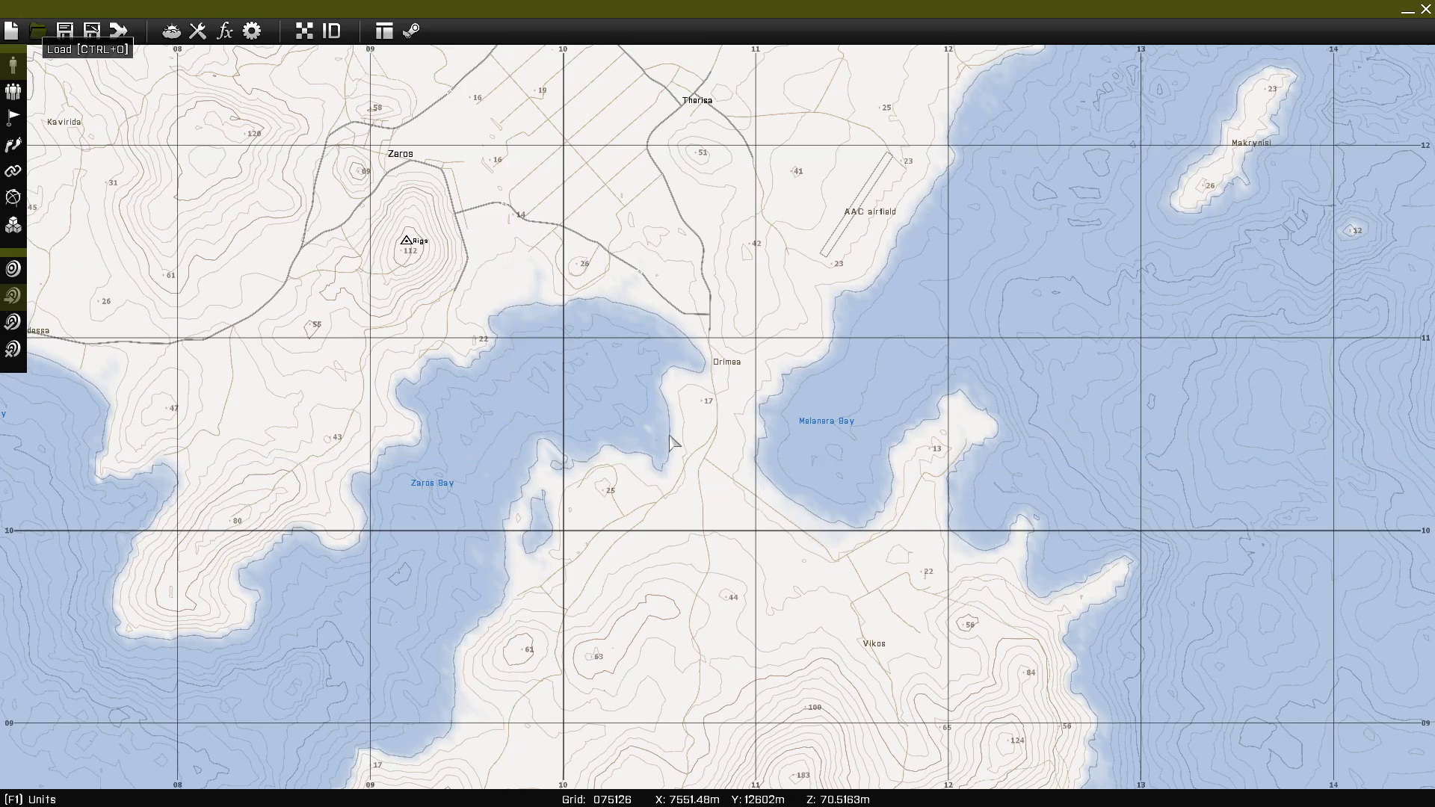
# Step: Load the ABirdInTheHand mission and switch to marker editing
pyautogui.hotkey('ctrl', 'o')
pyautogui.click(910, 586)
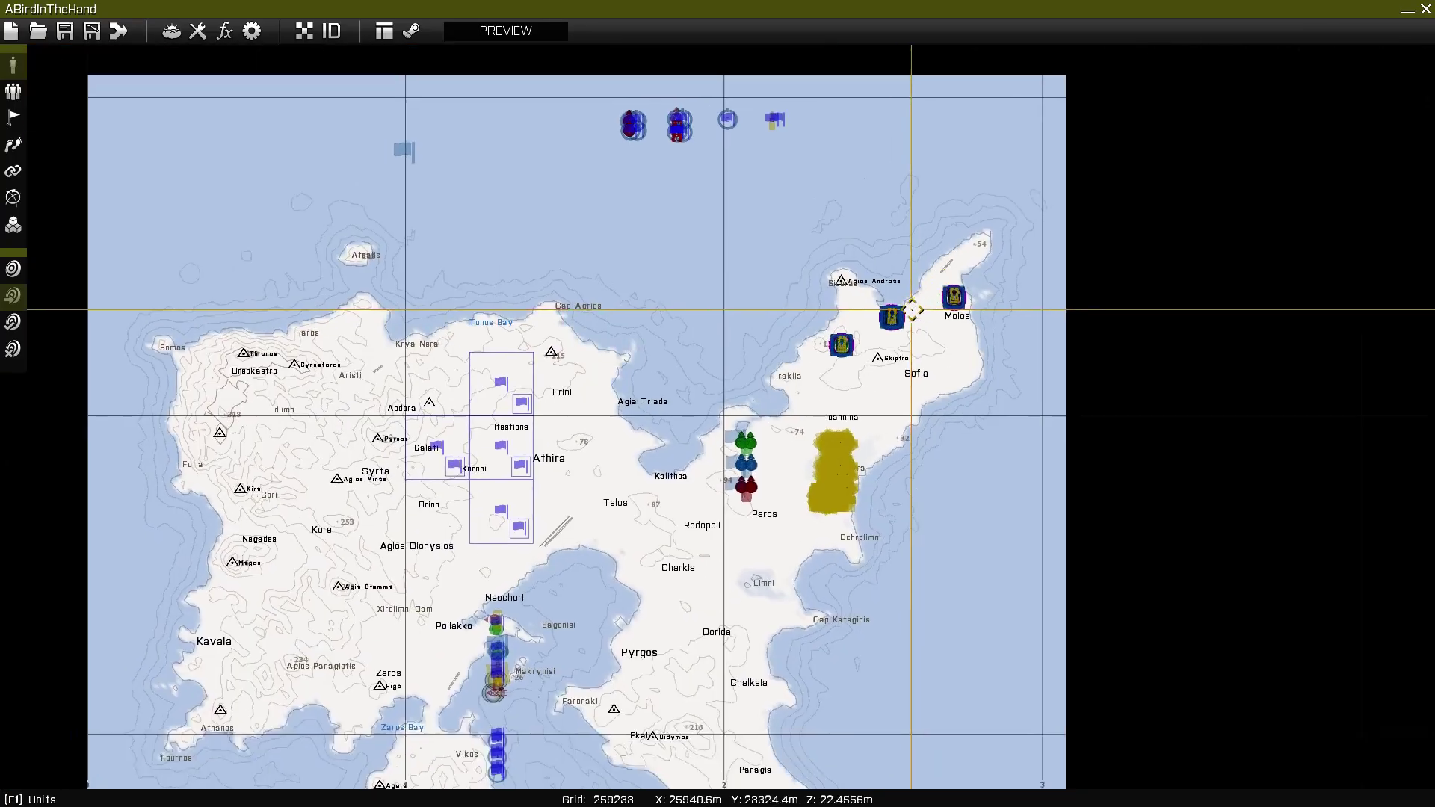
pyautogui.click(13, 199)
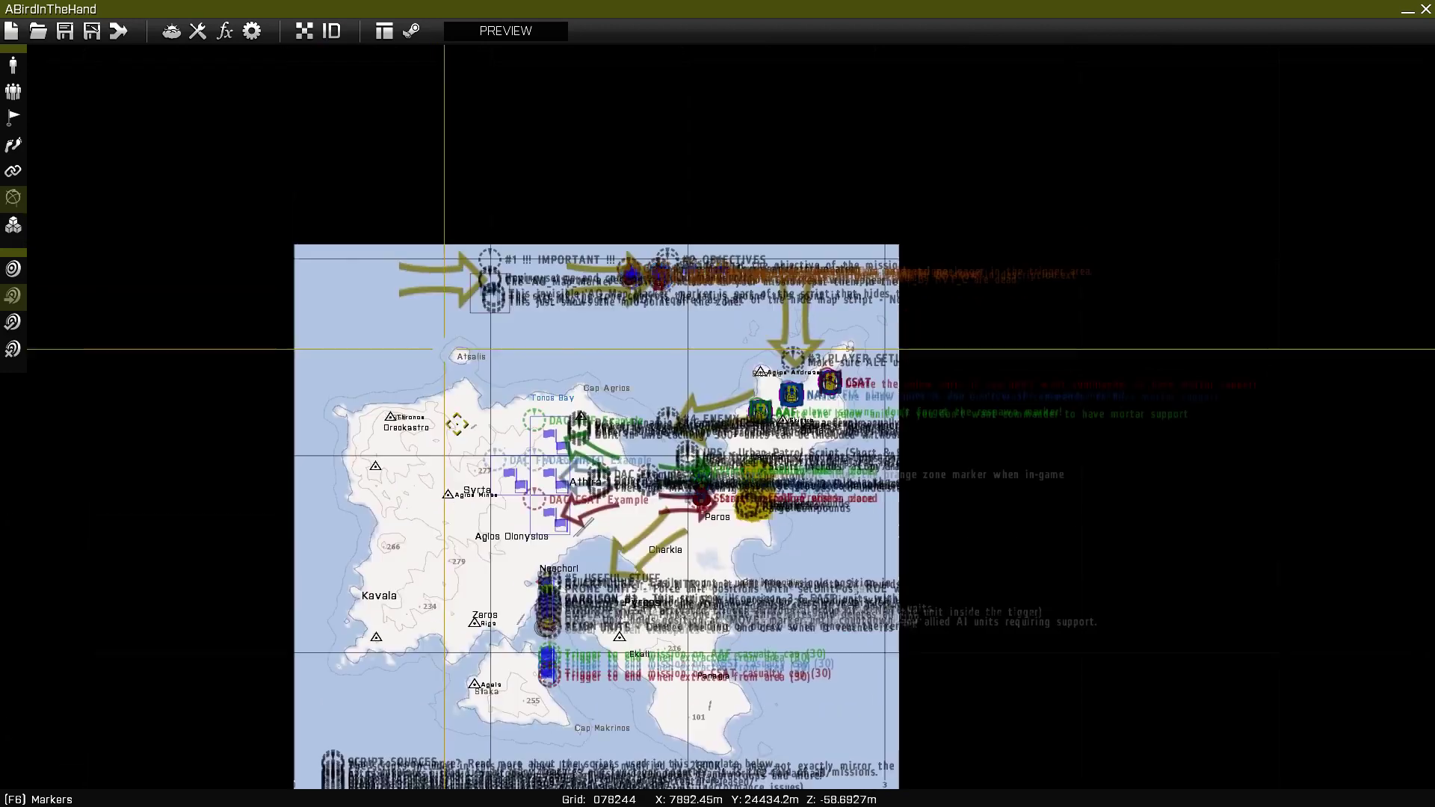
# Step: Delete the "#1 IMPORTANT" heading, its arrow and the instruction notes around the AO map marker zone
pyautogui.scroll(4, 498, 367)
pyautogui.moveTo(602, 436); pyautogui.dragTo(657, 372, button='right')
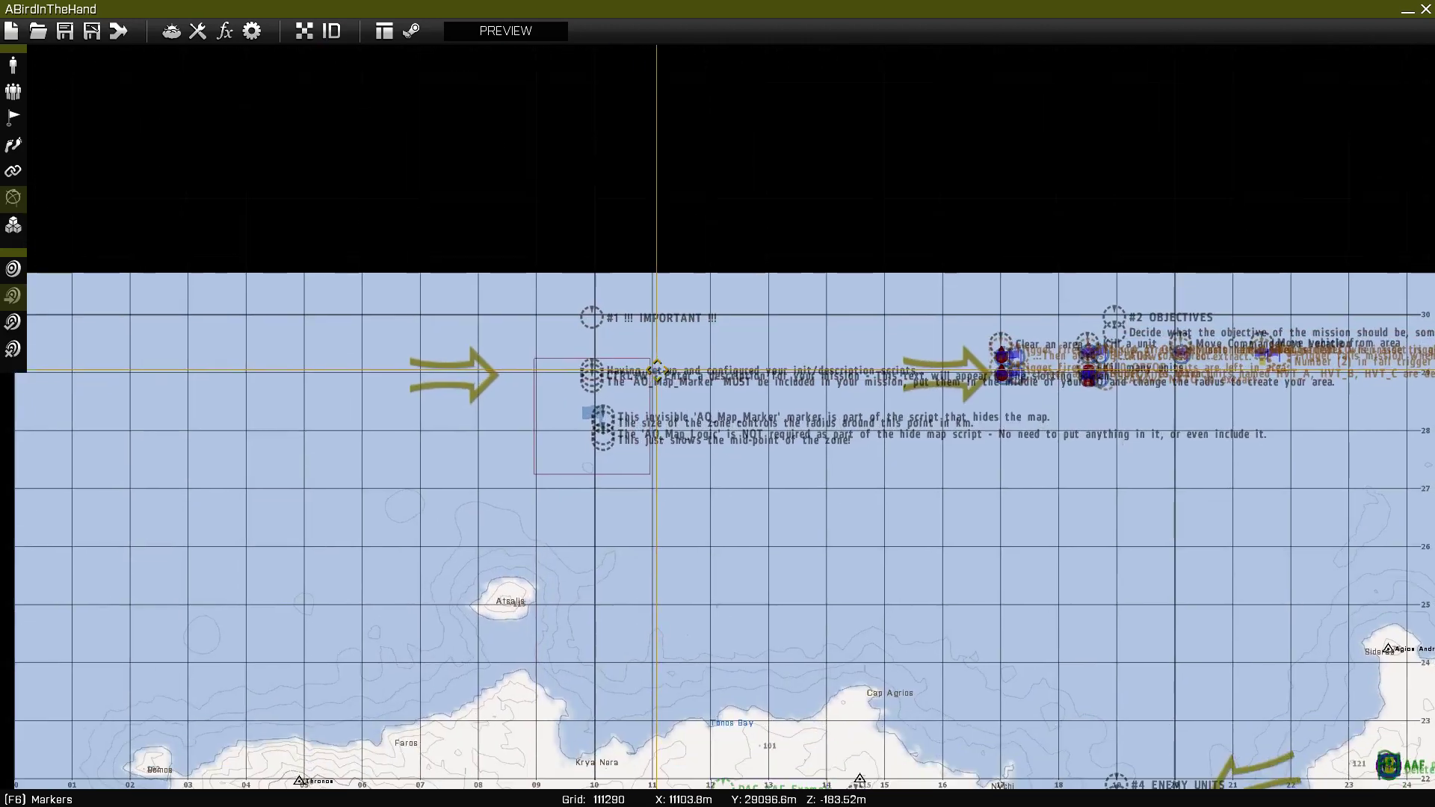
pyautogui.scroll(2, 615, 364)
pyautogui.moveTo(294, 199); pyautogui.dragTo(589, 570)
pyautogui.press('Delete')
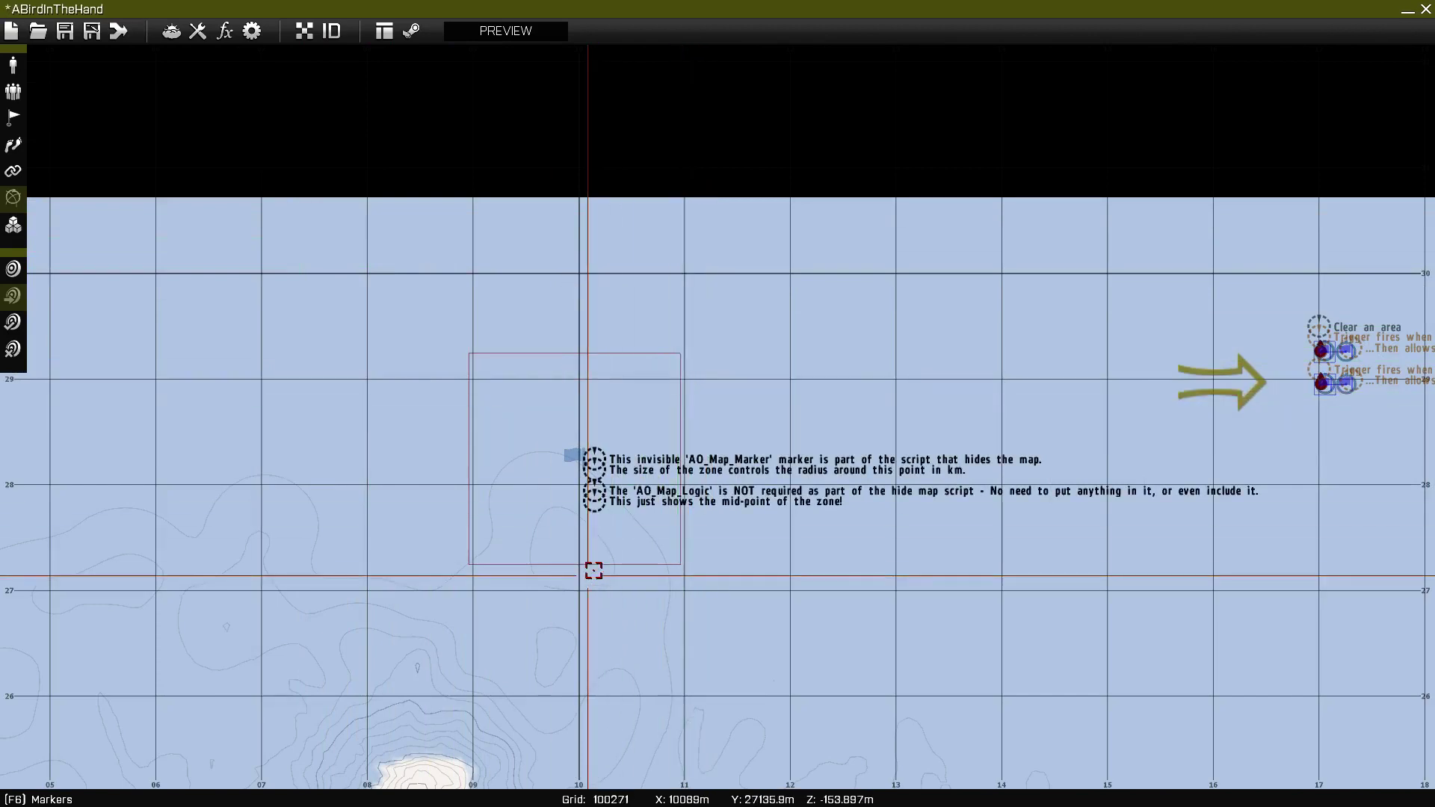
pyautogui.press('Delete')
# Step: Delete the "Clear an area" objective example together with its triggers and the arrow beside it
pyautogui.scroll(-2, 635, 494)
pyautogui.scroll(-2, 529, 388)
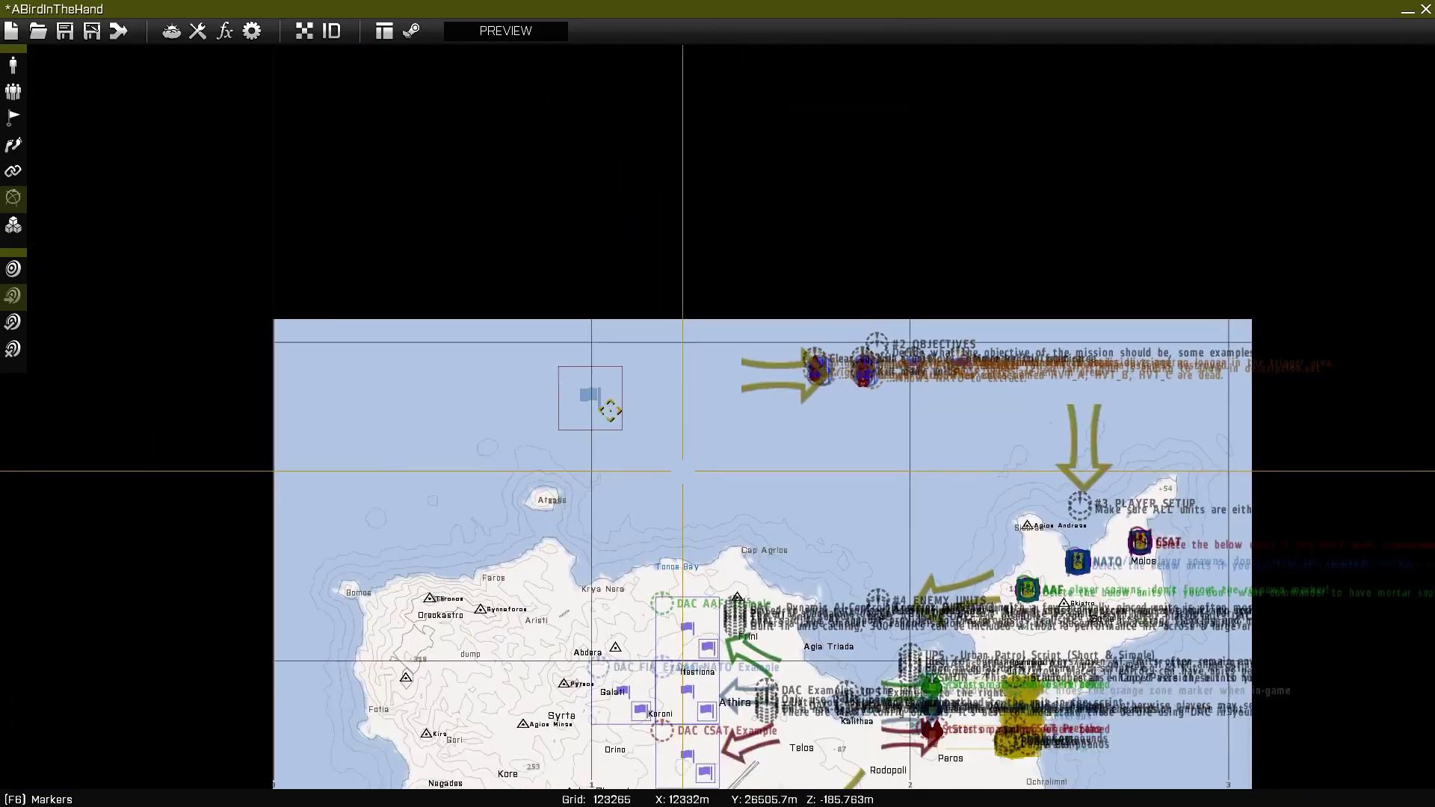
pyautogui.moveTo(716, 486); pyautogui.dragTo(706, 521, button='right')
pyautogui.scroll(2, 491, 313)
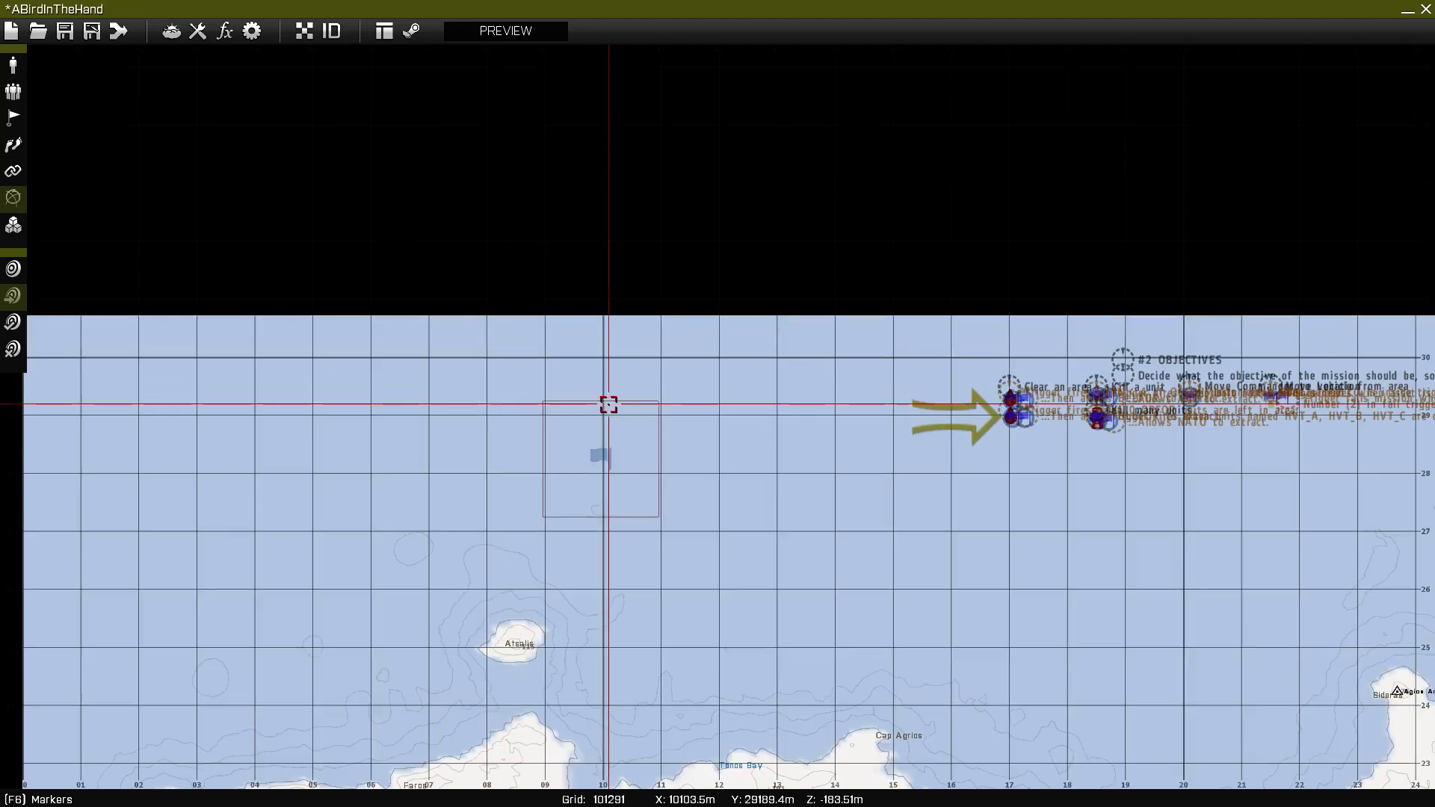
pyautogui.scroll(-2, 607, 454)
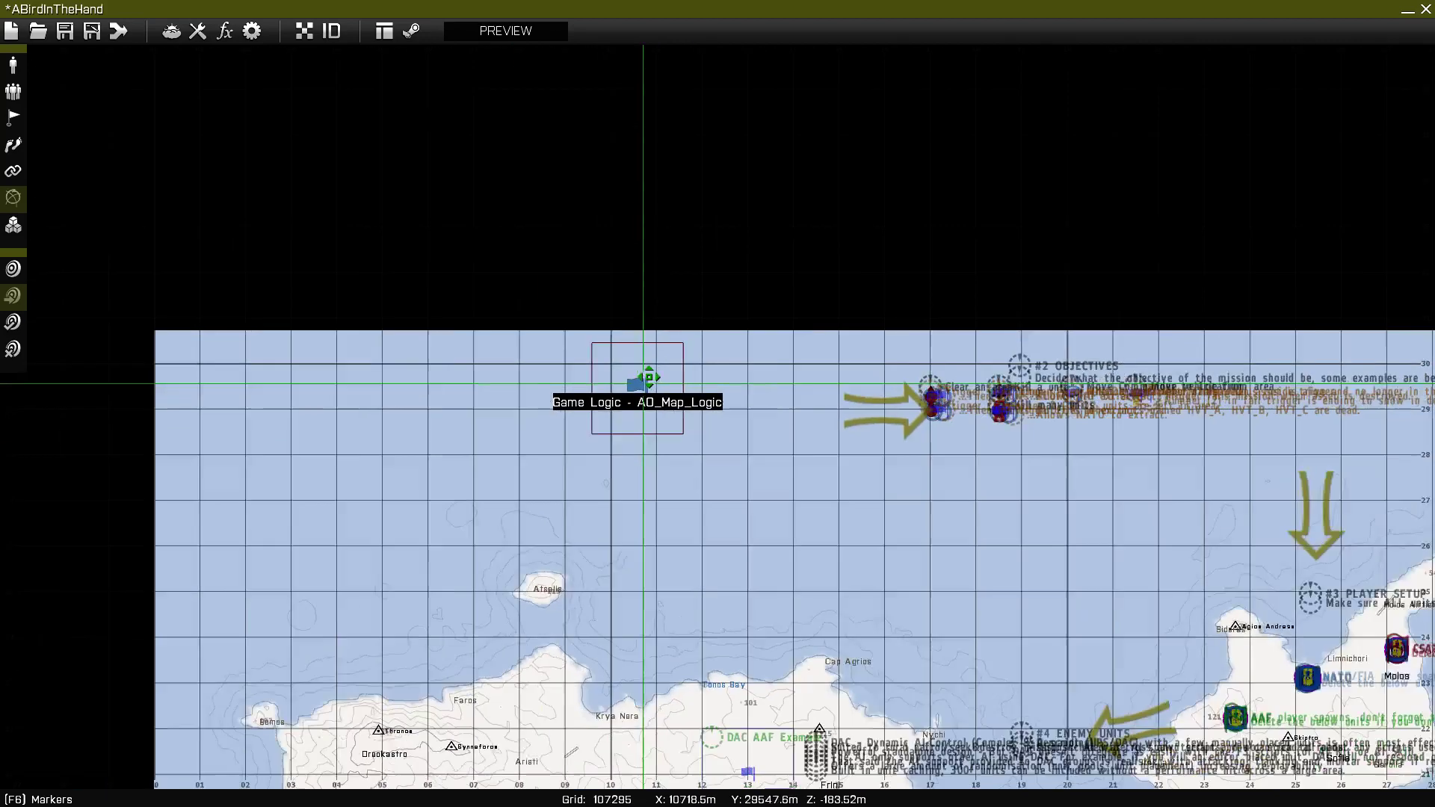
pyautogui.scroll(2, 940, 463)
pyautogui.moveTo(940, 464); pyautogui.dragTo(698, 503, button='right')
pyautogui.scroll(2, 697, 391)
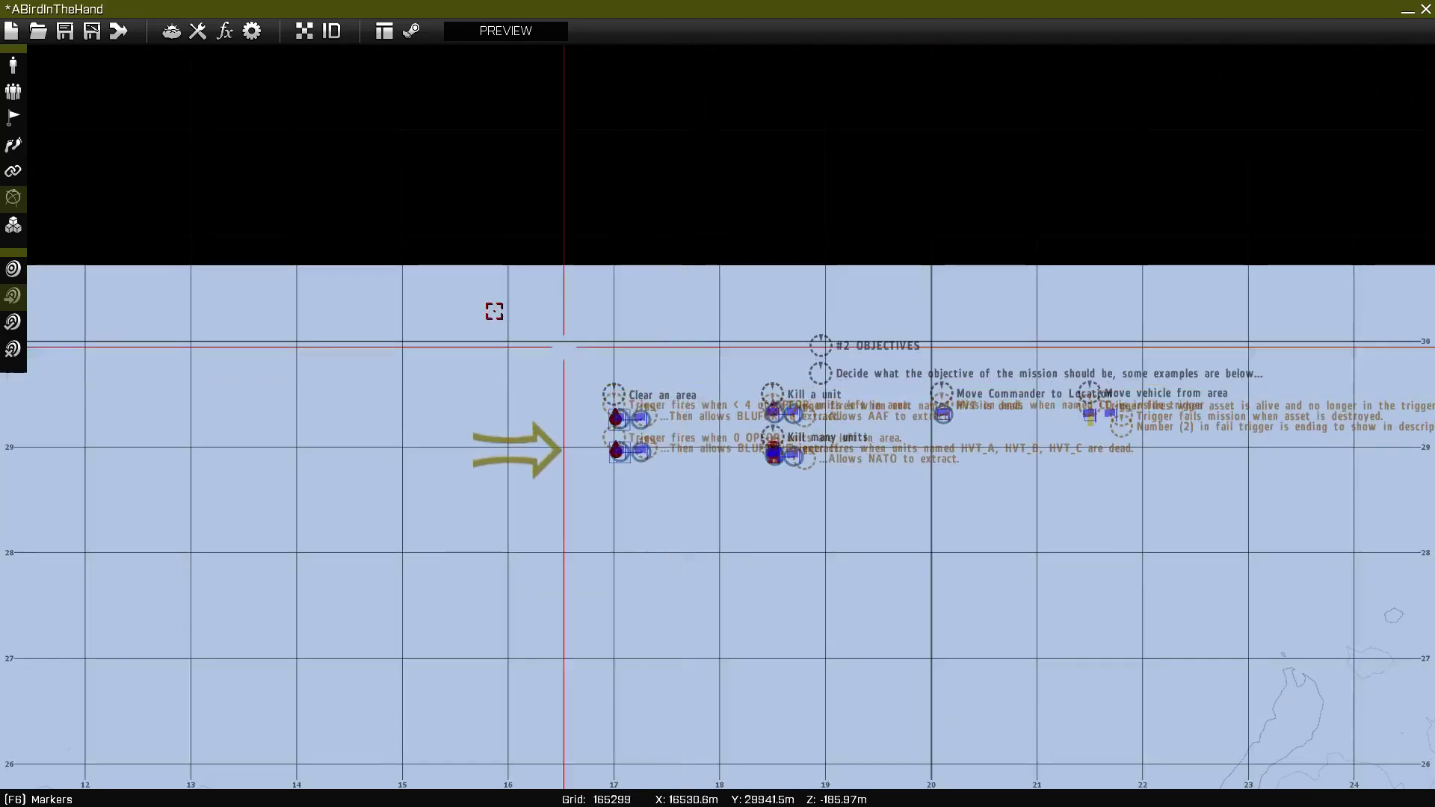
pyautogui.press('Delete')
# Step: Delete the "#2 OBJECTIVES" heading, its introductory note and the "Kill a unit" example
pyautogui.scroll(2, 834, 446)
pyautogui.moveTo(980, 411); pyautogui.dragTo(977, 410)
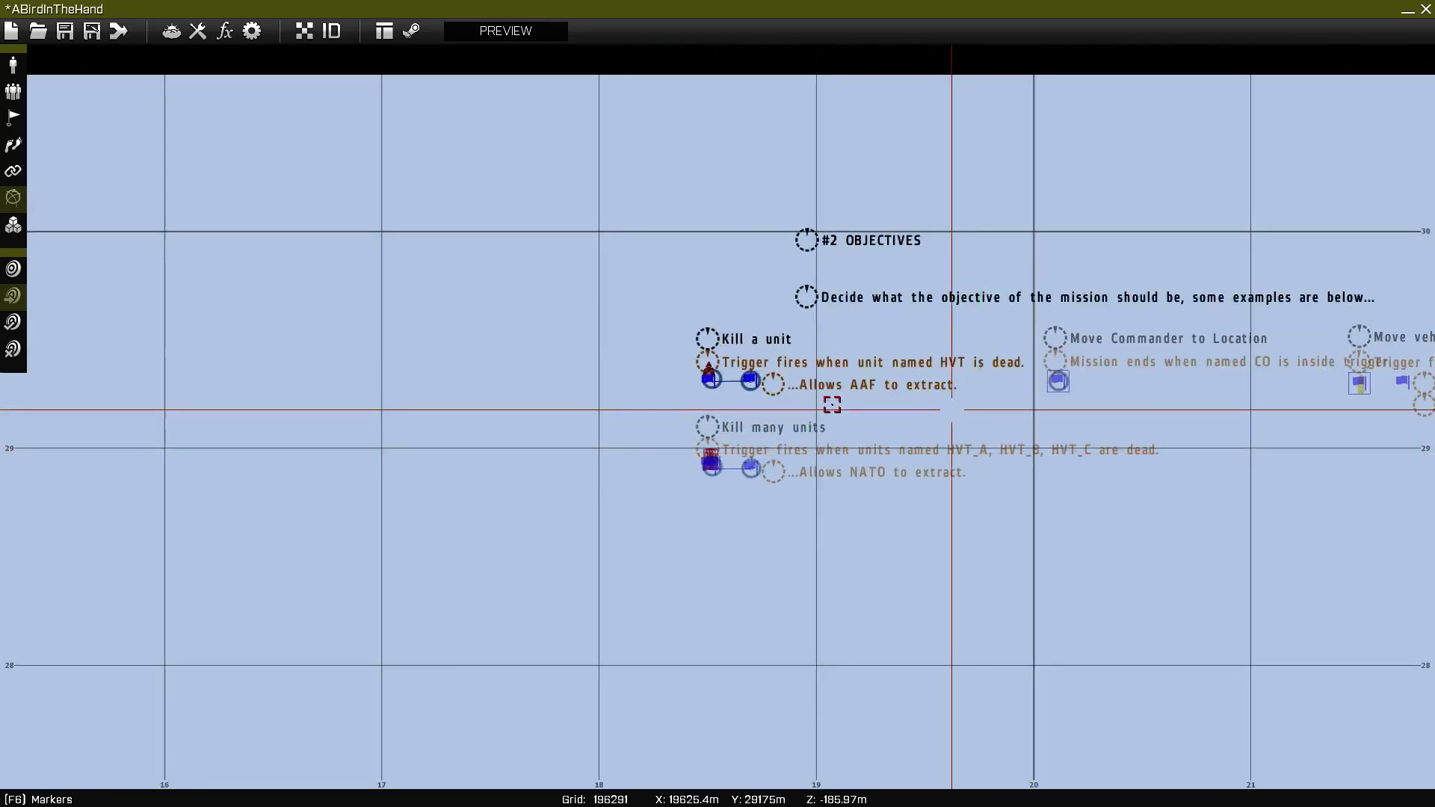
pyautogui.press('Delete')
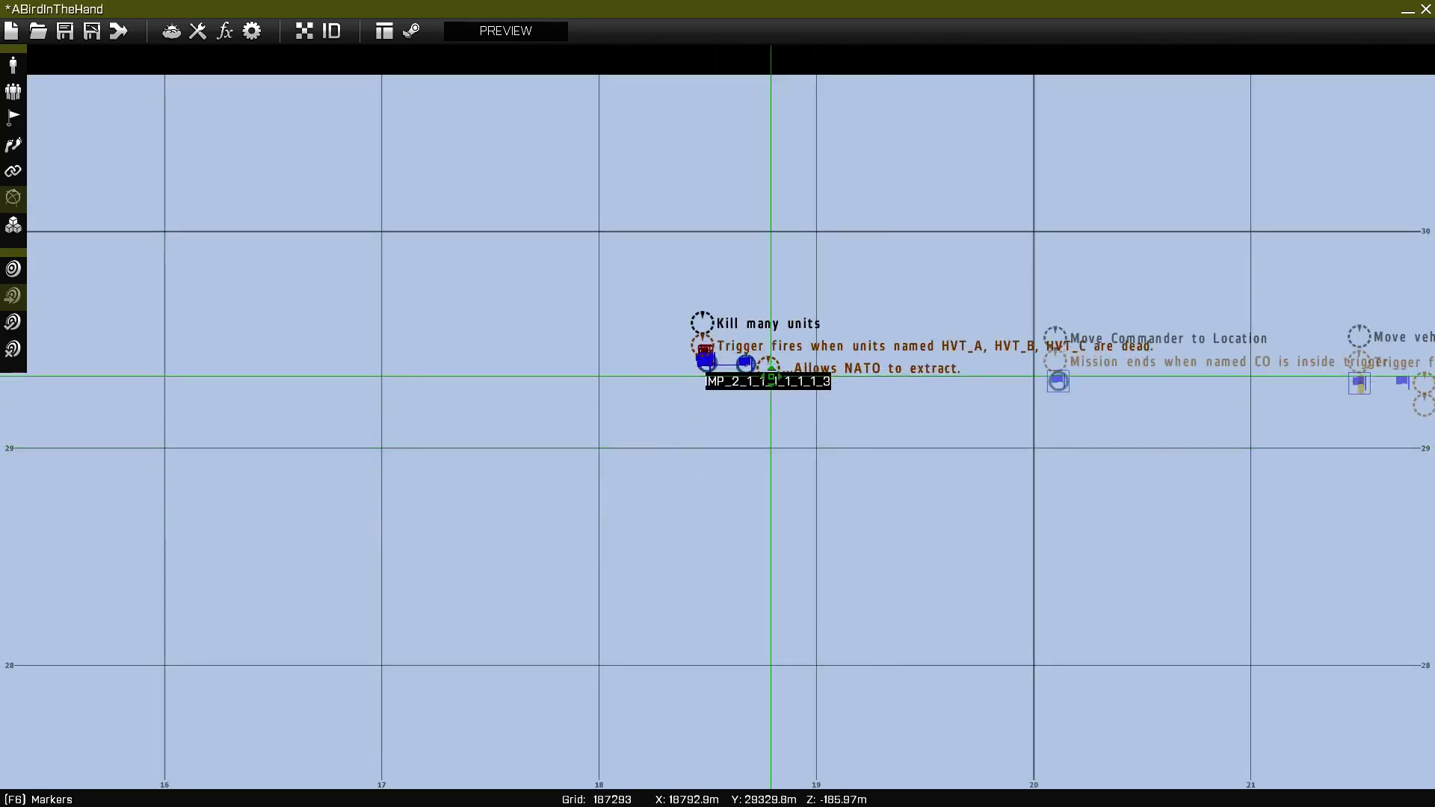
# Step: Delete the NATO and AAF player setups and move the CSAT player units from Molos into the open sea
pyautogui.scroll(-5, 771, 376)
pyautogui.moveTo(987, 506); pyautogui.dragTo(747, 167, button='right')
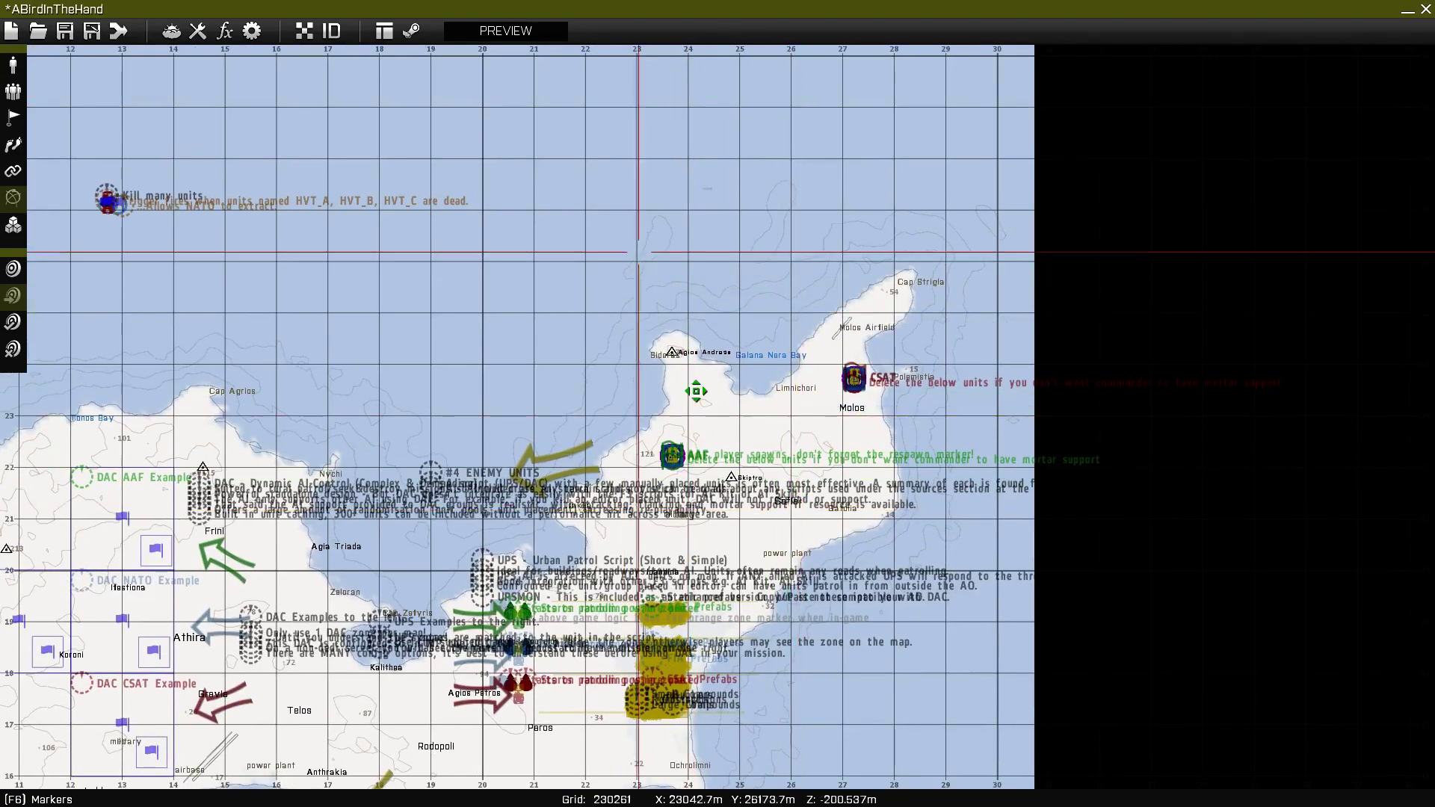
pyautogui.moveTo(852, 377); pyautogui.dragTo(448, 226)
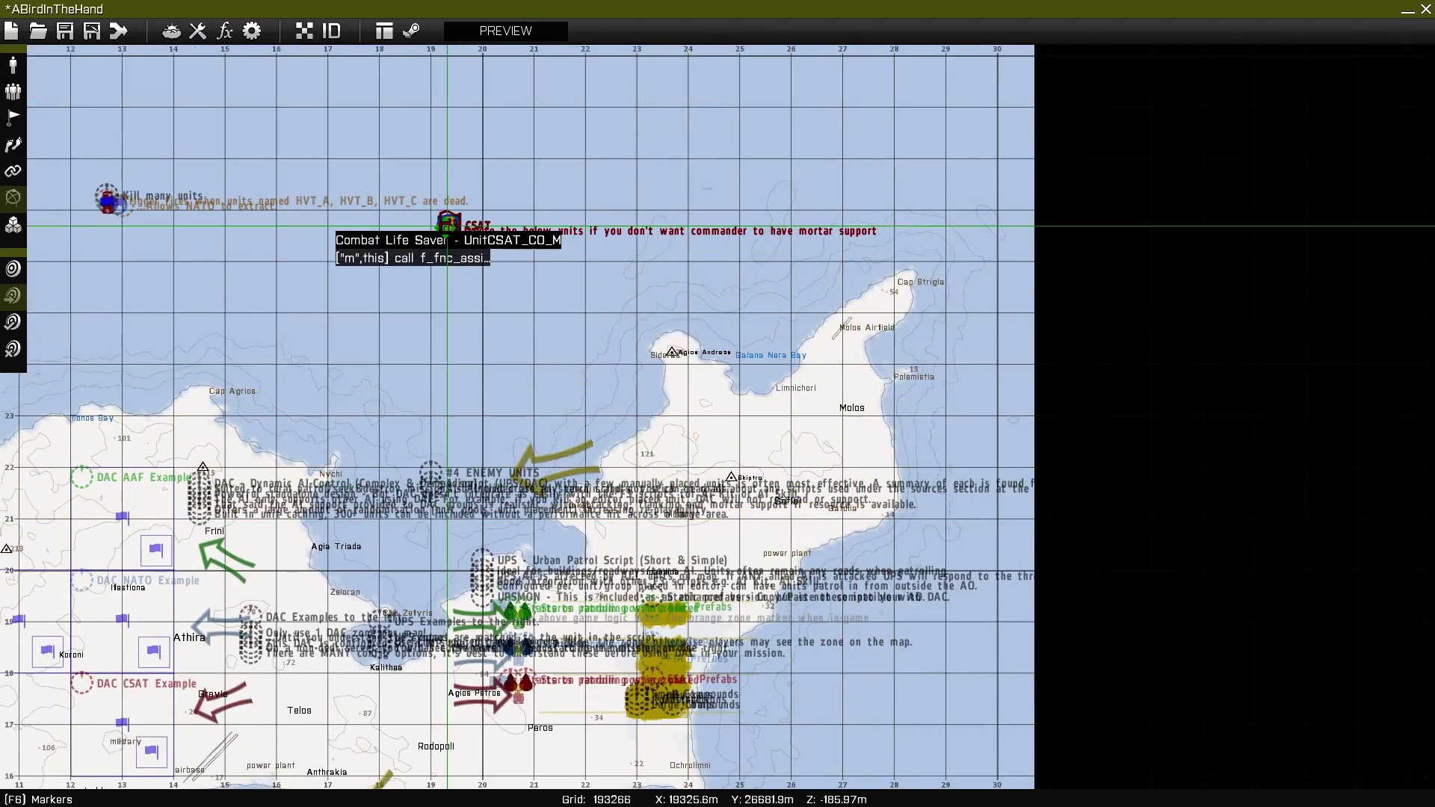
# Step: Delete the DAC AAF, NATO and CSAT example zones along with the DAC notes and coloured arrows
pyautogui.moveTo(351, 329); pyautogui.dragTo(1047, 166, button='right')
pyautogui.scroll(-2, 974, 234)
pyautogui.moveTo(936, 240); pyautogui.dragTo(879, 256, button='right')
pyautogui.scroll(3, 878, 256)
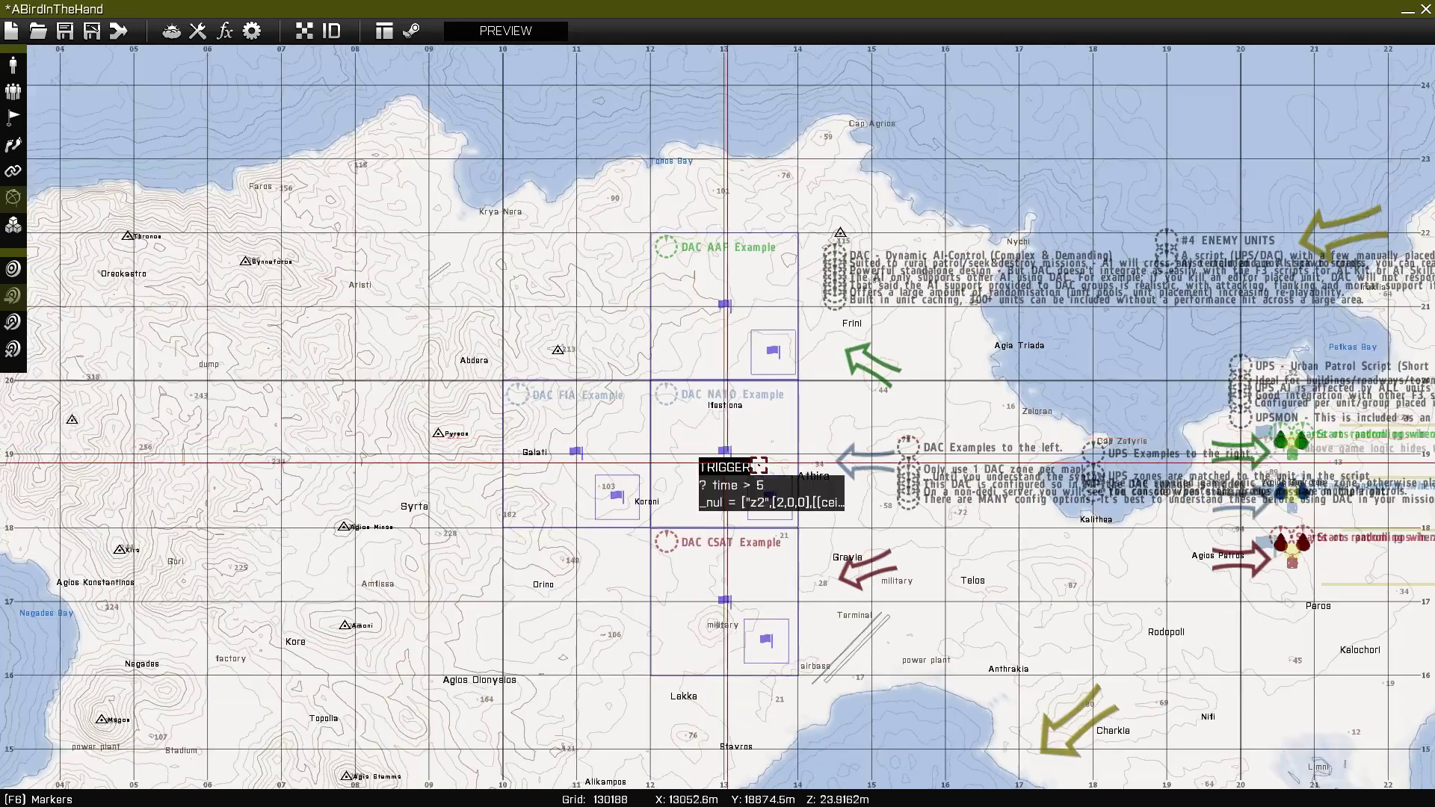
pyautogui.moveTo(749, 431); pyautogui.dragTo(709, 342, button='right')
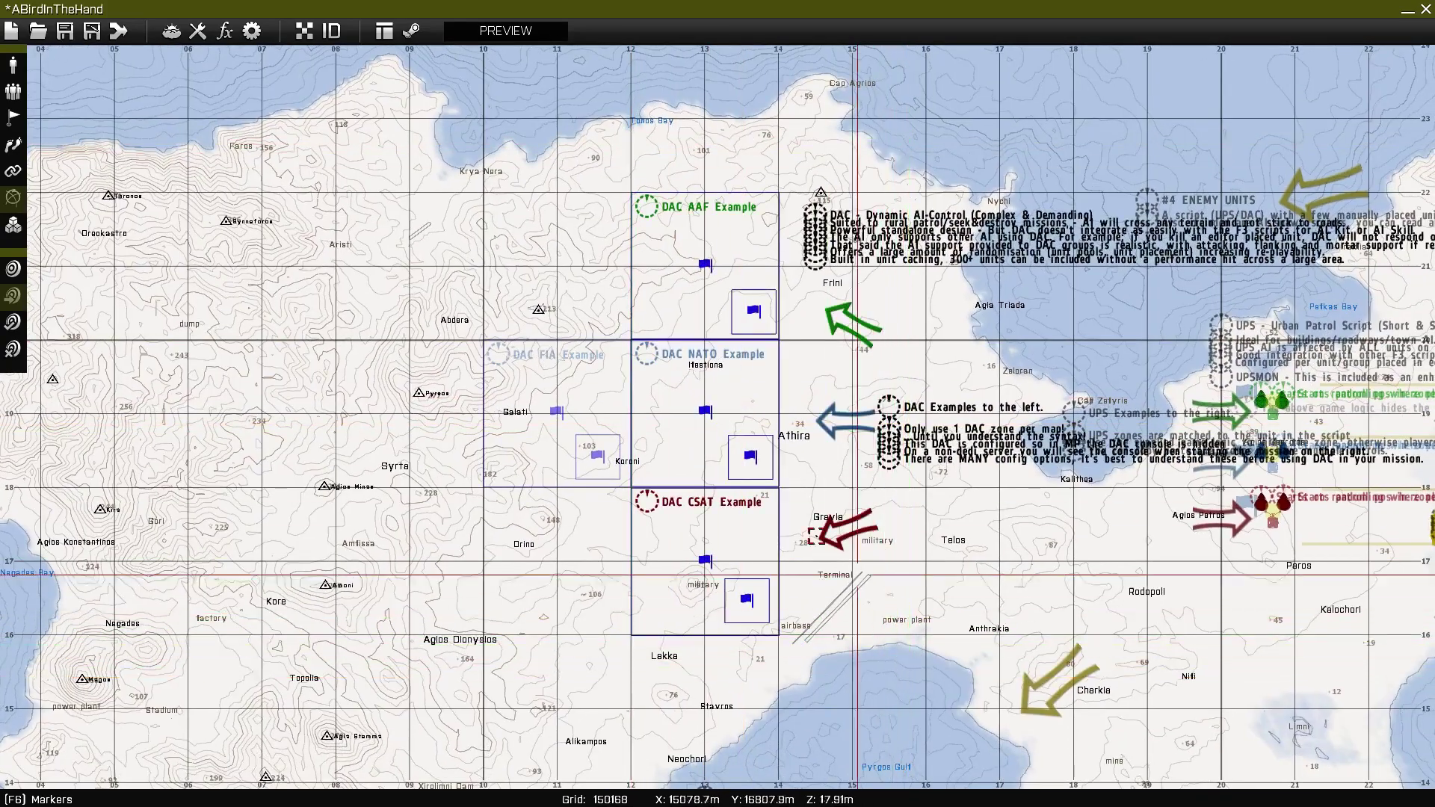
pyautogui.press('Delete')
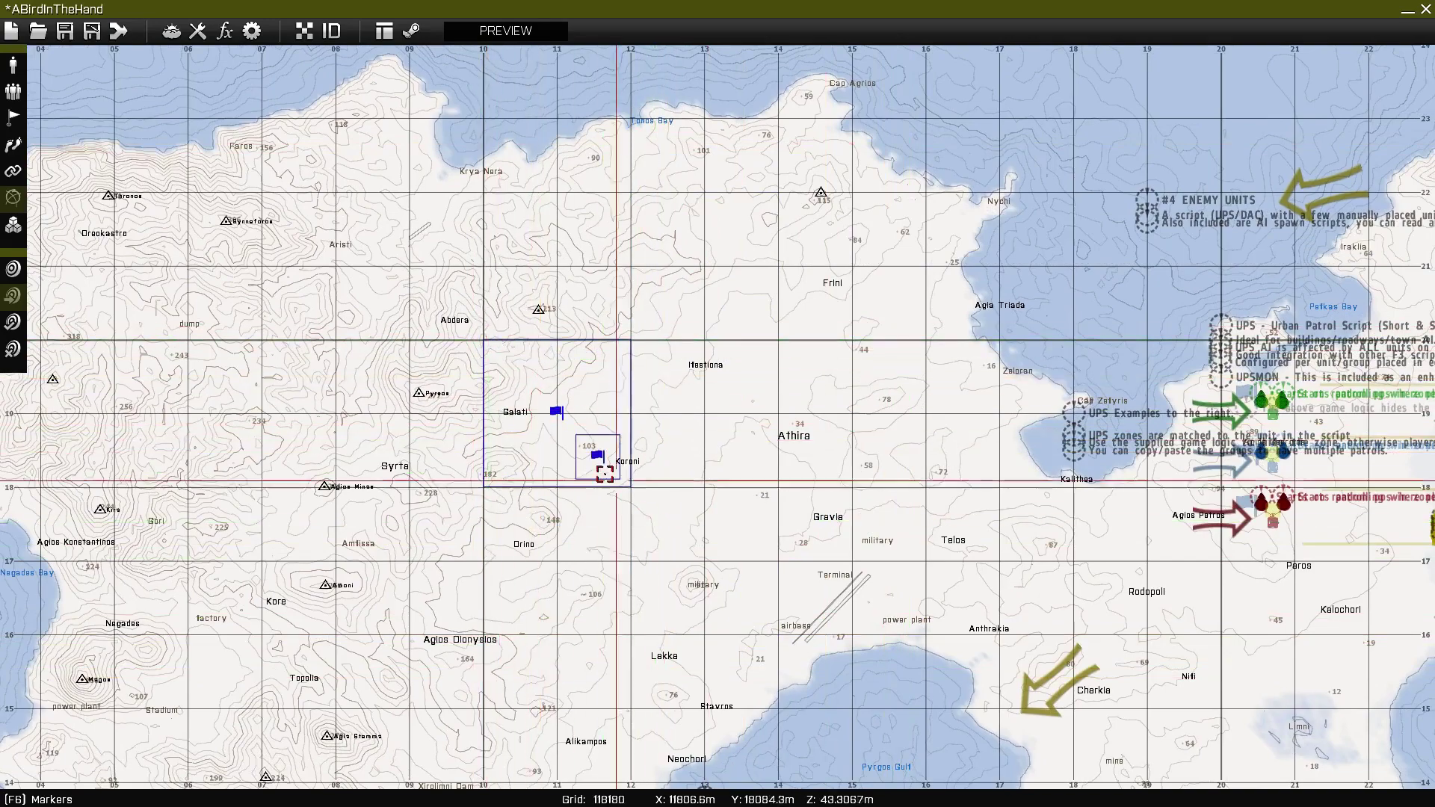
# Step: Move the FIA DAC zone and its triggers to the northwest coast near Faros
pyautogui.scroll(-5, 609, 409)
pyautogui.moveTo(607, 409); pyautogui.dragTo(503, 306)
pyautogui.scroll(3, 850, 420)
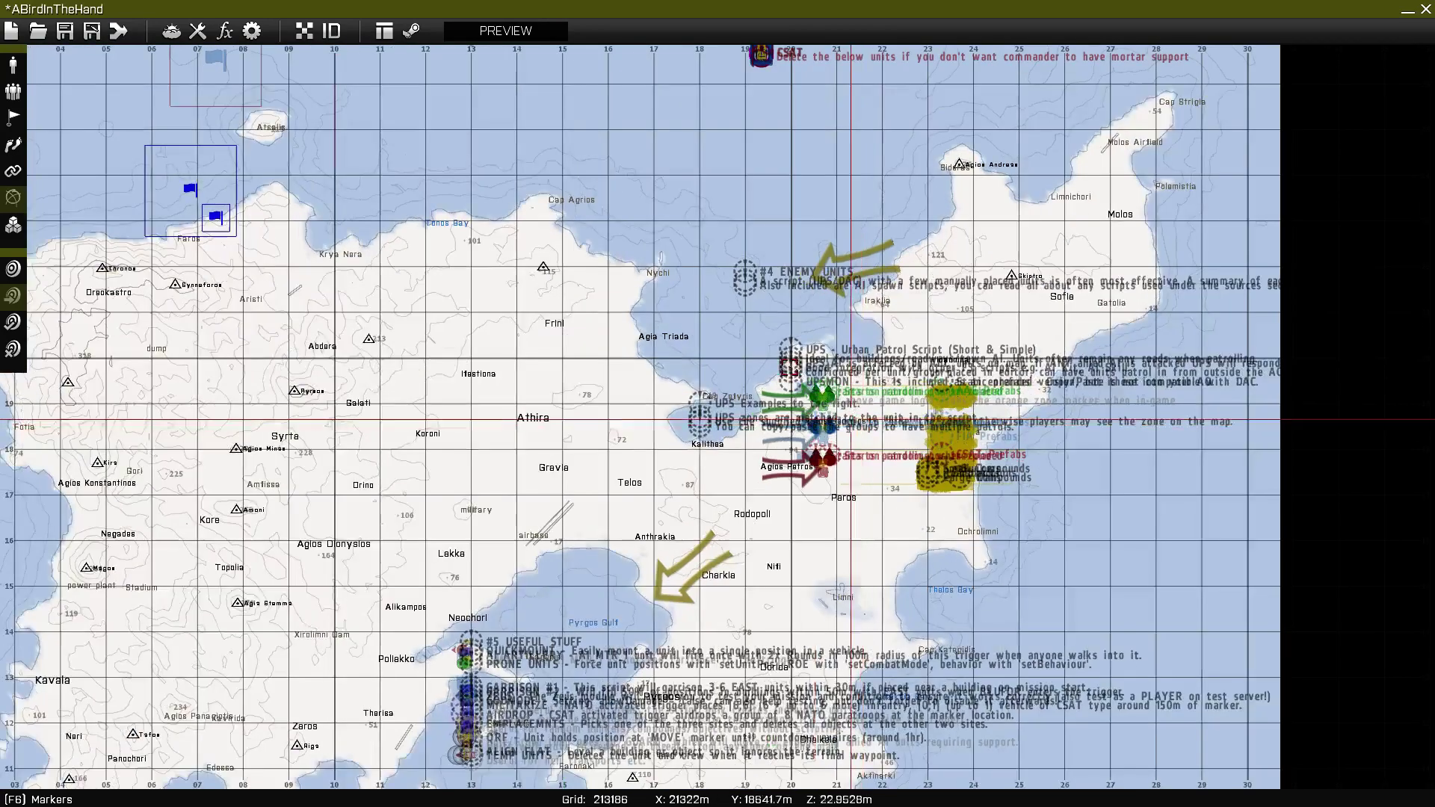
# Step: Delete the enemy unit notes, the UPS examples and all prefabs except the FIA set at Almyra
pyautogui.scroll(4, 906, 595)
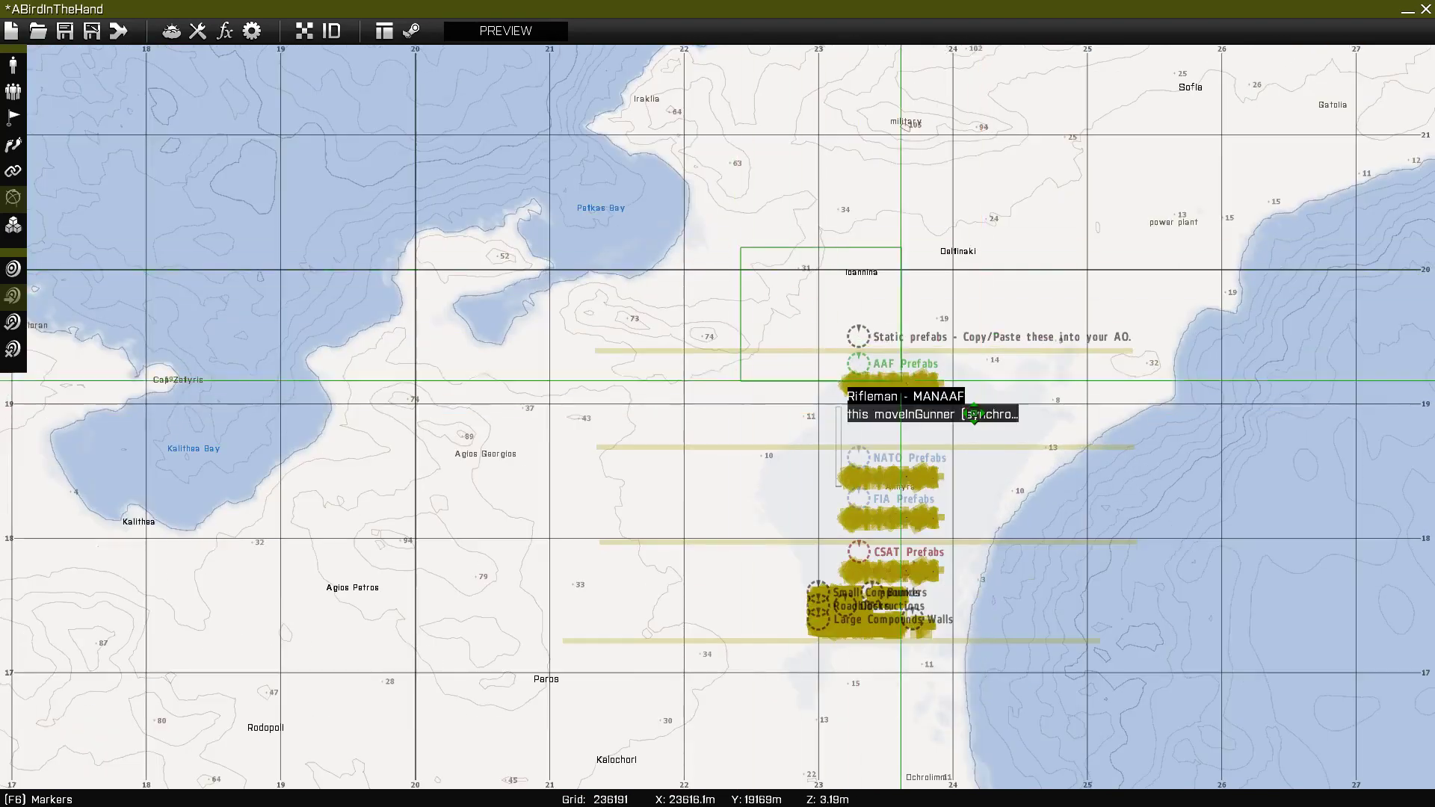
pyautogui.scroll(3, 964, 624)
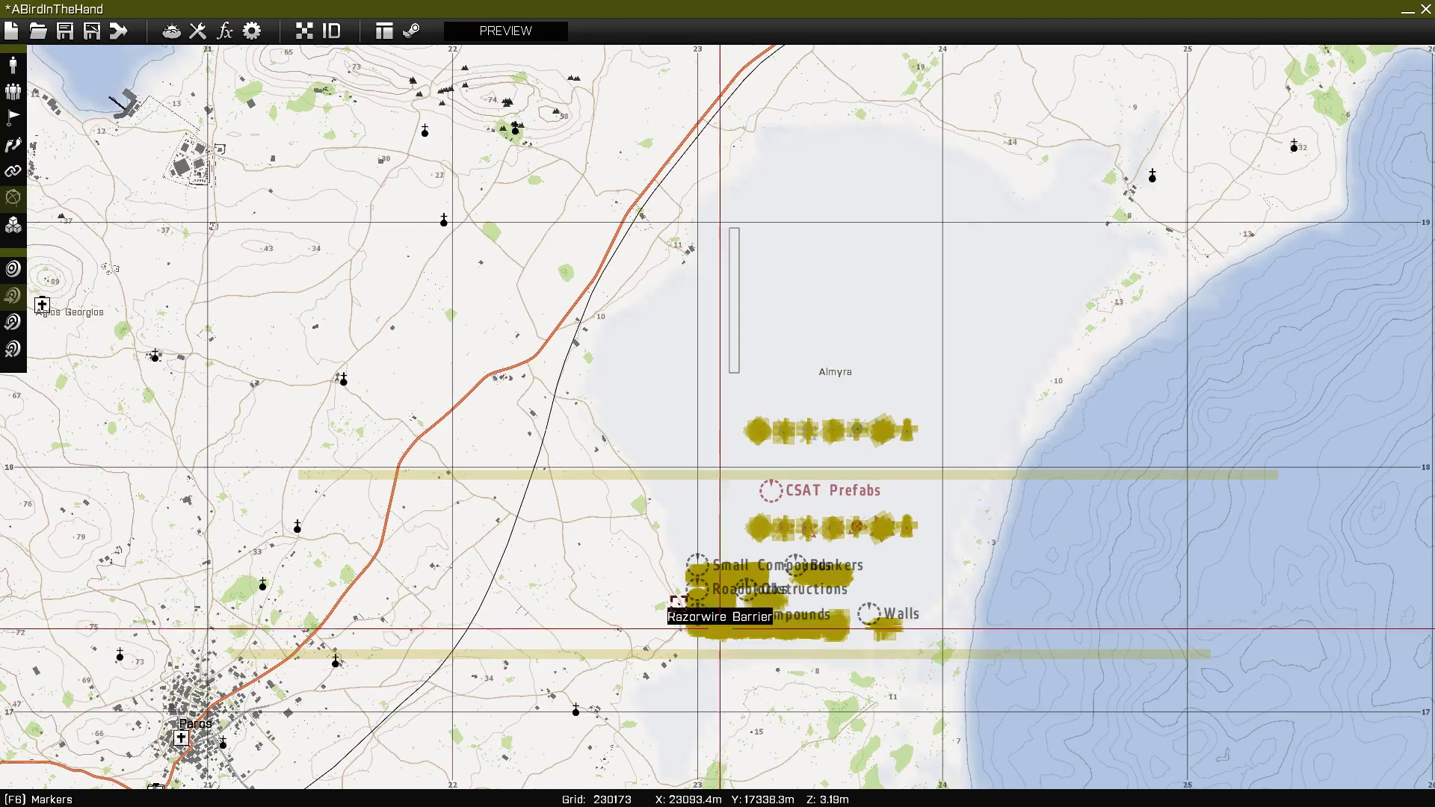
pyautogui.scroll(-10, 1038, 729)
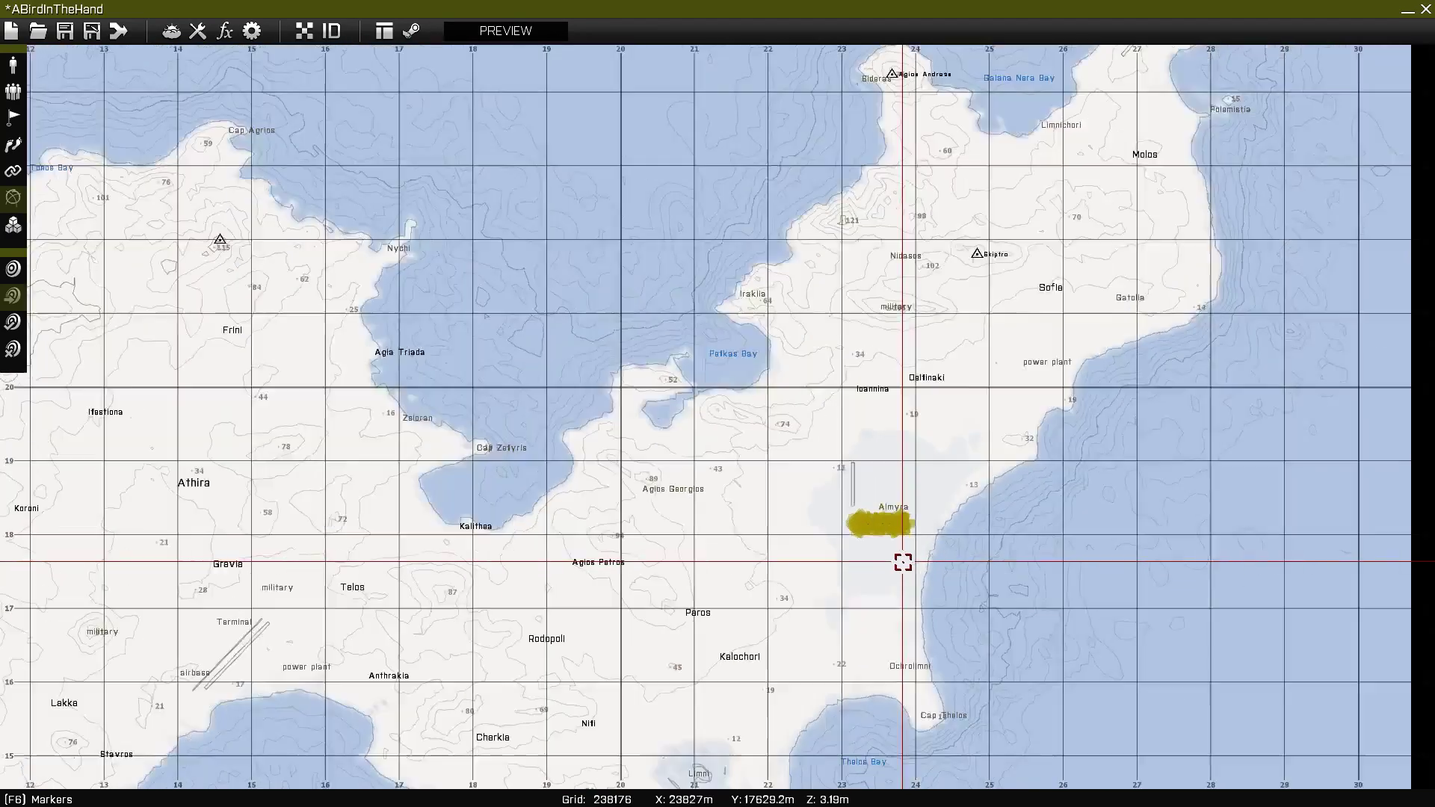
pyautogui.scroll(3, 714, 475)
pyautogui.scroll(-3, 729, 491)
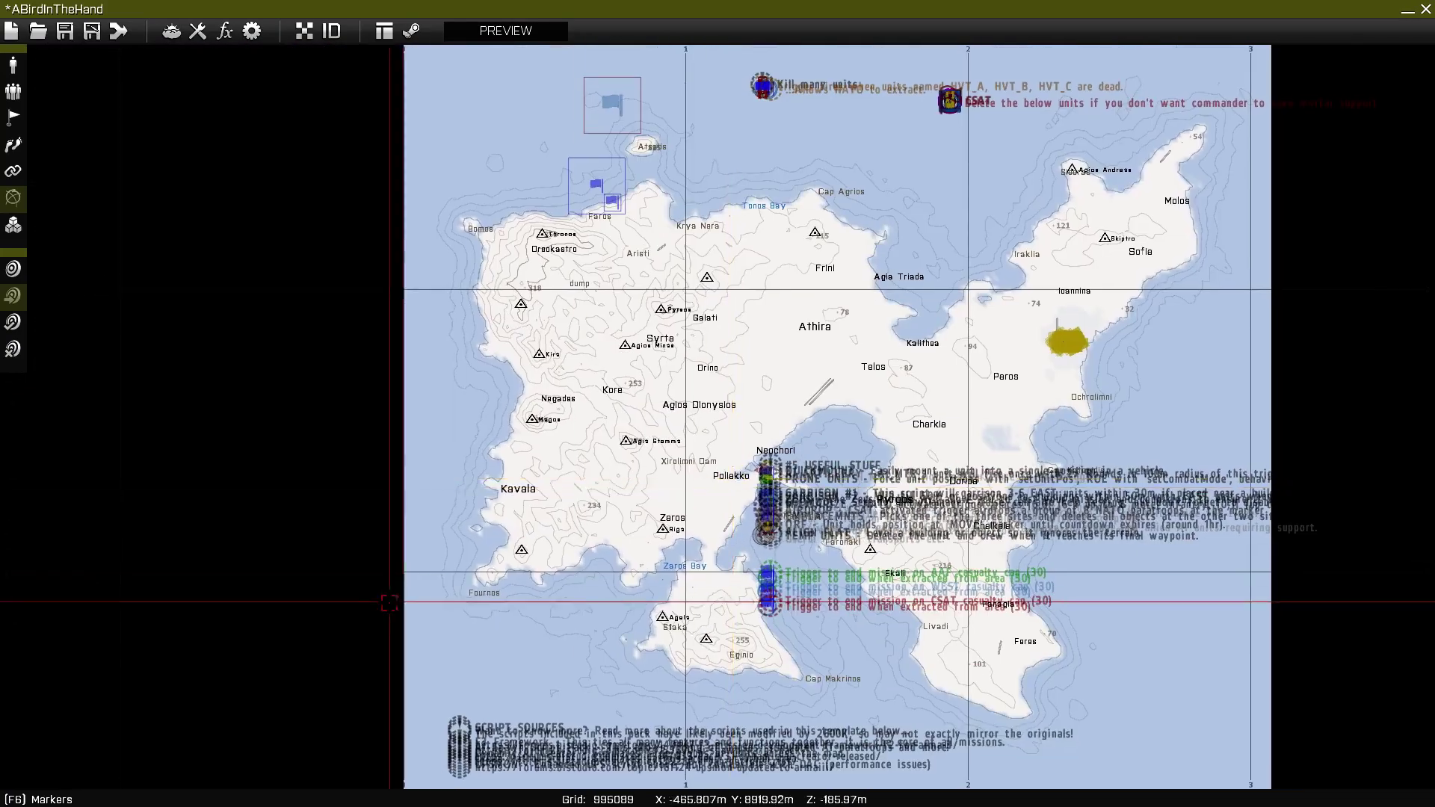
# Step: Delete the Useful Stuff examples from Garrison down to Temp Units, except for one garrison game logic
pyautogui.scroll(3, 738, 658)
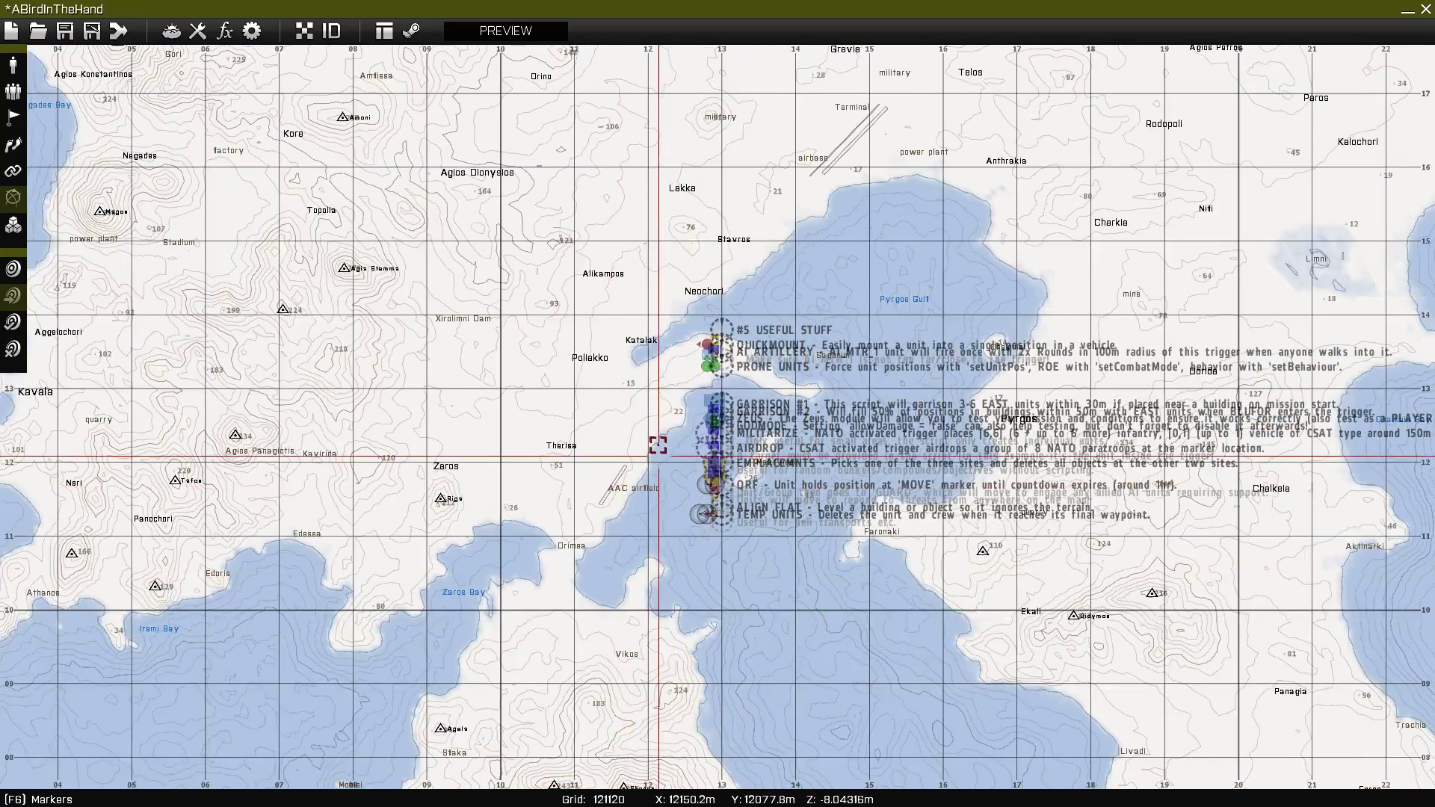
pyautogui.scroll(4, 697, 720)
pyautogui.moveTo(693, 722); pyautogui.dragTo(900, 275)
pyautogui.press('Delete')
pyautogui.moveTo(735, 242); pyautogui.dragTo(874, 318)
pyautogui.press('Delete')
pyautogui.moveTo(837, 207); pyautogui.dragTo(801, 276)
pyautogui.press('Delete')
# Step: Delete the "#5 USEFUL STUFF" heading and the Quickmount, AI Artillery and Prone Units examples
pyautogui.moveTo(888, 251); pyautogui.dragTo(806, 536, button='right')
pyautogui.moveTo(612, 212); pyautogui.dragTo(846, 480)
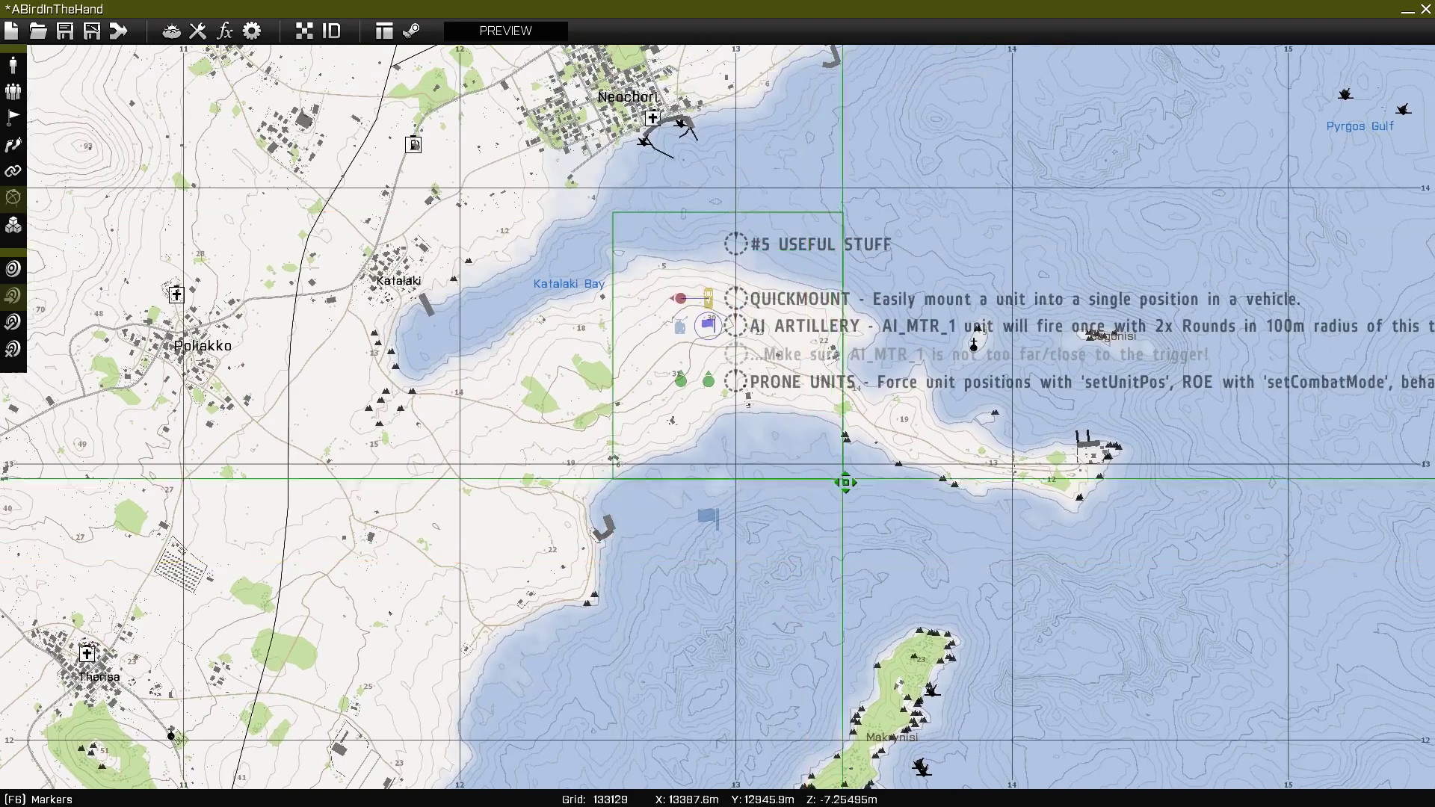
pyautogui.press('Delete')
# Step: Move the garrison game logic into the Pyrgos Gulf, south of the airbase
pyautogui.moveTo(708, 514); pyautogui.dragTo(682, 576)
pyautogui.scroll(-5, 822, 408)
pyautogui.moveTo(901, 318); pyautogui.dragTo(682, 576, button='right')
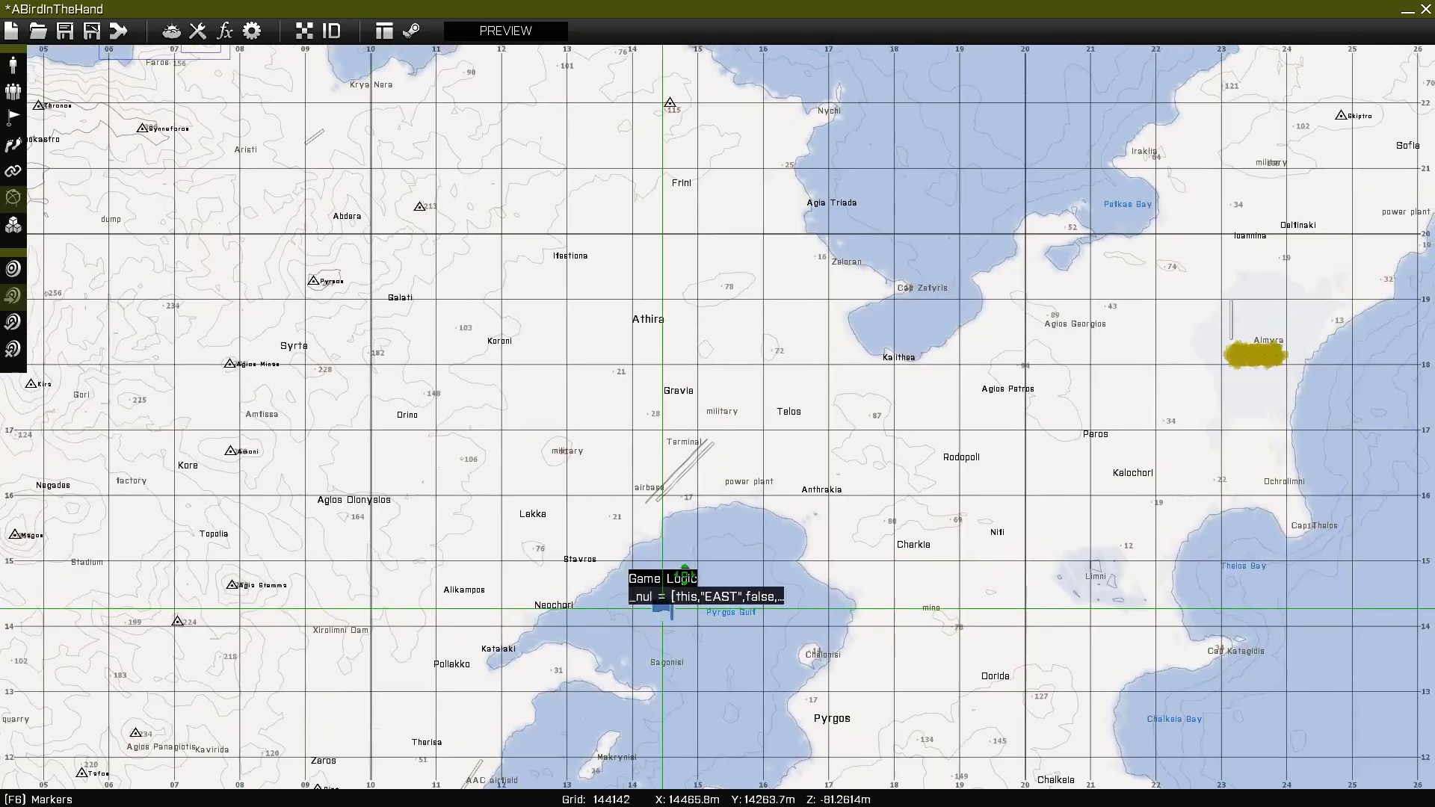
pyautogui.moveTo(683, 576); pyautogui.dragTo(734, 557)
# Step: Change the game logic's fillHouse.sqf initialization to the FIA side, entering 2 and 5 in its numeric parameters
pyautogui.scroll(2, 732, 554)
pyautogui.scroll(2, 731, 555)
pyautogui.doubleClick(734, 557)
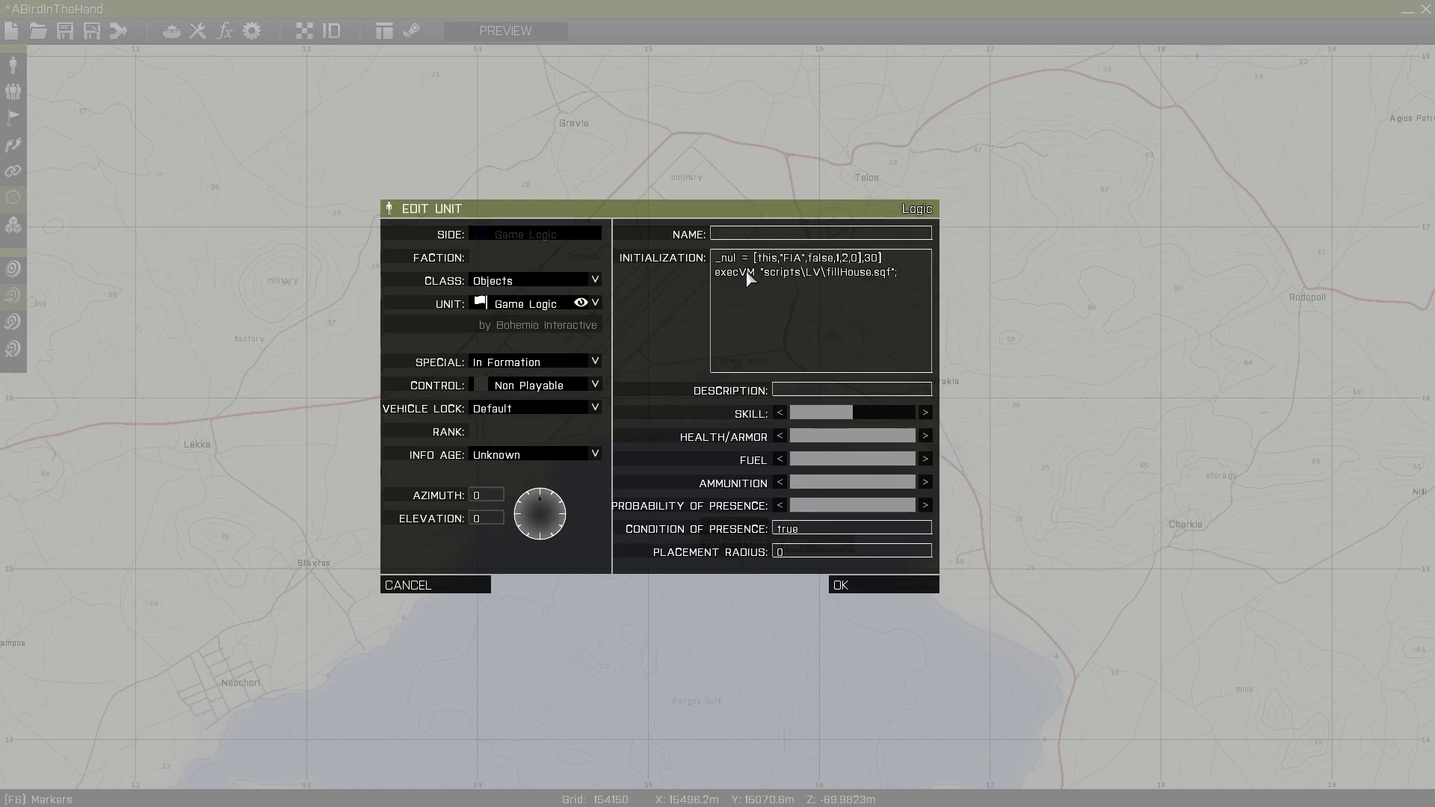
pyautogui.write('[')
pyautogui.press('Delete')
pyautogui.write('2')
pyautogui.press('Delete')
pyautogui.write('5')
pyautogui.press('Return')
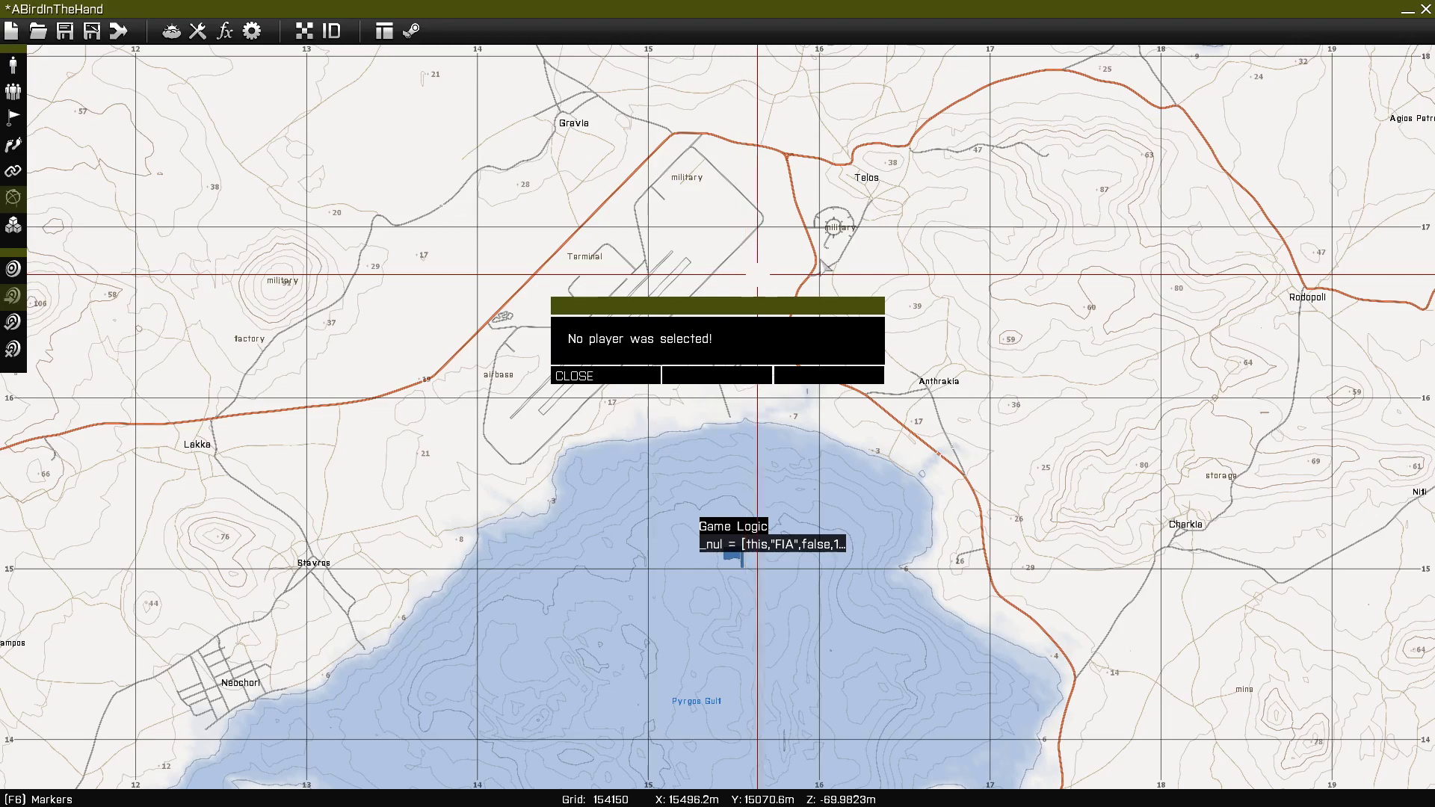
pyautogui.click(638, 381)
# Step: Move the whole CSAT player group with its marker and mortar units from the northern sea to the eastern edge of Rodopoli
pyautogui.scroll(-6, 657, 350)
pyautogui.moveTo(664, 352); pyautogui.dragTo(608, 554, button='right')
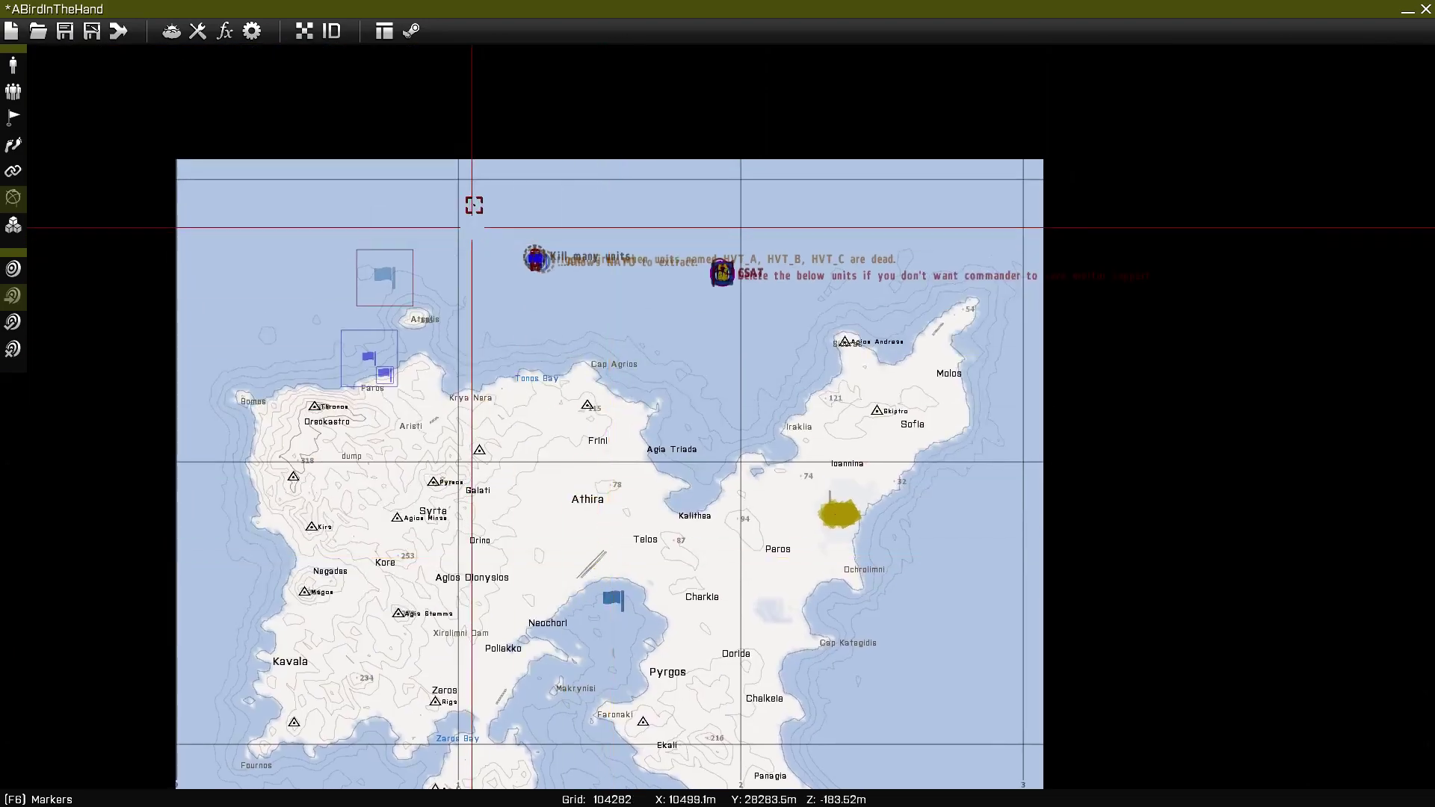
pyautogui.moveTo(678, 212); pyautogui.dragTo(773, 327)
pyautogui.scroll(2, 740, 596)
pyautogui.moveTo(723, 275)
pyautogui.mouseDown()
pyautogui.moveTo(740, 597)
pyautogui.moveTo(625, 539)
pyautogui.mouseUp()
pyautogui.scroll(3, 740, 597)
pyautogui.moveTo(625, 538); pyautogui.dragTo(604, 514, button='right')
pyautogui.moveTo(604, 514); pyautogui.dragTo(787, 312)
pyautogui.scroll(1, 881, 359)
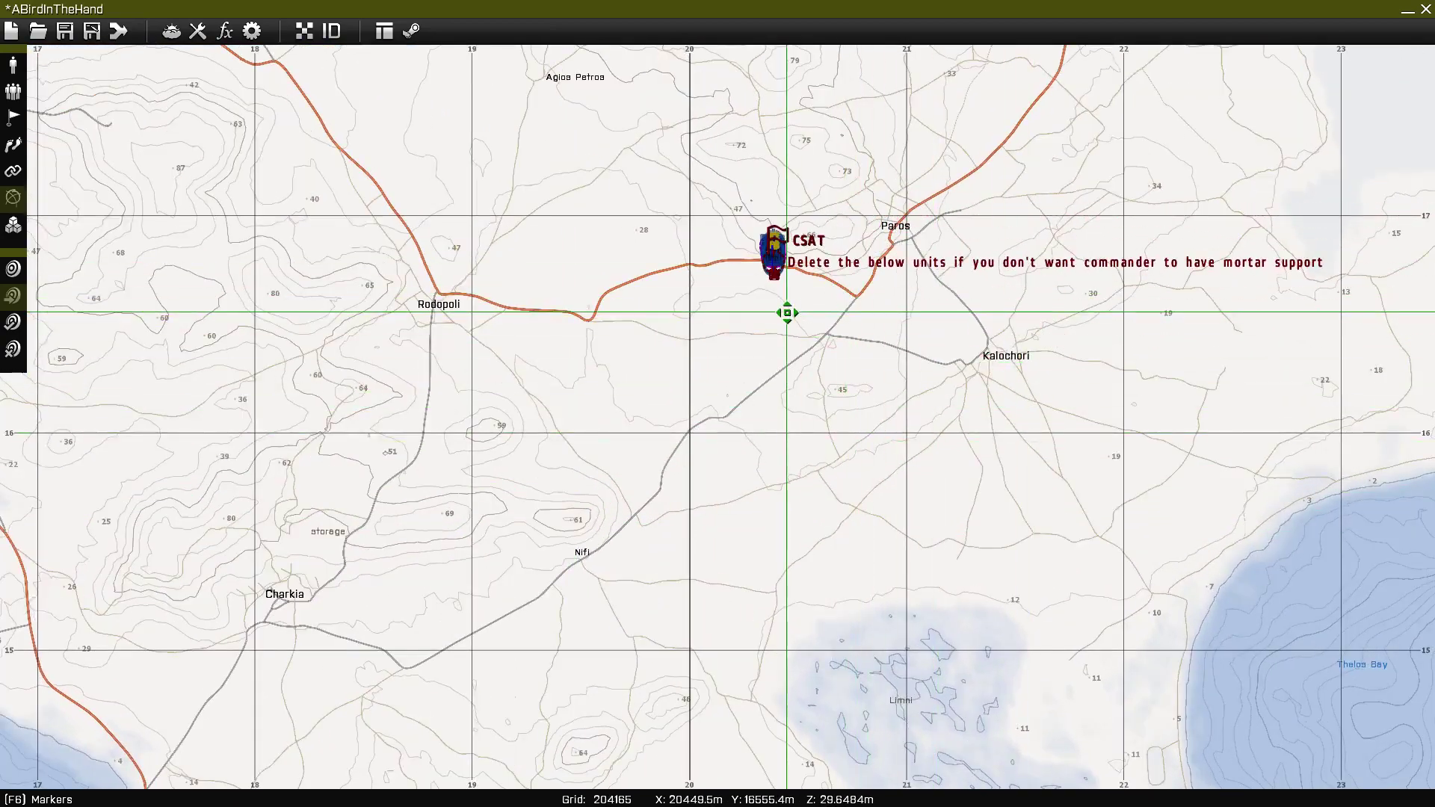
pyautogui.moveTo(787, 312); pyautogui.dragTo(960, 447, button='right')
pyautogui.moveTo(961, 447); pyautogui.dragTo(750, 401)
pyautogui.scroll(4, 654, 426)
pyautogui.moveTo(770, 393); pyautogui.dragTo(549, 670, button='right')
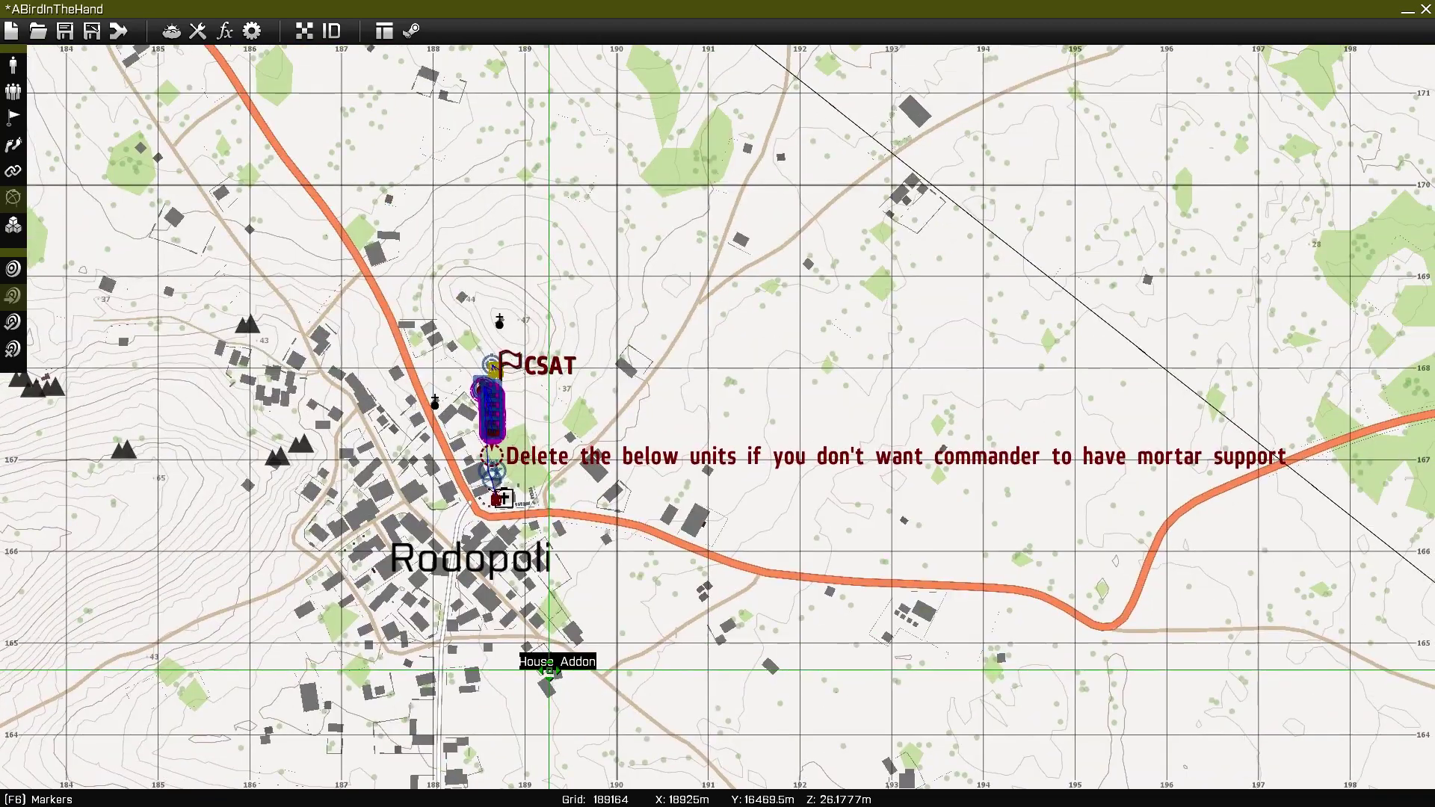
pyautogui.moveTo(549, 670); pyautogui.dragTo(643, 670)
# Step: Delete the CSAT mortar support note and units, and place the CSAT flag marker beside the main road east of the church
pyautogui.scroll(3, 528, 514)
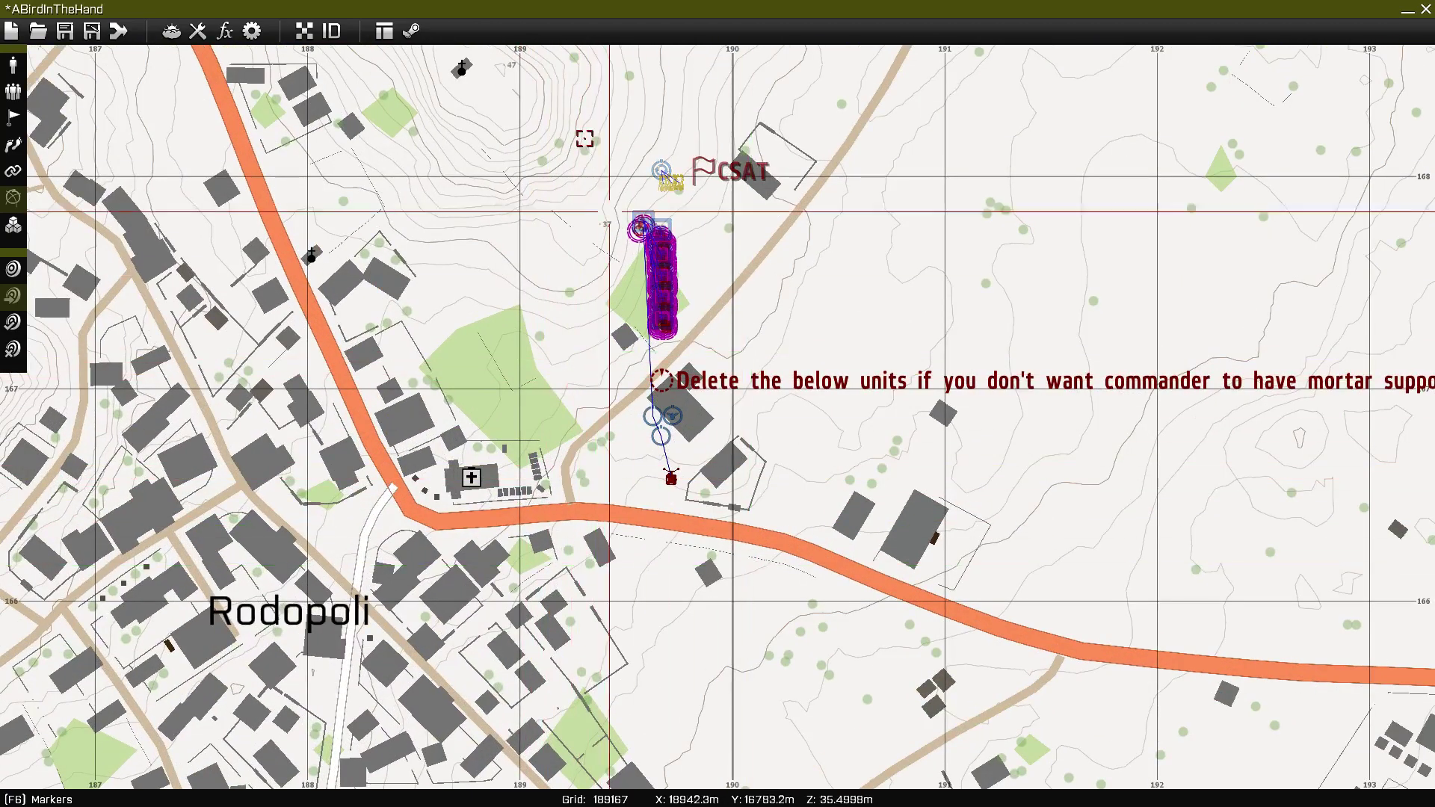
pyautogui.scroll(3, 584, 138)
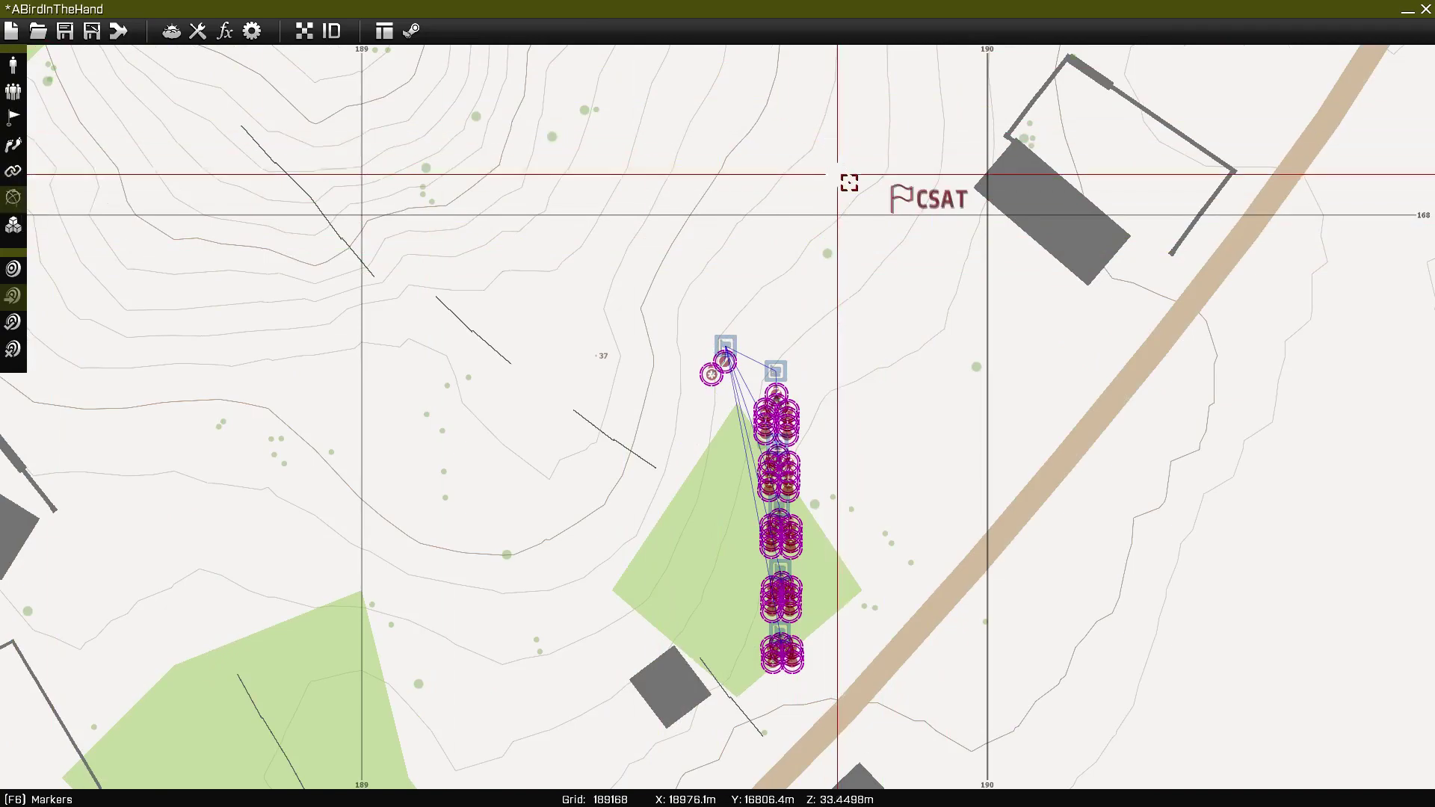
pyautogui.moveTo(892, 196); pyautogui.dragTo(842, 575)
pyautogui.moveTo(842, 575); pyautogui.dragTo(764, 93, button='right')
pyautogui.scroll(-3, 763, 94)
pyautogui.moveTo(763, 94)
pyautogui.mouseDown()
pyautogui.moveTo(722, 197)
pyautogui.moveTo(589, 380)
pyautogui.moveTo(721, 366)
pyautogui.mouseUp()
pyautogui.scroll(2, 648, 384)
pyautogui.scroll(-2, 745, 355)
pyautogui.moveTo(751, 304); pyautogui.dragTo(678, 407, button='right')
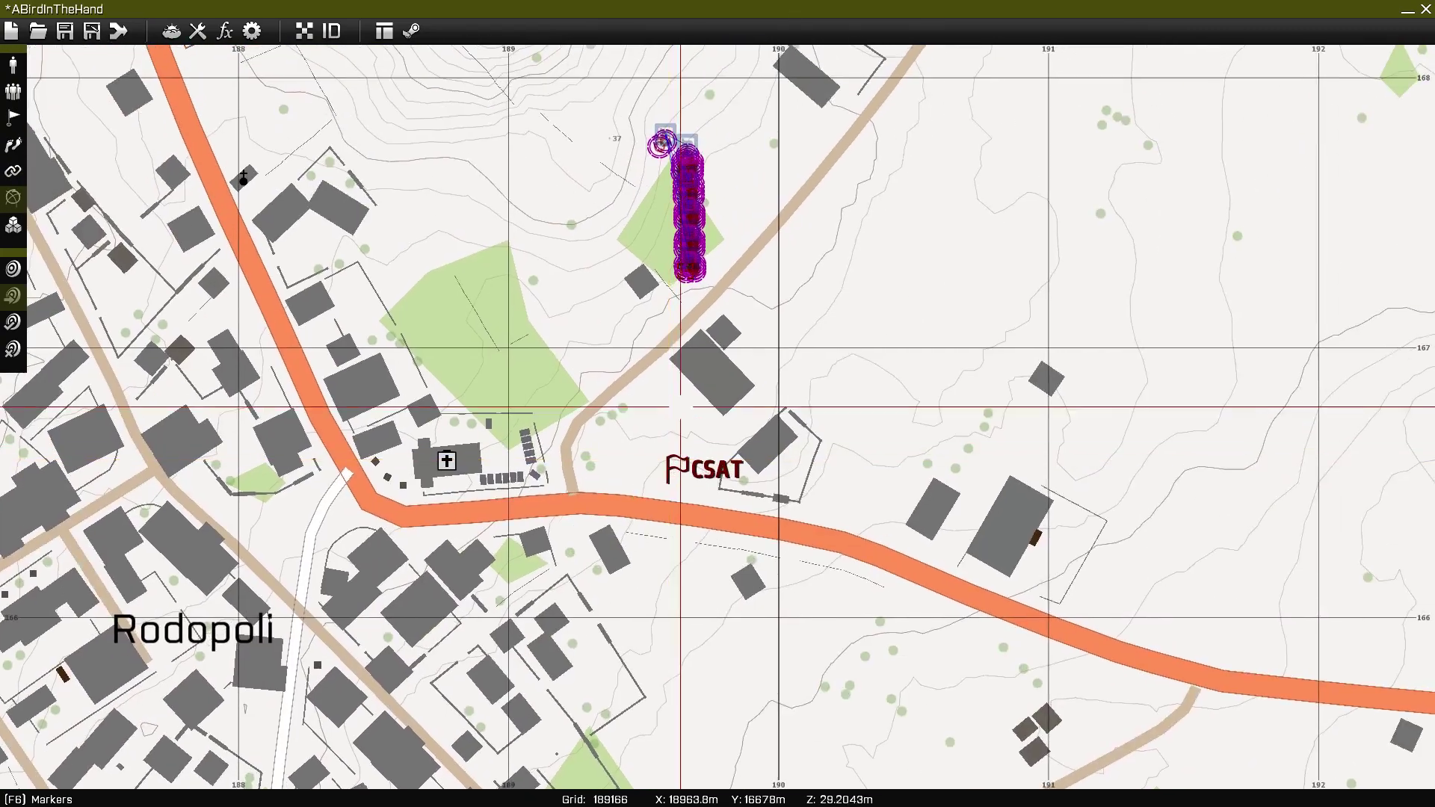
# Step: Move the southernmost CSAT squad and its High Command module beside the main road, west of the CSAT marker
pyautogui.scroll(3, 649, 209)
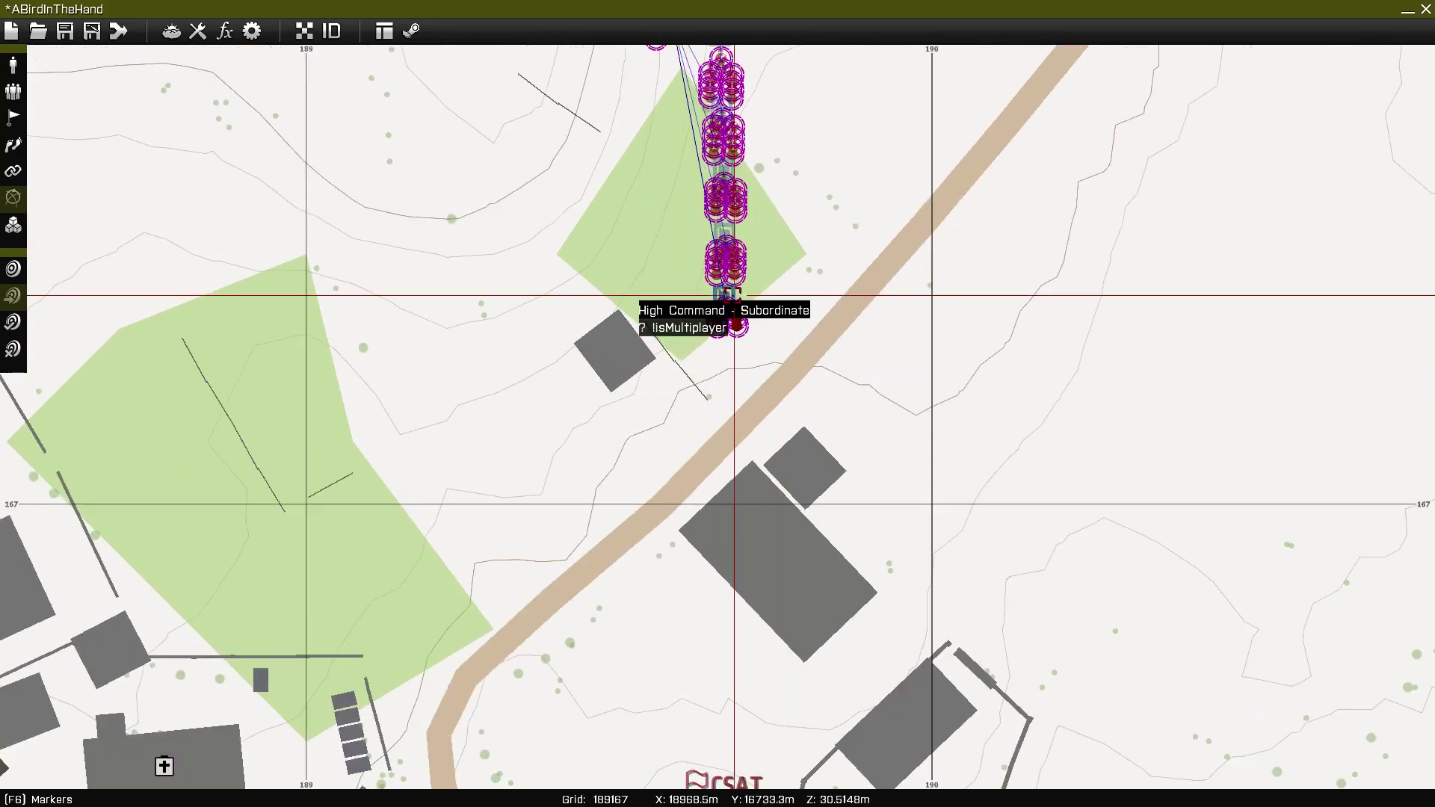
pyautogui.moveTo(605, 652); pyautogui.dragTo(588, 295, button='right')
pyautogui.moveTo(588, 295); pyautogui.dragTo(502, 402)
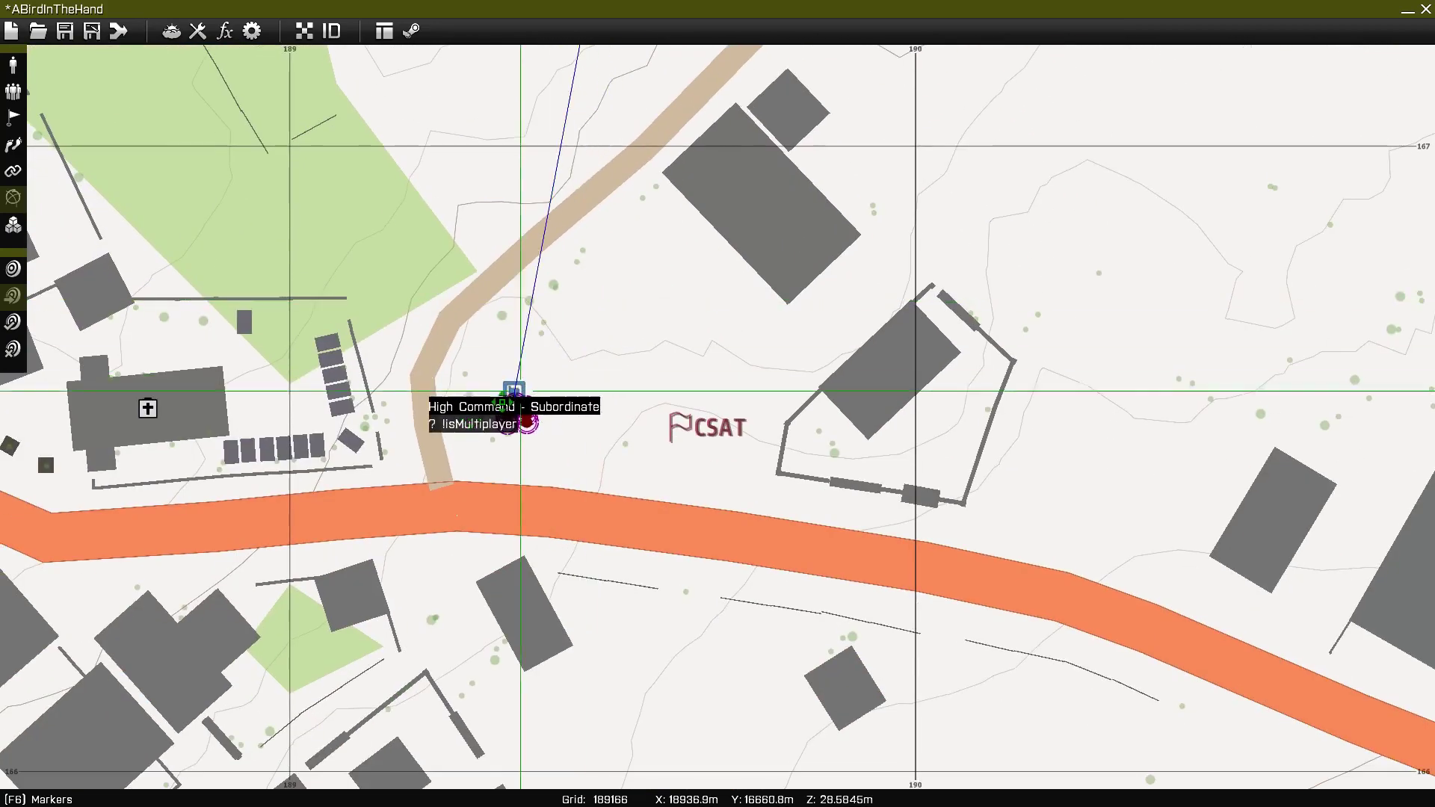
pyautogui.click(459, 582)
# Step: Move the next CSAT squad and its High Command module between the first relocated squad and the CSAT marker
pyautogui.scroll(-3, 604, 377)
pyautogui.moveTo(641, 178); pyautogui.dragTo(593, 362, button='right')
pyautogui.scroll(3, 595, 355)
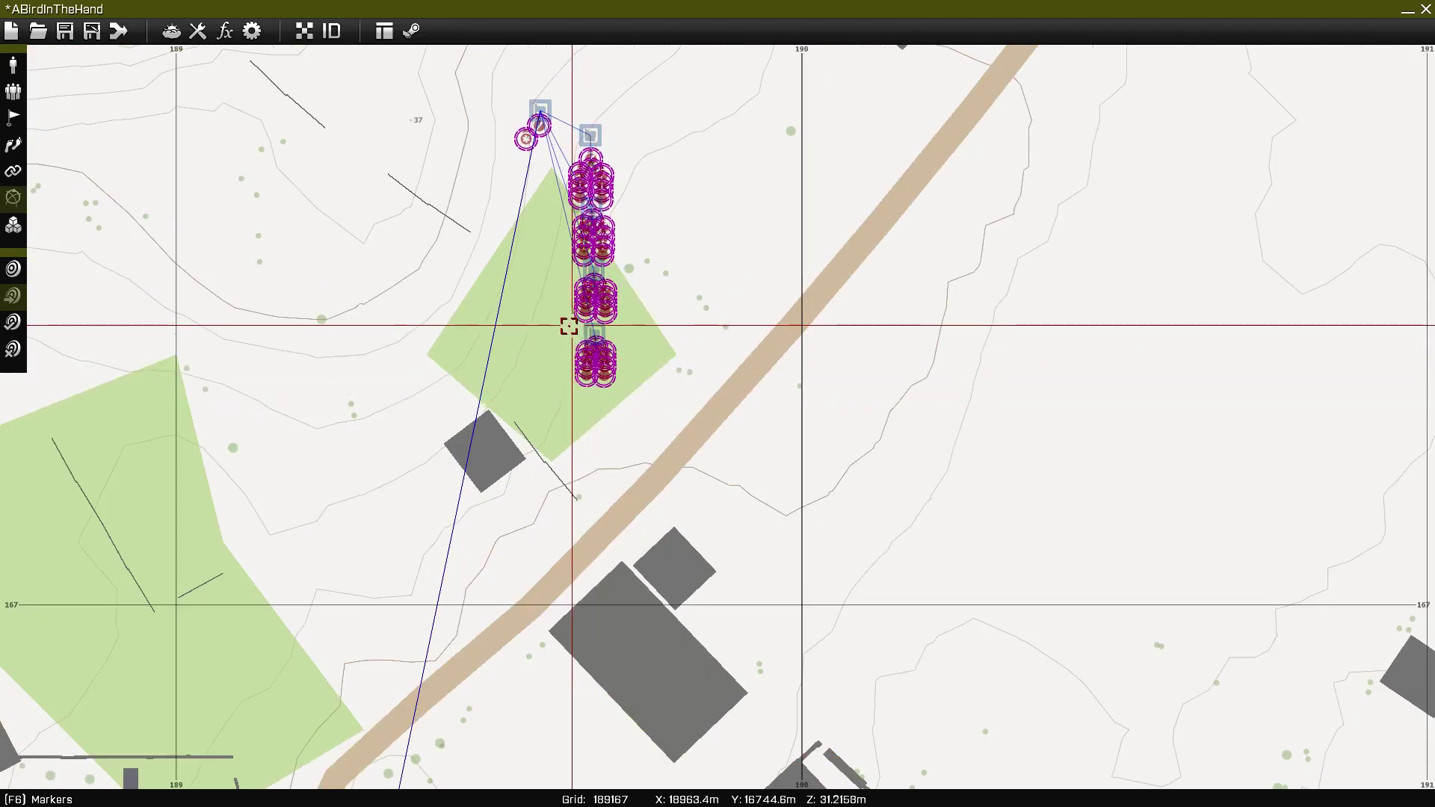
pyautogui.moveTo(597, 331); pyautogui.dragTo(587, 582)
pyautogui.moveTo(586, 582); pyautogui.dragTo(566, 20, button='right')
pyautogui.moveTo(567, 20); pyautogui.dragTo(439, 288)
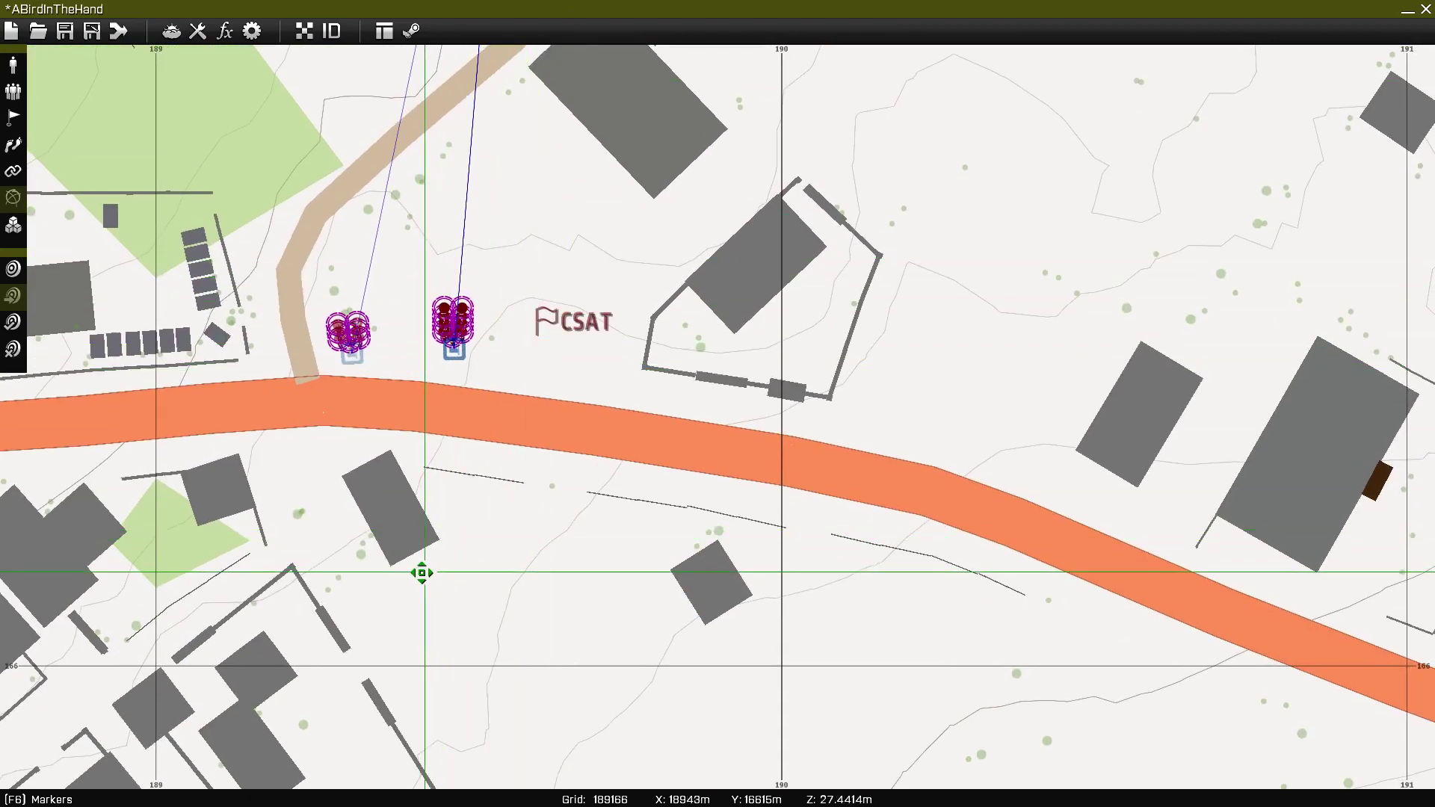
# Step: Move the southernmost remaining CSAT squad and its High Command module beside the CSAT marker, north of the main road
pyautogui.scroll(-3, 609, 154)
pyautogui.moveTo(608, 154); pyautogui.dragTo(605, 374, button='right')
pyautogui.scroll(3, 527, 92)
pyautogui.moveTo(554, 175); pyautogui.dragTo(596, 290, button='right')
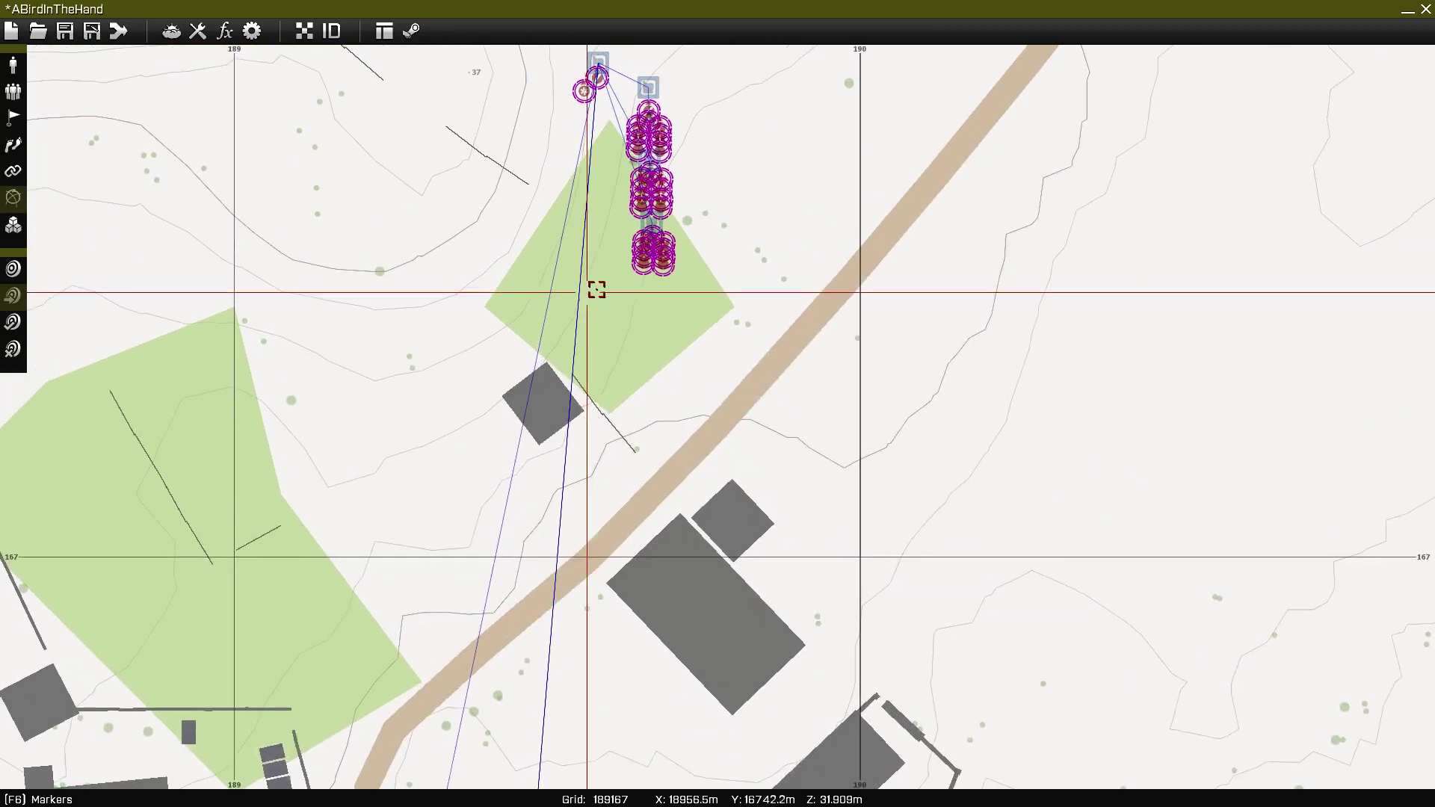
pyautogui.moveTo(627, 355); pyautogui.dragTo(550, 668)
pyautogui.moveTo(549, 668); pyautogui.dragTo(559, 155, button='right')
pyautogui.moveTo(559, 155); pyautogui.dragTo(647, 370)
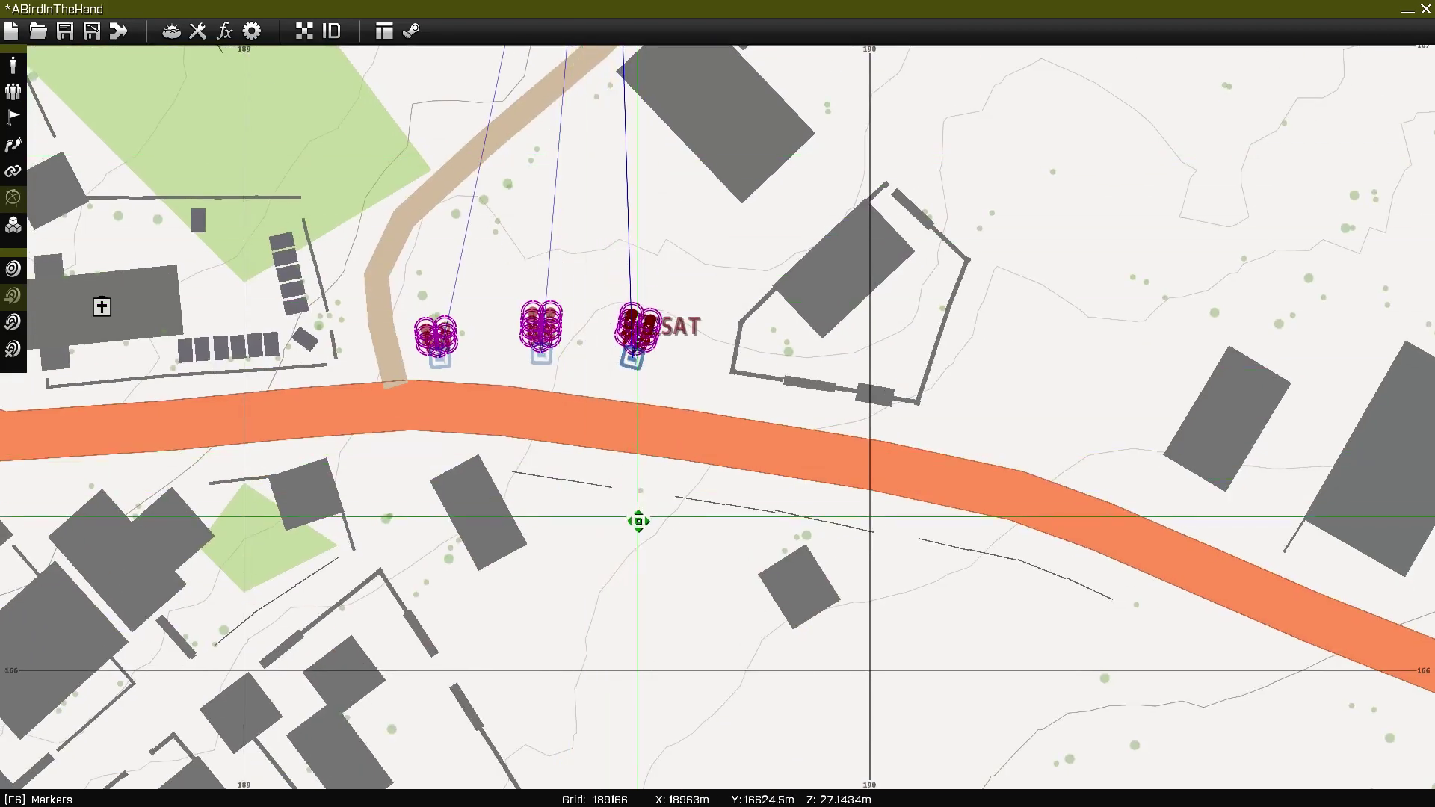
# Step: Move the next CSAT squad and its High Command module across the main road, directly south of the squad at the CSAT marker
pyautogui.scroll(-3, 680, 269)
pyautogui.moveTo(675, 166); pyautogui.dragTo(596, 635, button='right')
pyautogui.scroll(6, 574, 368)
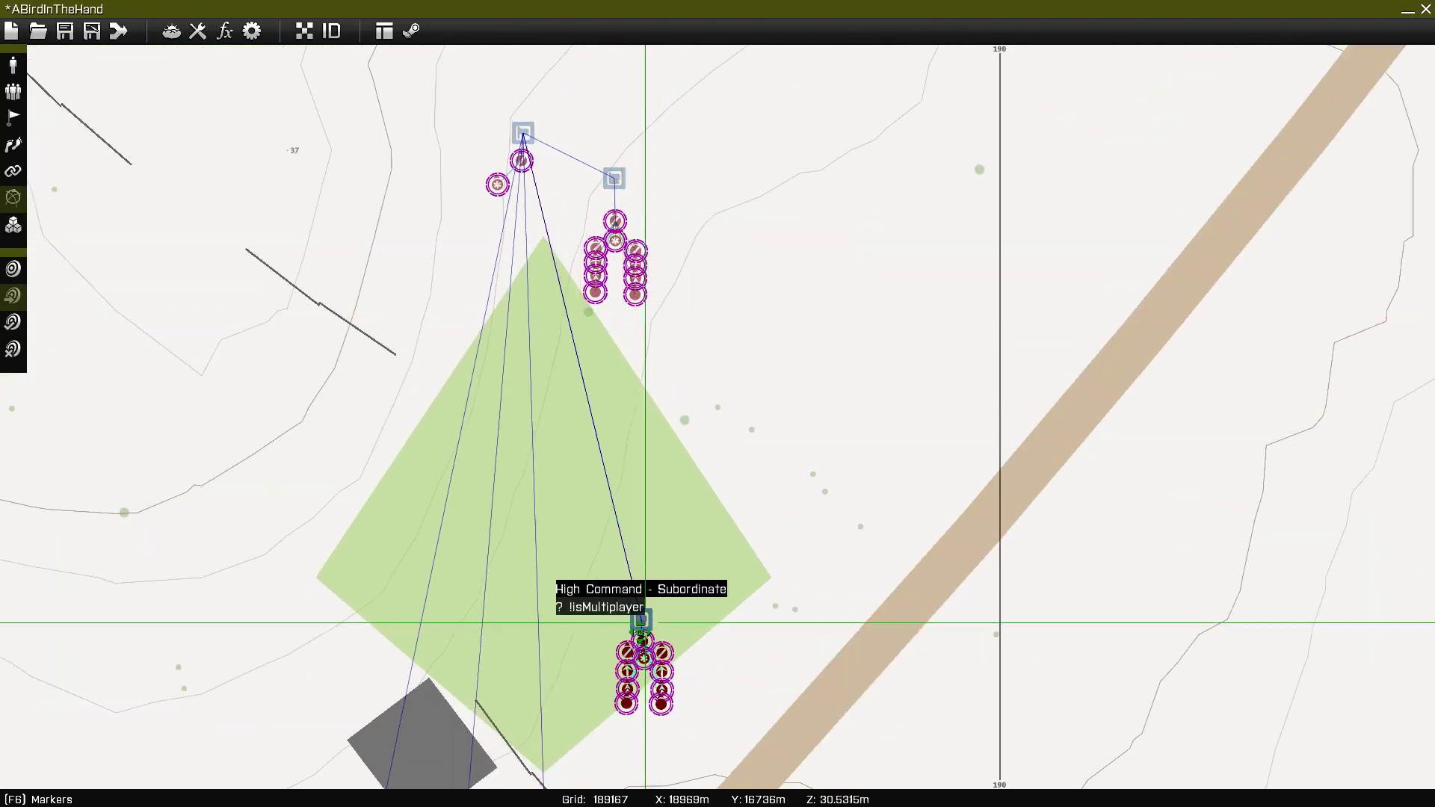
pyautogui.moveTo(641, 620); pyautogui.dragTo(645, 9, button='right')
pyautogui.scroll(-3, 619, 294)
pyautogui.moveTo(613, 310); pyautogui.dragTo(615, 434)
pyautogui.moveTo(615, 433); pyautogui.dragTo(625, 234, button='right')
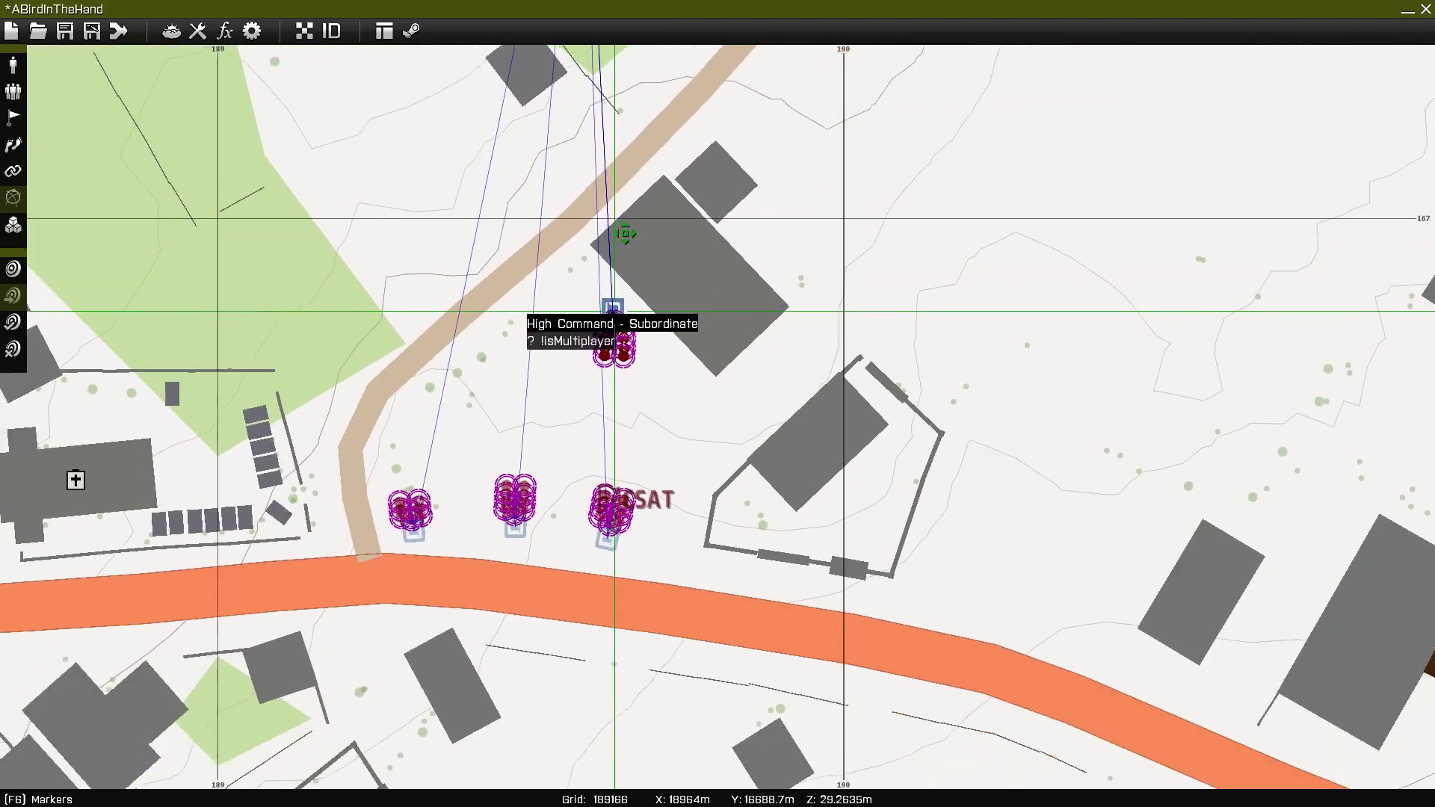
pyautogui.moveTo(625, 234); pyautogui.dragTo(627, 545)
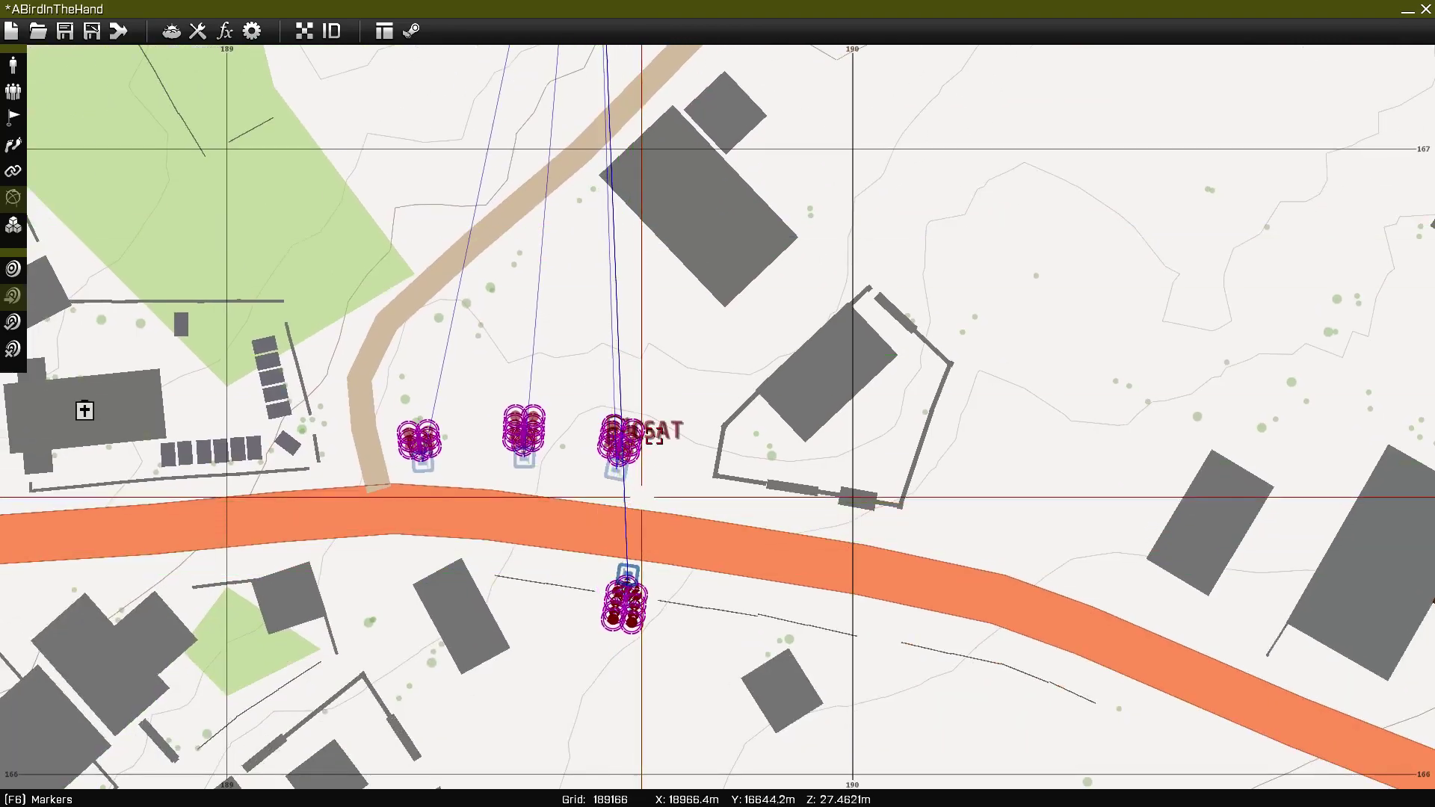
# Step: Move the last CSAT squad and its High Command module to the north side of the main road, just east of the walled compound
pyautogui.moveTo(641, 497); pyautogui.dragTo(615, 692, button='right')
pyautogui.scroll(-3, 615, 692)
pyautogui.moveTo(632, 247); pyautogui.dragTo(574, 387, button='right')
pyautogui.scroll(3, 574, 387)
pyautogui.scroll(3, 539, 396)
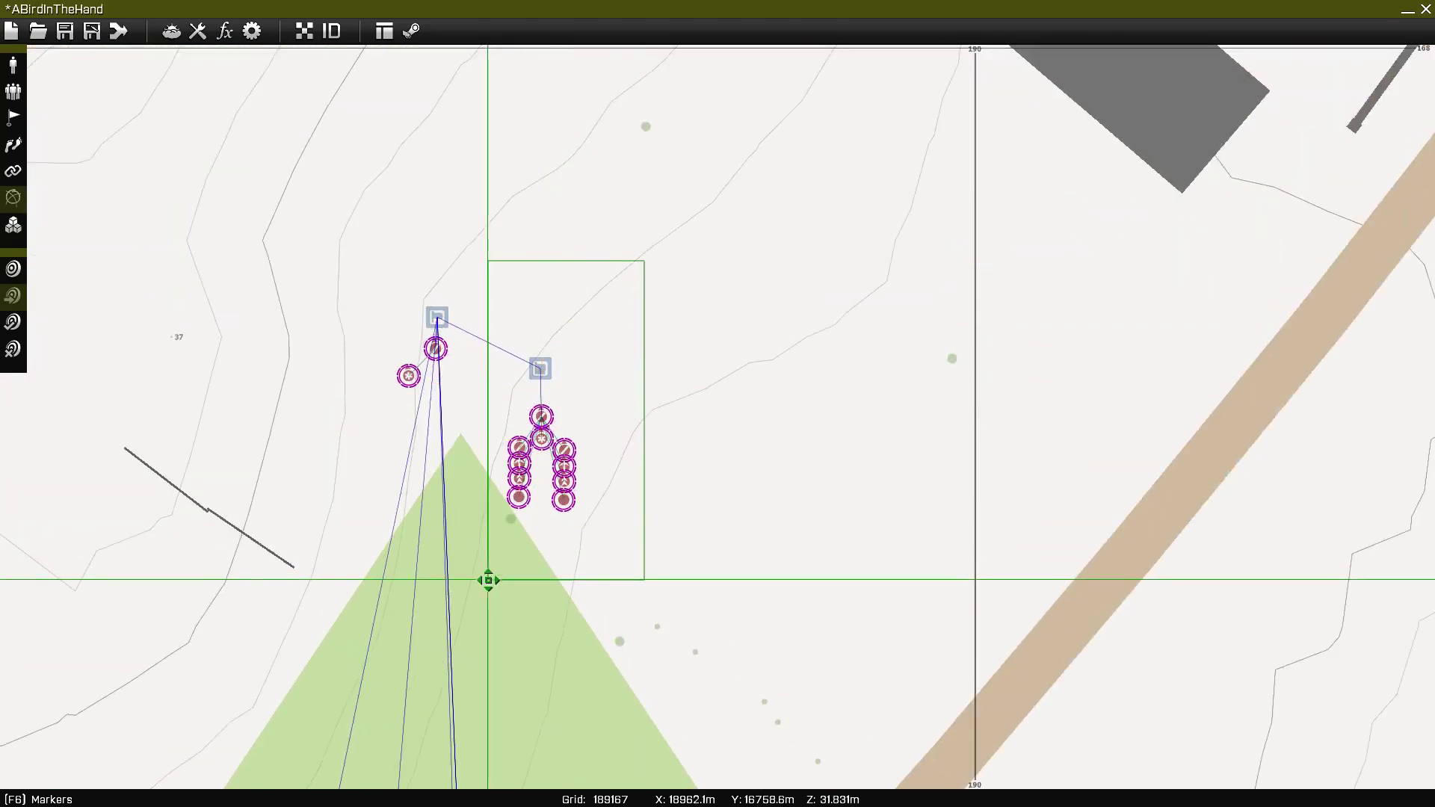
pyautogui.moveTo(488, 580); pyautogui.dragTo(488, 582)
pyautogui.moveTo(541, 370); pyautogui.dragTo(682, 754)
pyautogui.scroll(-3, 690, 587)
pyautogui.moveTo(682, 755); pyautogui.dragTo(676, 120, button='right')
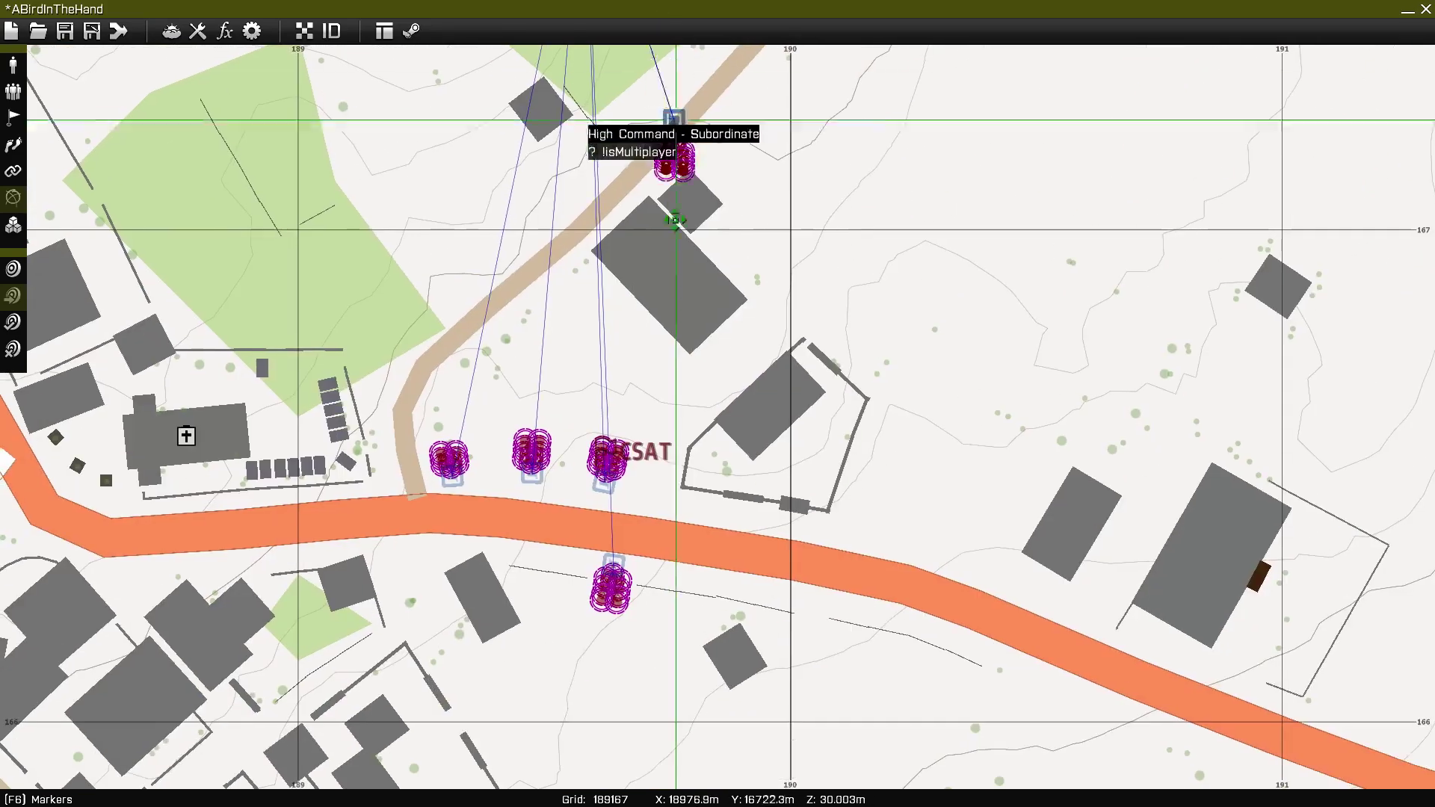
pyautogui.moveTo(675, 120); pyautogui.dragTo(695, 456)
pyautogui.moveTo(665, 507); pyautogui.dragTo(859, 650)
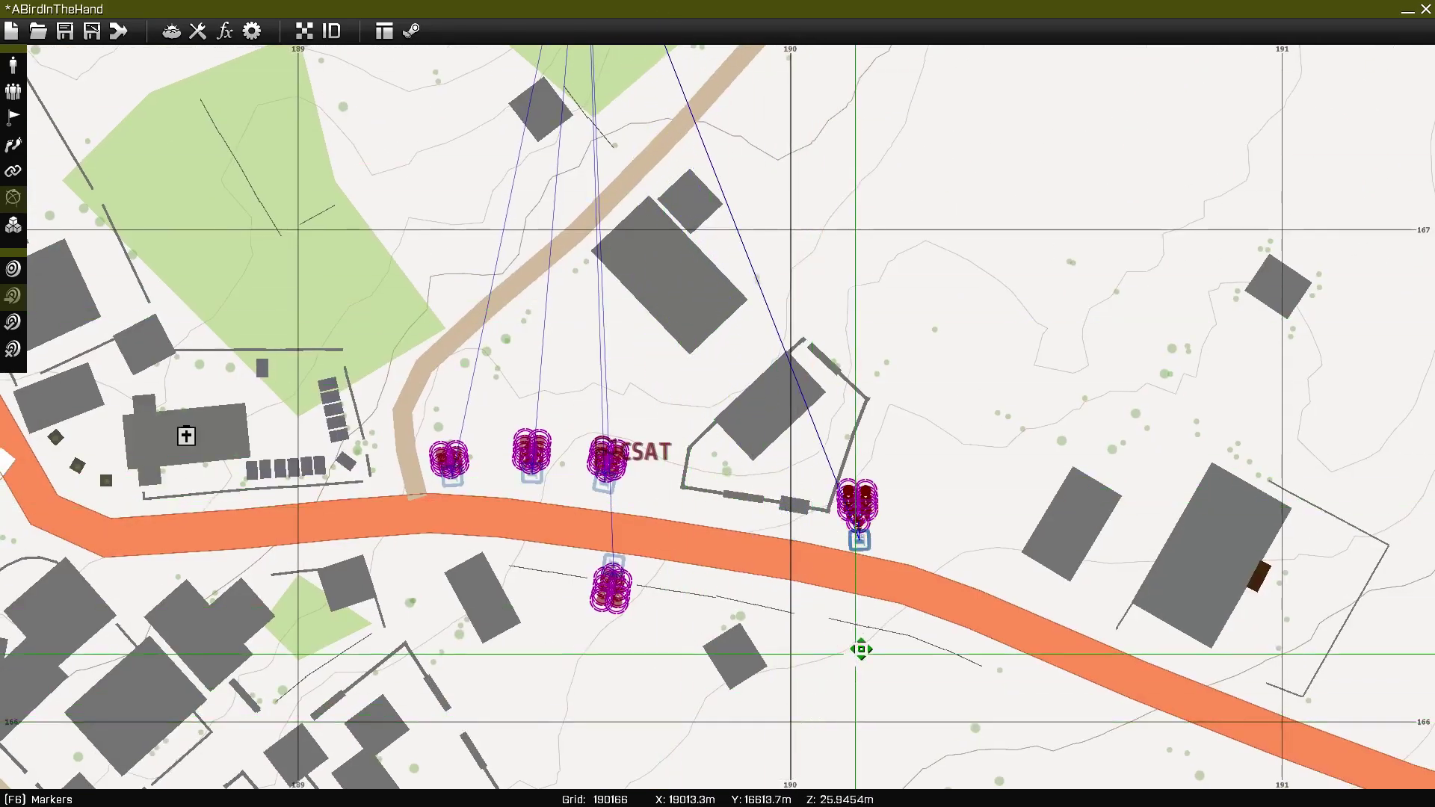
# Step: Move the CSAT command units and the High Command - Commander module beside the dirt side road, just northeast of the church
pyautogui.scroll(-4, 672, 351)
pyautogui.scroll(4, 598, 160)
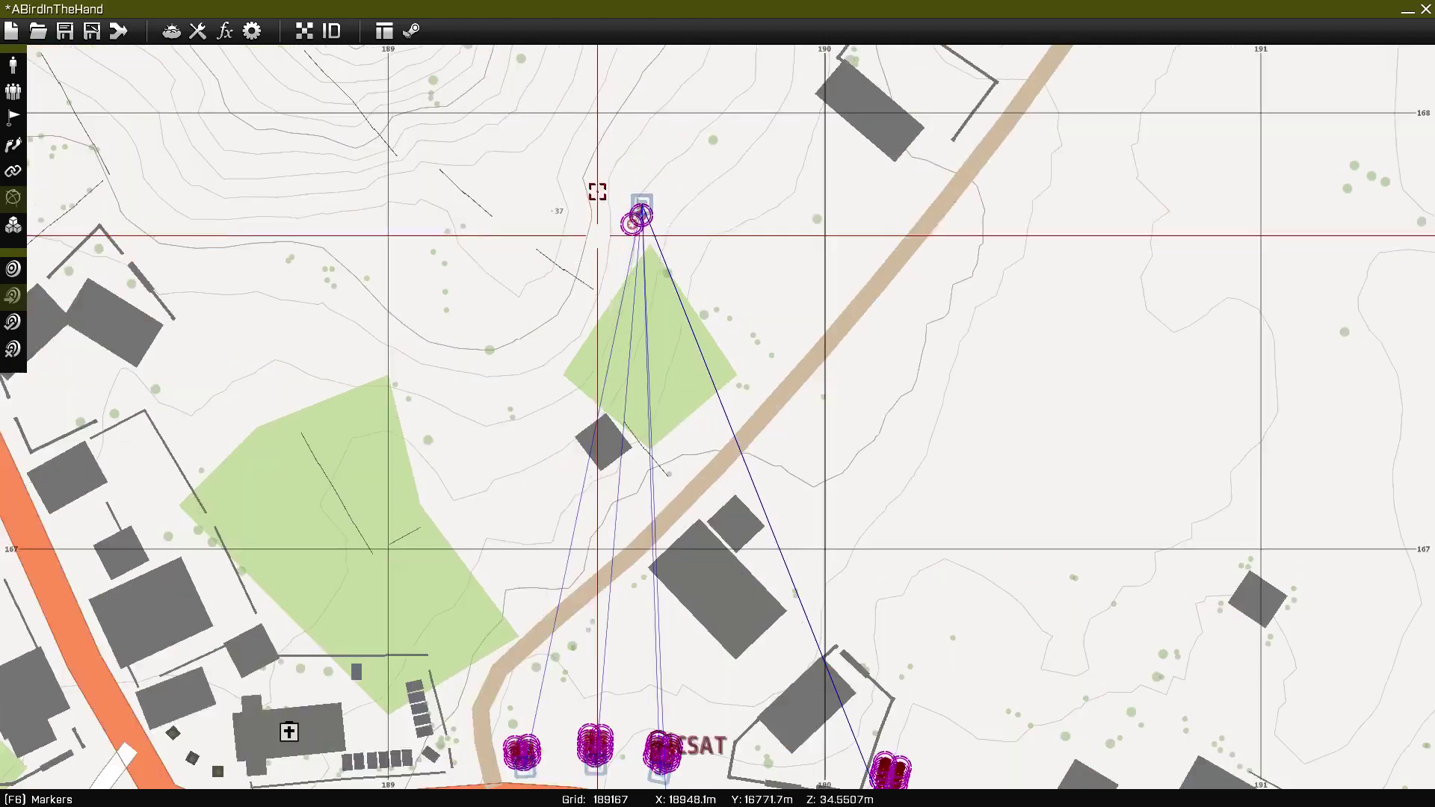
pyautogui.moveTo(600, 93); pyautogui.dragTo(722, 287)
pyautogui.moveTo(643, 194); pyautogui.dragTo(545, 221)
pyautogui.moveTo(477, 641); pyautogui.dragTo(544, 222, button='right')
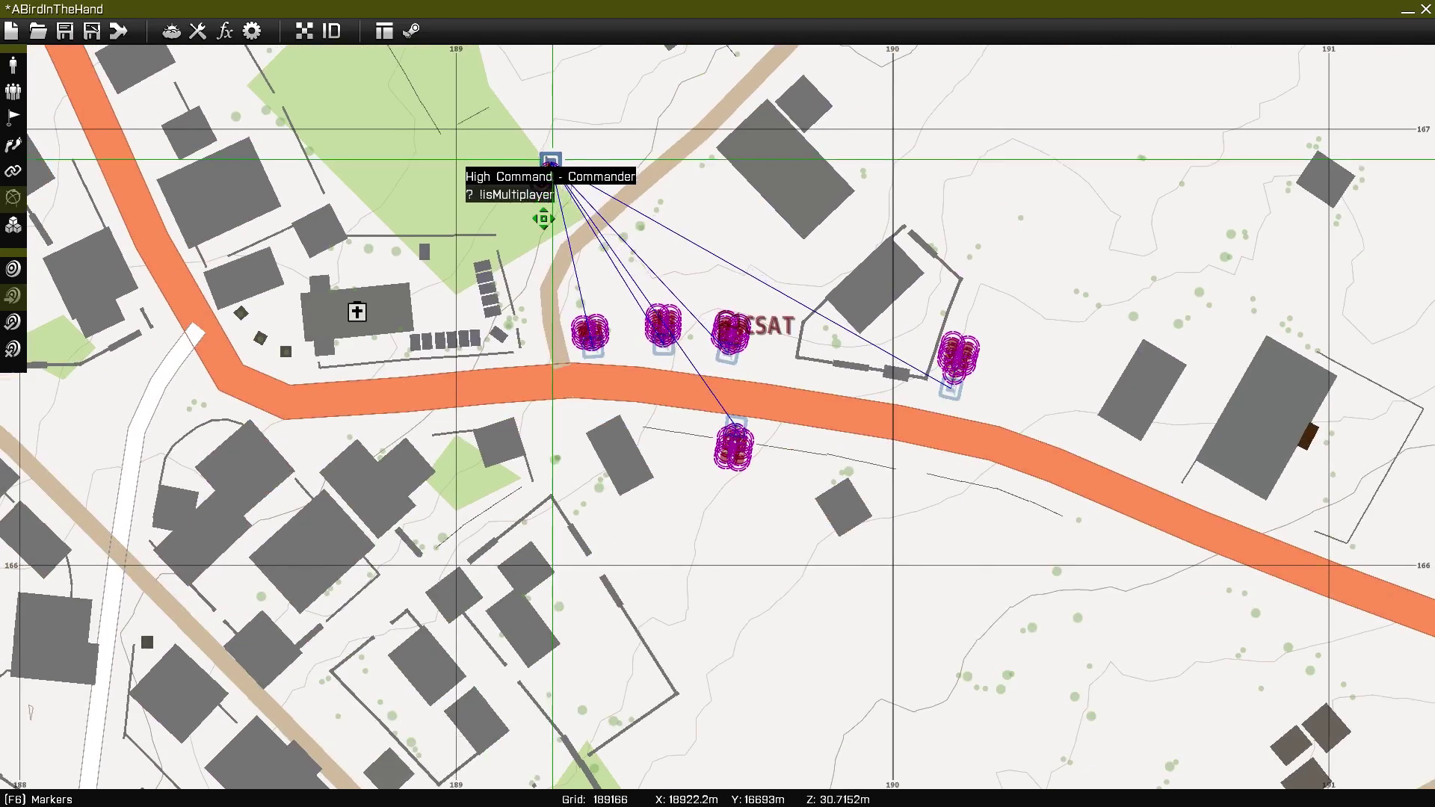
pyautogui.moveTo(545, 221); pyautogui.dragTo(517, 369)
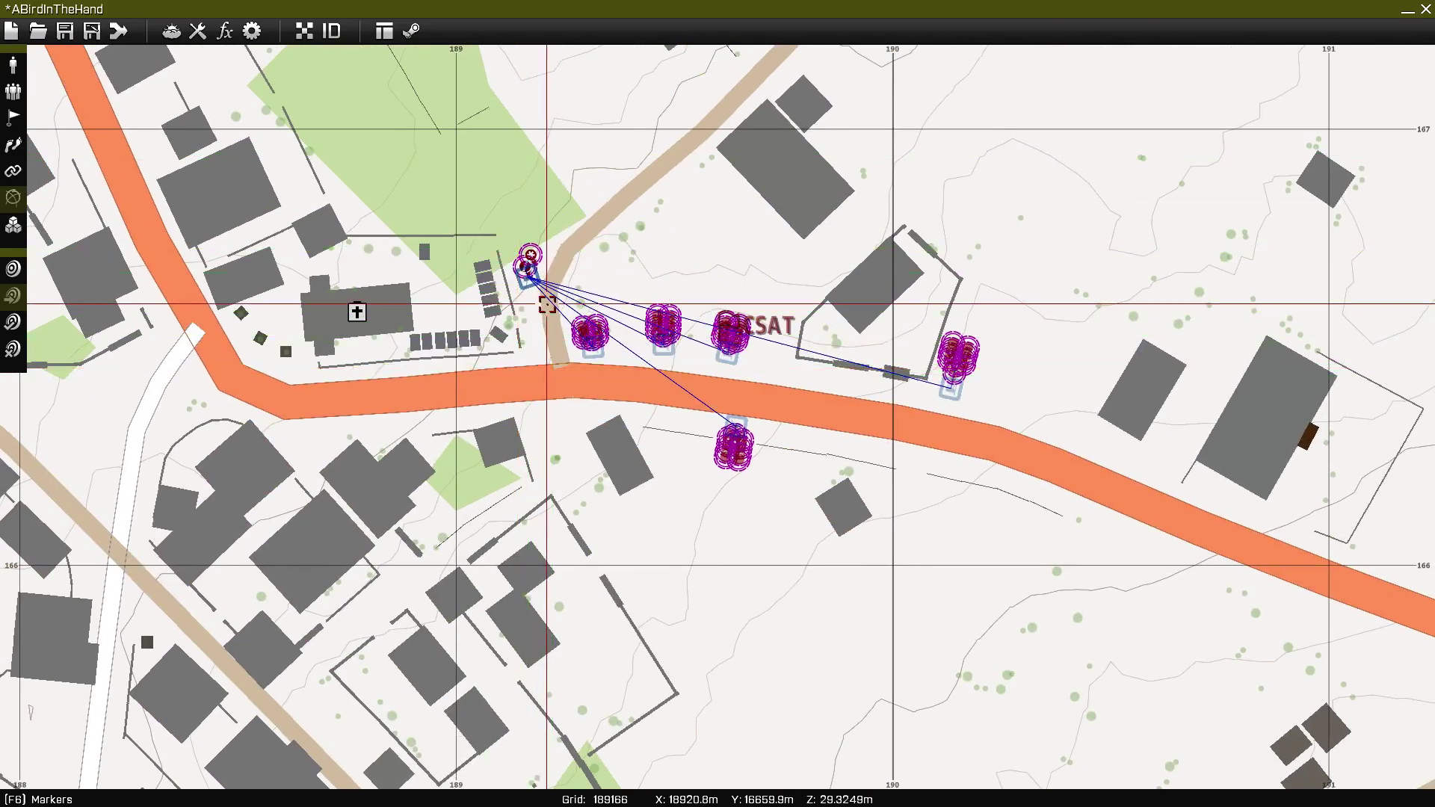
# Step: Inspect the unit settings of the Echo squad leader nearest the side road junction
pyautogui.scroll(3, 551, 231)
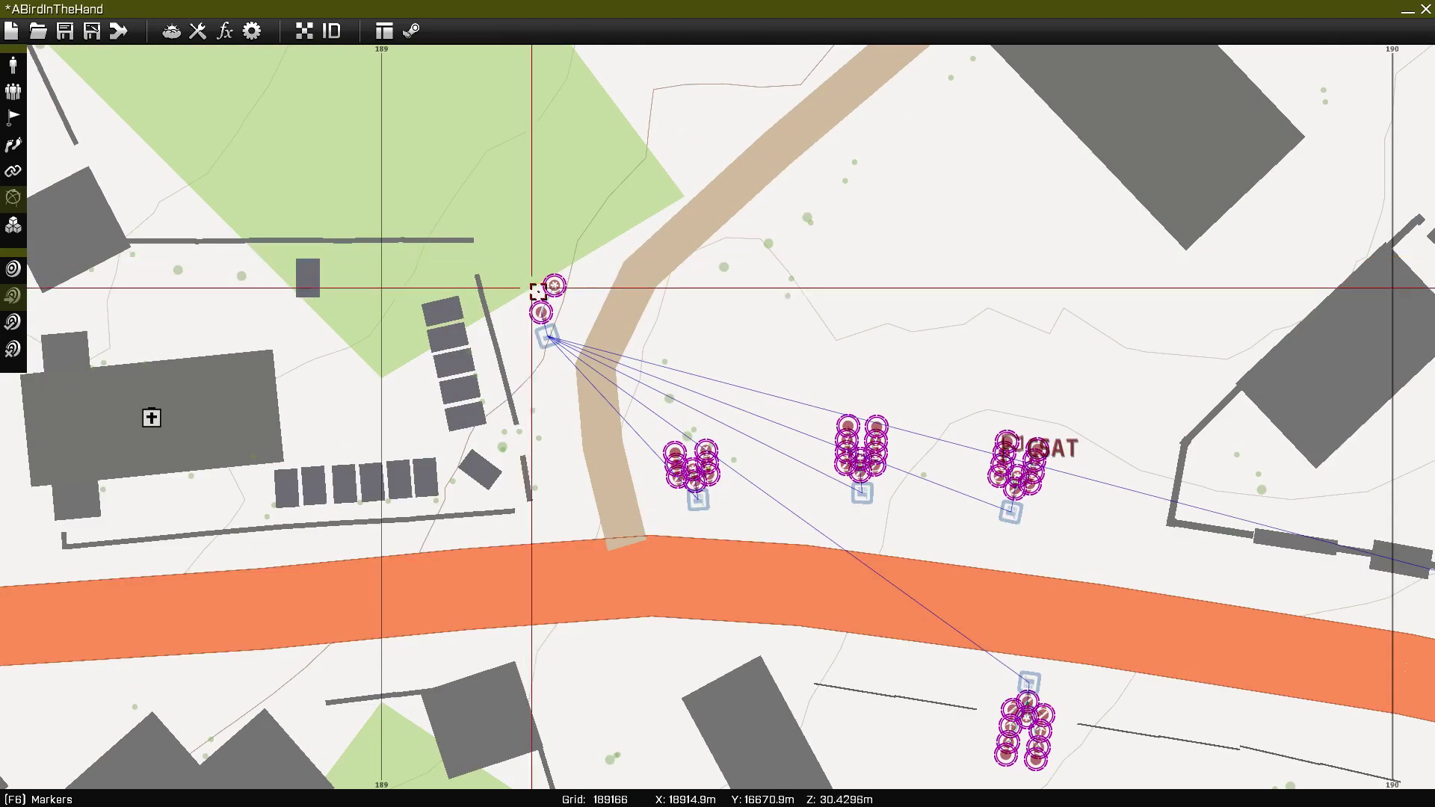
pyautogui.doubleClick(703, 484)
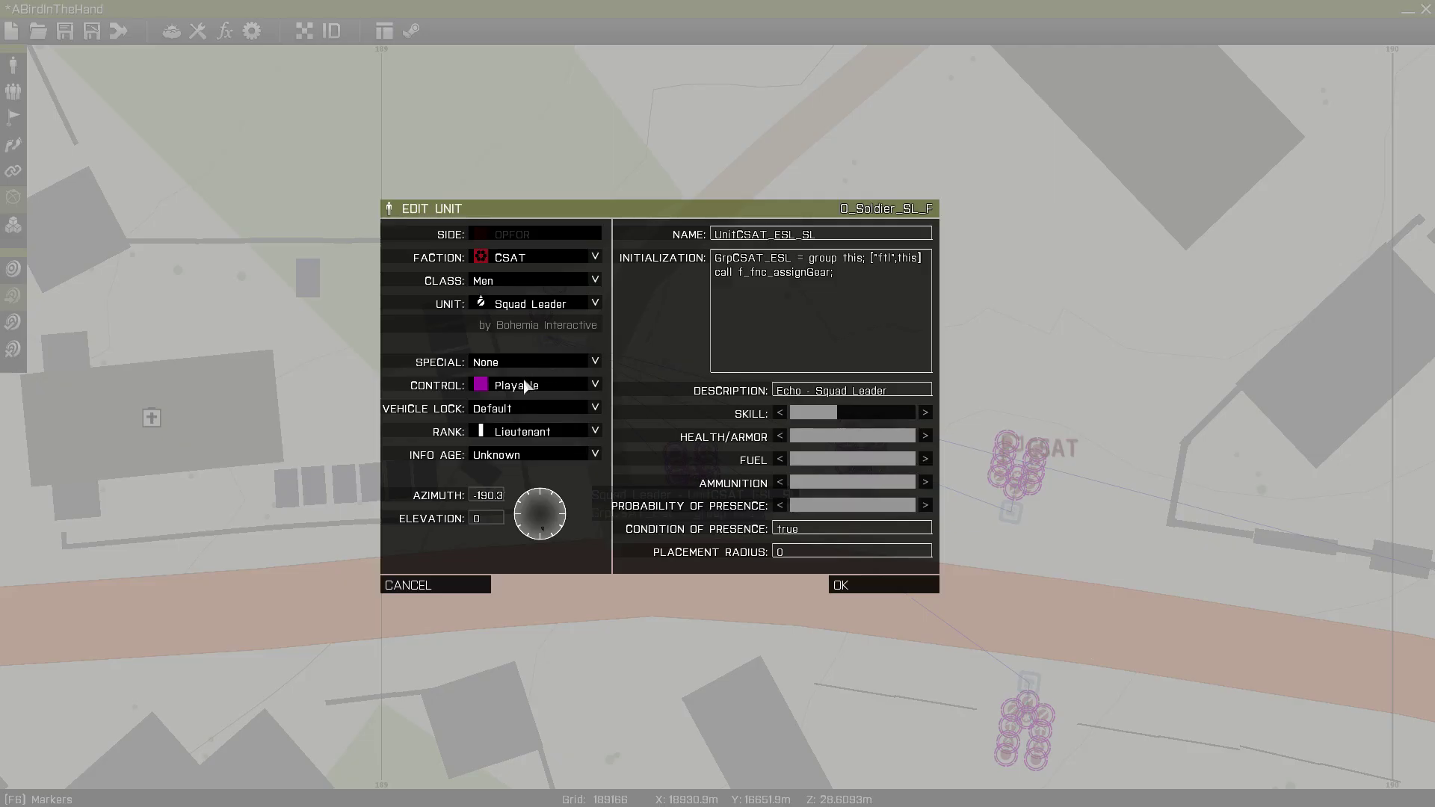
pyautogui.click(840, 583)
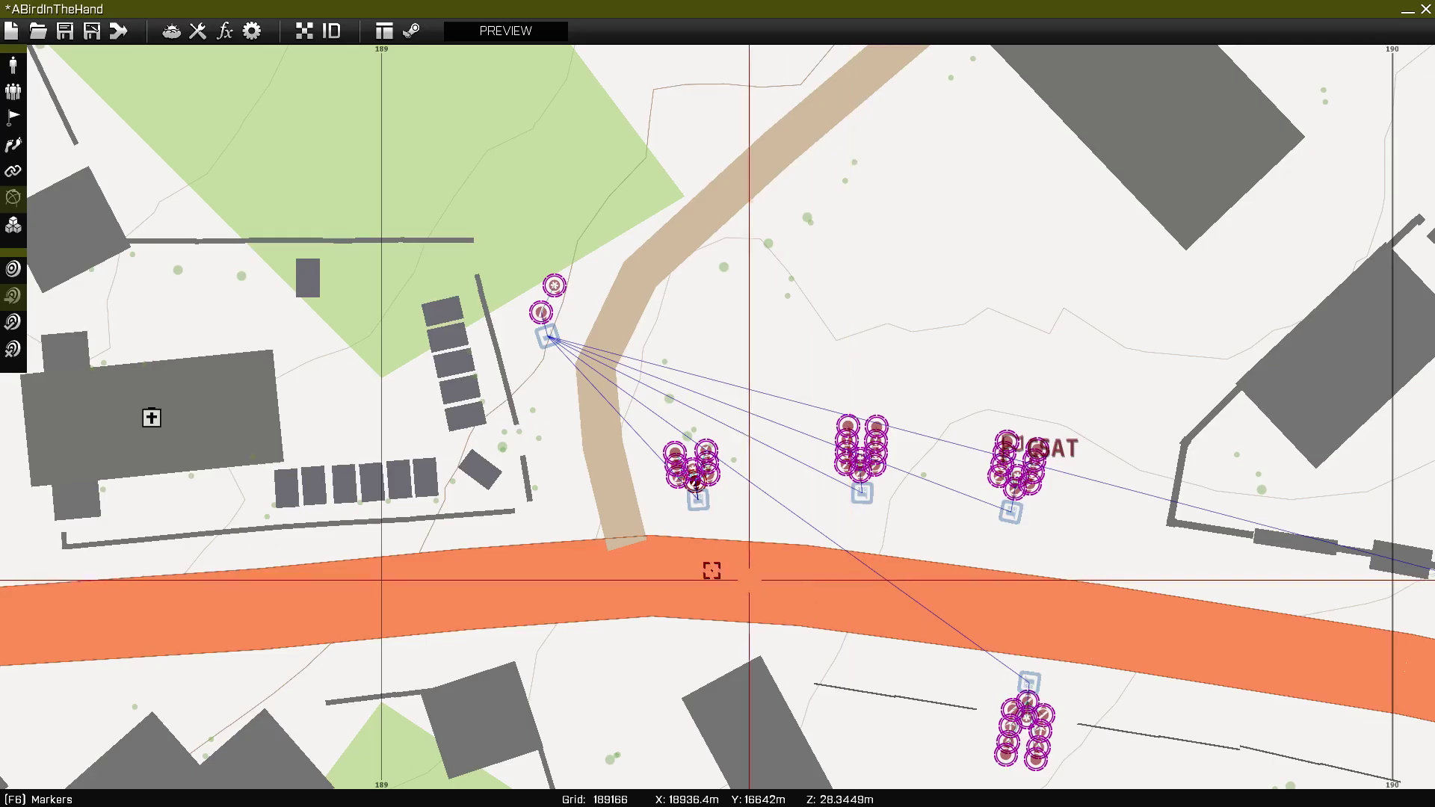
# Step: Insert an empty Tempest Transport [CSAT] from the Cars class on the main road at the side road junction
pyautogui.press('F1')
pyautogui.doubleClick(626, 583)
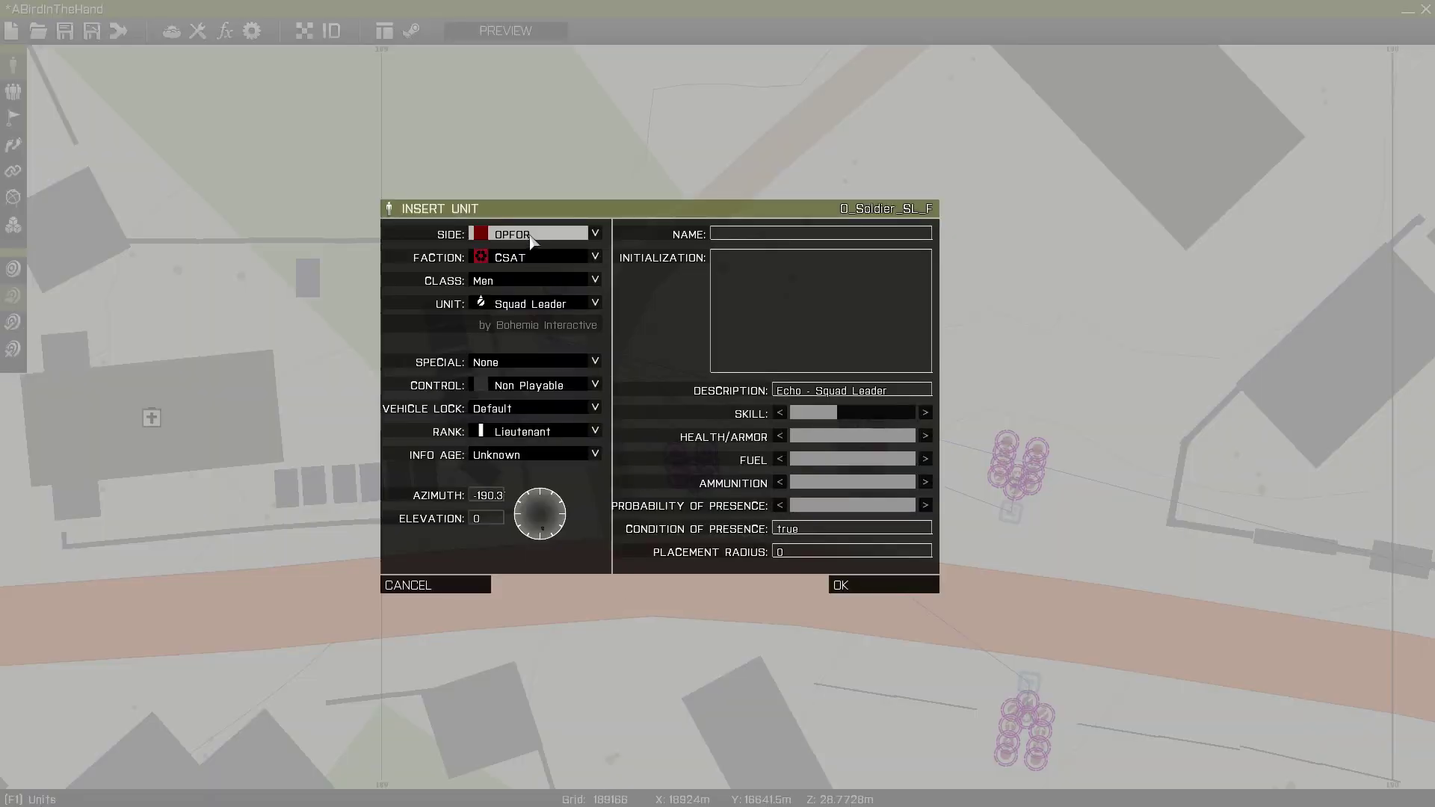
pyautogui.click(531, 236)
pyautogui.click(517, 334)
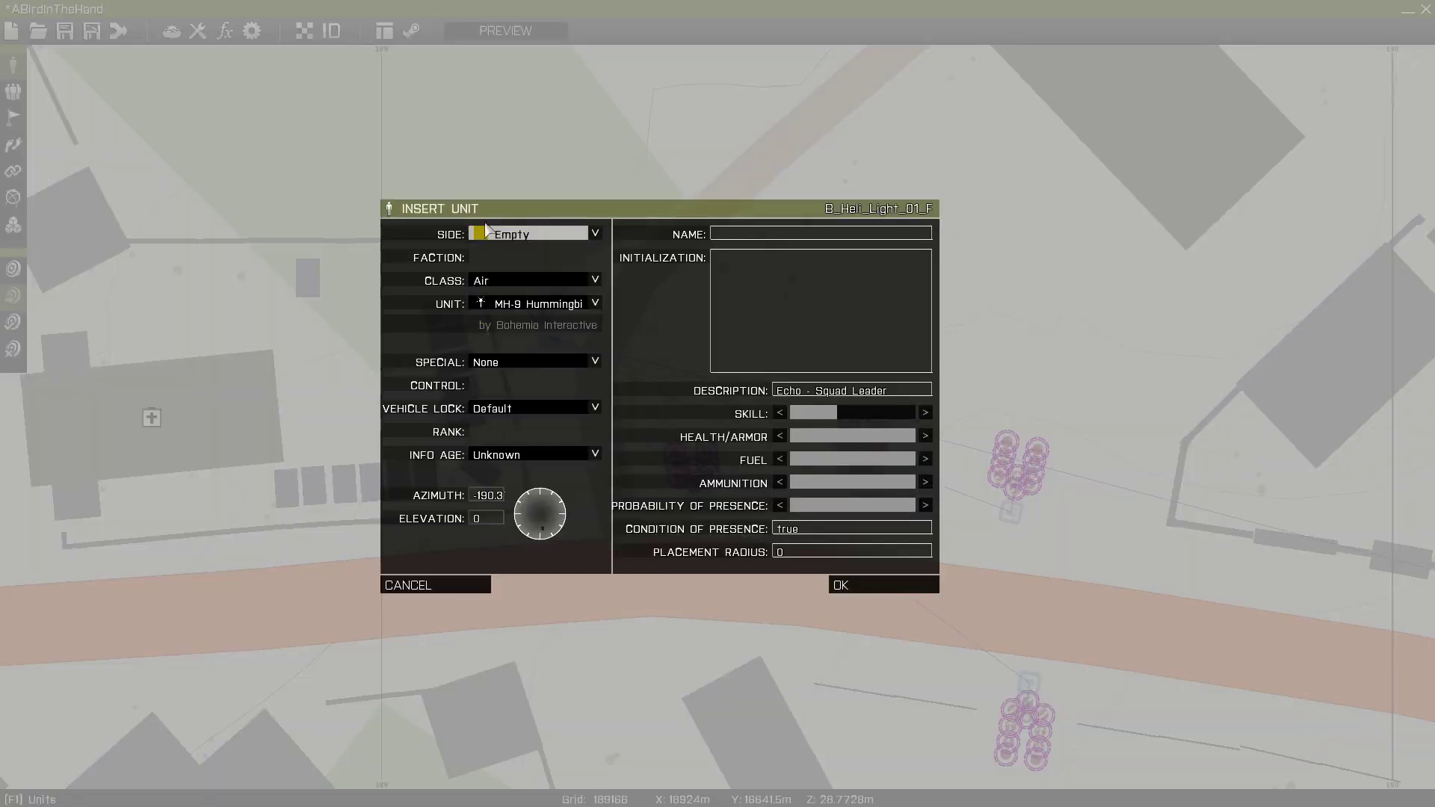
pyautogui.click(518, 280)
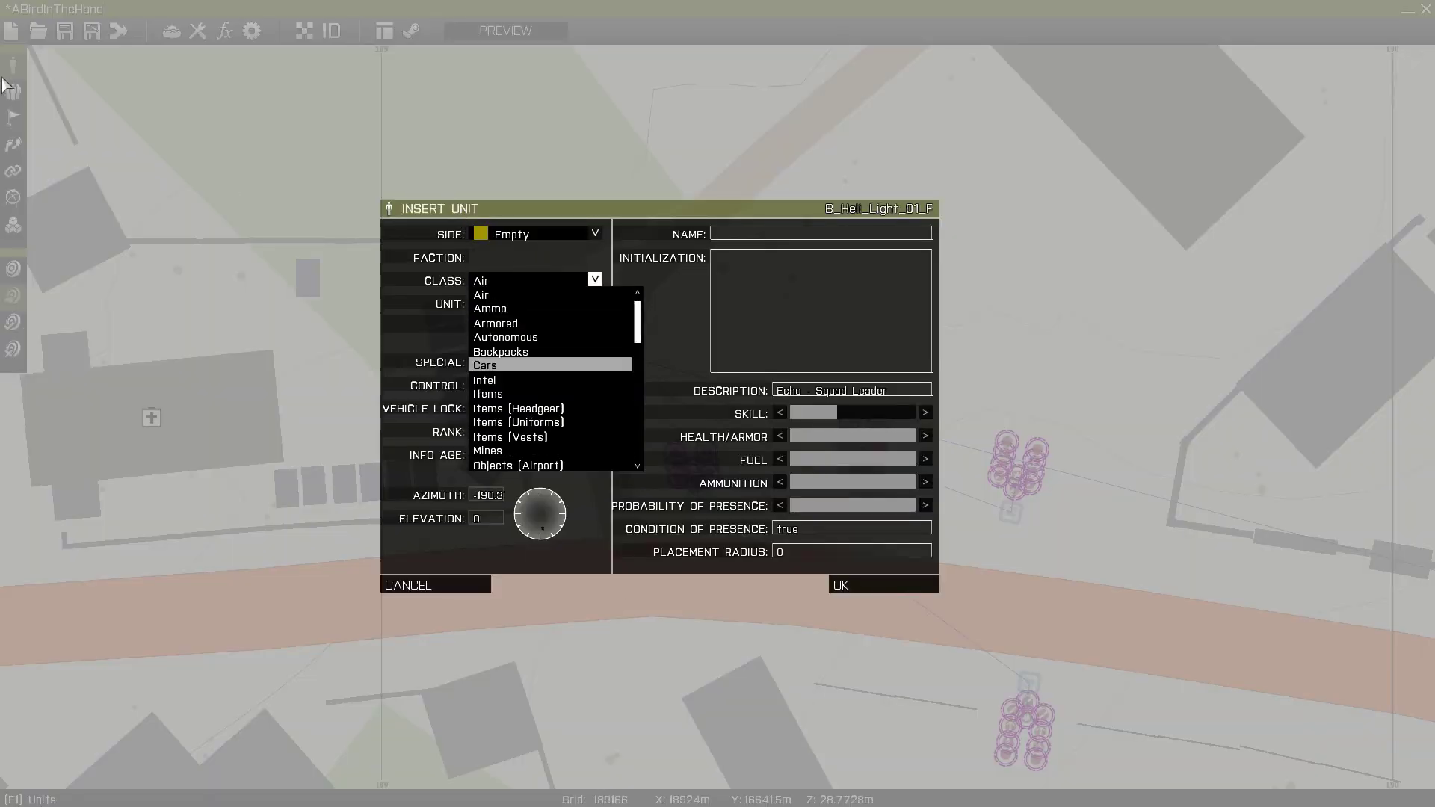
pyautogui.click(491, 365)
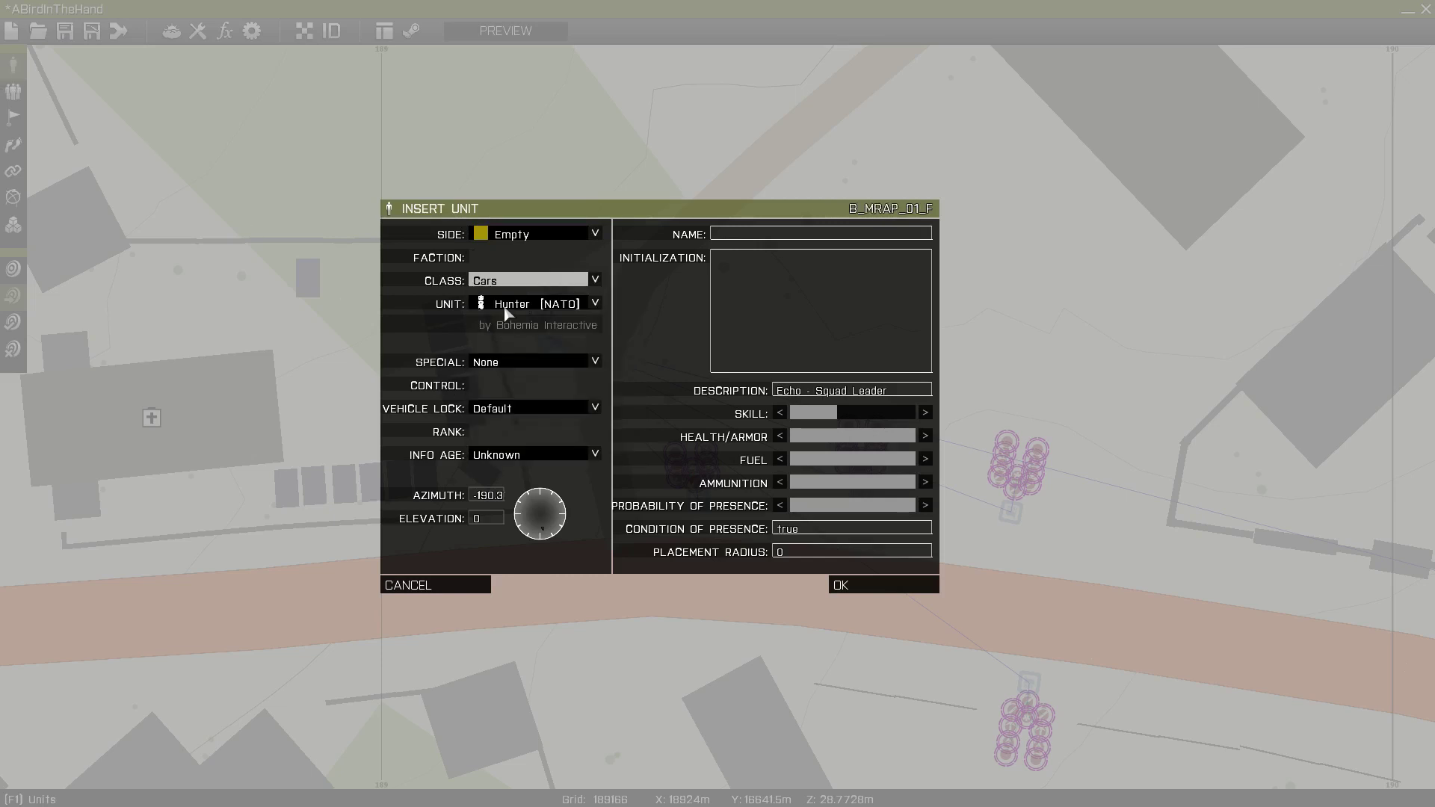
pyautogui.click(516, 307)
pyautogui.scroll(-5, 582, 407)
pyautogui.scroll(-5, 583, 415)
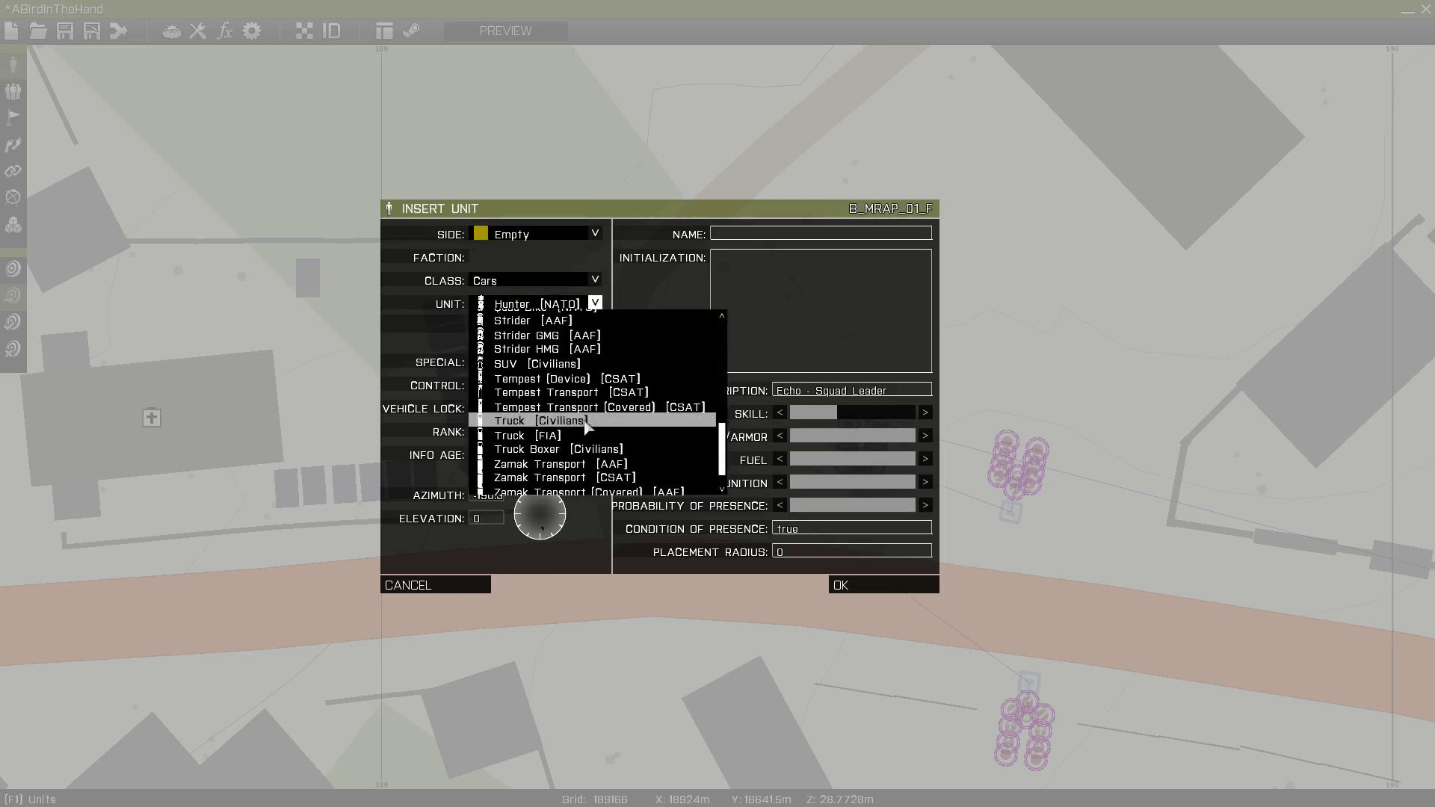
pyautogui.click(599, 392)
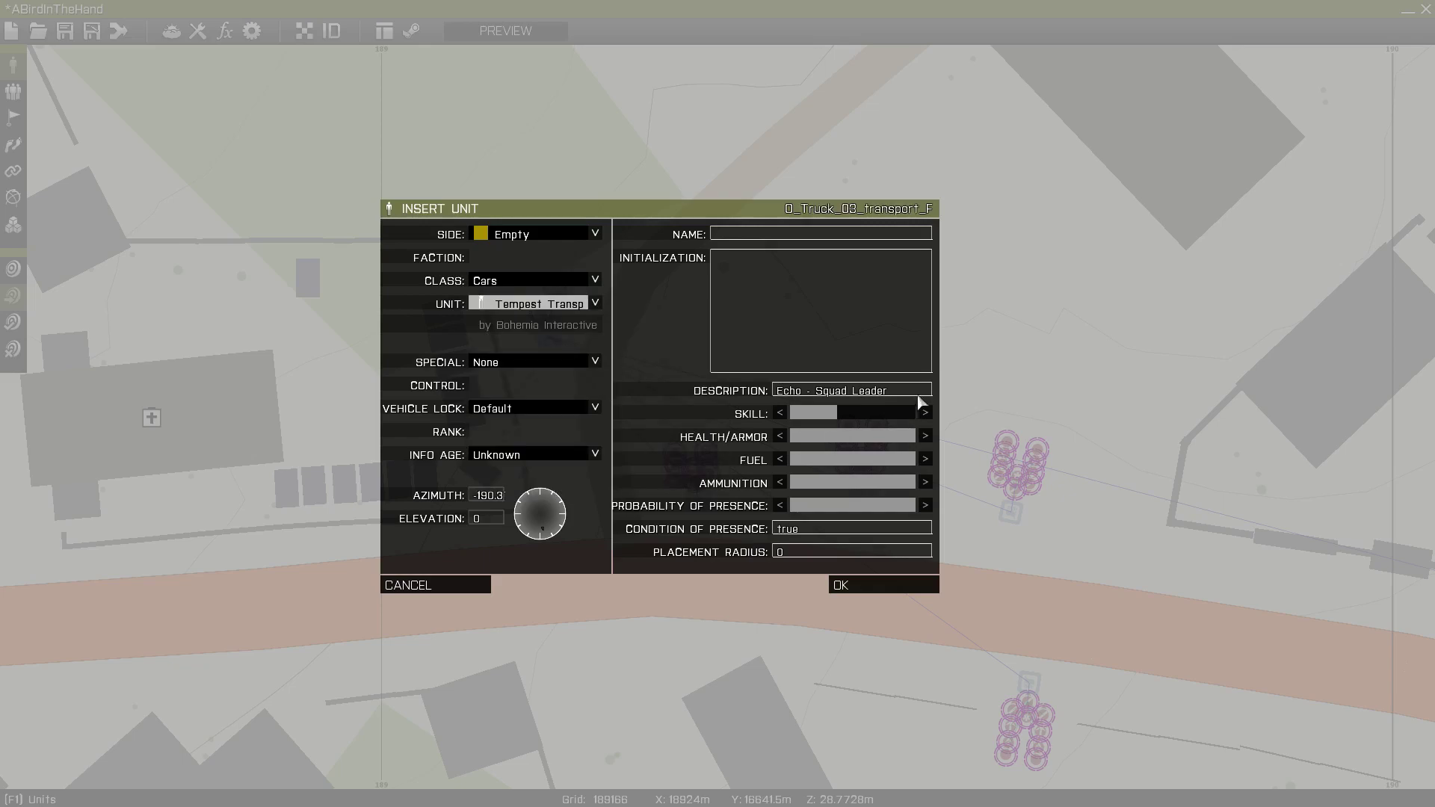
pyautogui.press('Return')
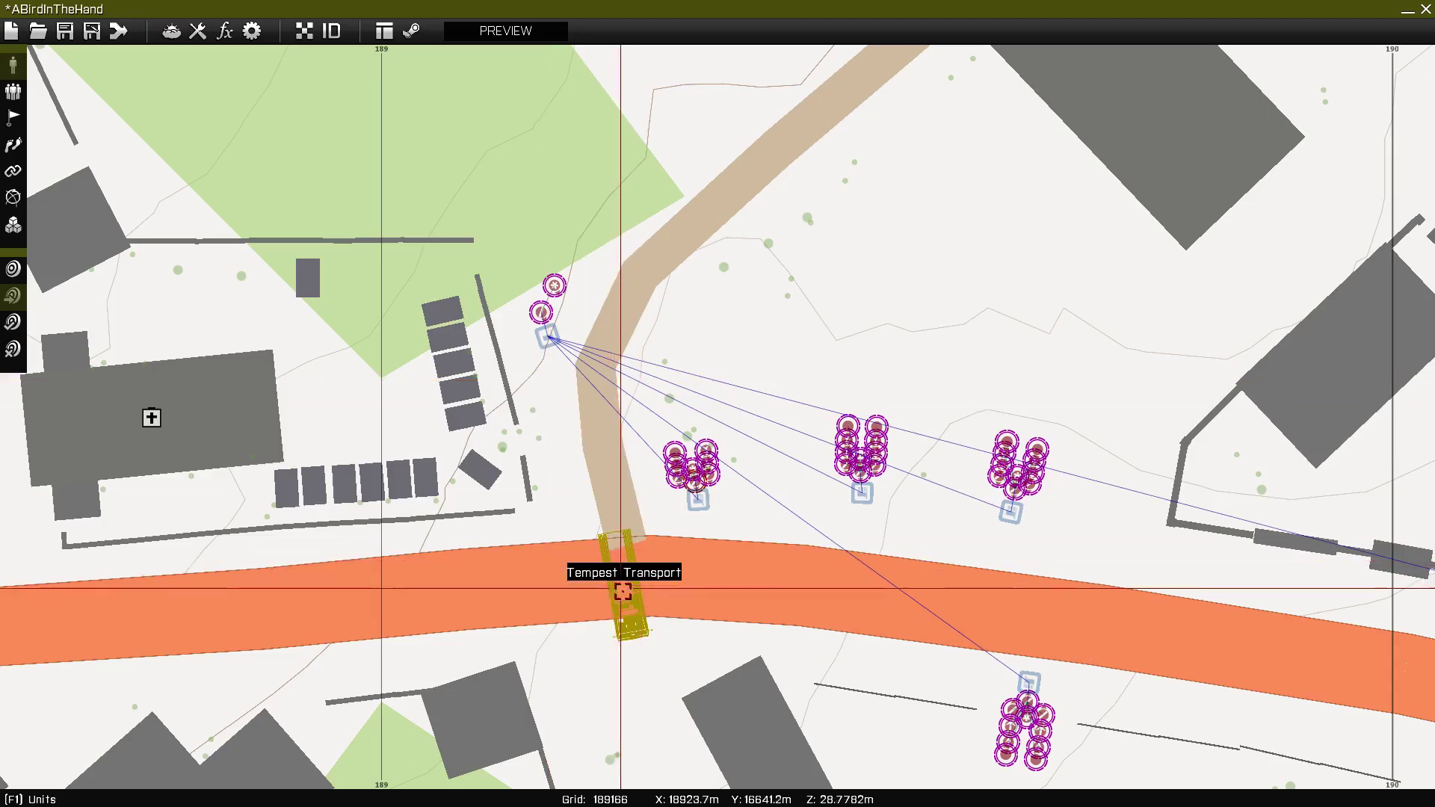
# Step: Rotate the Tempest Transport to follow the main road and place an aligned copy just east of it
pyautogui.keyDown('shift'); pyautogui.moveTo(625, 590); pyautogui.dragTo(755, 583); pyautogui.keyUp('shift')
pyautogui.hotkey('ctrl', 'c')
pyautogui.hotkey('ctrl', 'v')
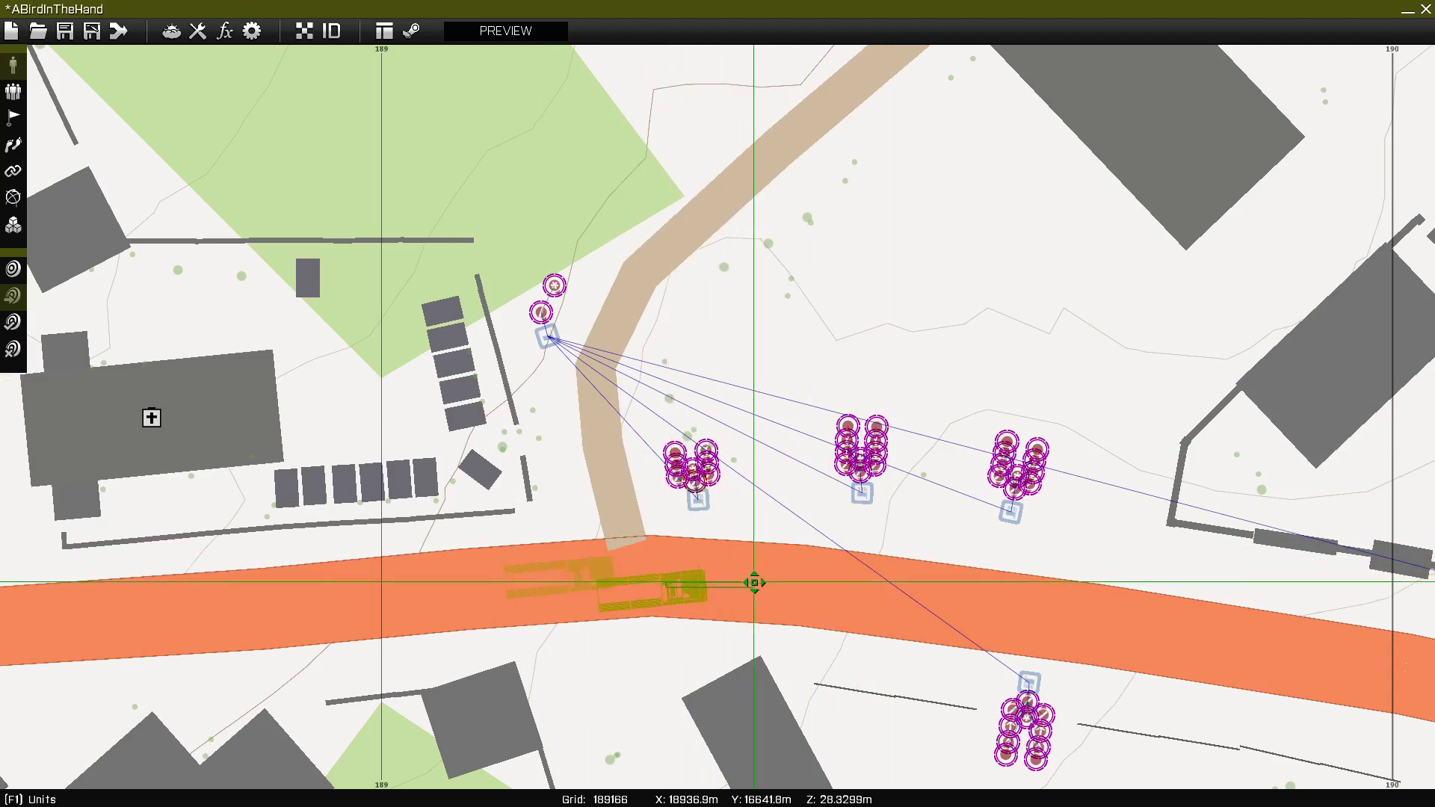
pyautogui.moveTo(653, 591); pyautogui.dragTo(748, 568)
pyautogui.keyDown('shift'); pyautogui.moveTo(748, 568); pyautogui.dragTo(660, 402); pyautogui.keyUp('shift')
pyautogui.scroll(-3, 787, 469)
pyautogui.moveTo(787, 470); pyautogui.dragTo(635, 430, button='right')
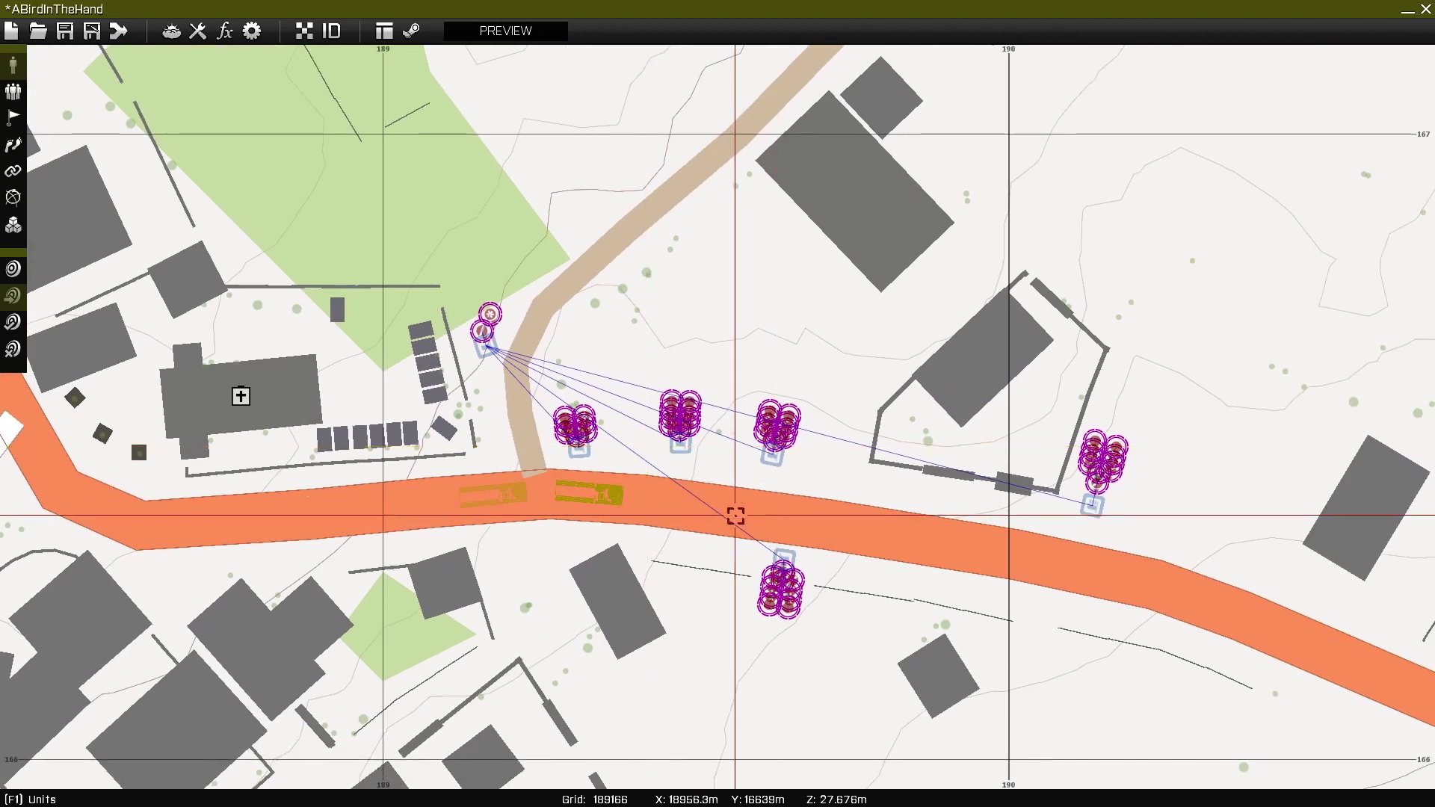
# Step: Add three more Tempest Transport copies along the main road to the east and space all five trucks out as a column
pyautogui.hotkey('ctrl', 'v')
pyautogui.moveTo(613, 516); pyautogui.dragTo(501, 555)
pyautogui.hotkey('ctrl', 'v')
pyautogui.moveTo(993, 522); pyautogui.dragTo(1080, 573)
pyautogui.hotkey('ctrl', 'v')
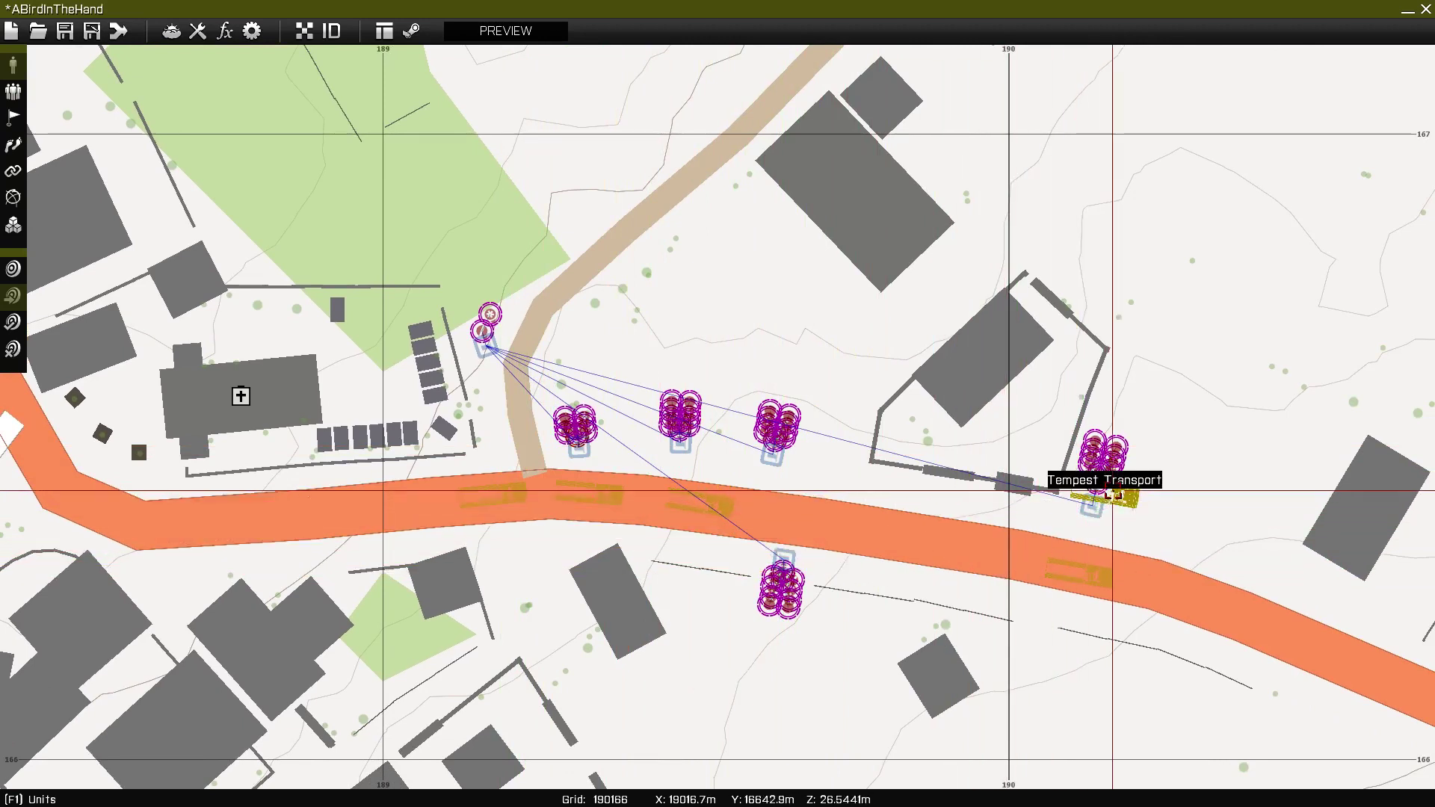
pyautogui.moveTo(1099, 499); pyautogui.dragTo(890, 538)
pyautogui.moveTo(705, 497); pyautogui.dragTo(753, 514)
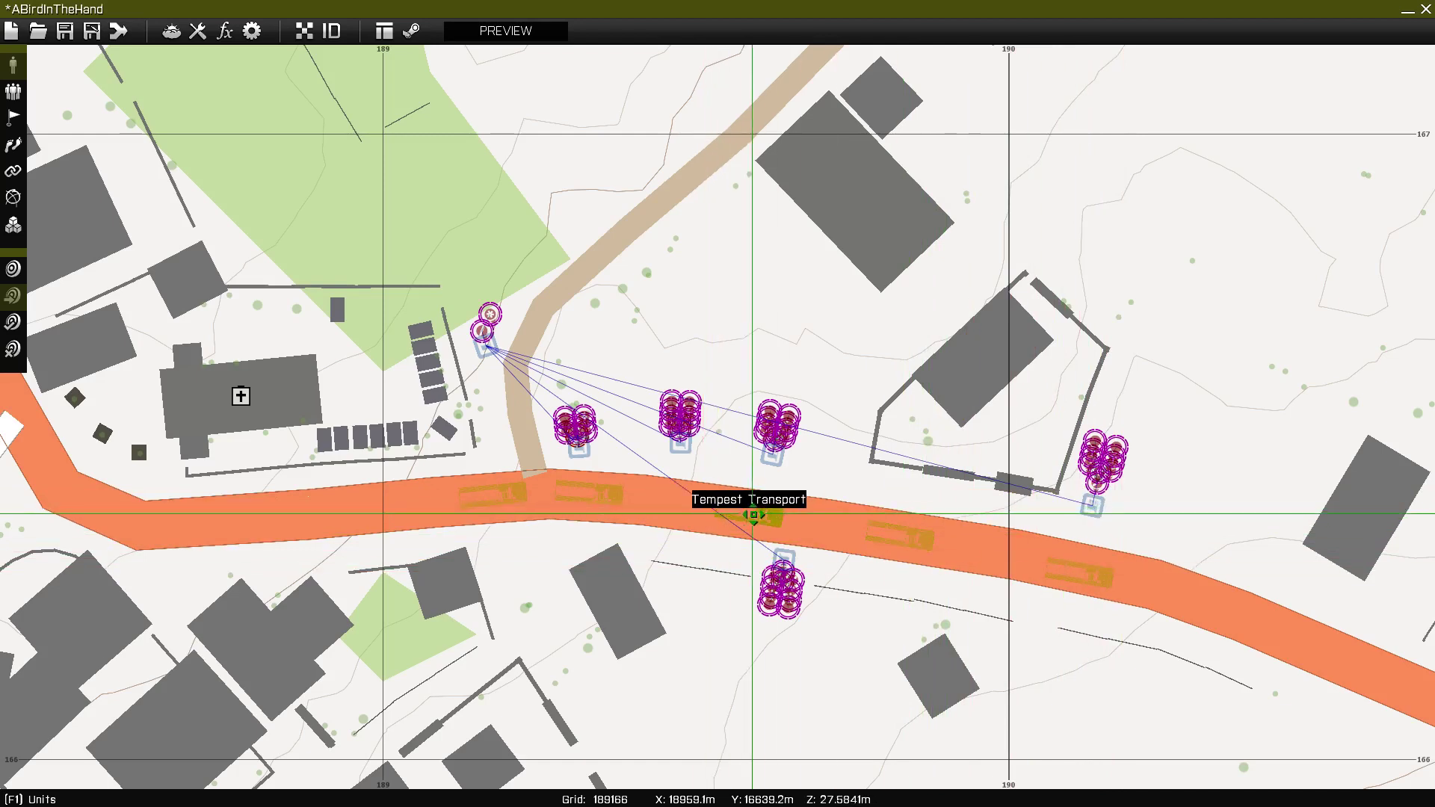
pyautogui.moveTo(488, 489); pyautogui.dragTo(397, 502)
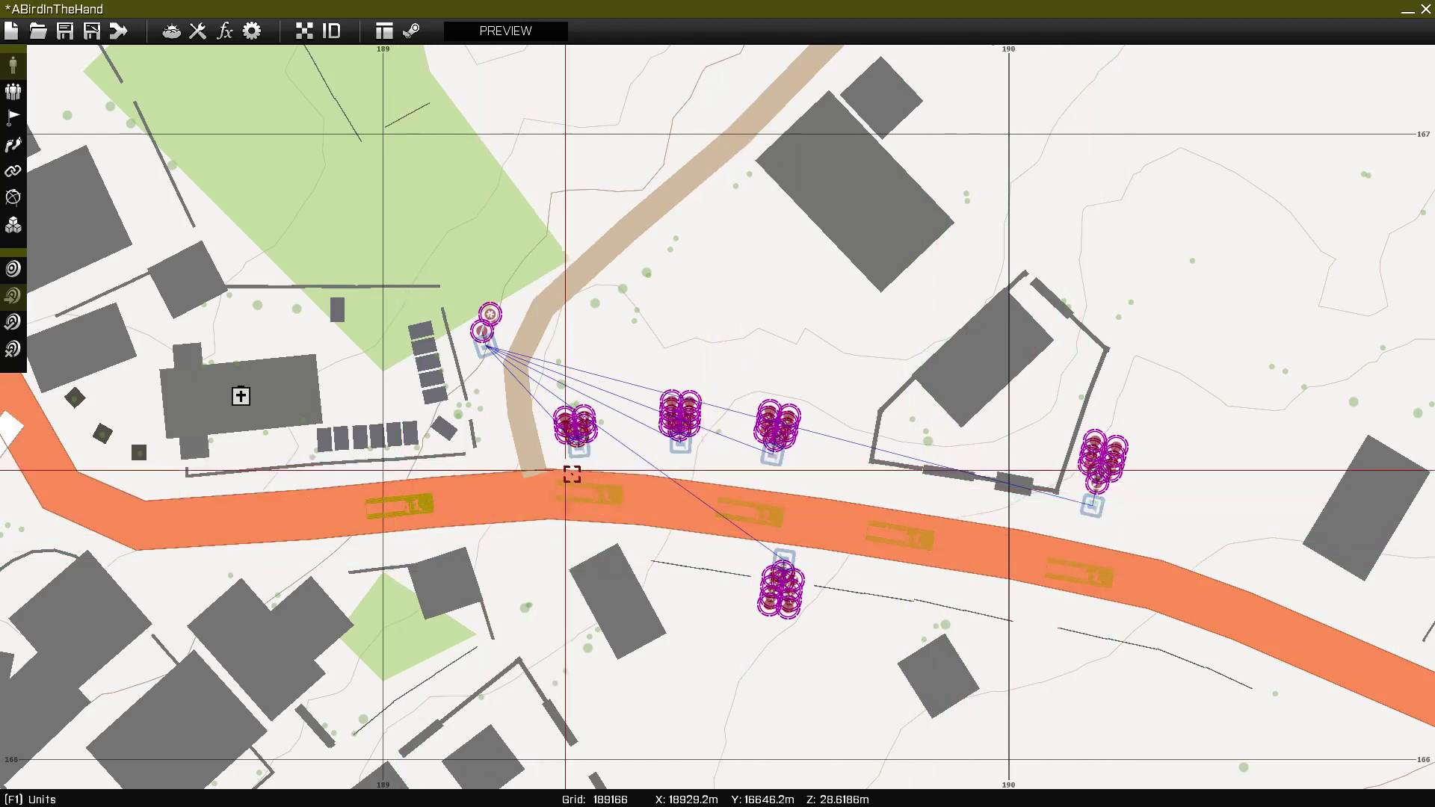
# Step: Move Echo squad onto the road behind the westernmost truck, the neighbouring squad beside the second truck, and the southern squad near the small building
pyautogui.moveTo(597, 467); pyautogui.dragTo(275, 502)
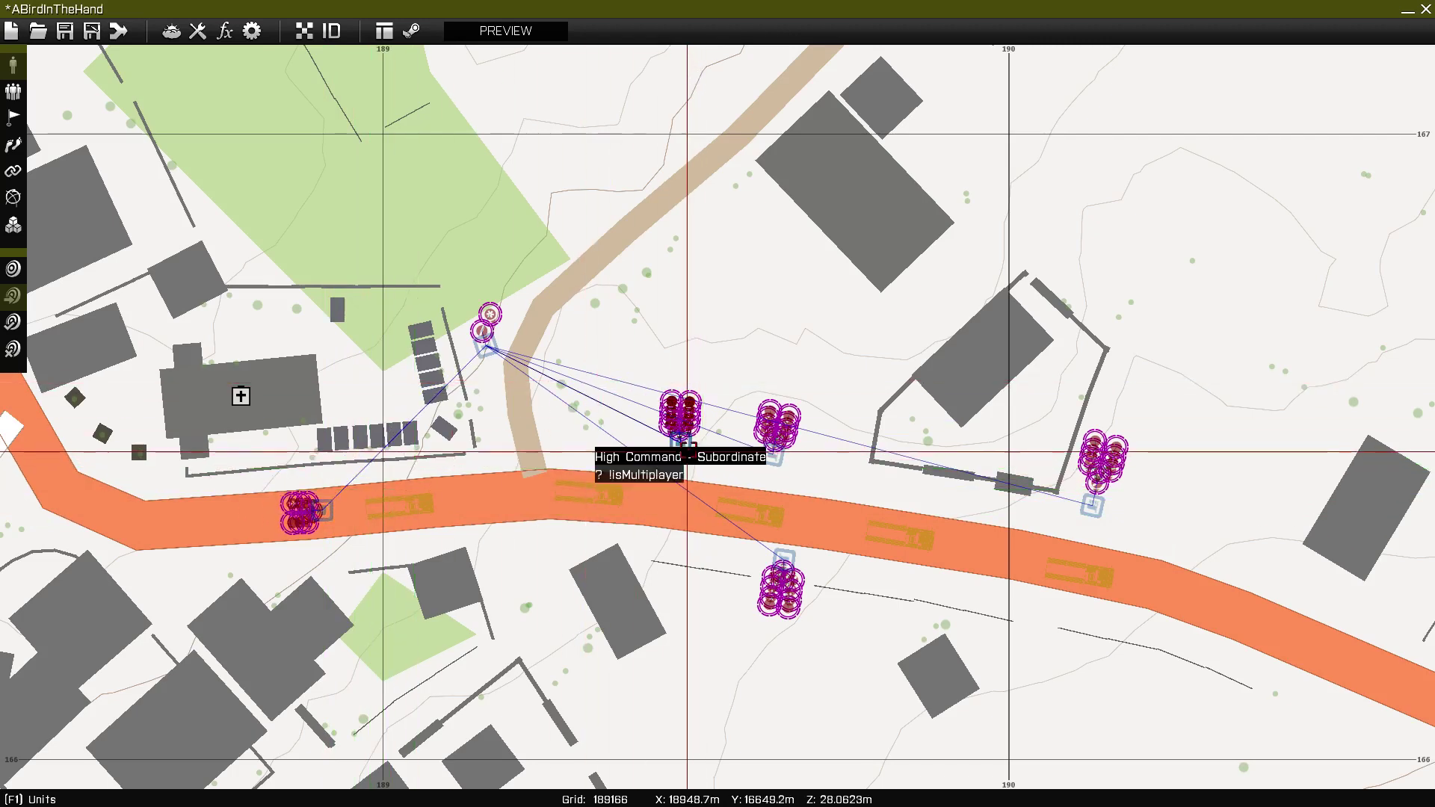
pyautogui.moveTo(684, 448); pyautogui.dragTo(591, 449)
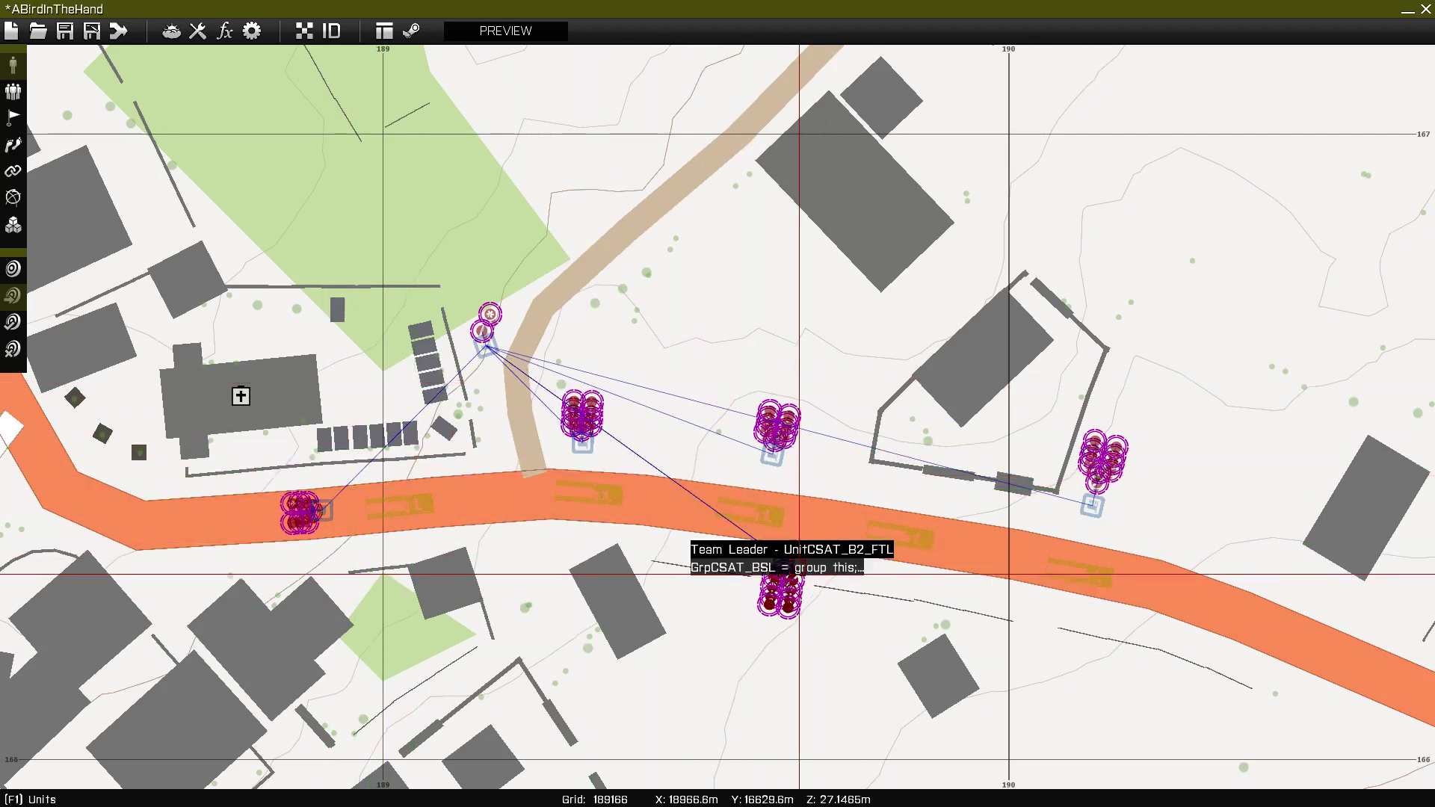
pyautogui.moveTo(785, 562); pyautogui.dragTo(877, 621)
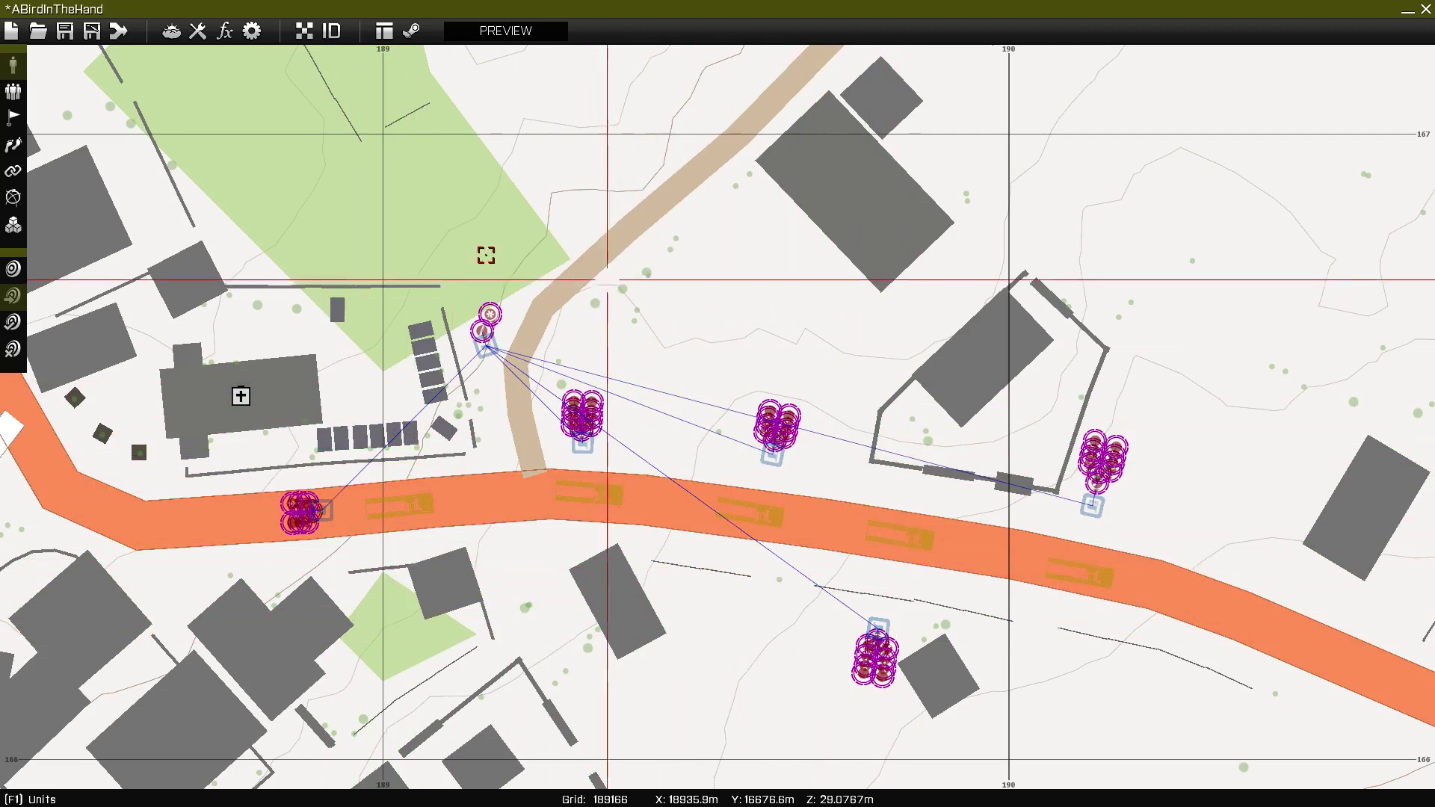
# Step: Place another truck copy on the dirt side road, align it with the road, and change its unit type to a smaller vehicle
pyautogui.hotkey('ctrl', 'v')
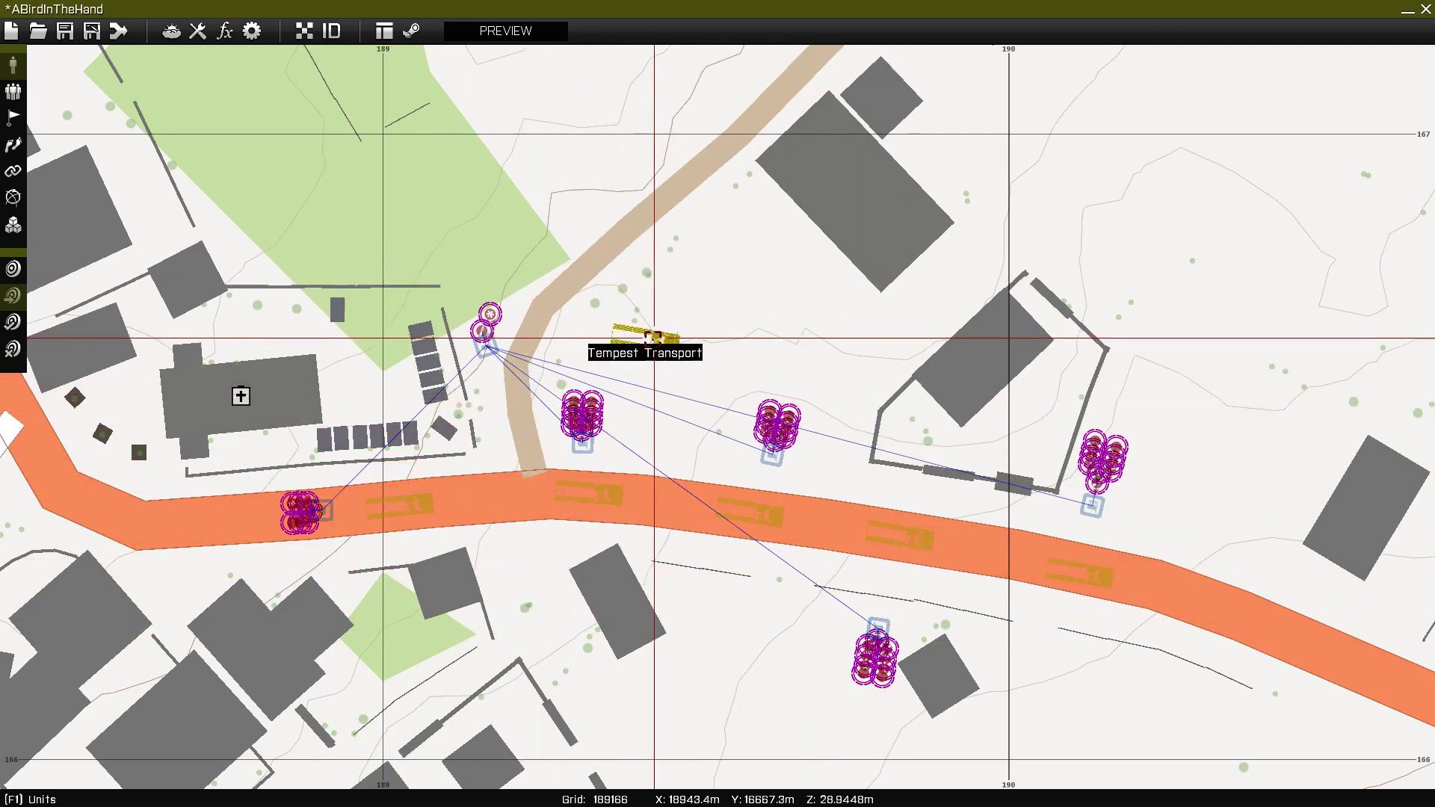
pyautogui.moveTo(649, 342); pyautogui.dragTo(511, 472)
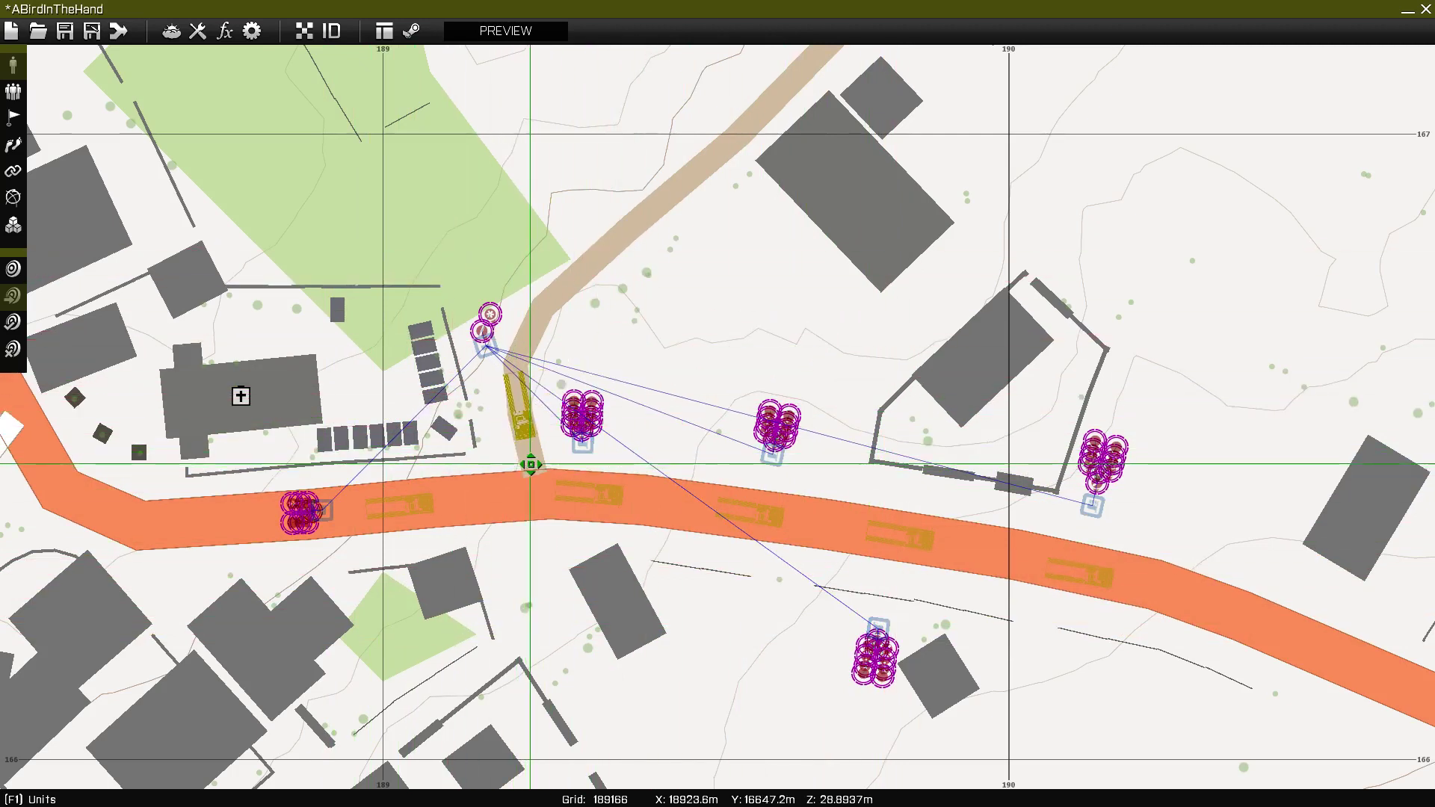
pyautogui.doubleClick(519, 402)
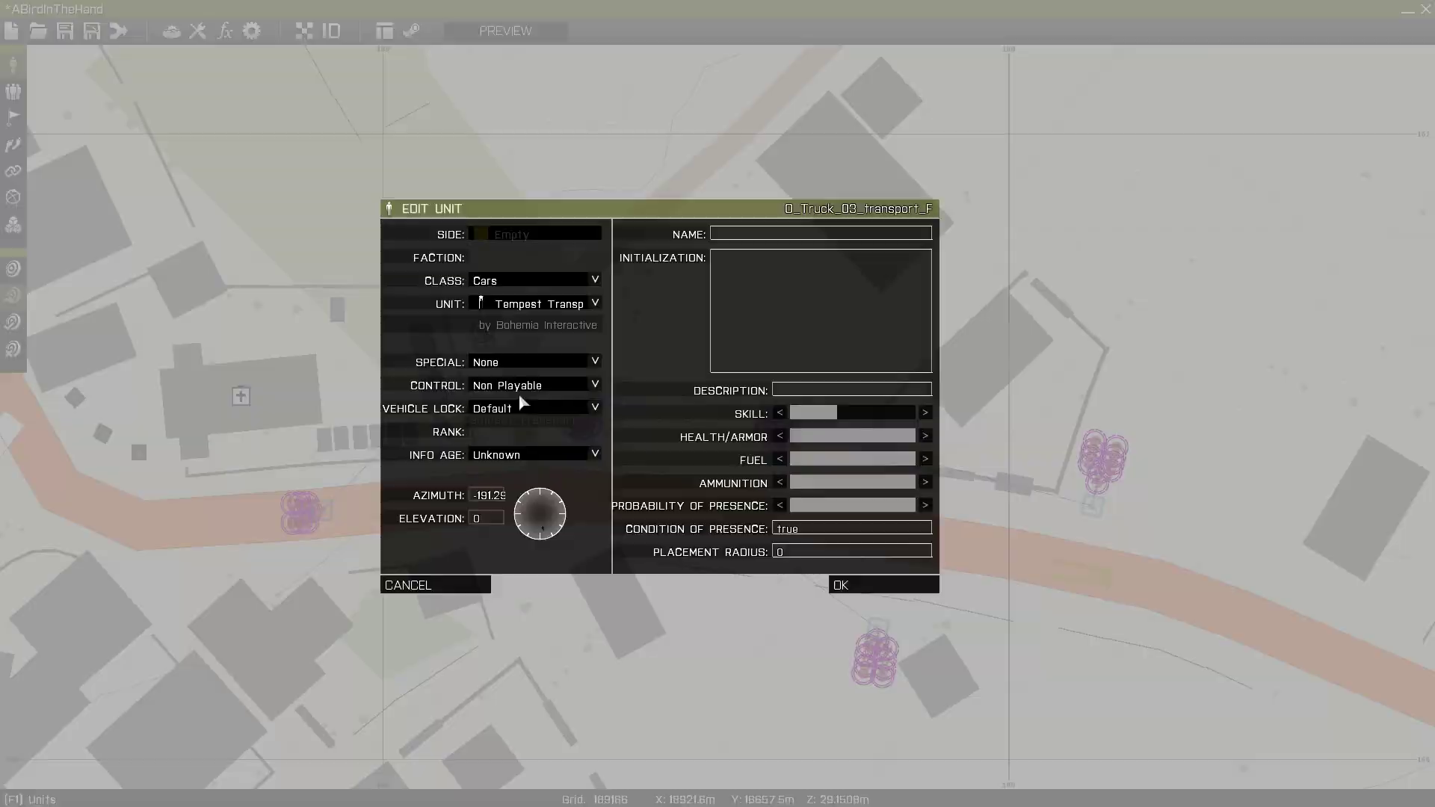
pyautogui.click(553, 302)
pyautogui.scroll(5, 539, 398)
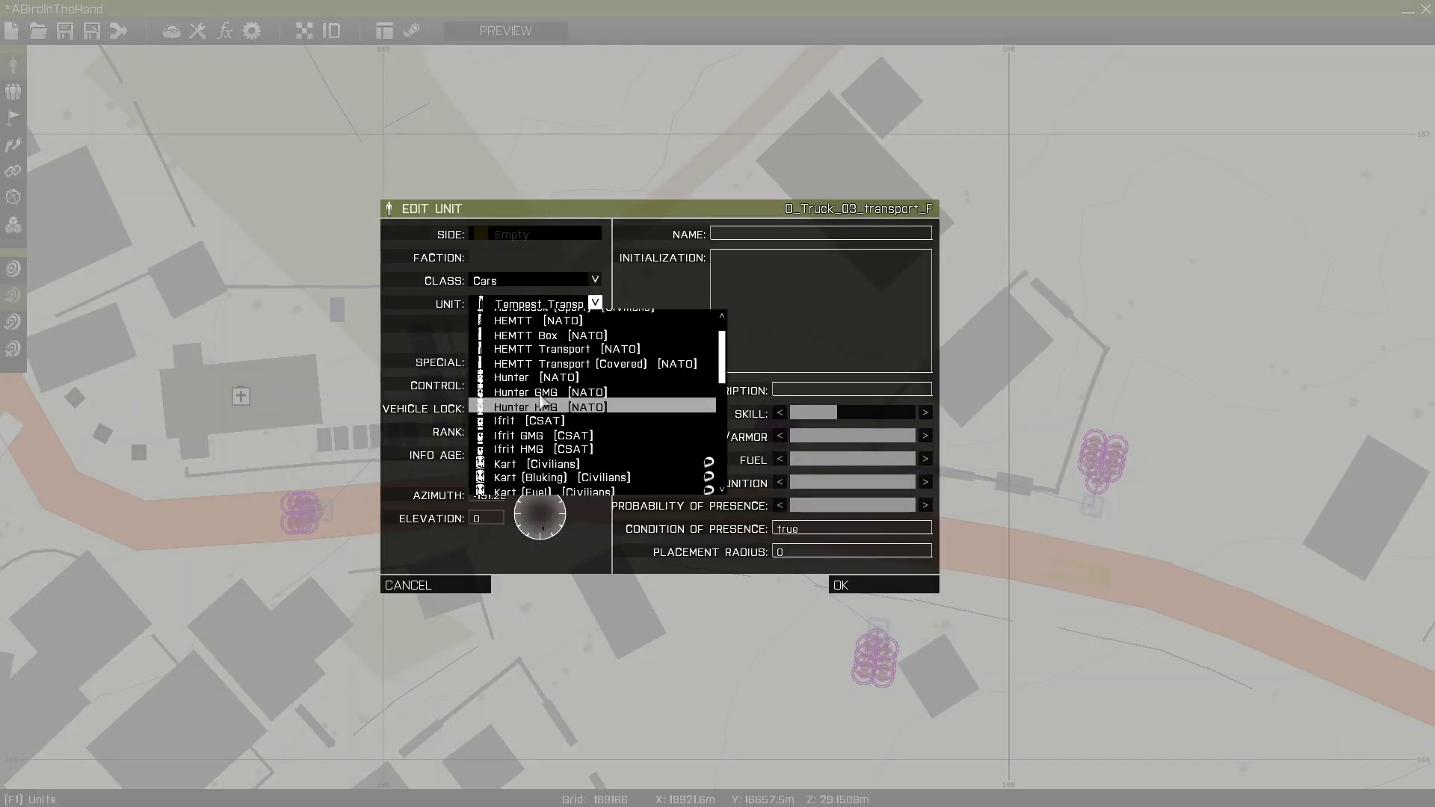
pyautogui.click(840, 584)
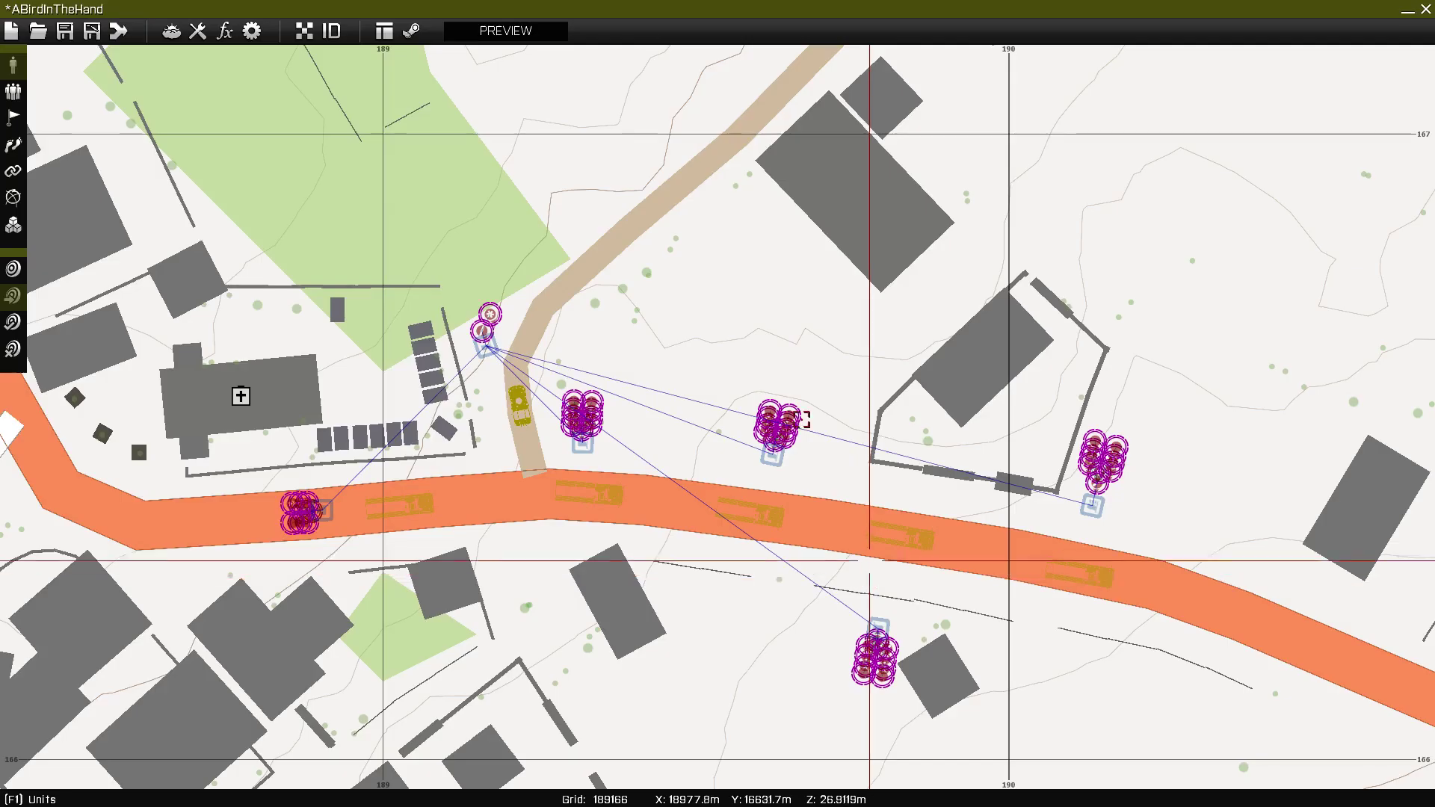
pyautogui.scroll(-10, 743, 308)
pyautogui.scroll(-10, 842, 245)
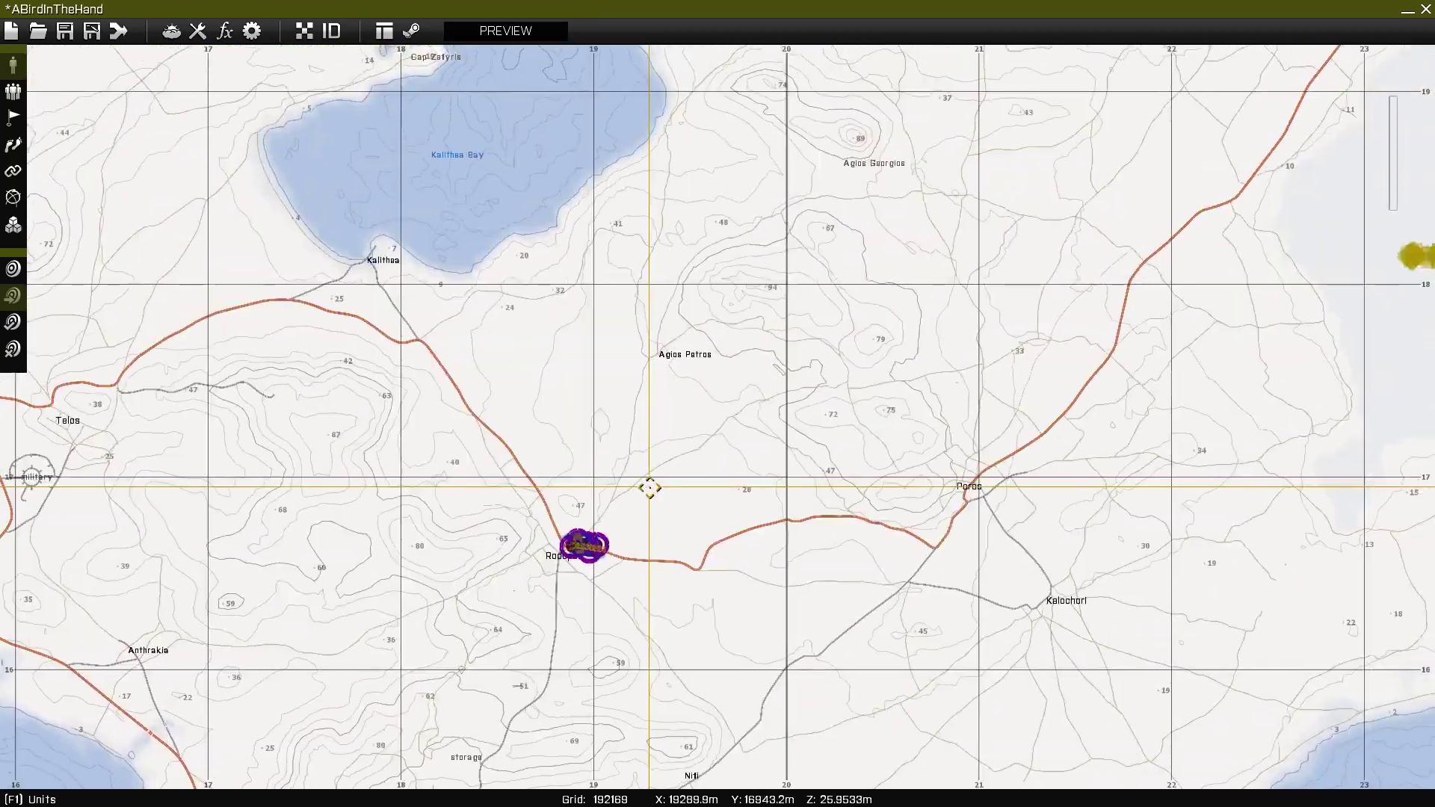
# Step: Insert an empty icon marker named R north of the three red vehicles in the field southeast of Paros
pyautogui.scroll(-5, 831, 484)
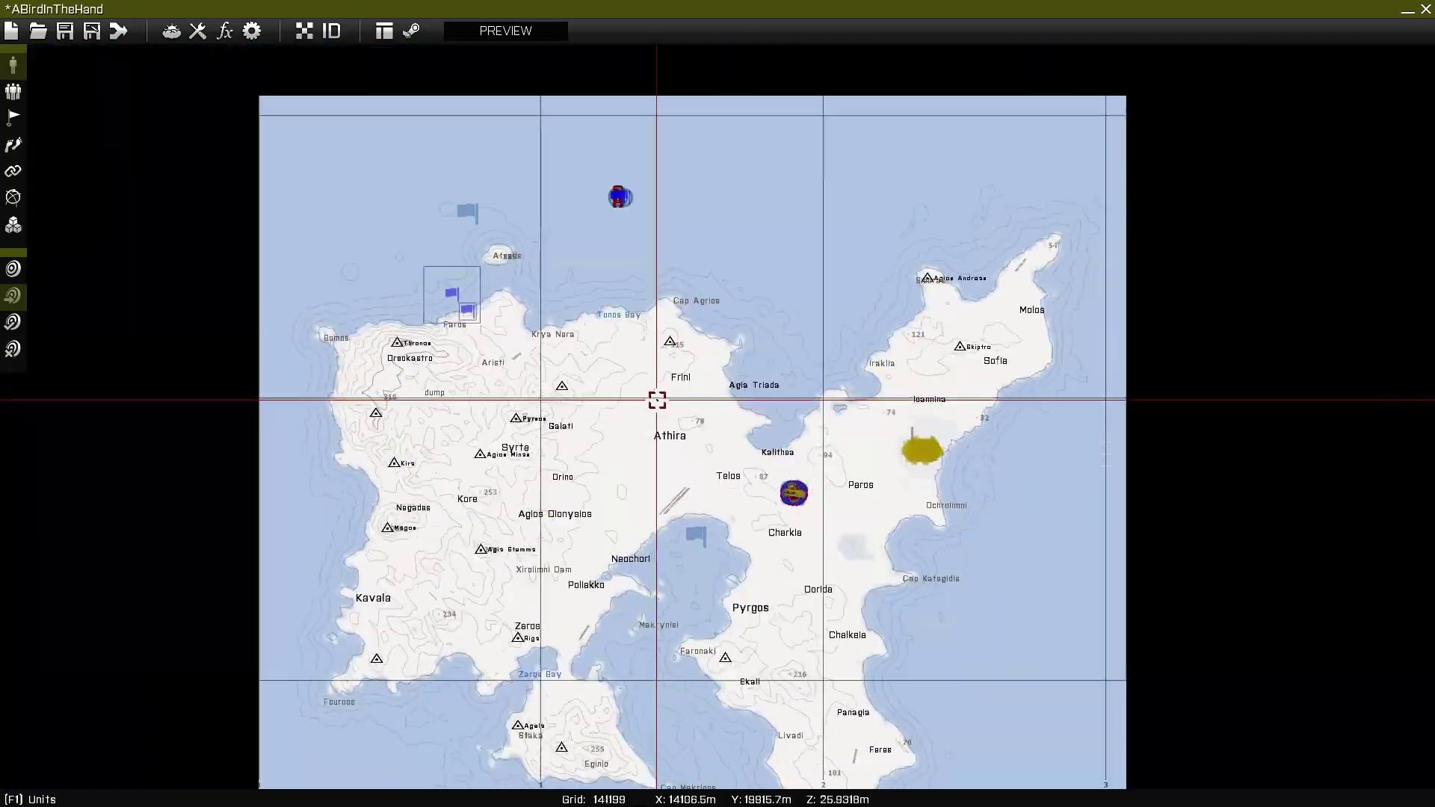
pyautogui.scroll(12, 865, 496)
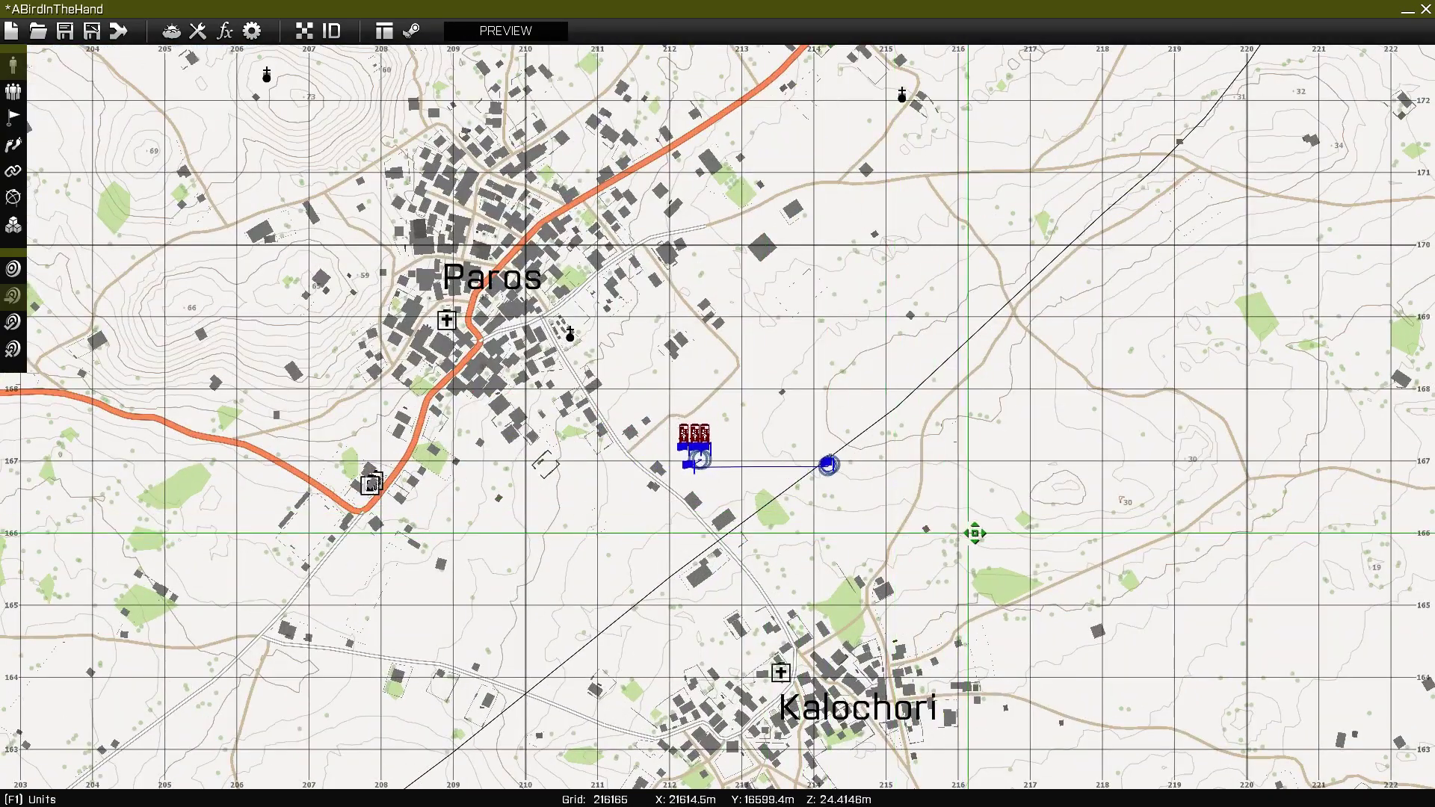
pyautogui.scroll(6, 680, 416)
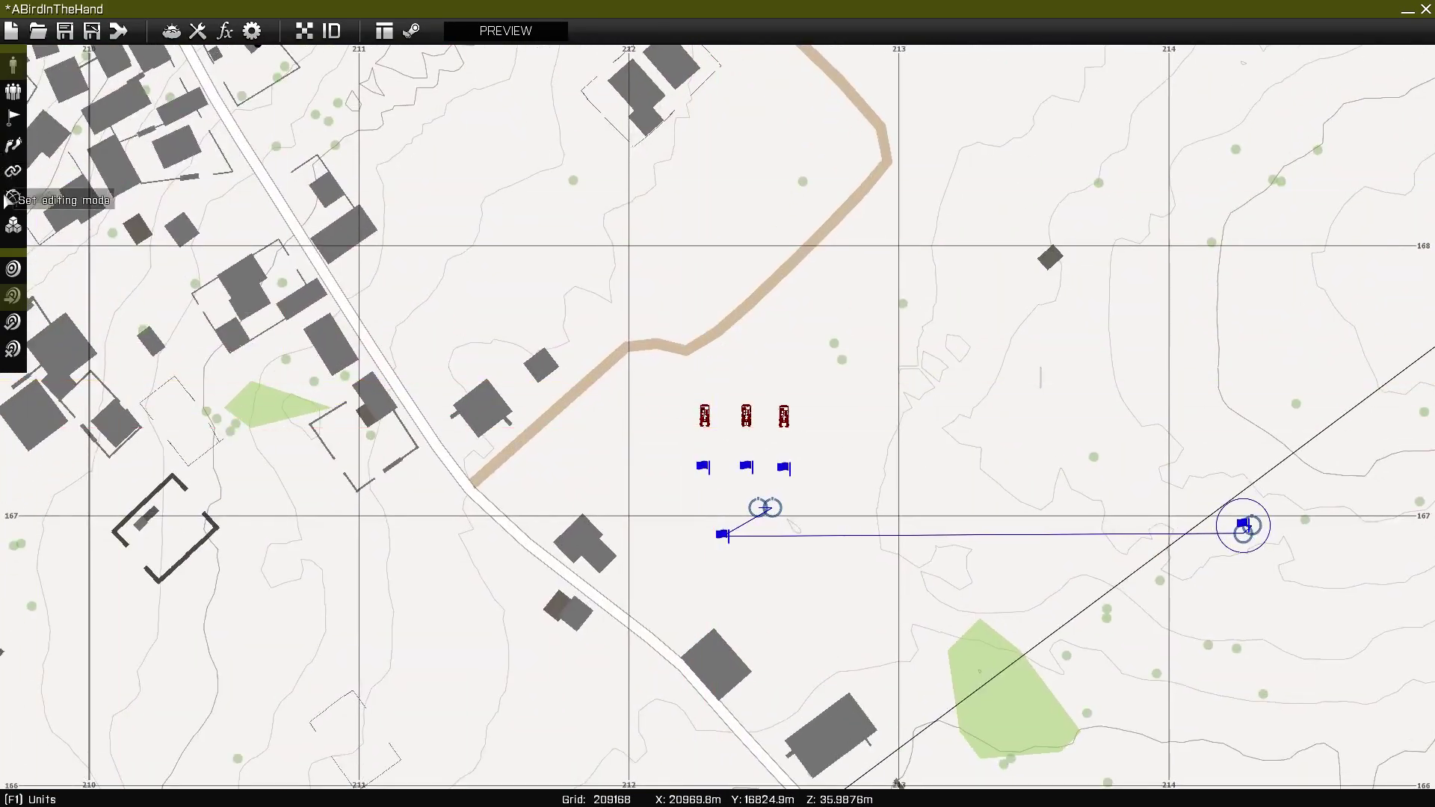
pyautogui.click(11, 199)
pyautogui.scroll(2, 698, 346)
pyautogui.scroll(-3, 851, 342)
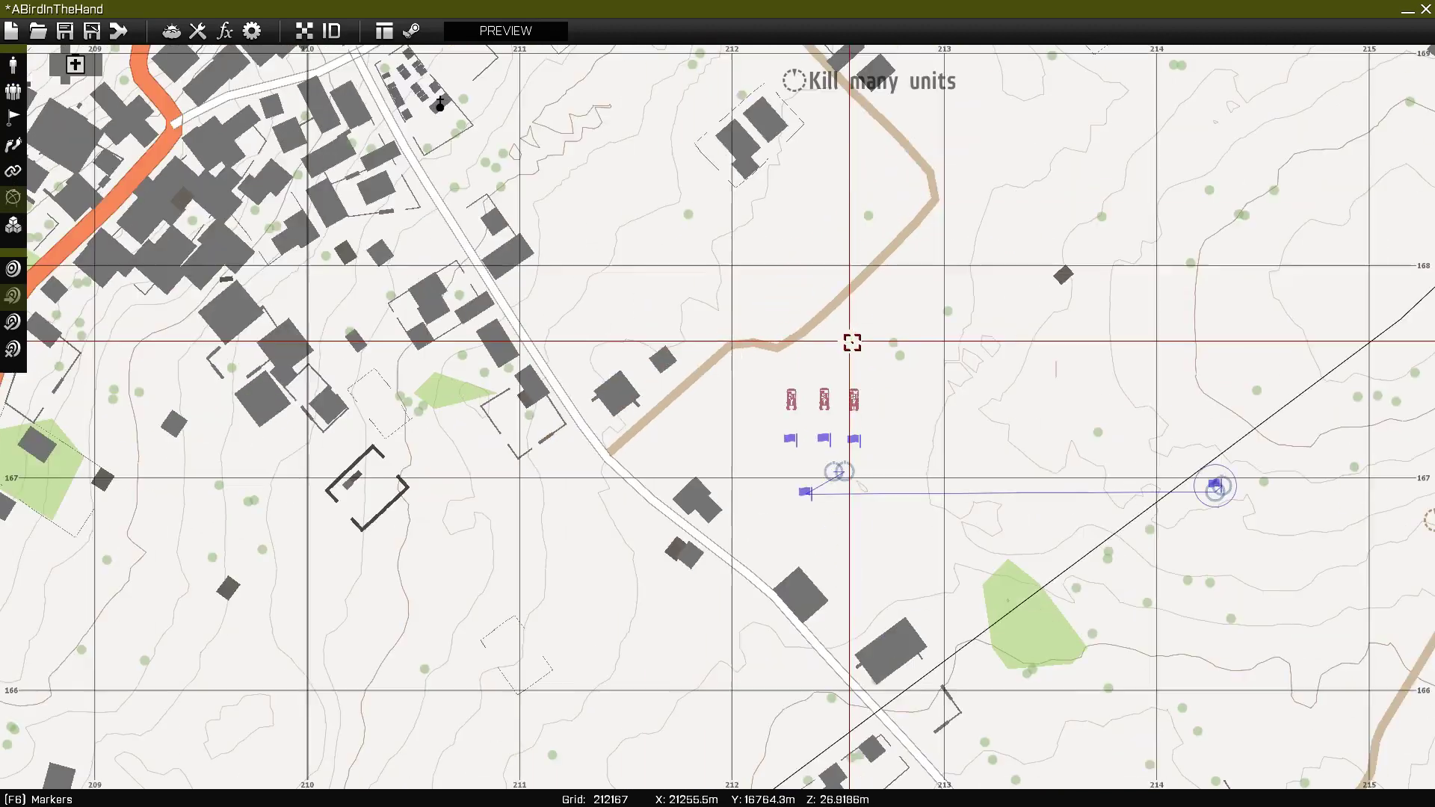
pyautogui.moveTo(900, 333); pyautogui.dragTo(757, 344, button='right')
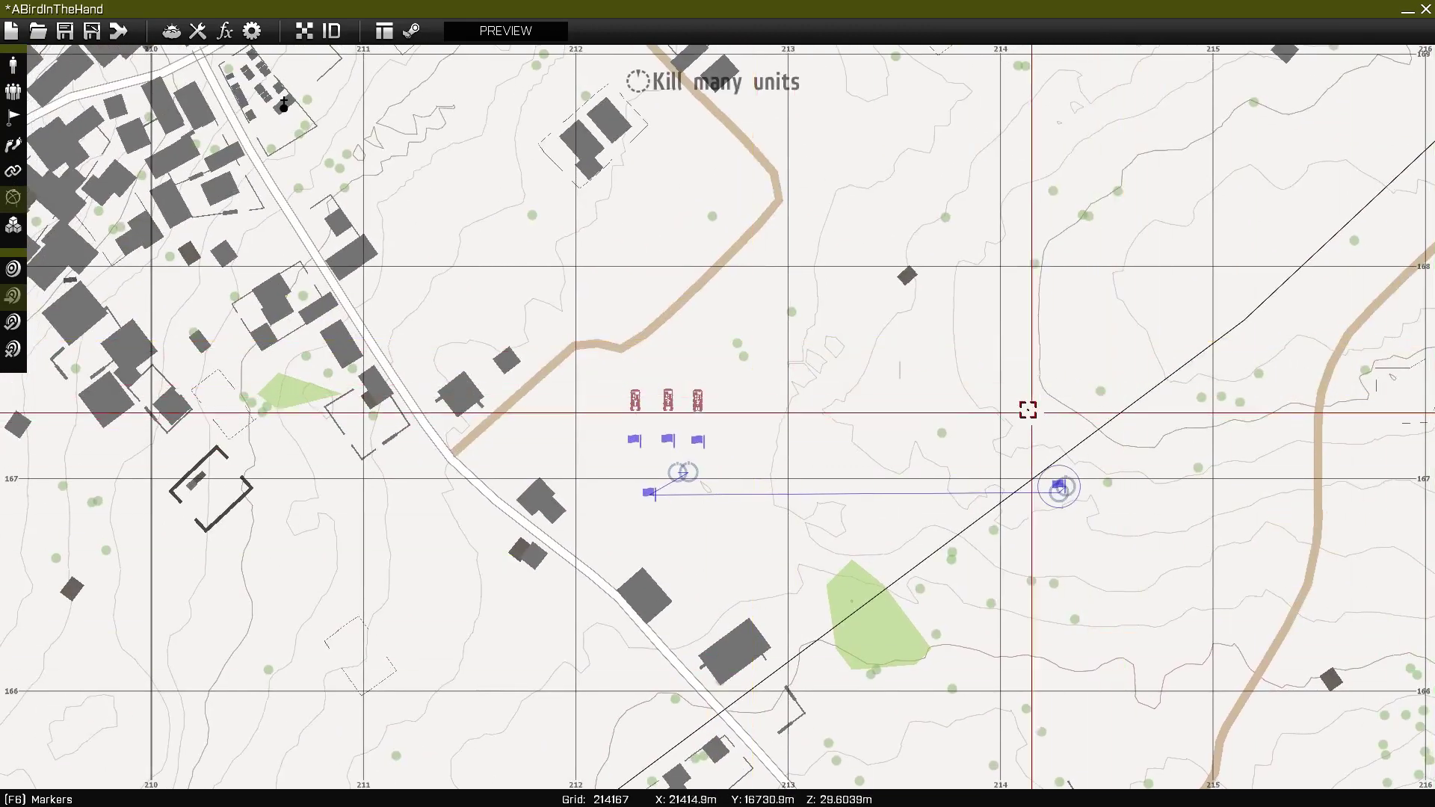
pyautogui.moveTo(1028, 409); pyautogui.dragTo(967, 388)
pyautogui.scroll(3, 830, 297)
pyautogui.doubleClick(632, 307)
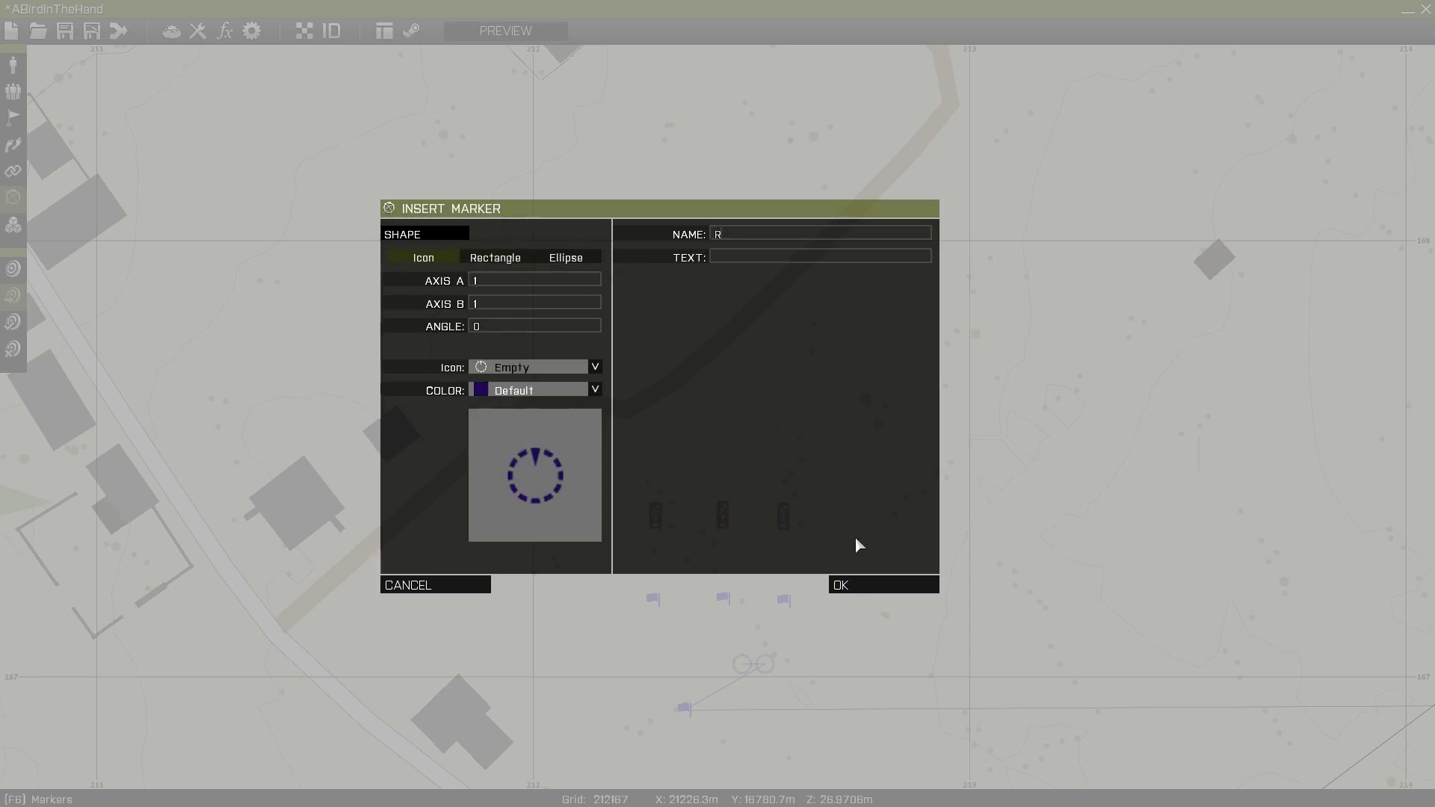
pyautogui.click(872, 585)
# Step: Paste twelve copies of marker R in a row above the red vehicles and shift them into three groups of four
pyautogui.scroll(2, 657, 286)
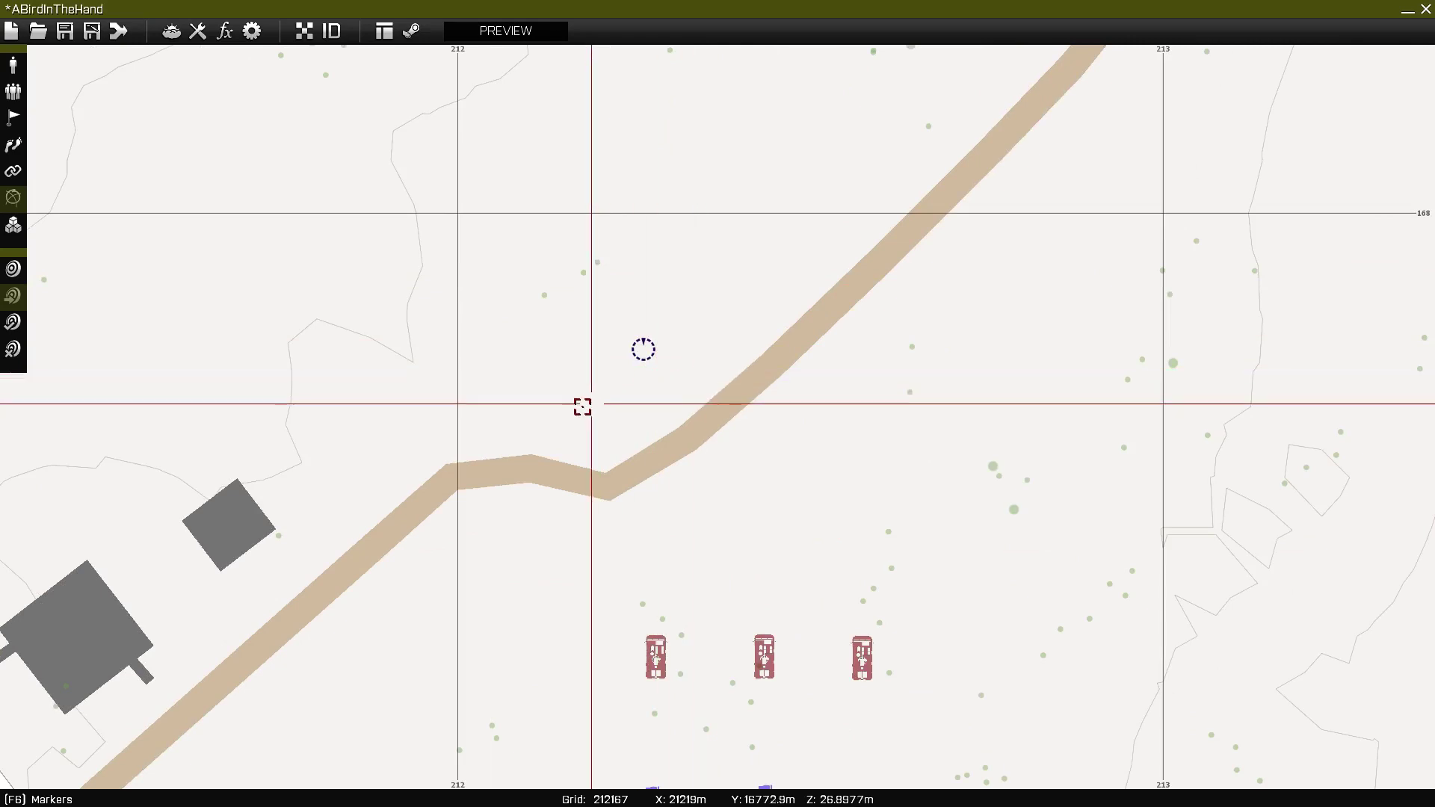
pyautogui.hotkey('ctrl', 'v')
pyautogui.hotkey('ctrl', 'v')
pyautogui.hotkey('ctrl', 'v')
pyautogui.hotkey('ctrl', 'v')
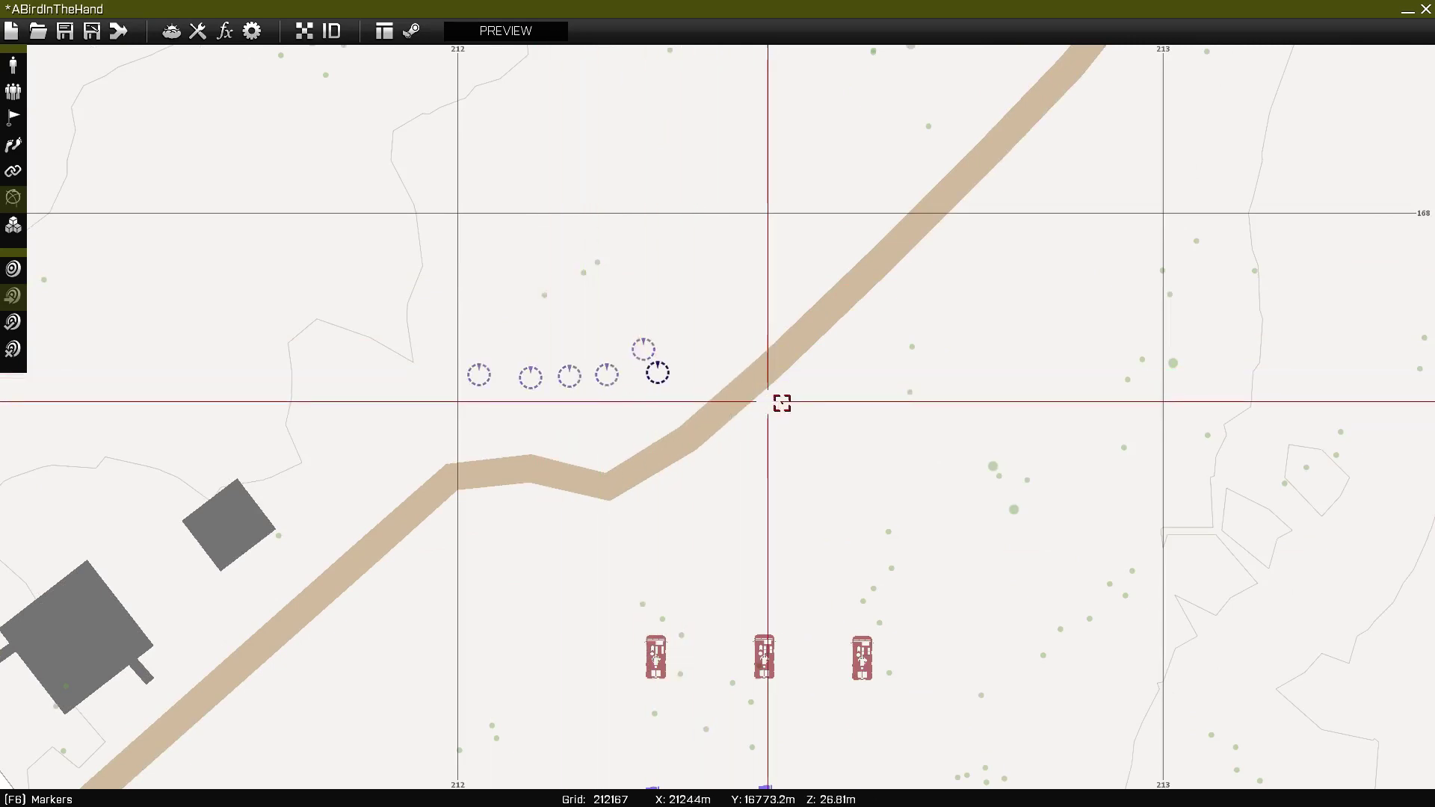
pyautogui.hotkey('ctrl', 'v')
pyautogui.hotkey('ctrl', 'v')
pyautogui.hotkey('ctrl', 'v')
pyautogui.hotkey('ctrl', 'v')
pyautogui.hotkey('ctrl', 'v')
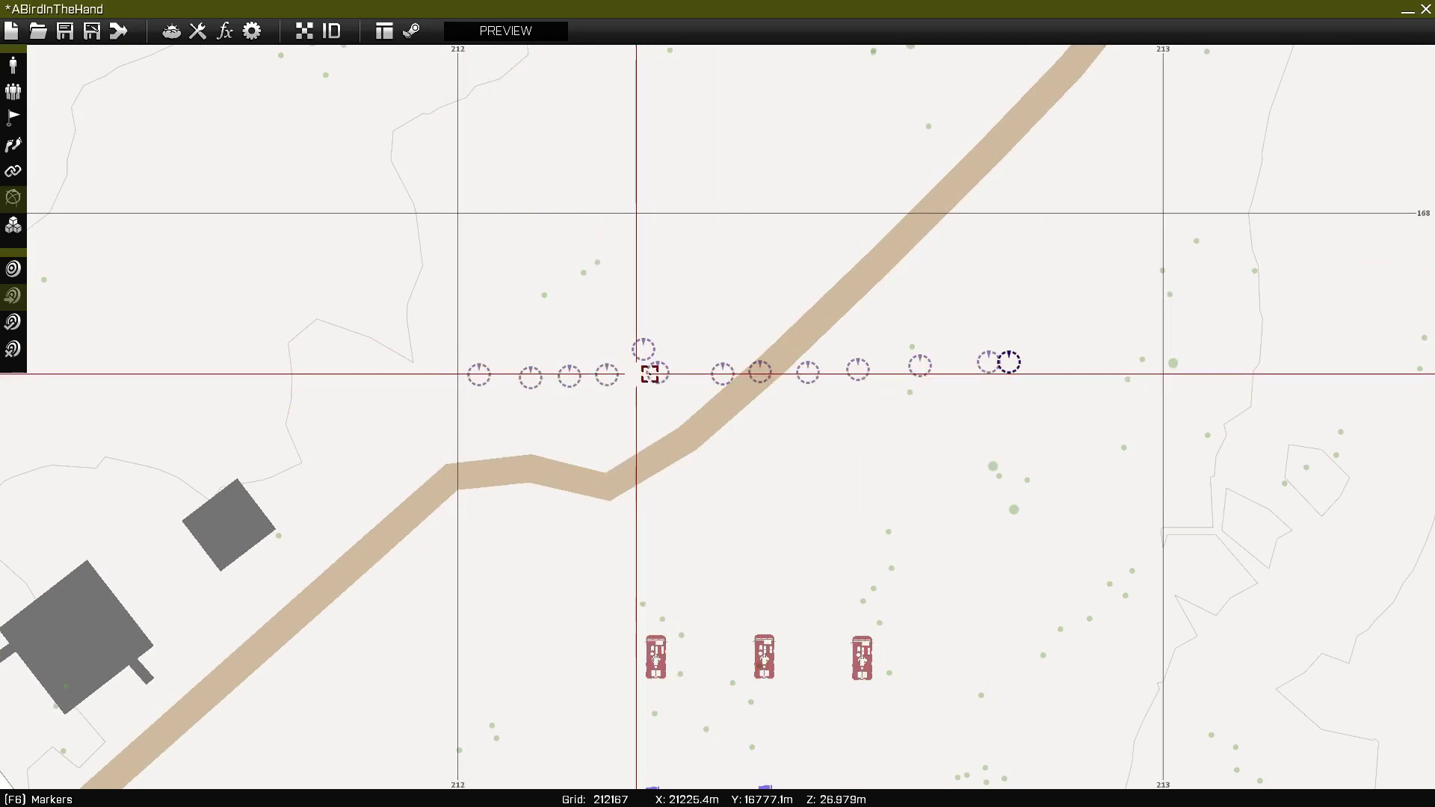
pyautogui.moveTo(649, 374); pyautogui.dragTo(686, 376)
pyautogui.moveTo(858, 371)
pyautogui.mouseDown()
pyautogui.moveTo(929, 390)
pyautogui.moveTo(966, 365)
pyautogui.mouseUp()
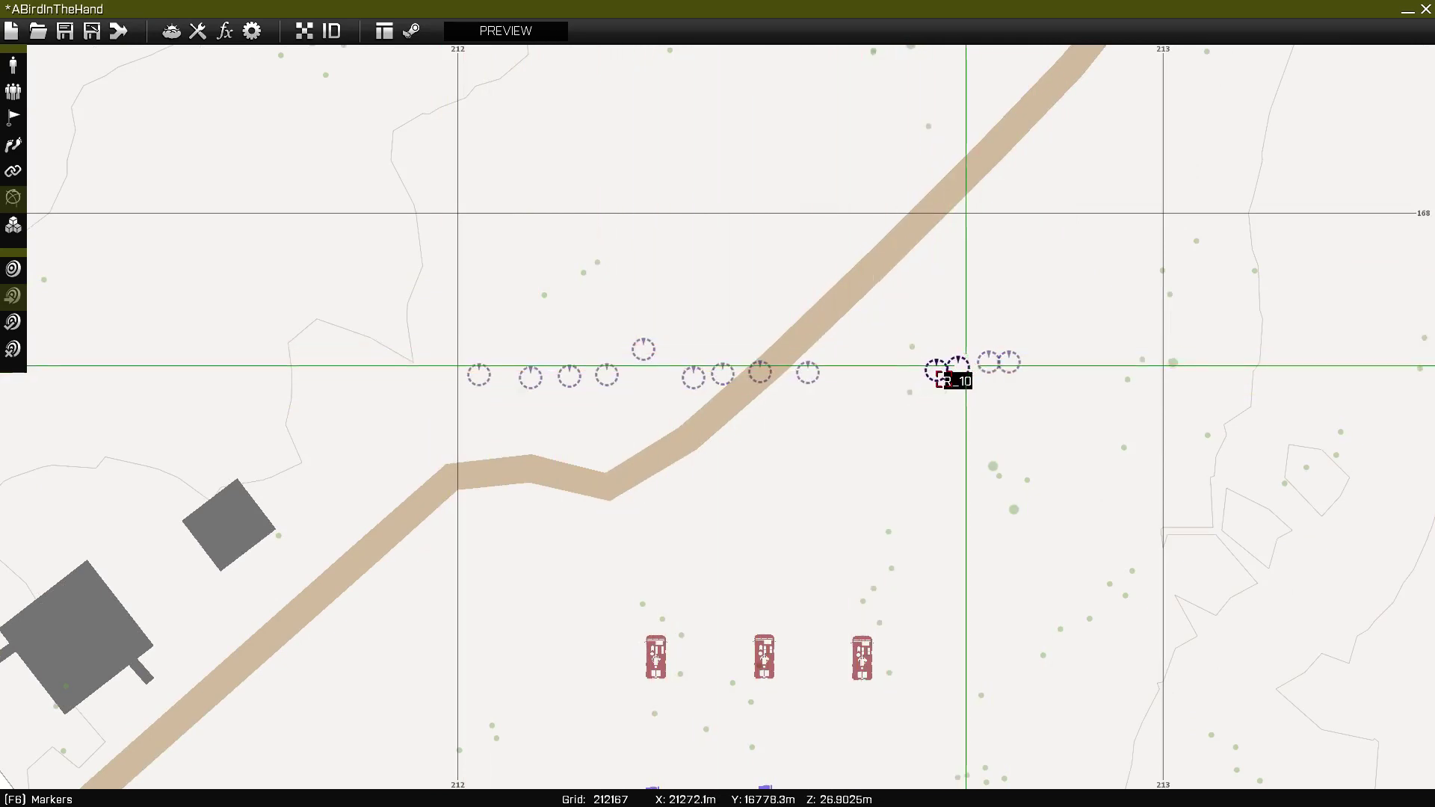
# Step: Insert a BLUFOR NATO armored AMV-7 Marshall on the map below the westernmost group of markers
pyautogui.press('F1')
pyautogui.doubleClick(561, 509)
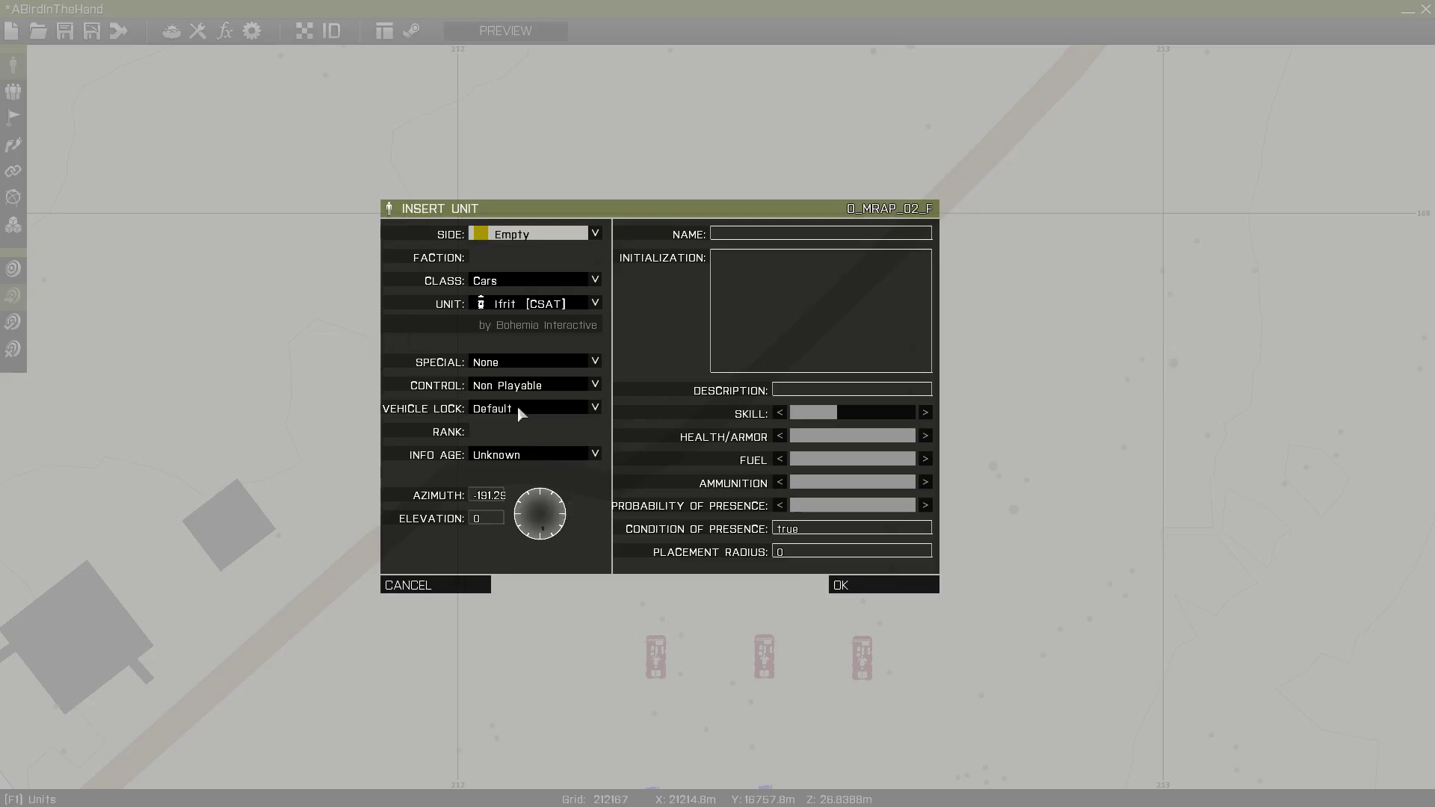
pyautogui.click(518, 232)
pyautogui.click(509, 249)
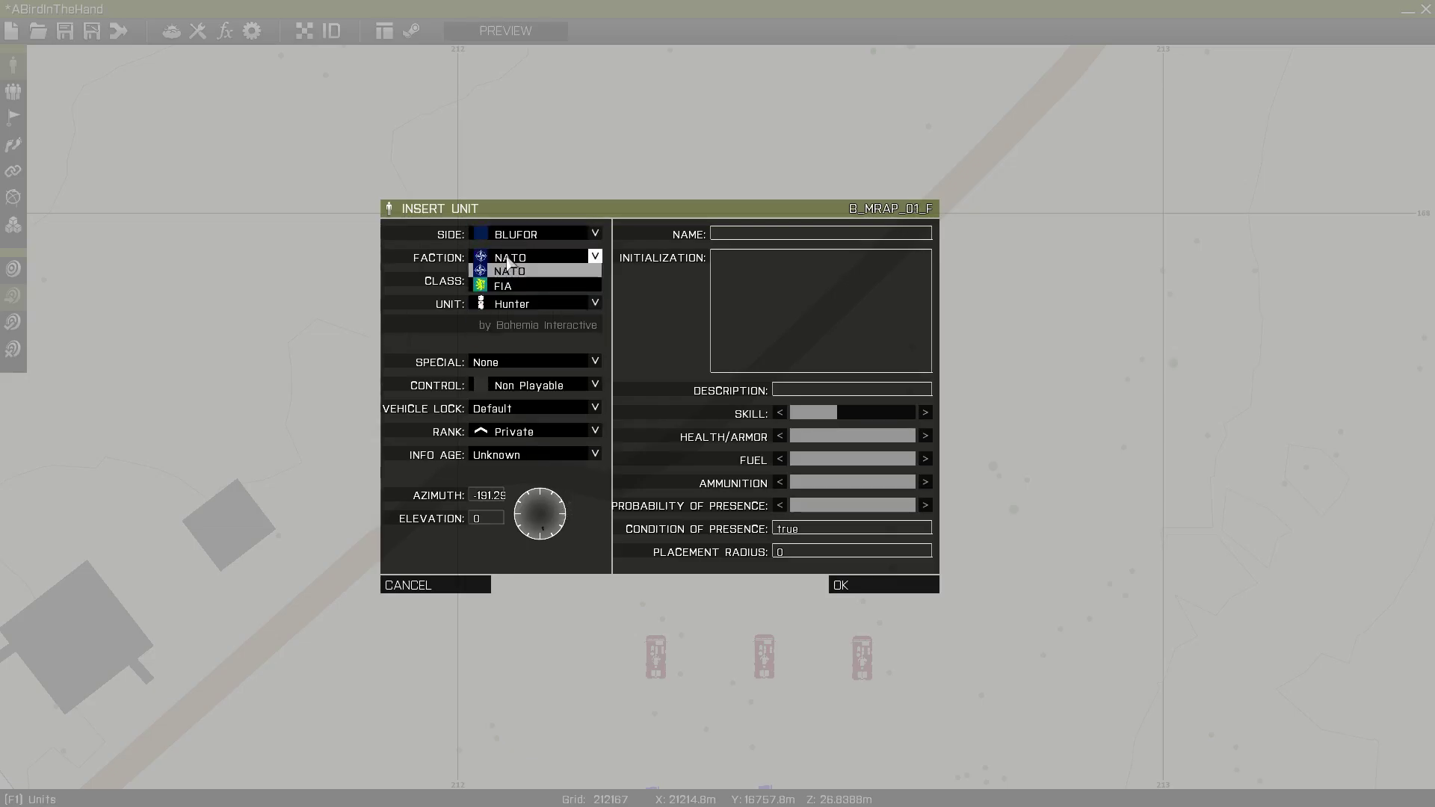
pyautogui.click(488, 282)
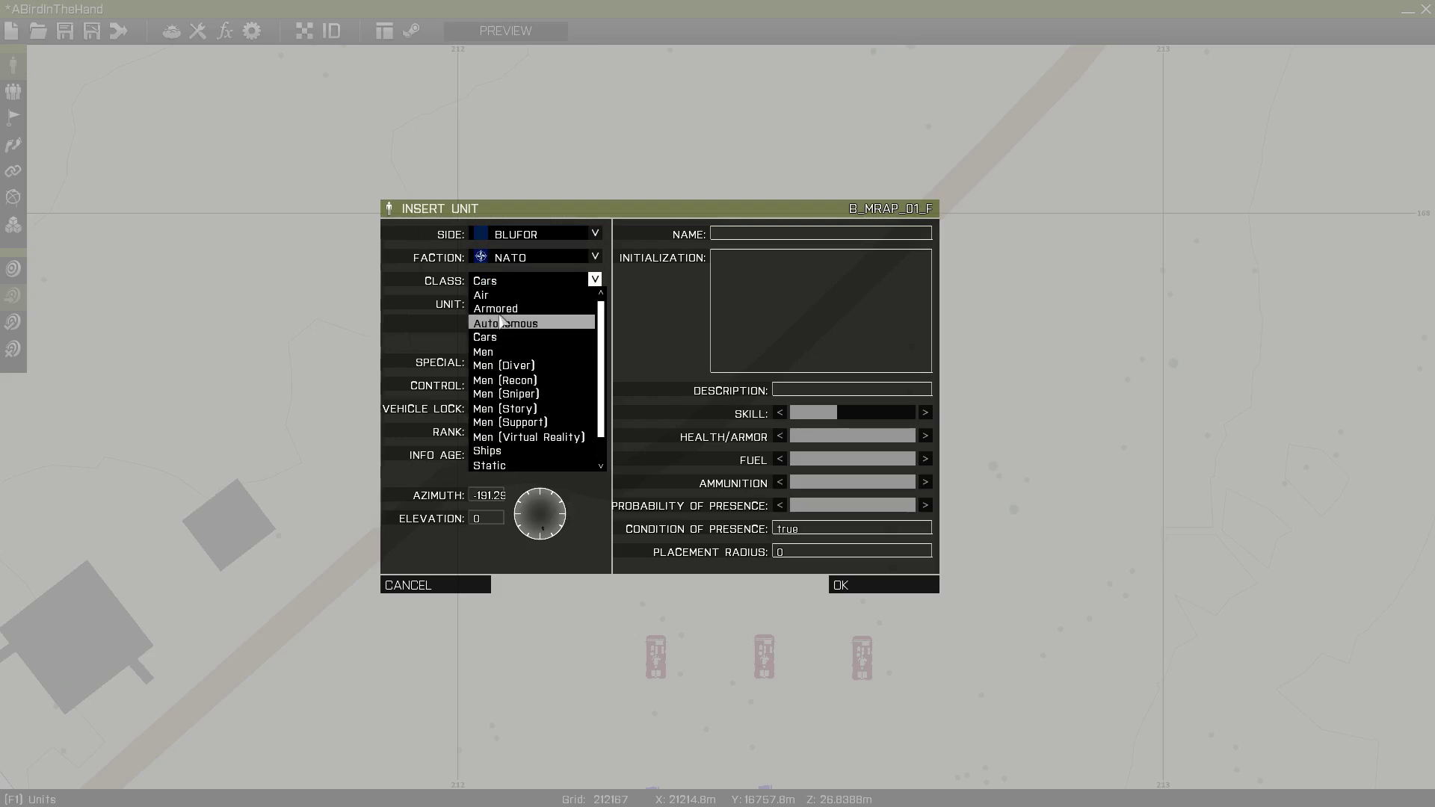
pyautogui.click(497, 307)
pyautogui.click(516, 304)
pyautogui.click(501, 313)
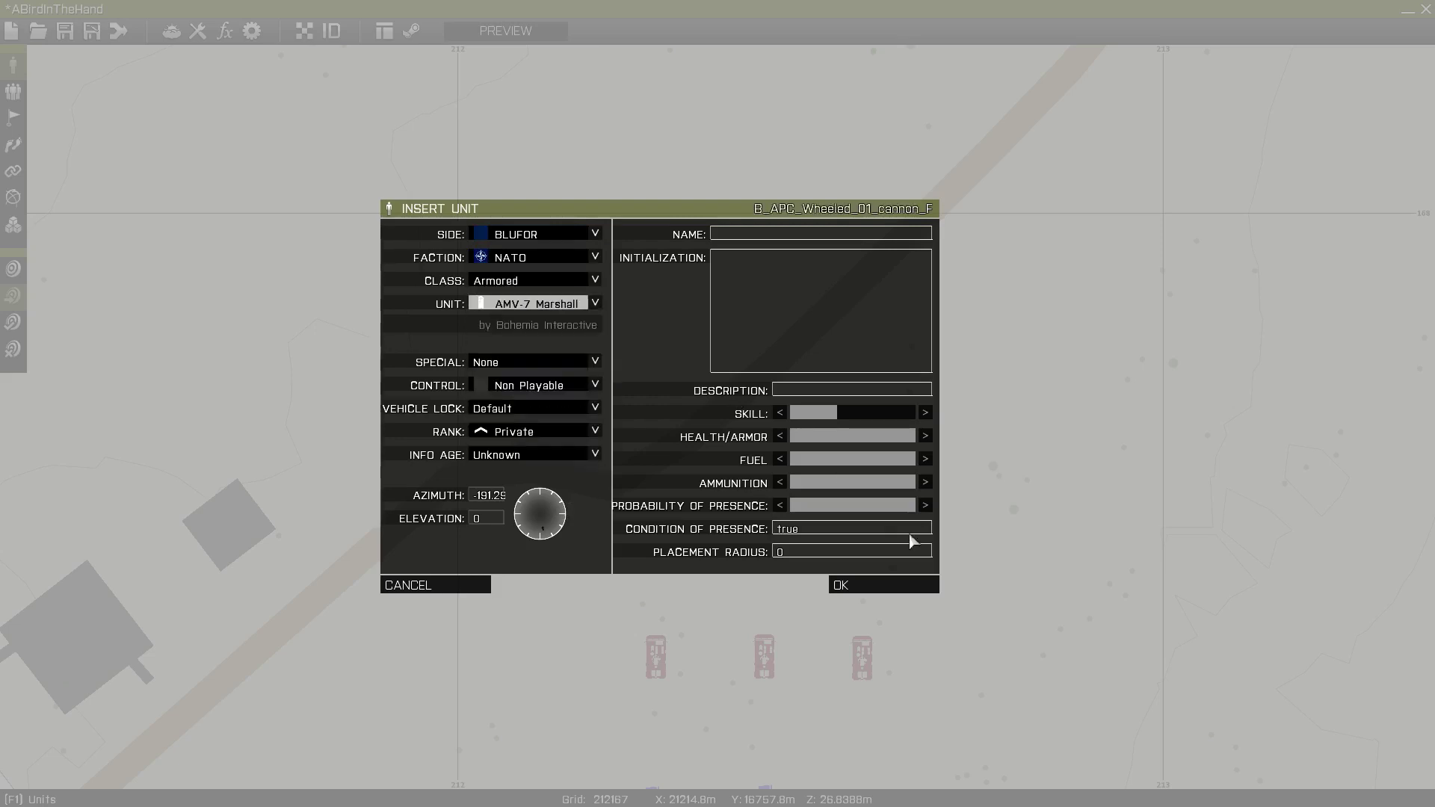
pyautogui.click(888, 582)
pyautogui.doubleClick(553, 520)
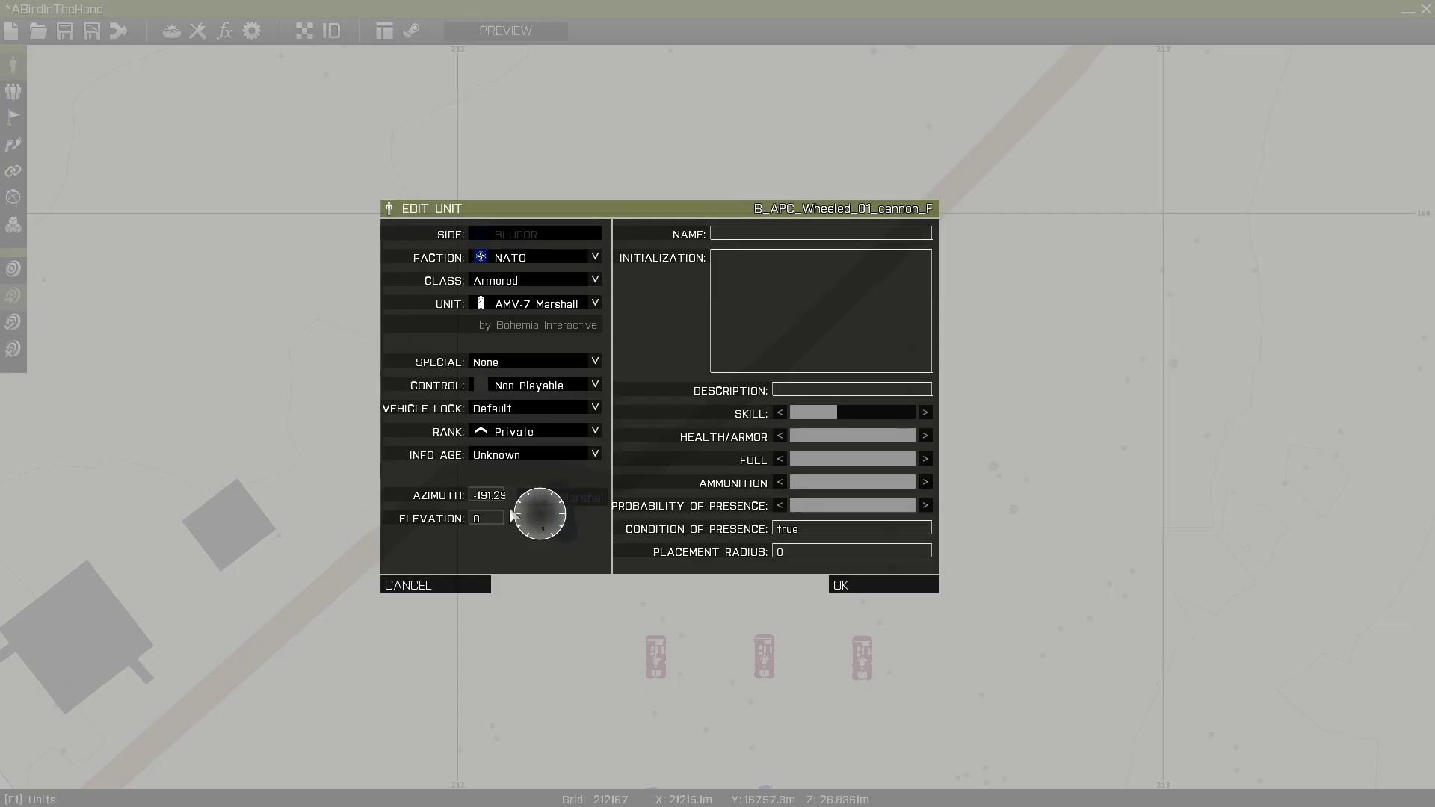
pyautogui.press('Escape')
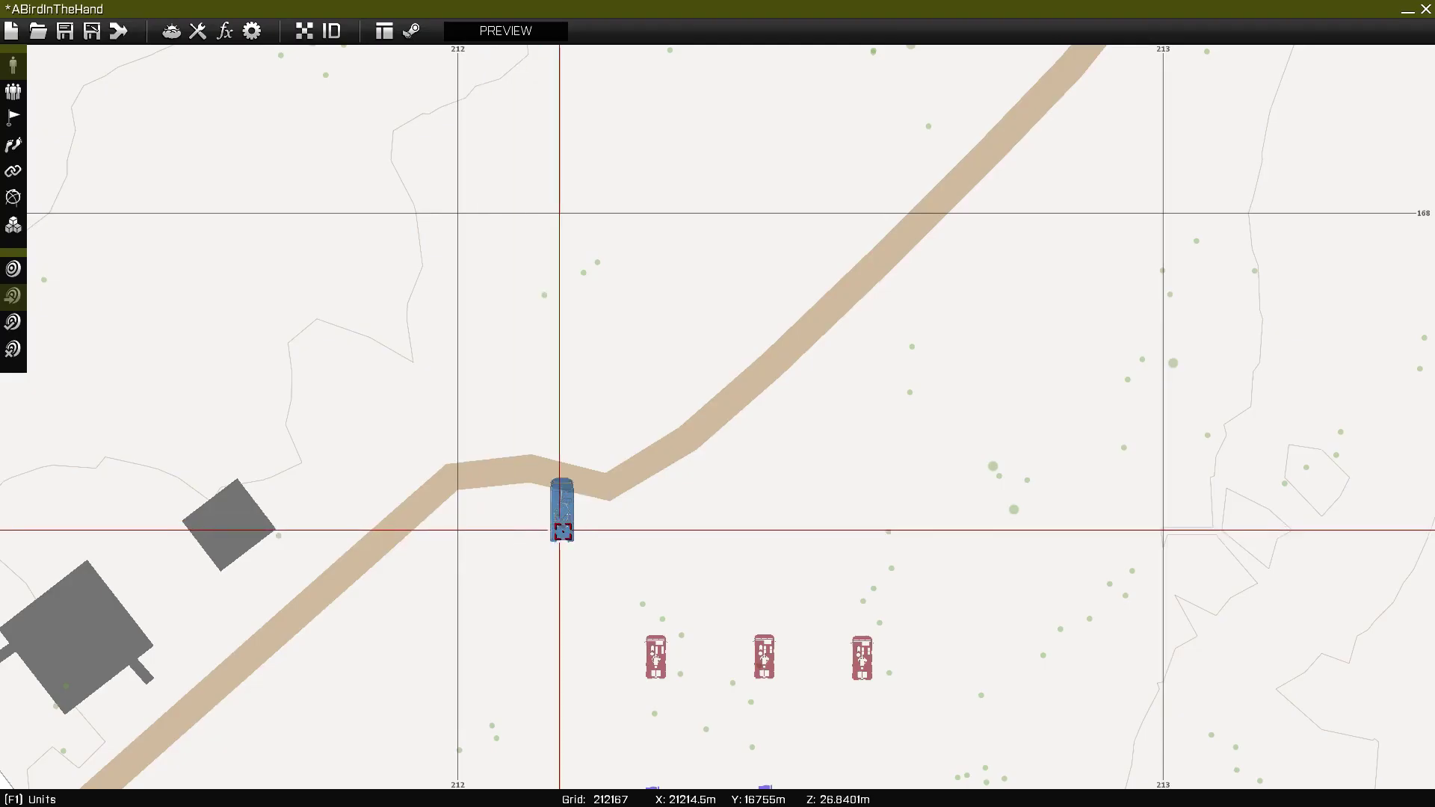
# Step: Place two copies of the AMV-7 Marshall, one below the middle marker group and one below the eastern group
pyautogui.click(13, 198)
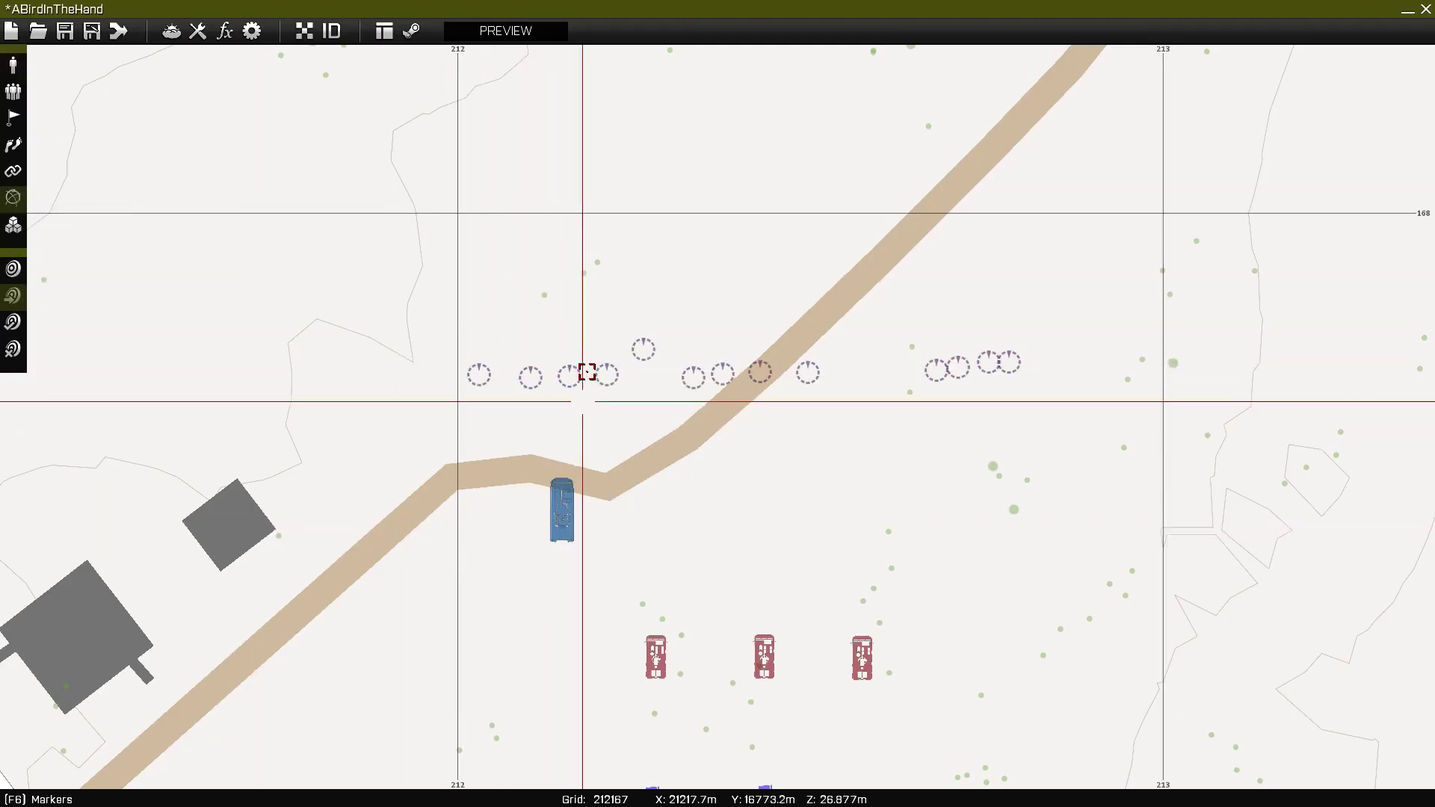
pyautogui.moveTo(607, 379)
pyautogui.mouseDown()
pyautogui.moveTo(631, 516)
pyautogui.moveTo(1041, 522)
pyautogui.moveTo(653, 493)
pyautogui.moveTo(881, 491)
pyautogui.moveTo(779, 491)
pyautogui.mouseUp()
pyautogui.click(655, 493)
pyautogui.click(800, 497)
# Step: Link each of the three AMV-7 Marshalls to the four markers above it
pyautogui.click(560, 500)
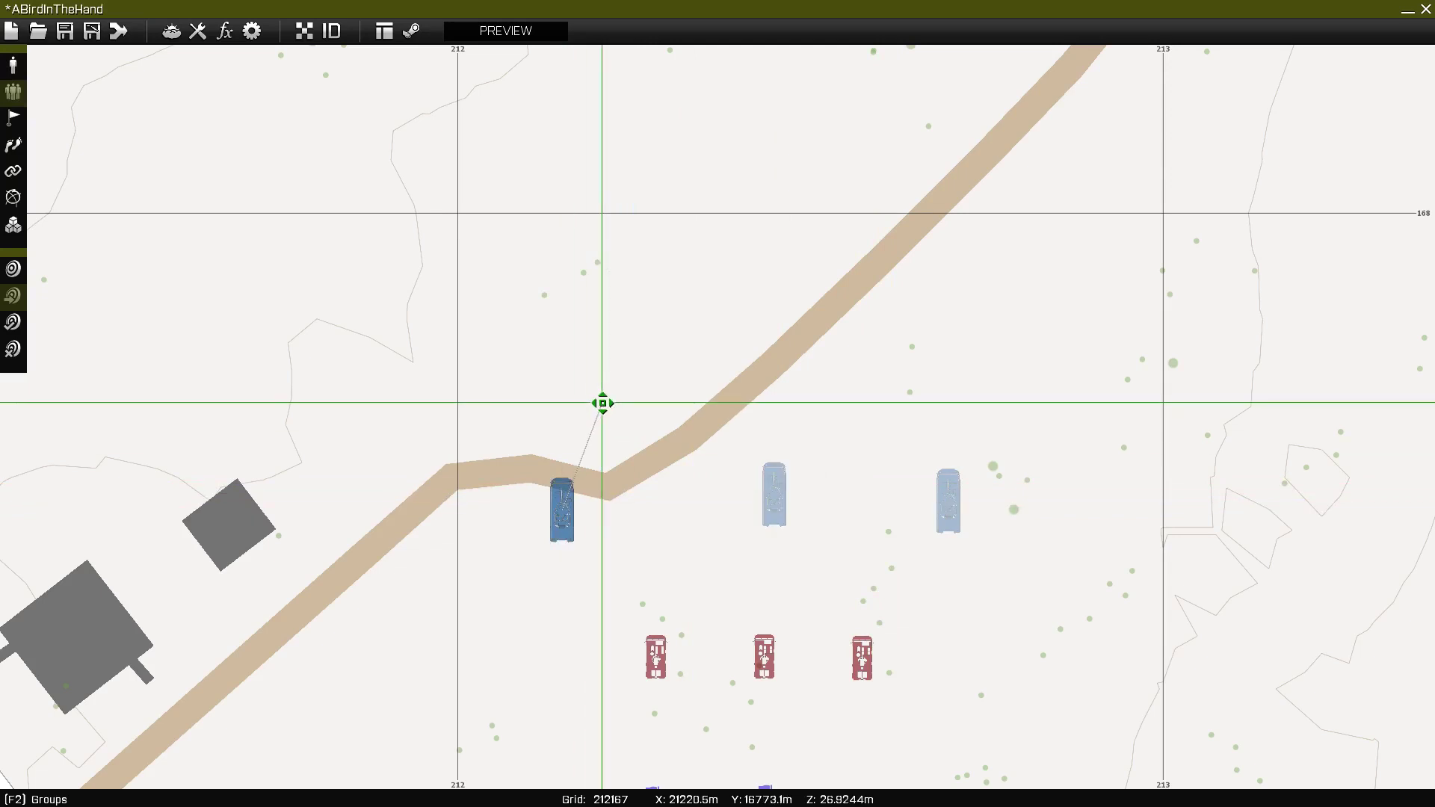
pyautogui.moveTo(584, 367); pyautogui.dragTo(606, 364)
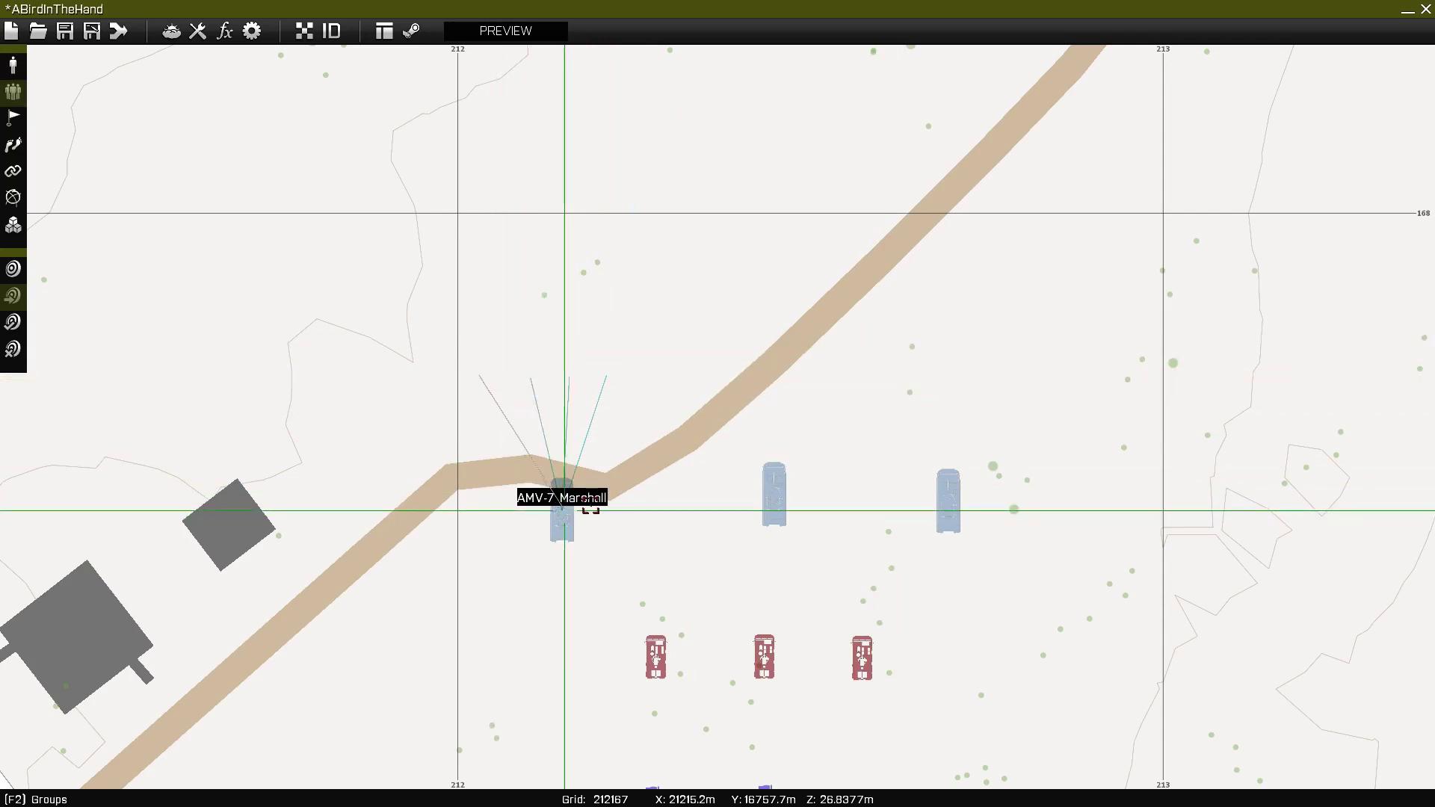
pyautogui.click(774, 489)
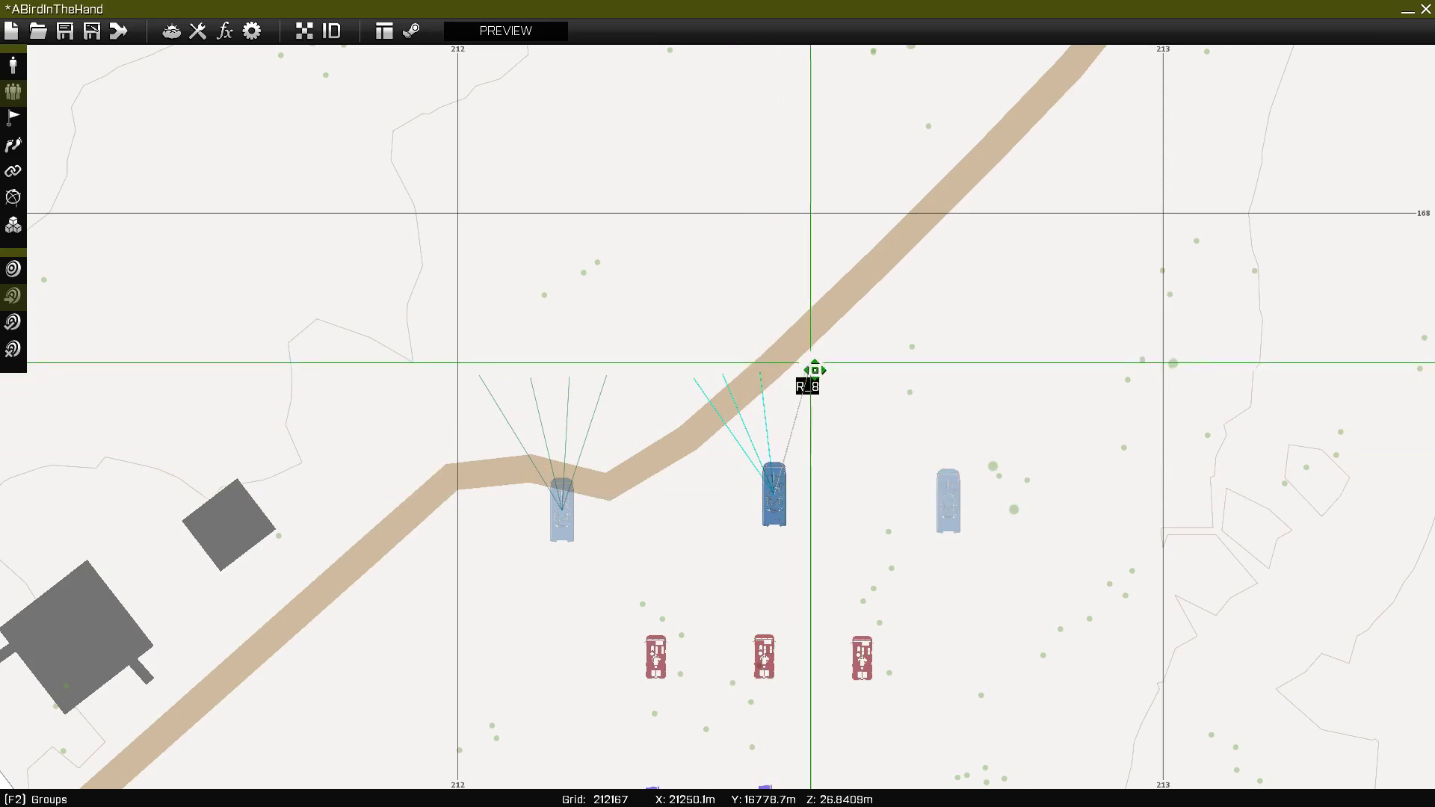
pyautogui.click(947, 492)
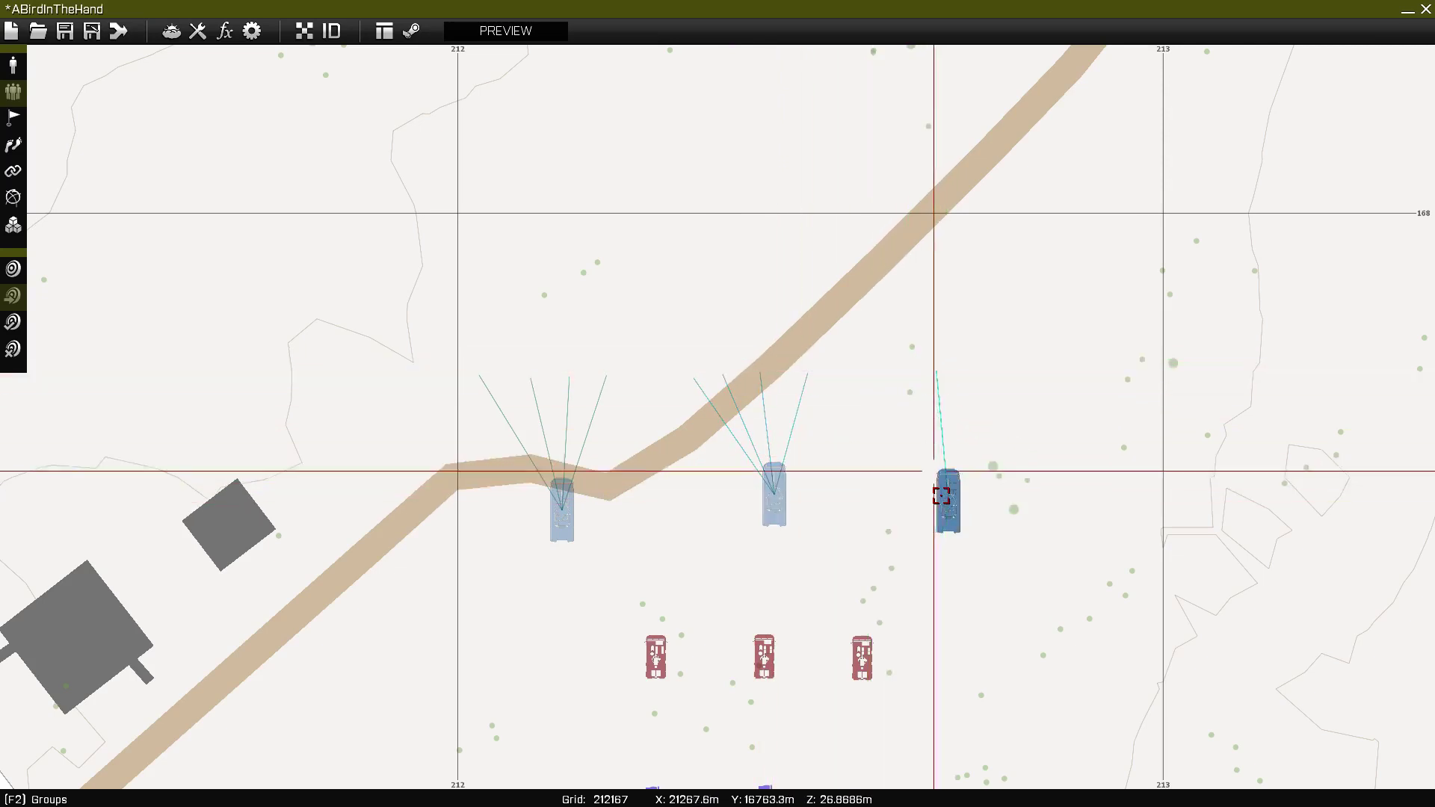
pyautogui.moveTo(947, 498)
pyautogui.keyDown('ctrl'); pyautogui.mouseDown()
pyautogui.moveTo(969, 368)
pyautogui.moveTo(885, 382)
pyautogui.moveTo(907, 380)
pyautogui.mouseUp(); pyautogui.keyUp('ctrl')
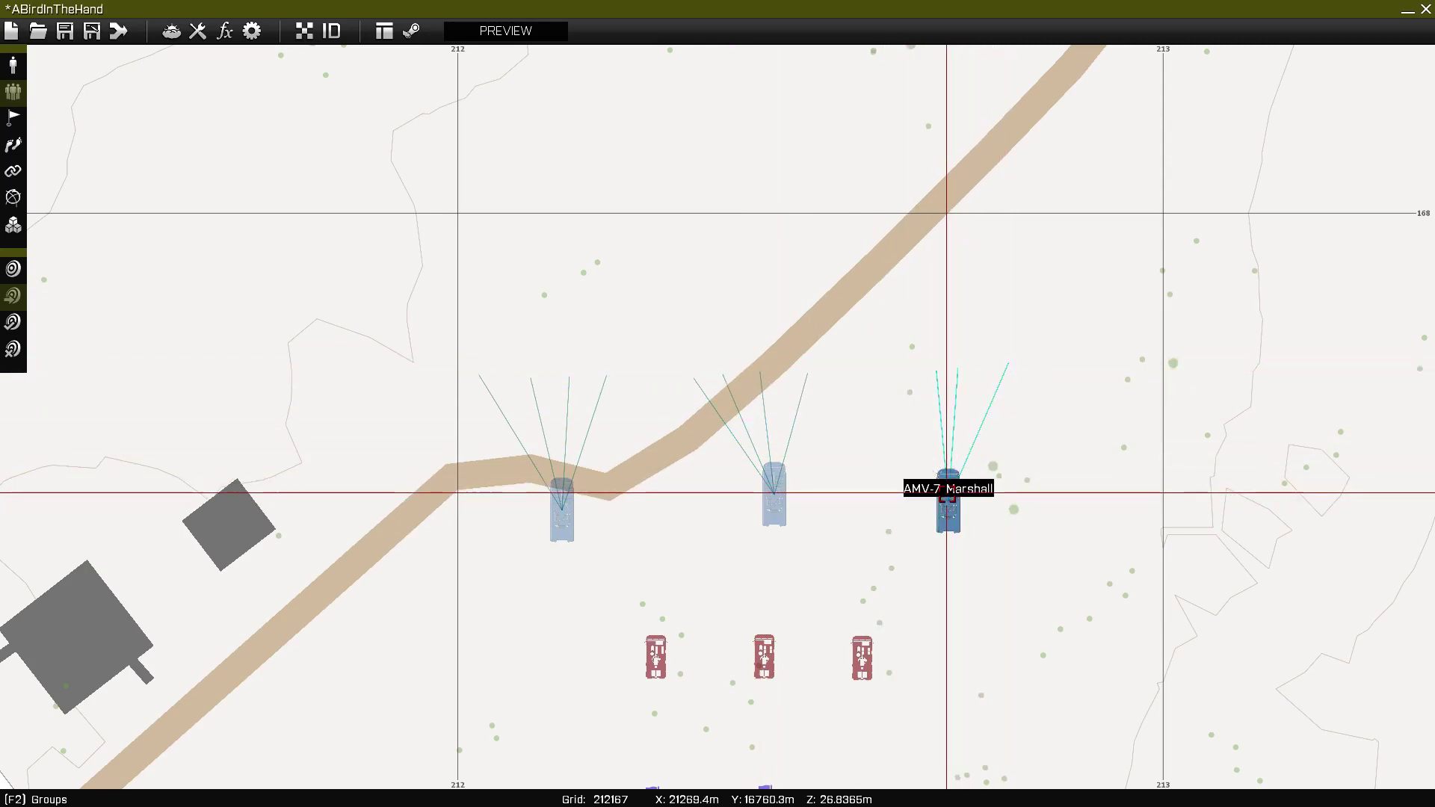
pyautogui.moveTo(949, 490)
pyautogui.keyDown('ctrl'); pyautogui.mouseDown()
pyautogui.moveTo(961, 369)
pyautogui.moveTo(982, 364)
pyautogui.mouseUp(); pyautogui.keyUp('ctrl')
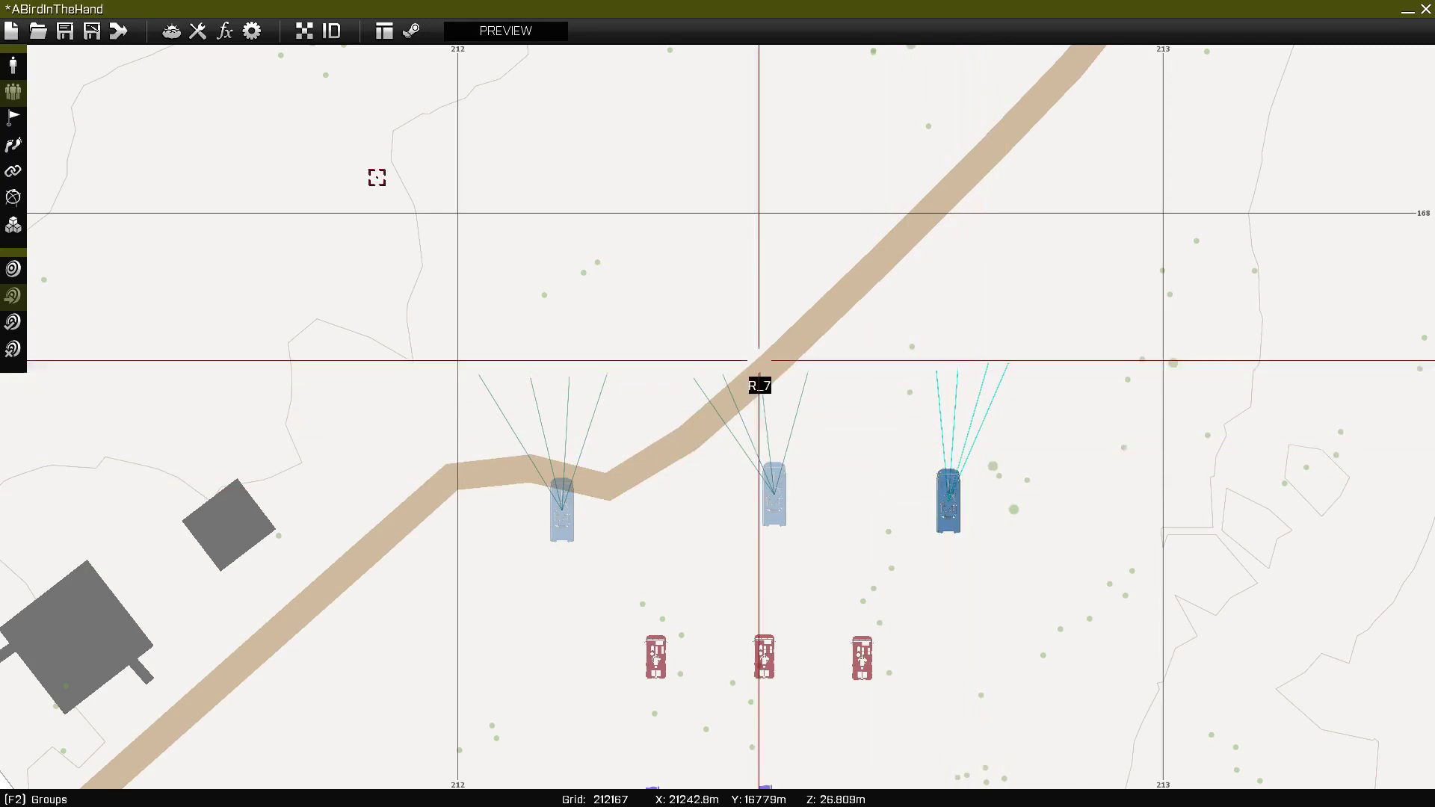
# Step: Delete the unlinked marker that sits between the western and middle marker groups
pyautogui.scroll(-3, 477, 186)
pyautogui.scroll(2, 526, 234)
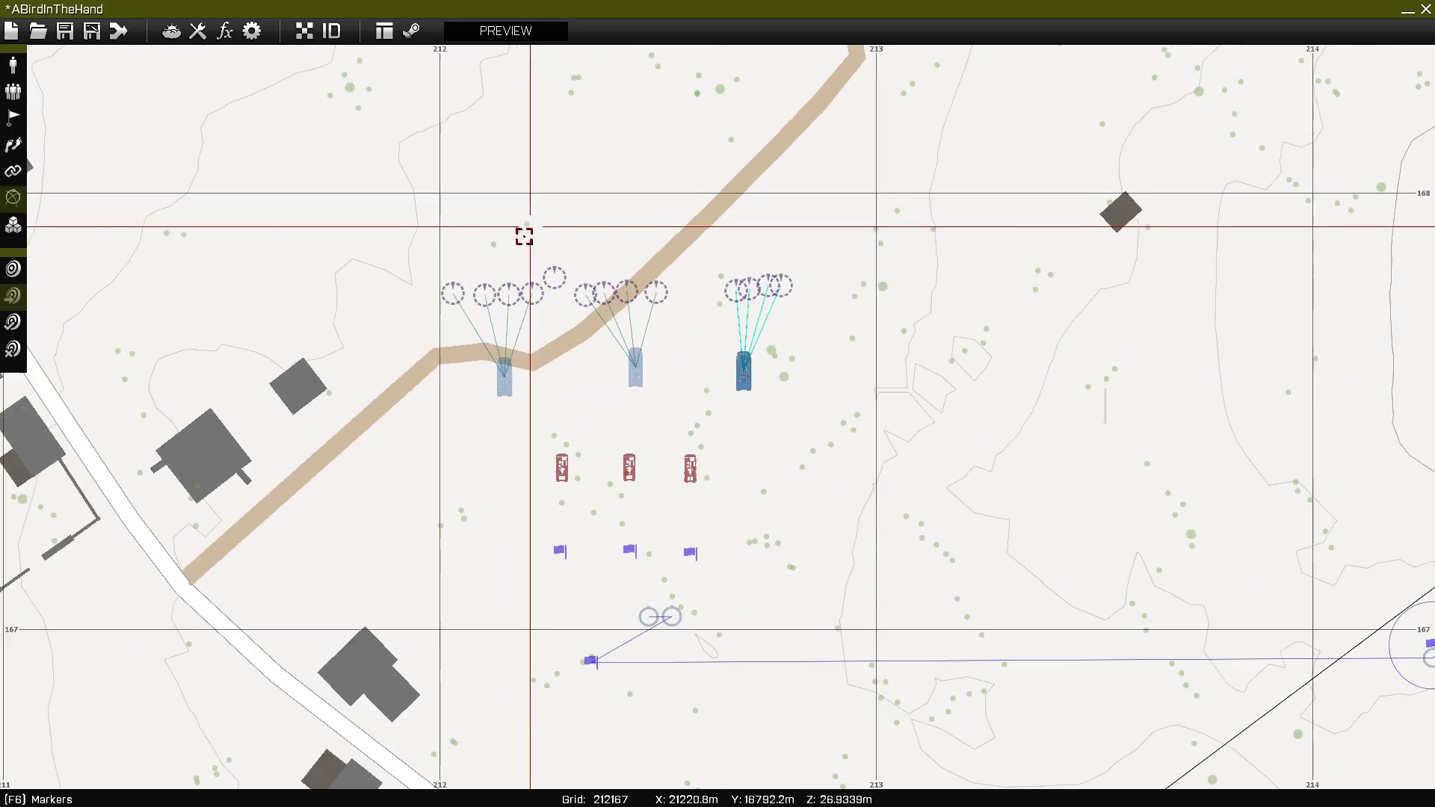
pyautogui.scroll(2, 542, 219)
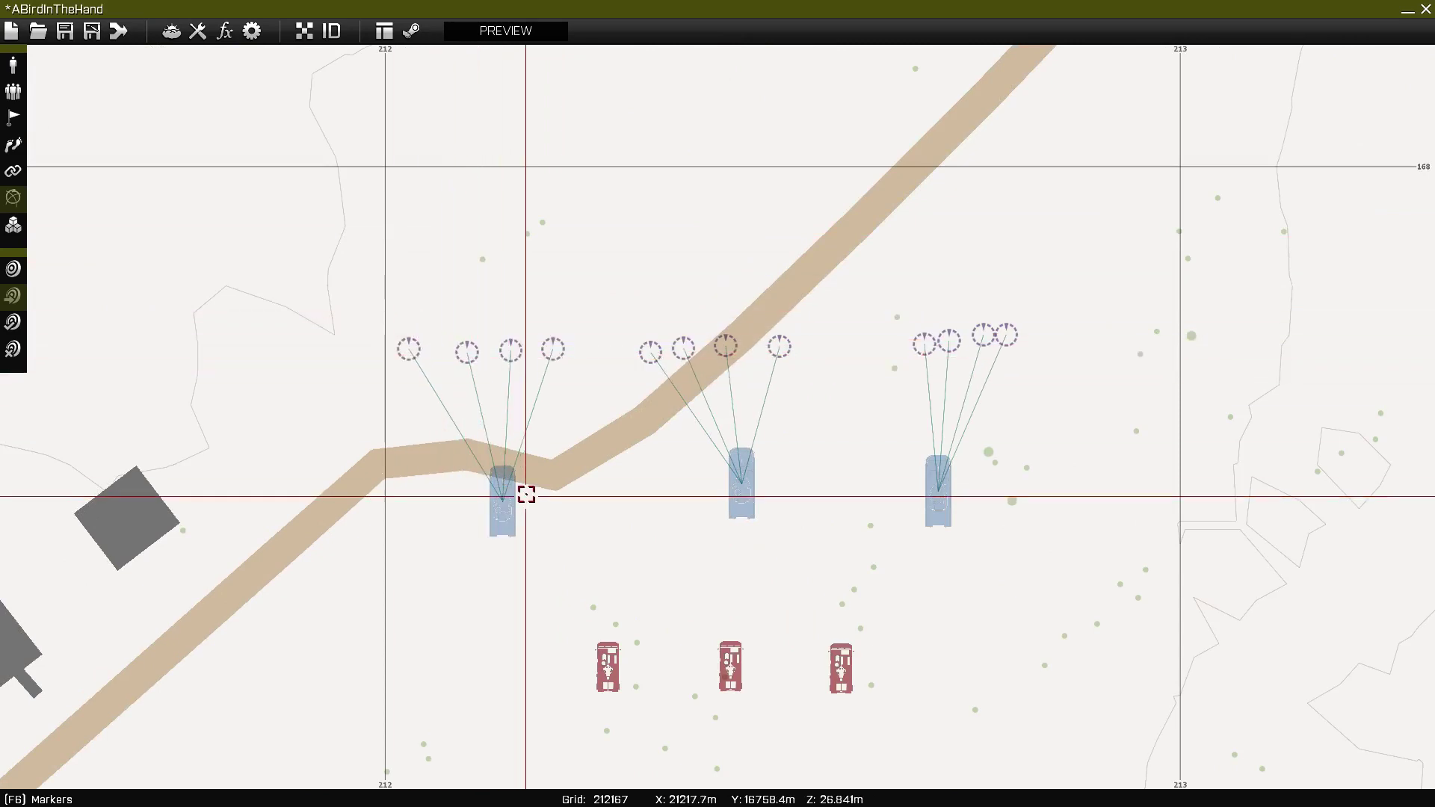
# Step: Check the settings of the westernmost red MSE-3 Marid and delete all three red vehicles south of the Marshalls
pyautogui.scroll(-2, 516, 487)
pyautogui.scroll(-2, 516, 487)
pyautogui.moveTo(497, 552); pyautogui.dragTo(709, 584)
pyautogui.scroll(2, 520, 563)
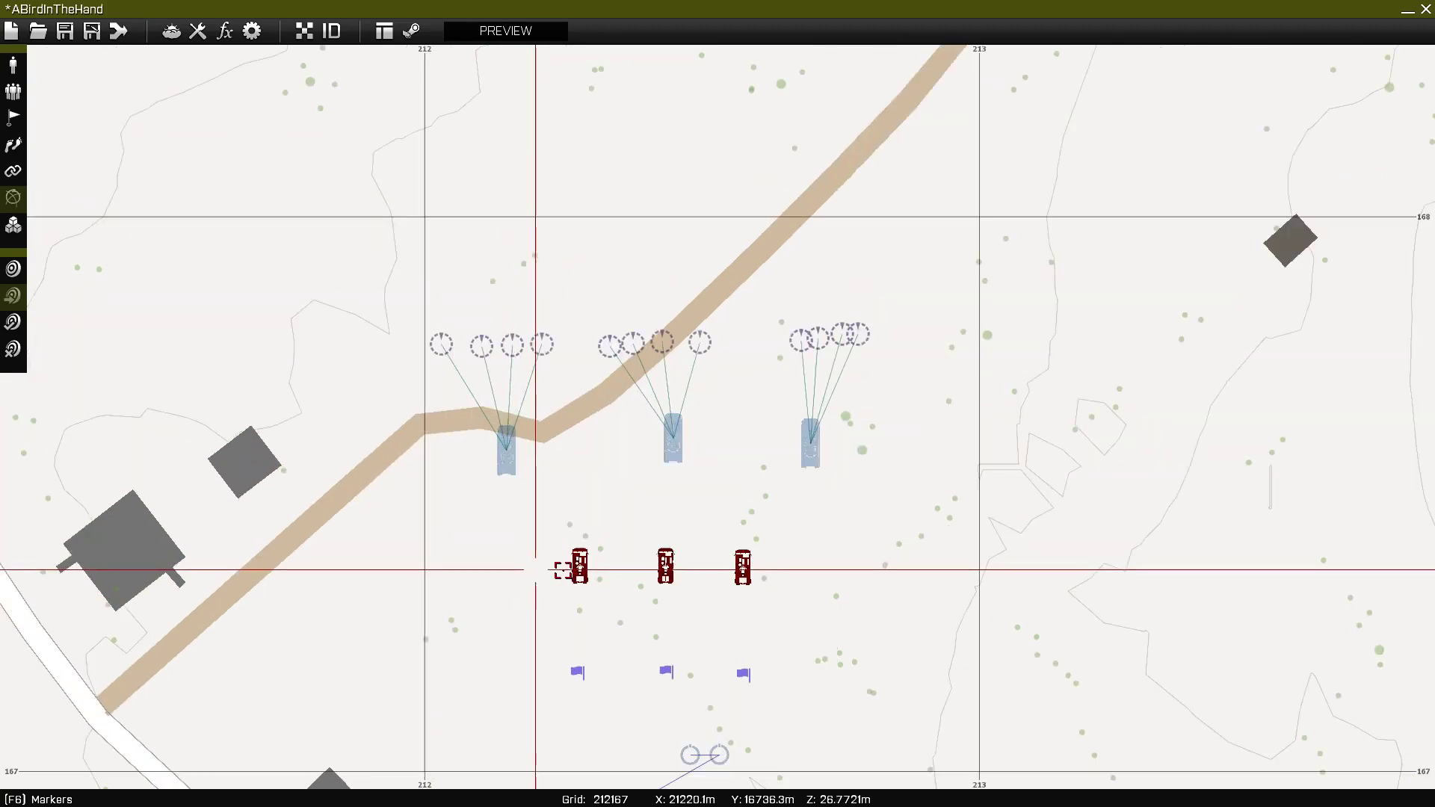
pyautogui.click(579, 565)
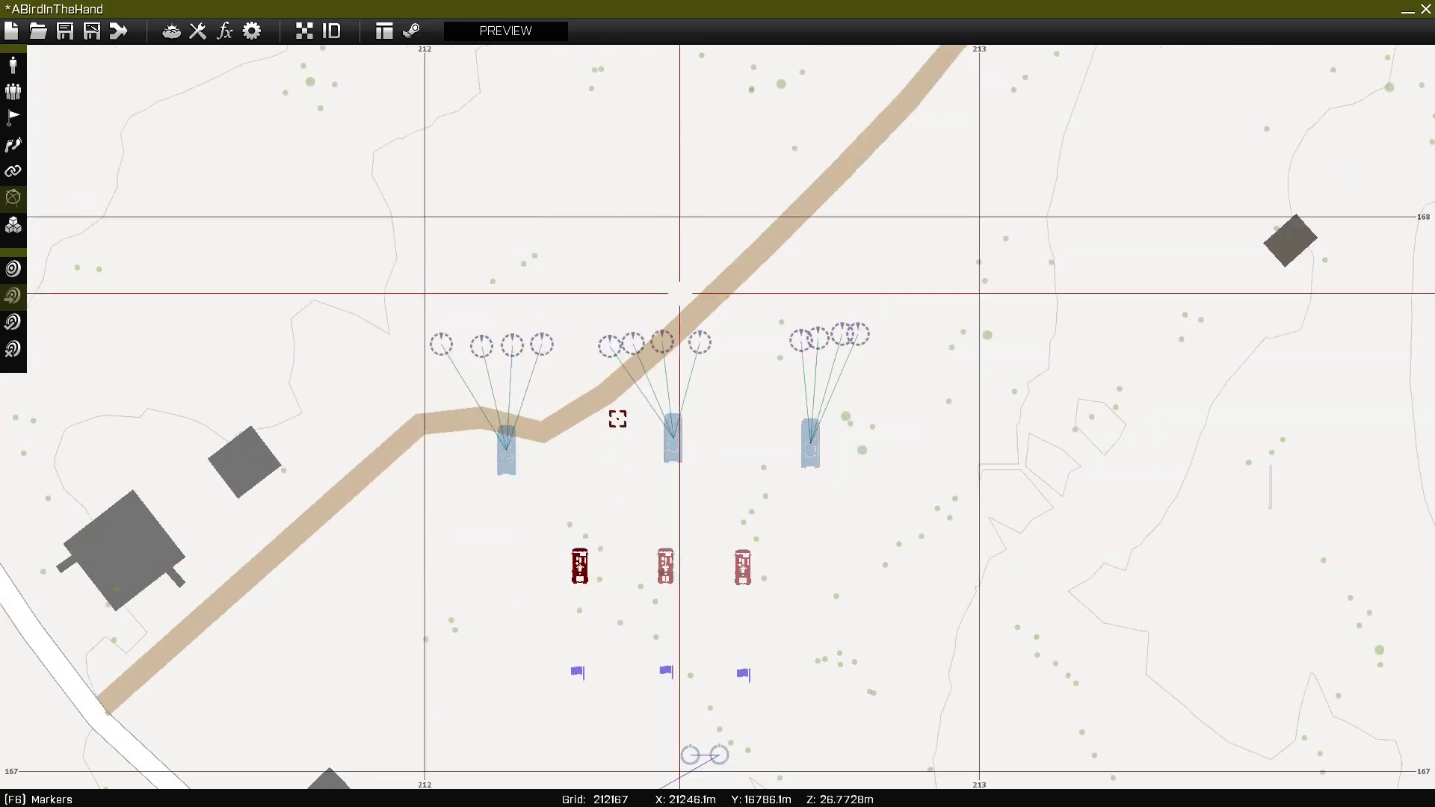
pyautogui.doubleClick(580, 566)
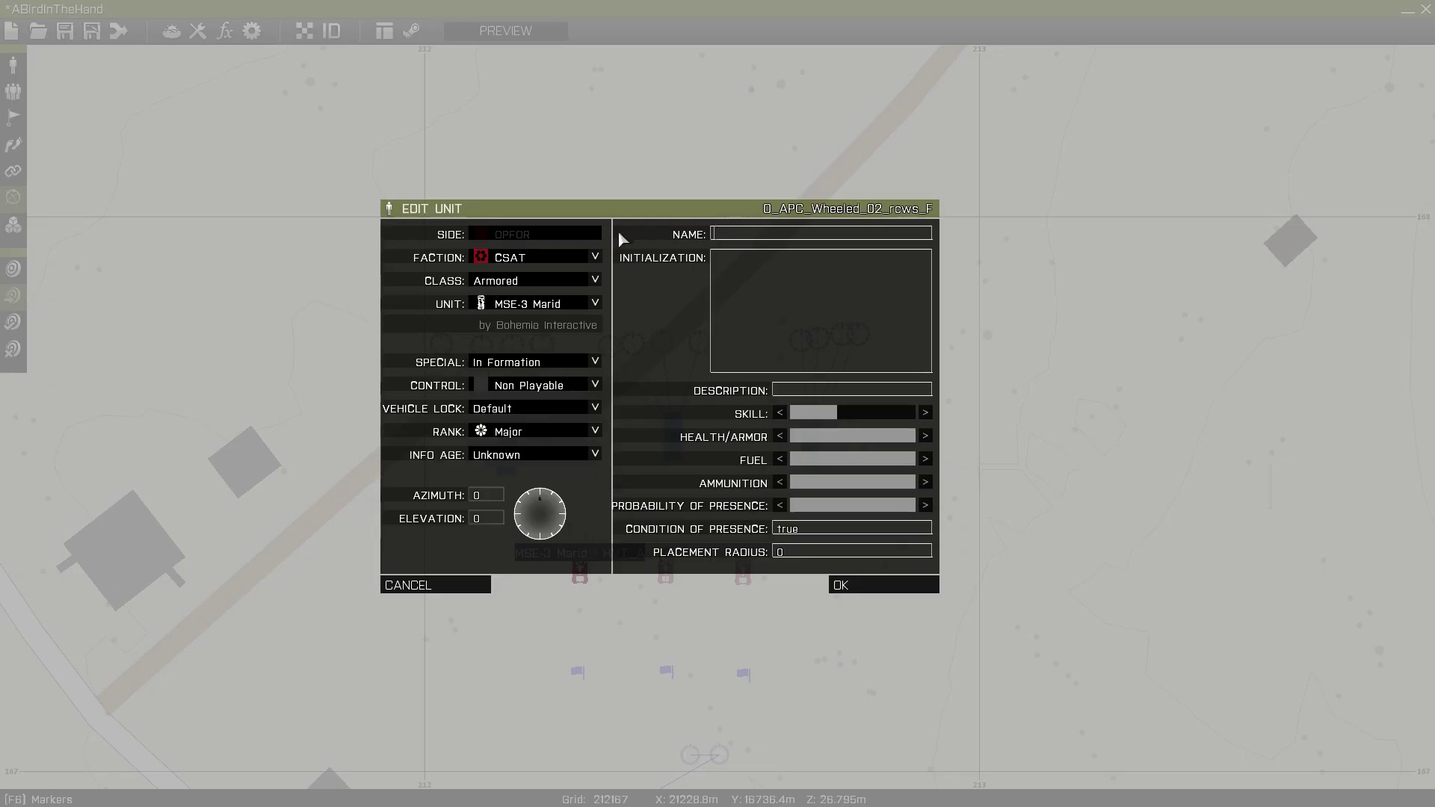
pyautogui.press('Escape')
# Step: Examine the condition of the TR_HVTSDEAD trigger for the target variable names it counts
pyautogui.moveTo(791, 596); pyautogui.dragTo(762, 376, button='right')
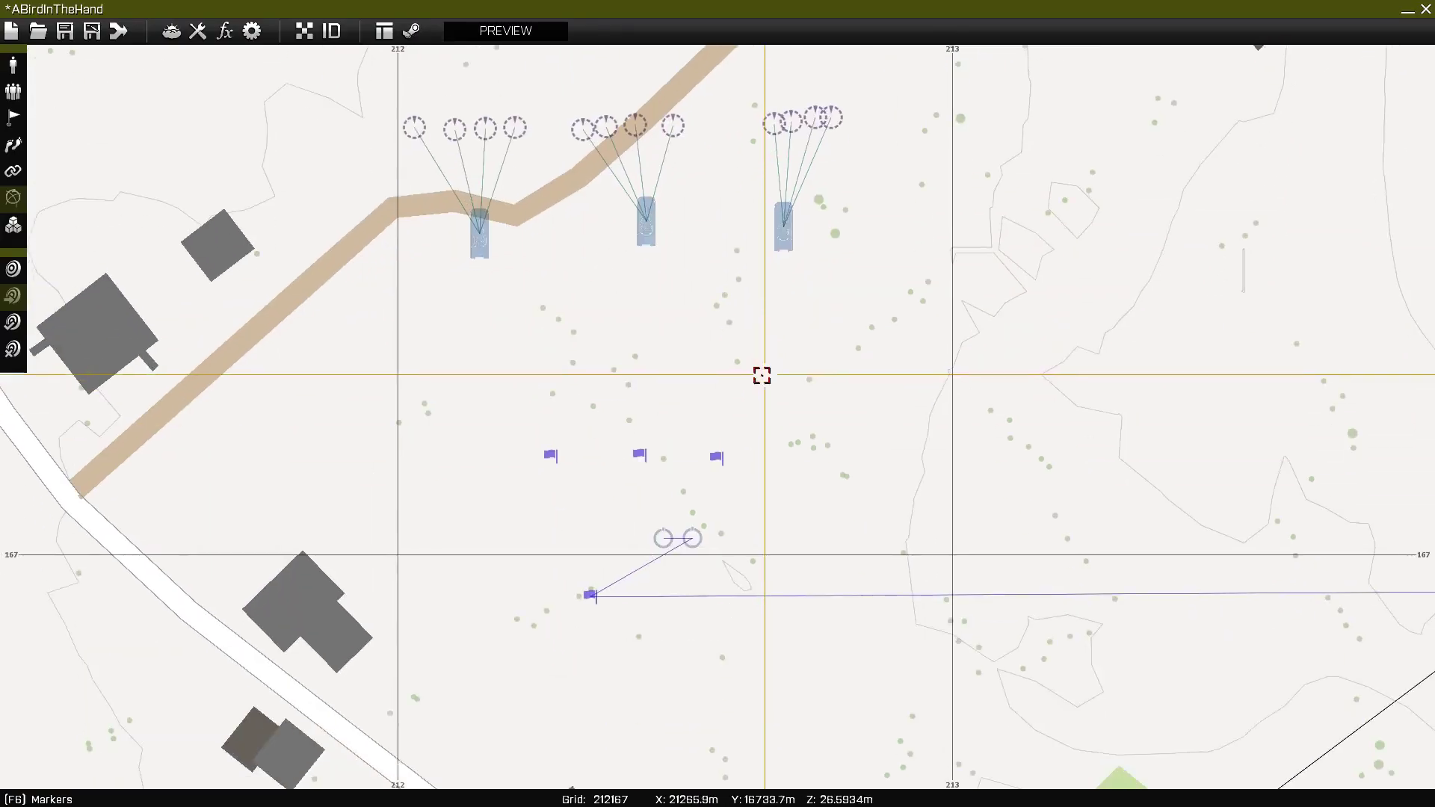
pyautogui.doubleClick(590, 595)
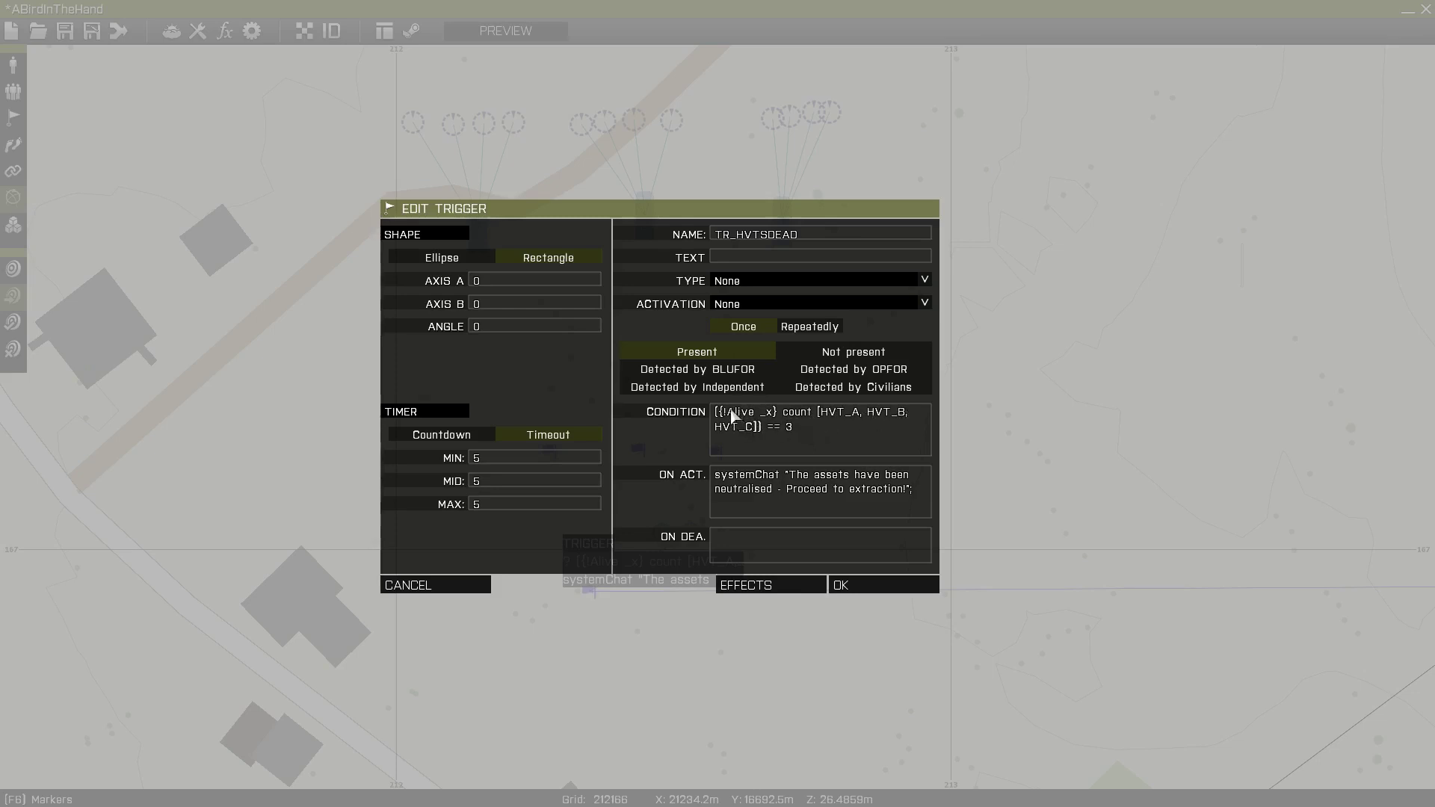
pyautogui.moveTo(796, 425); pyautogui.dragTo(635, 379)
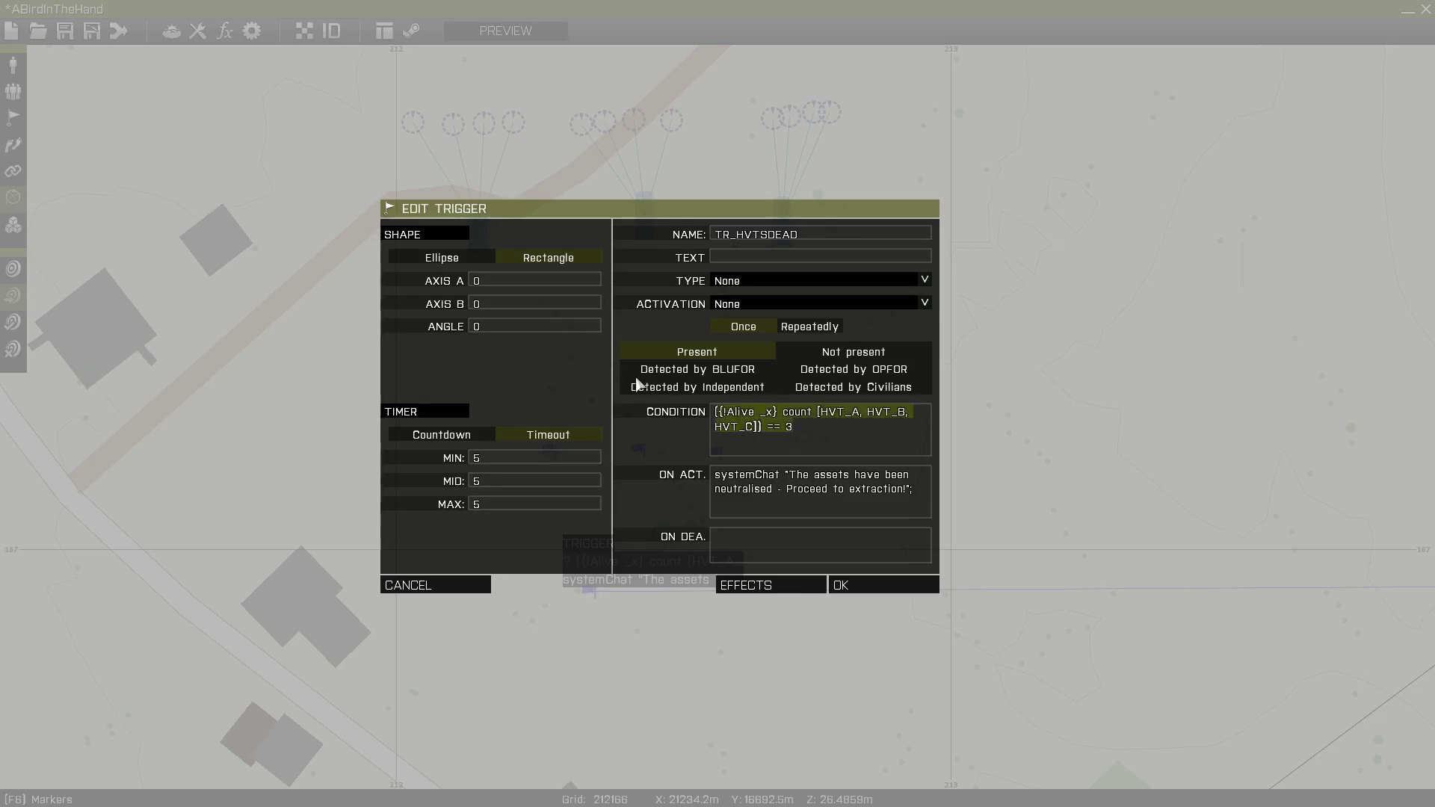
pyautogui.click(803, 424)
pyautogui.click(882, 585)
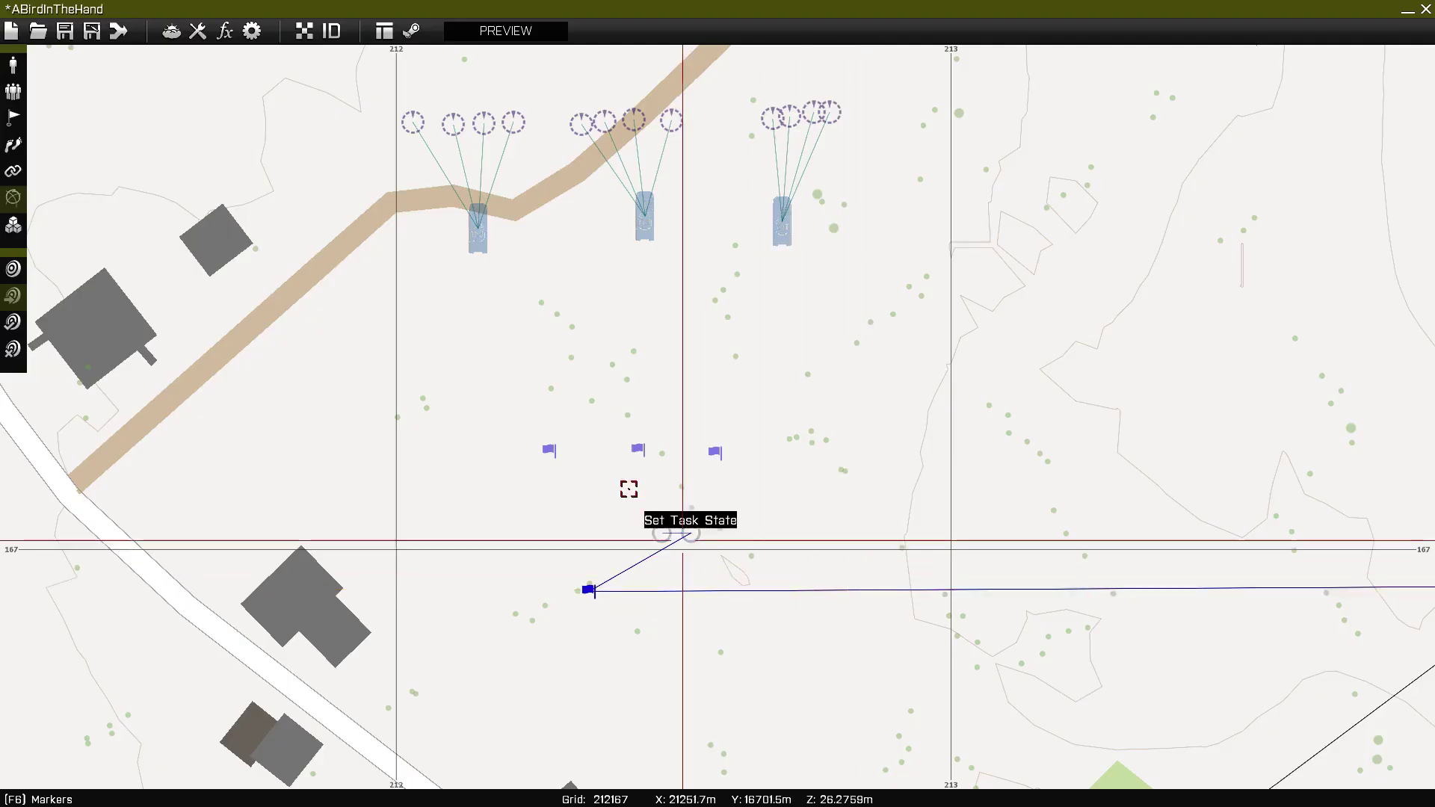
# Step: Name the three AMV-7 Marshalls HVT_A, HVT_B and HVT_C from west to east
pyautogui.scroll(3, 628, 493)
pyautogui.doubleClick(561, 451)
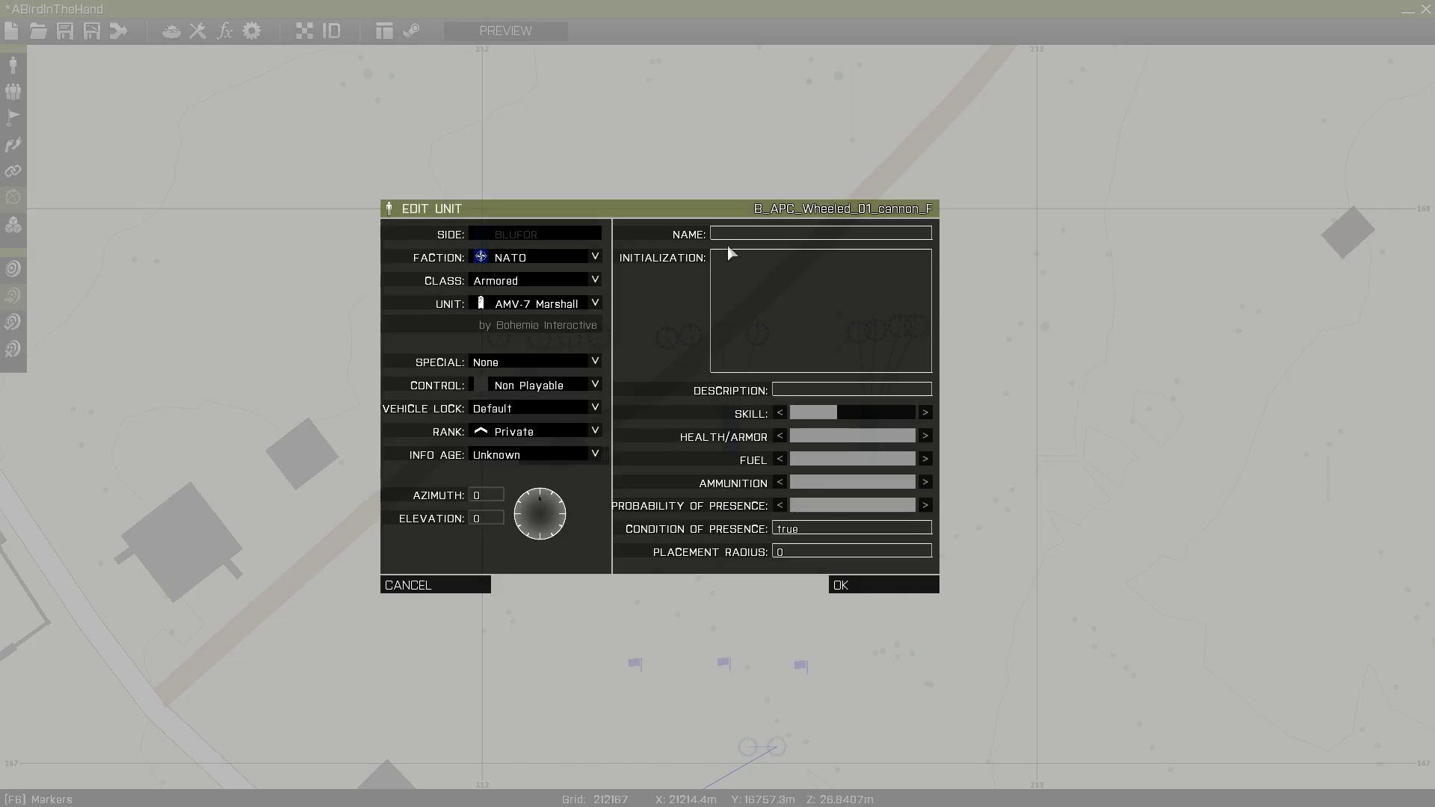
pyautogui.click(869, 584)
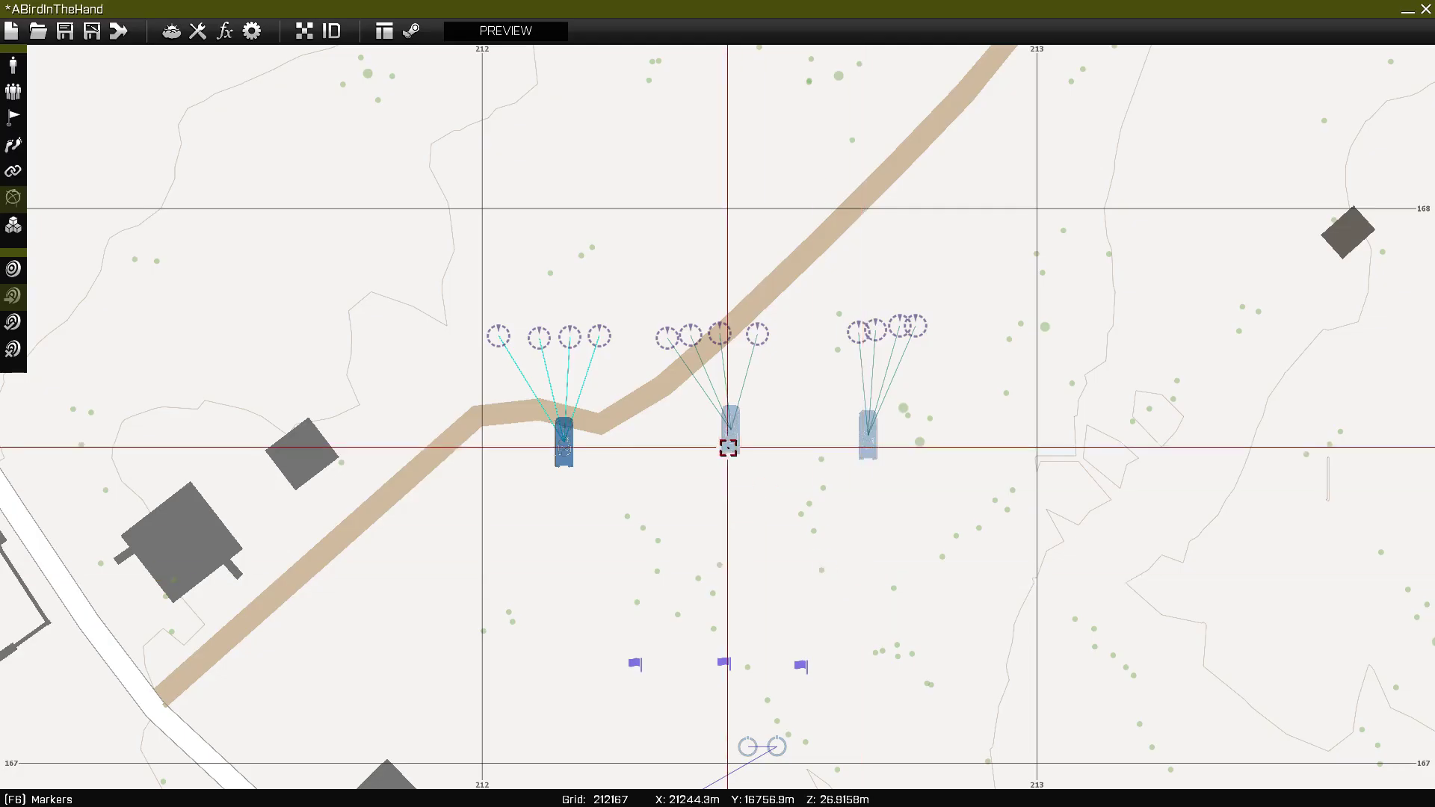
pyautogui.doubleClick(728, 441)
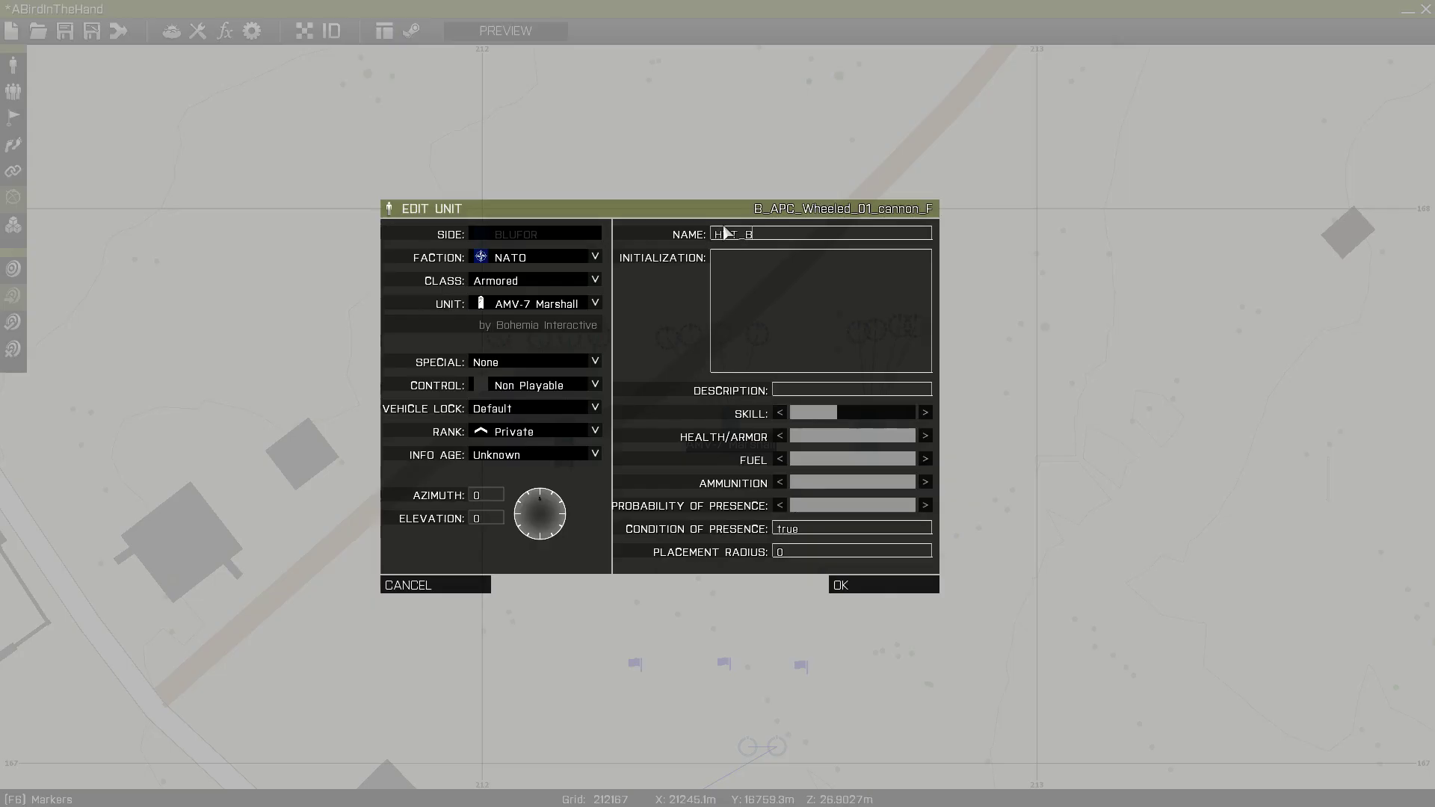
pyautogui.press('Return')
pyautogui.doubleClick(859, 427)
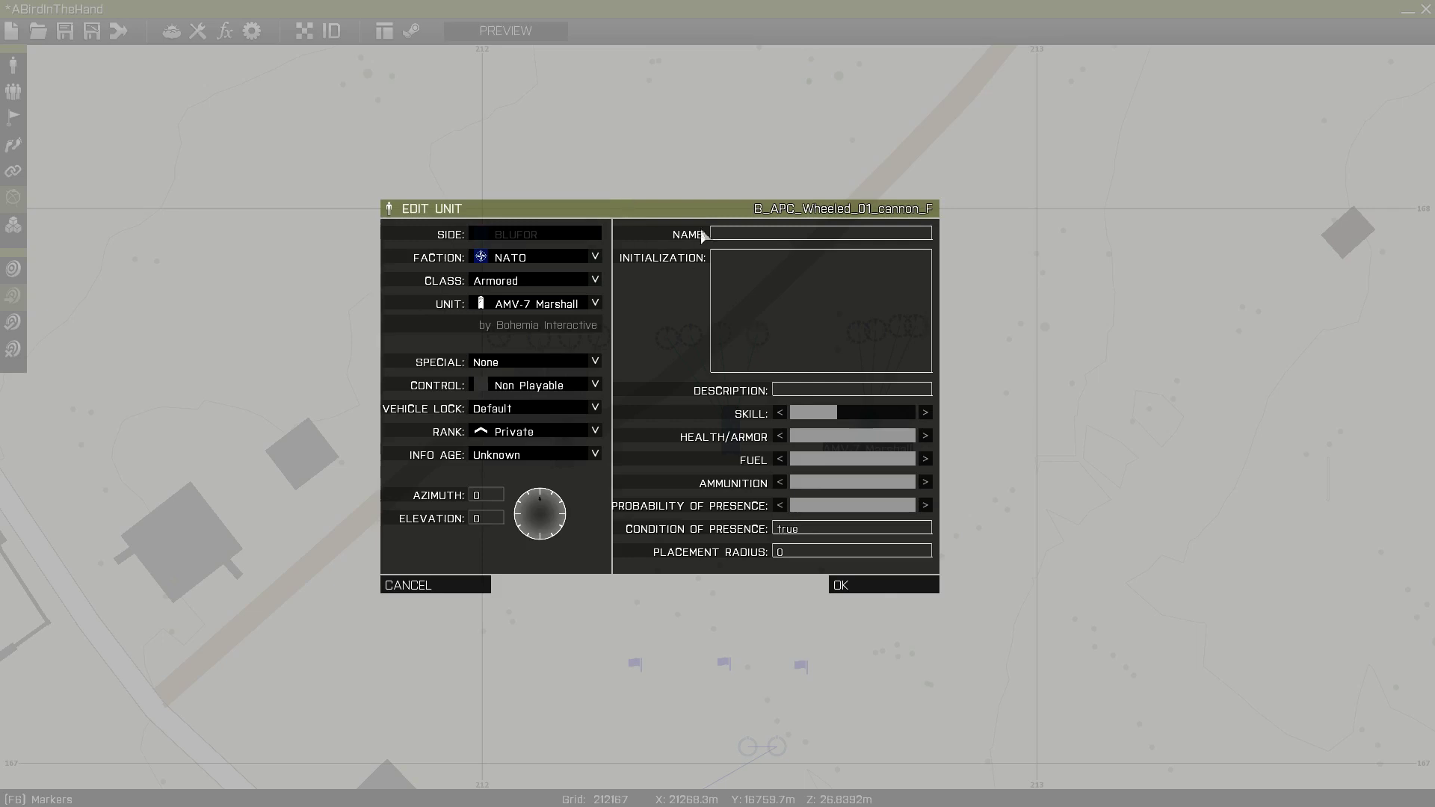
pyautogui.press('Return')
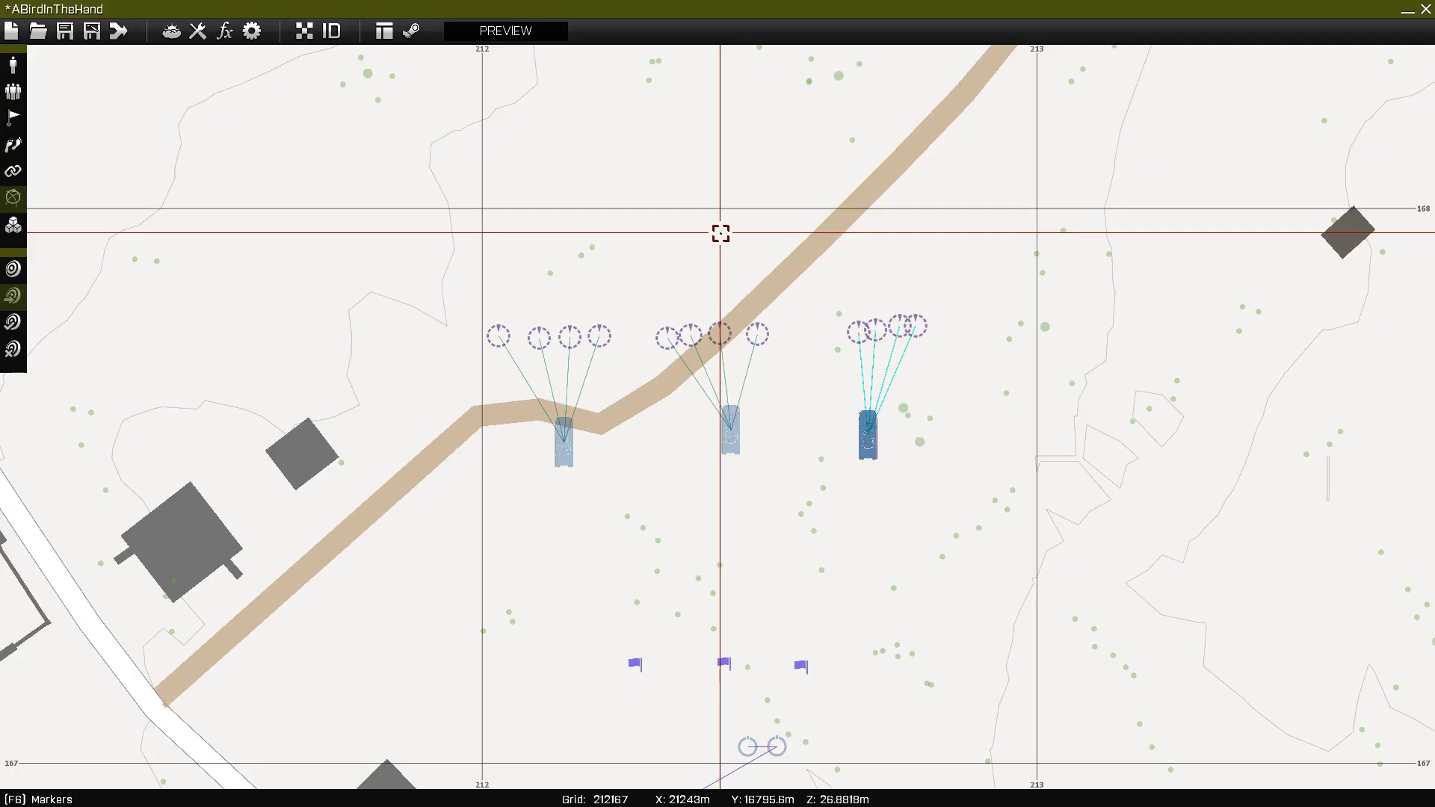
# Step: Move the westernmost Marshall and its four markers beside the dirt road on Paros's eastern edge, rotated diagonally
pyautogui.scroll(-3, 715, 231)
pyautogui.moveTo(551, 224); pyautogui.dragTo(629, 140)
pyautogui.moveTo(629, 140); pyautogui.dragTo(781, 525, button='right')
pyautogui.moveTo(781, 525); pyautogui.dragTo(878, 56)
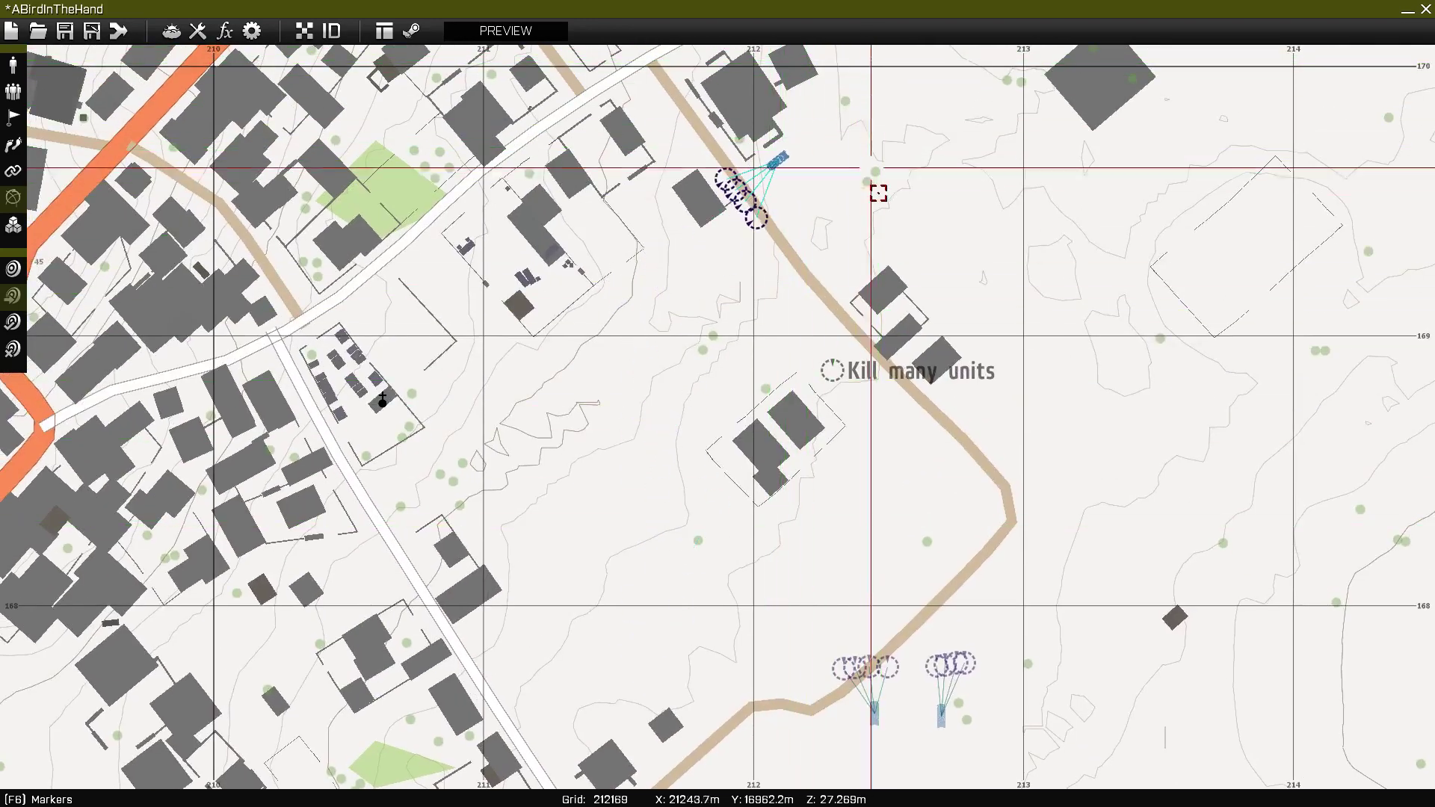
# Step: Delete the "Kill many units" marker southeast of Paros
pyautogui.scroll(-1, 878, 193)
pyautogui.moveTo(875, 201); pyautogui.dragTo(868, 361, button='right')
pyautogui.click(831, 512)
pyautogui.press('Delete')
# Step: Spread the four linked markers of the first Marshall around the eastern side of Paros, one of them on the main road
pyautogui.moveTo(762, 379)
pyautogui.mouseDown()
pyautogui.moveTo(496, 509)
pyautogui.moveTo(496, 530)
pyautogui.mouseUp()
pyautogui.moveTo(733, 342); pyautogui.dragTo(650, 248)
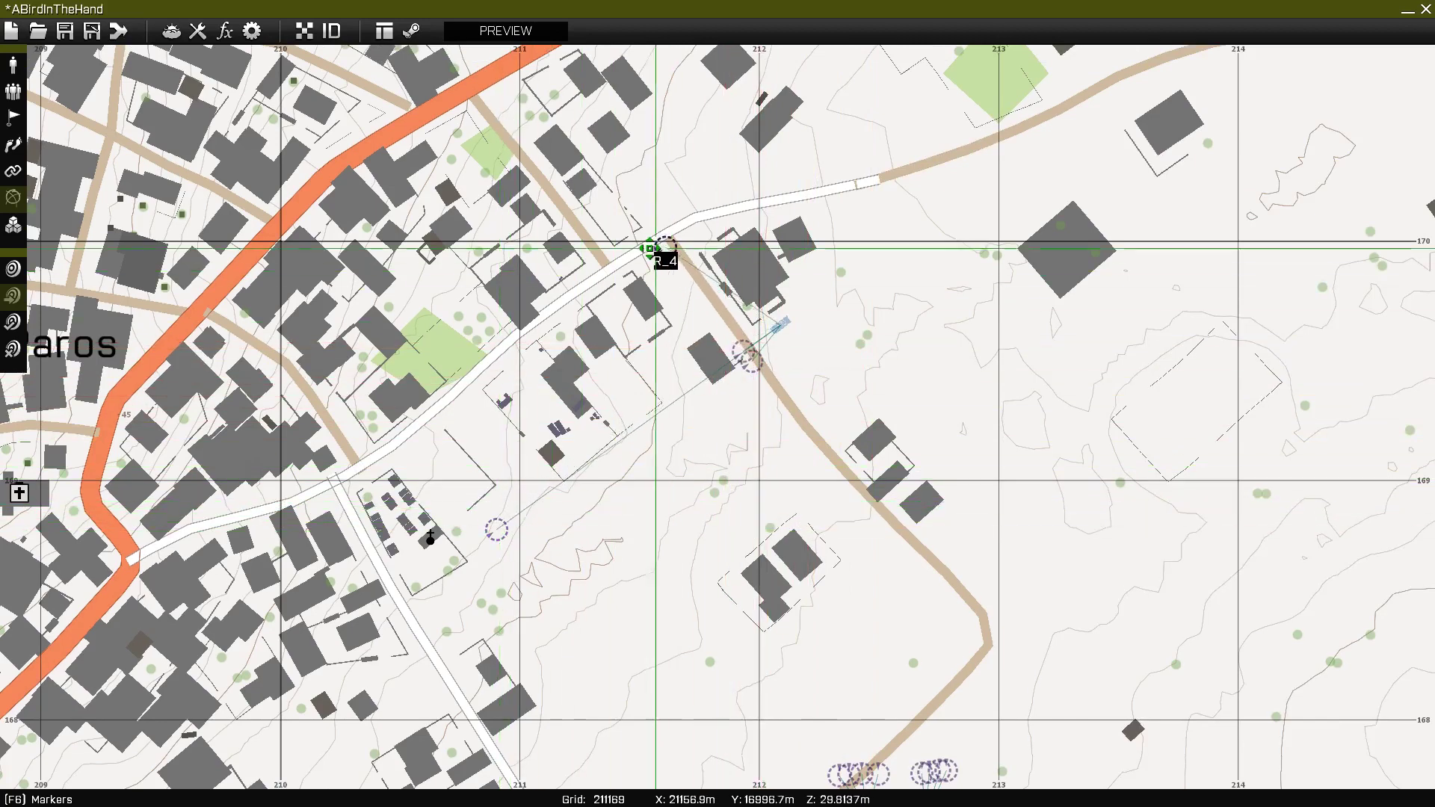
pyautogui.moveTo(650, 248); pyautogui.dragTo(724, 470, button='right')
pyautogui.moveTo(724, 471)
pyautogui.mouseDown()
pyautogui.moveTo(566, 279)
pyautogui.moveTo(566, 294)
pyautogui.mouseUp()
pyautogui.moveTo(819, 577)
pyautogui.mouseDown()
pyautogui.moveTo(772, 282)
pyautogui.moveTo(795, 167)
pyautogui.moveTo(843, 130)
pyautogui.moveTo(996, 260)
pyautogui.moveTo(972, 256)
pyautogui.moveTo(826, 572)
pyautogui.moveTo(1047, 613)
pyautogui.moveTo(1173, 519)
pyautogui.mouseUp()
# Step: Move the second Marshall with its markers to the main-road bend southwest of Paros, and place one marker on the dirt road northwest of town
pyautogui.scroll(-3, 1158, 561)
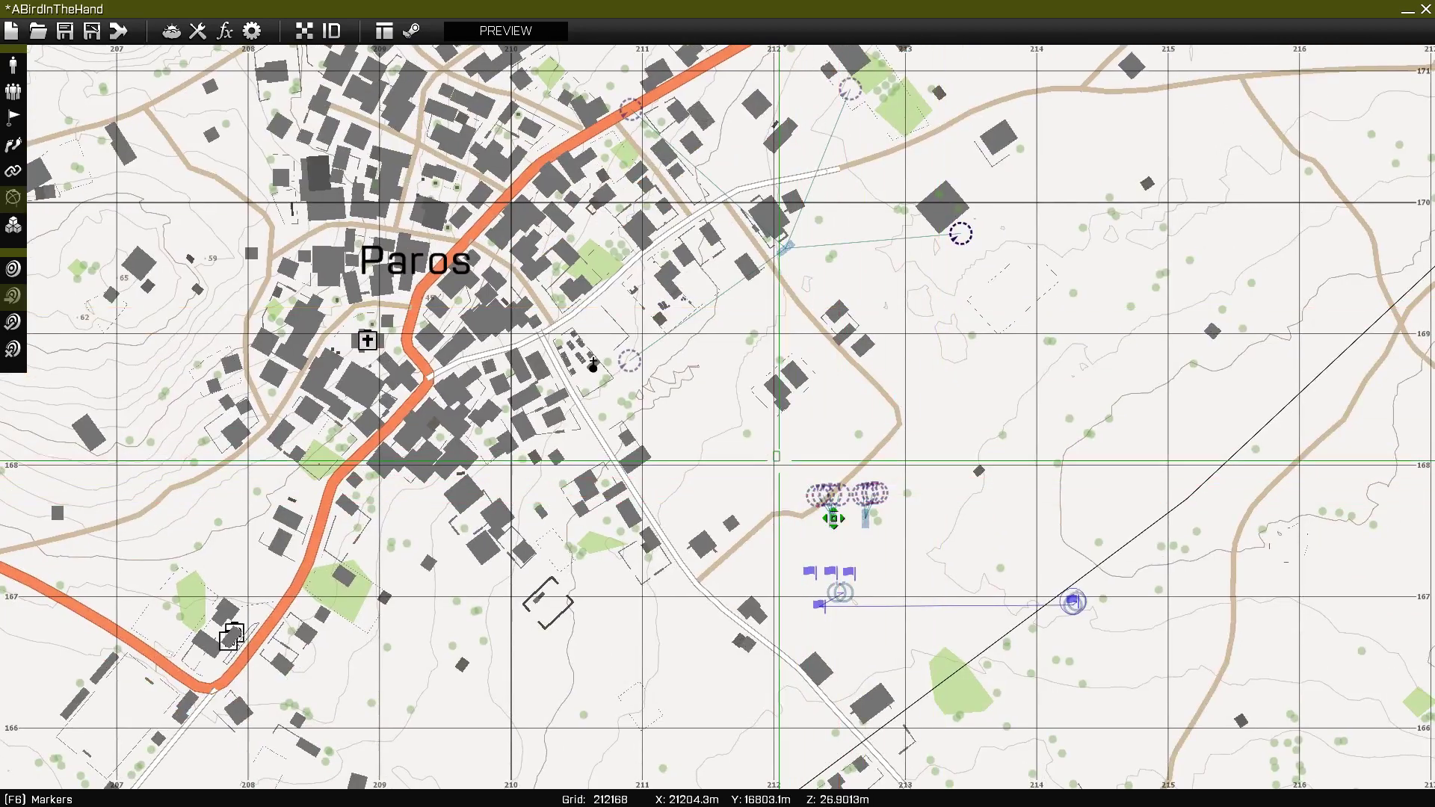
pyautogui.moveTo(831, 517)
pyautogui.mouseDown()
pyautogui.moveTo(421, 474)
pyautogui.moveTo(396, 404)
pyautogui.moveTo(314, 594)
pyautogui.moveTo(316, 543)
pyautogui.mouseUp()
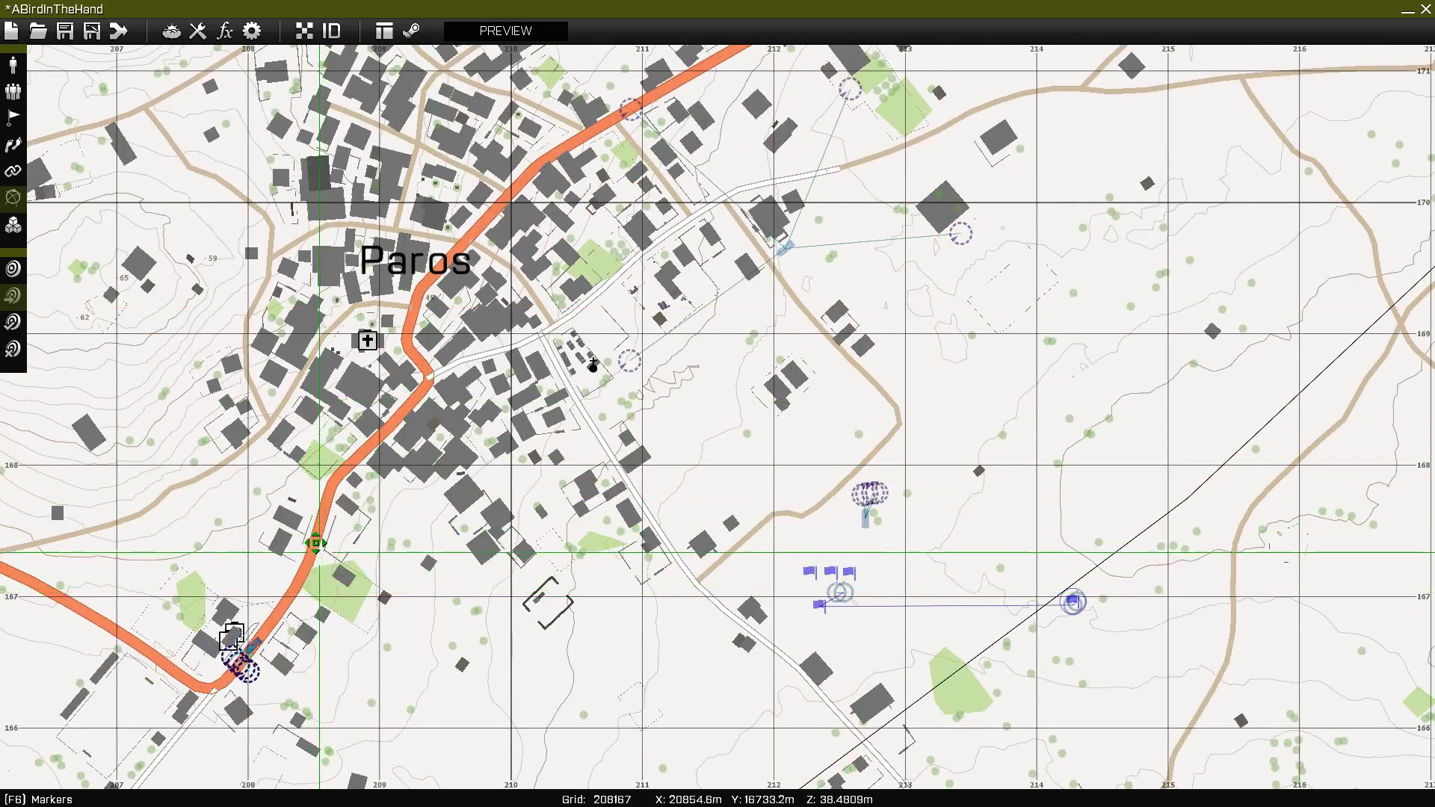
pyautogui.moveTo(229, 662); pyautogui.dragTo(673, 595, button='right')
pyautogui.moveTo(672, 595)
pyautogui.mouseDown()
pyautogui.moveTo(588, 362)
pyautogui.moveTo(603, 396)
pyautogui.mouseUp()
pyautogui.moveTo(596, 343); pyautogui.dragTo(644, 542, button='right')
pyautogui.moveTo(603, 397)
pyautogui.mouseDown()
pyautogui.moveTo(589, 323)
pyautogui.moveTo(642, 224)
pyautogui.moveTo(712, 147)
pyautogui.mouseUp()
pyautogui.scroll(3, 664, 301)
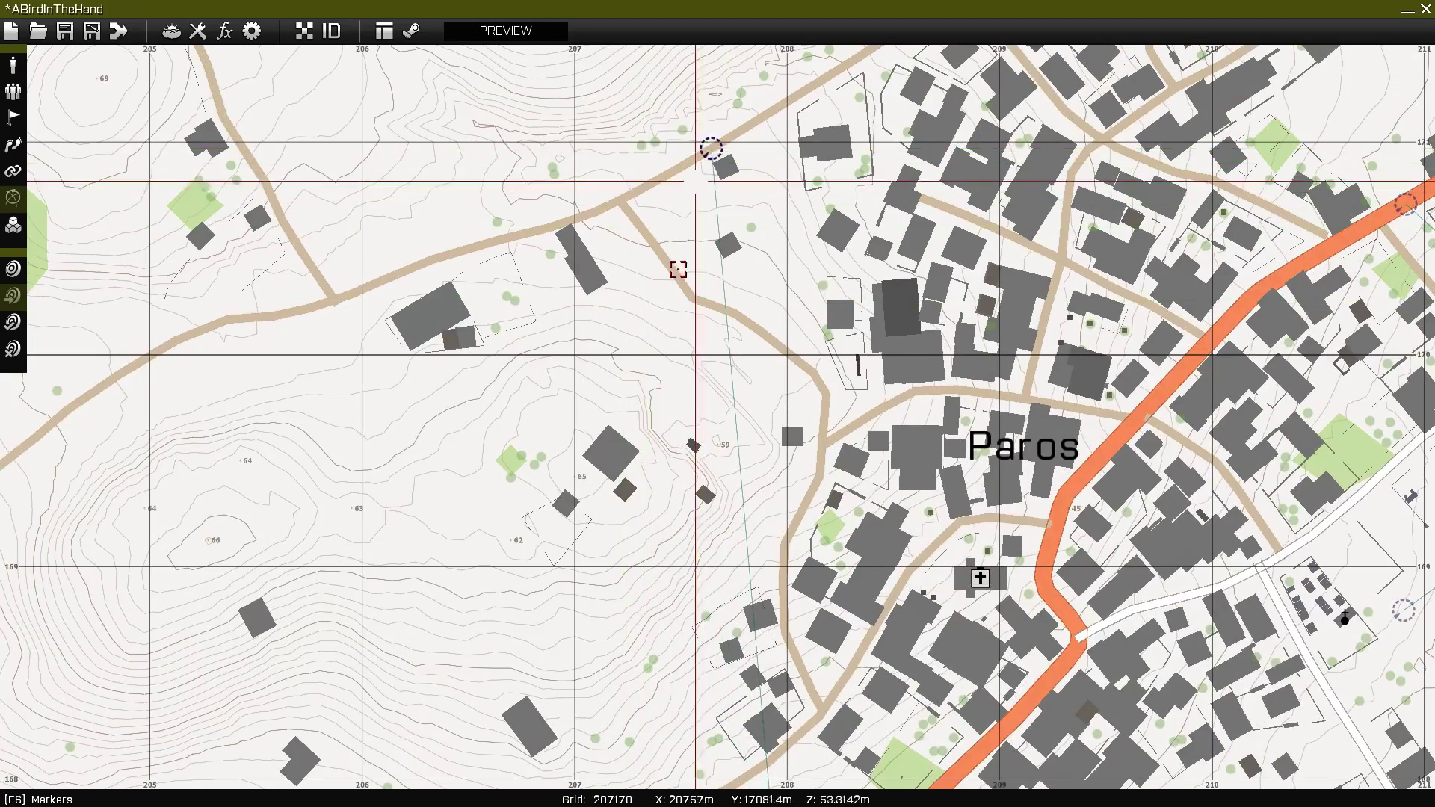
# Step: Move one of the second Marshall's markers east to the open ground beside the walled compound south of Paros
pyautogui.scroll(-3, 730, 479)
pyautogui.moveTo(730, 492); pyautogui.dragTo(731, 217, button='right')
pyautogui.scroll(-3, 736, 277)
pyautogui.scroll(3, 767, 490)
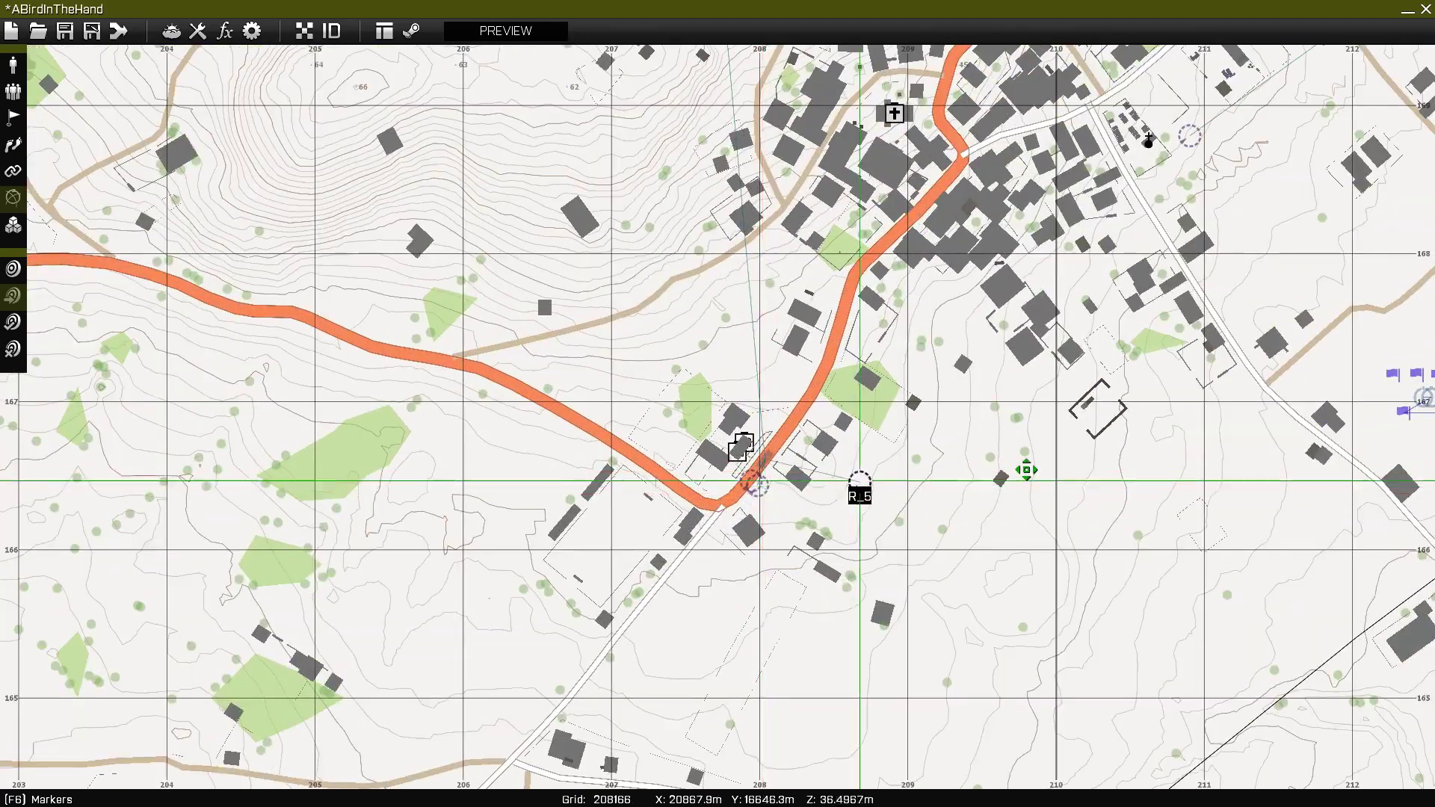
pyautogui.moveTo(1026, 469); pyautogui.dragTo(1039, 372)
pyautogui.scroll(2, 770, 492)
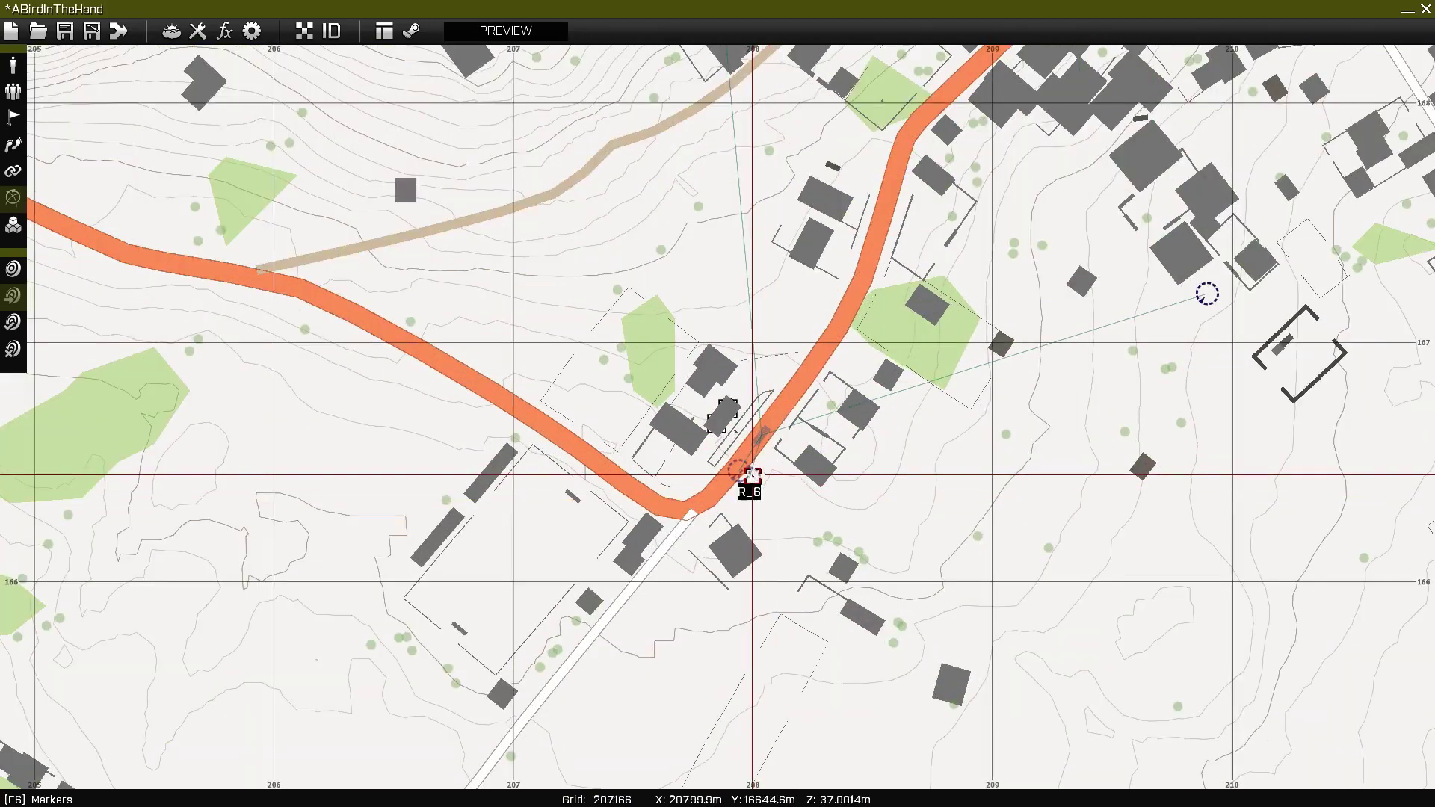
# Step: Move marker R_6 from the road bend onto the main road at the southern edge of Paros
pyautogui.moveTo(879, 682)
pyautogui.mouseDown()
pyautogui.moveTo(961, 653)
pyautogui.moveTo(715, 523)
pyautogui.moveTo(820, 468)
pyautogui.mouseUp()
pyautogui.scroll(-3, 744, 509)
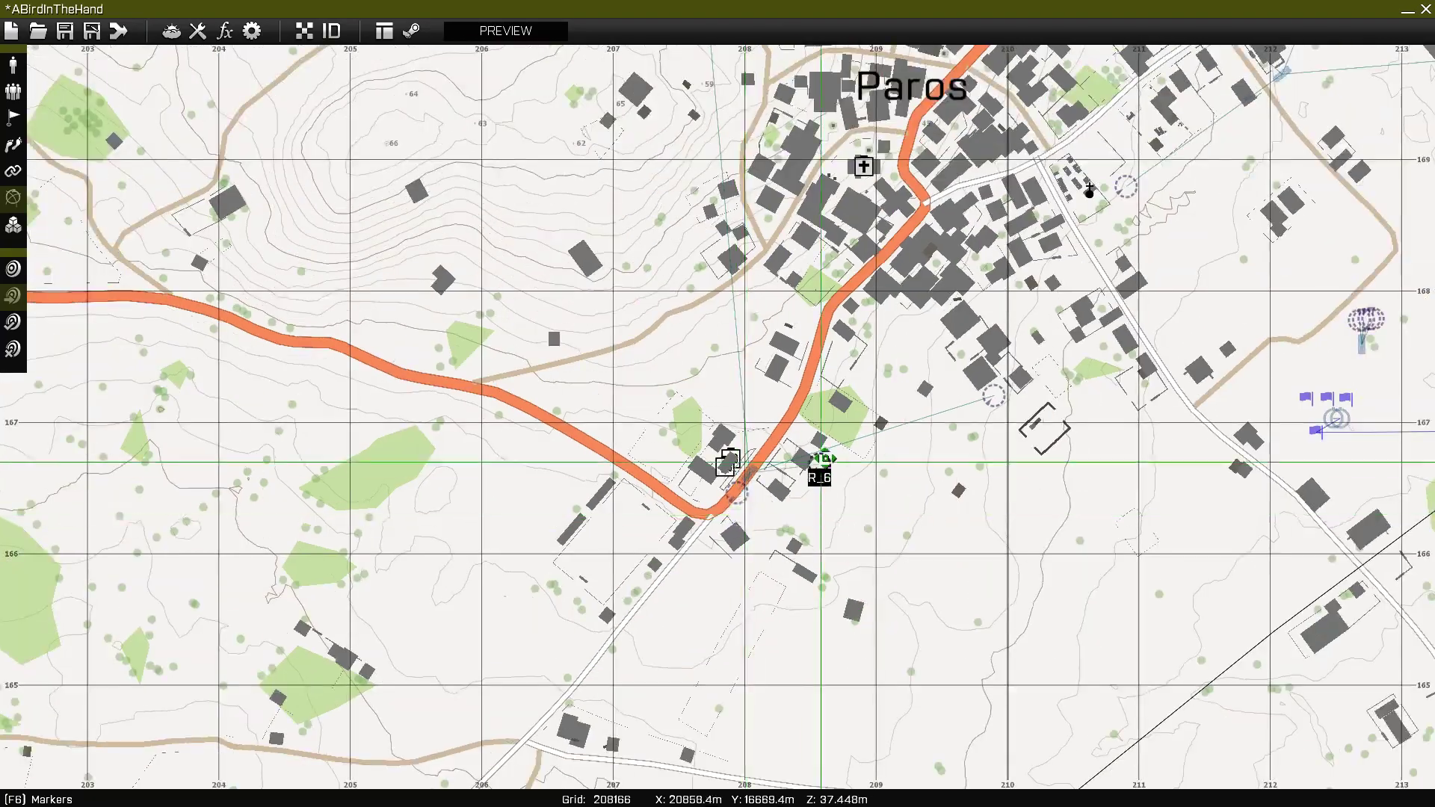
pyautogui.moveTo(901, 234); pyautogui.dragTo(816, 417, button='right')
pyautogui.moveTo(820, 468)
pyautogui.mouseDown()
pyautogui.moveTo(815, 418)
pyautogui.moveTo(747, 499)
pyautogui.mouseUp()
pyautogui.scroll(2, 816, 418)
pyautogui.scroll(-3, 750, 490)
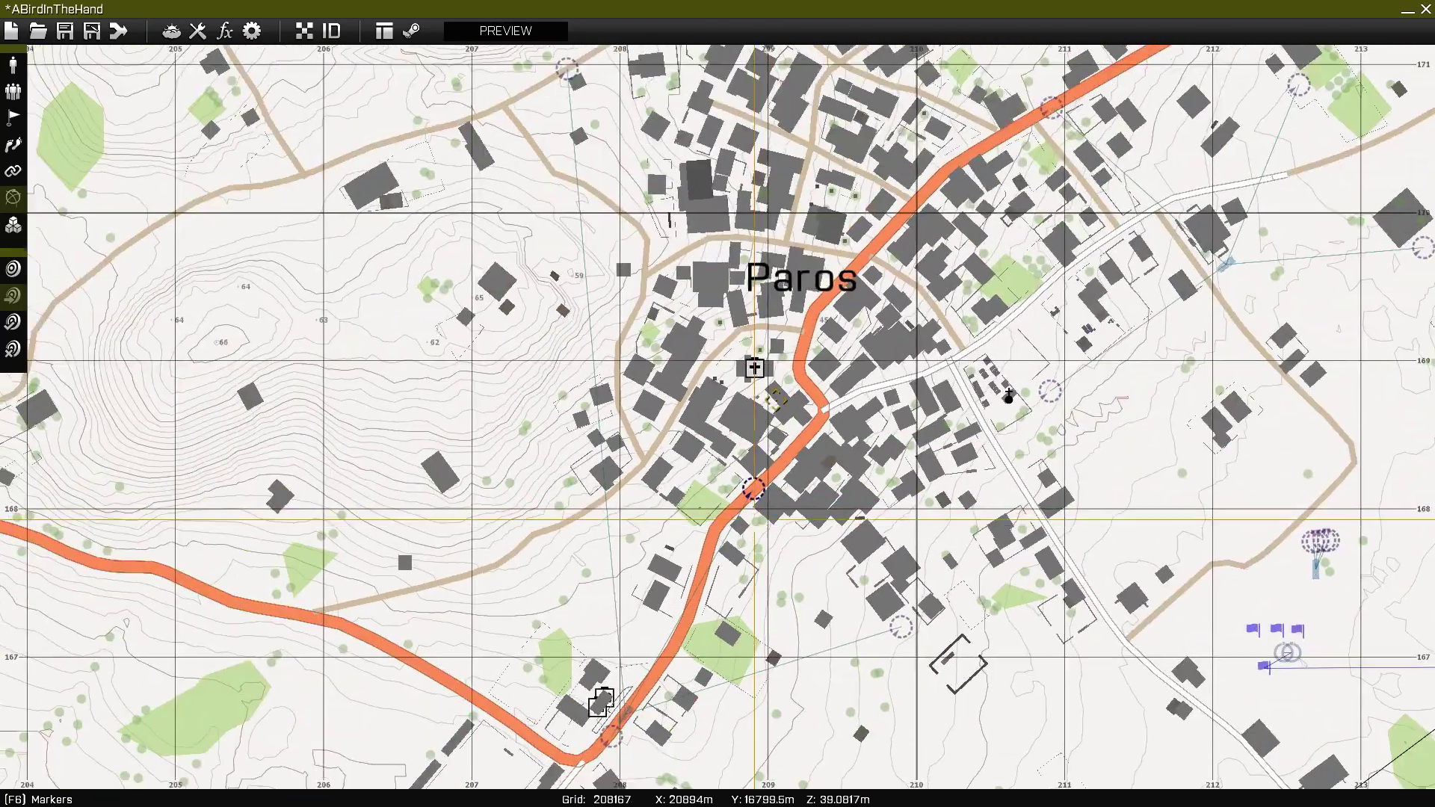
pyautogui.scroll(2, 621, 567)
# Step: Move another marker of the second Marshall to the dirt-road junction at the northern edge of Paros
pyautogui.moveTo(611, 539); pyautogui.dragTo(549, 327)
pyautogui.moveTo(553, 249); pyautogui.dragTo(531, 657, button='right')
pyautogui.moveTo(550, 327)
pyautogui.mouseDown()
pyautogui.moveTo(644, 474)
pyautogui.moveTo(790, 433)
pyautogui.moveTo(671, 160)
pyautogui.moveTo(701, 182)
pyautogui.moveTo(721, 118)
pyautogui.mouseUp()
pyautogui.scroll(3, 701, 183)
pyautogui.moveTo(728, 216); pyautogui.dragTo(728, 216)
pyautogui.scroll(-2, 544, 379)
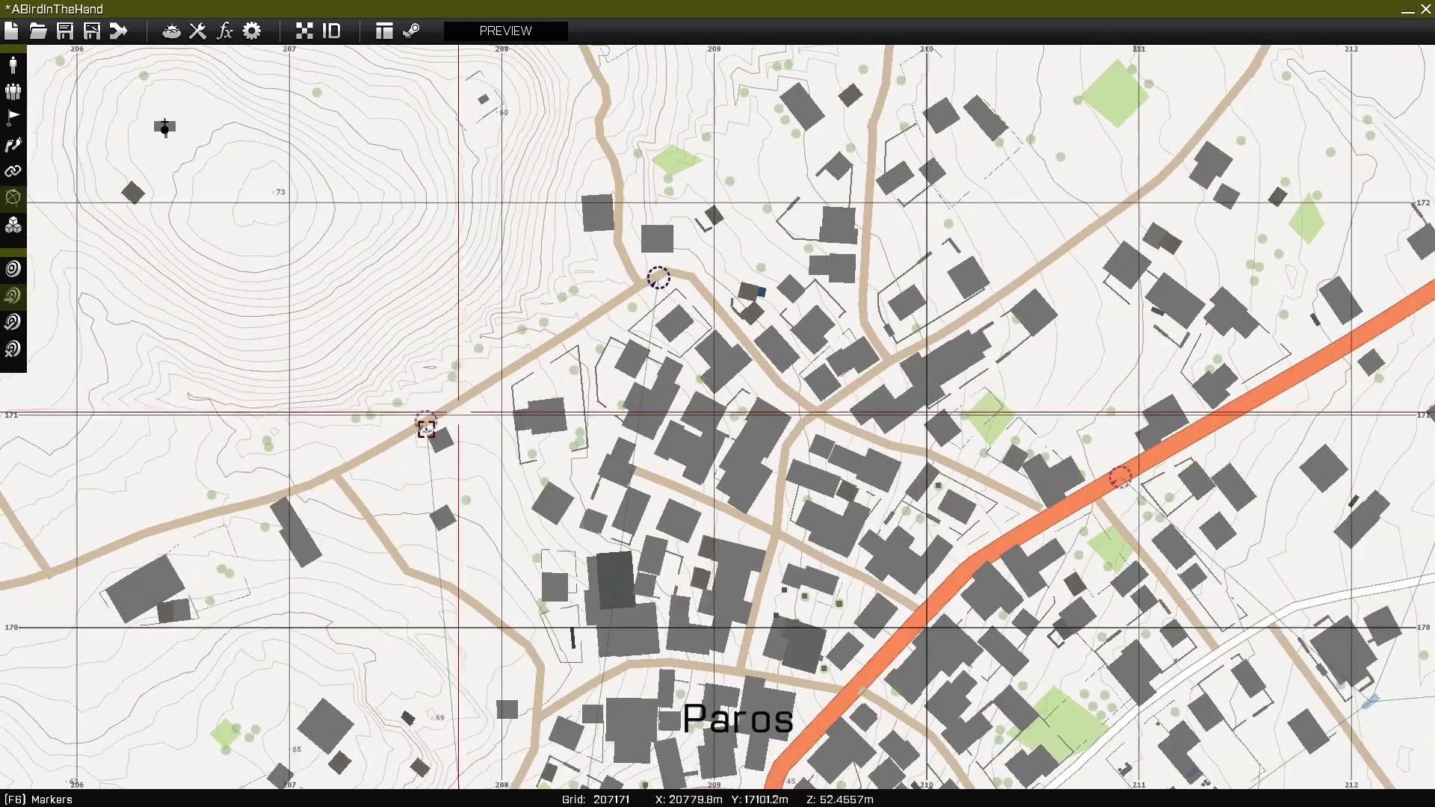
# Step: Move marker R_8 from the northwestern dirt road to the hilltop buildings west of Paros
pyautogui.moveTo(426, 419)
pyautogui.mouseDown()
pyautogui.moveTo(298, 602)
pyautogui.moveTo(475, 559)
pyautogui.mouseUp()
pyautogui.moveTo(476, 559)
pyautogui.mouseDown(button='right')
pyautogui.moveTo(535, 231)
pyautogui.moveTo(562, 166)
pyautogui.mouseUp(button='right')
pyautogui.scroll(-2, 537, 241)
pyautogui.moveTo(562, 166)
pyautogui.mouseDown()
pyautogui.moveTo(537, 241)
pyautogui.moveTo(476, 295)
pyautogui.moveTo(498, 315)
pyautogui.mouseUp()
pyautogui.scroll(3, 476, 295)
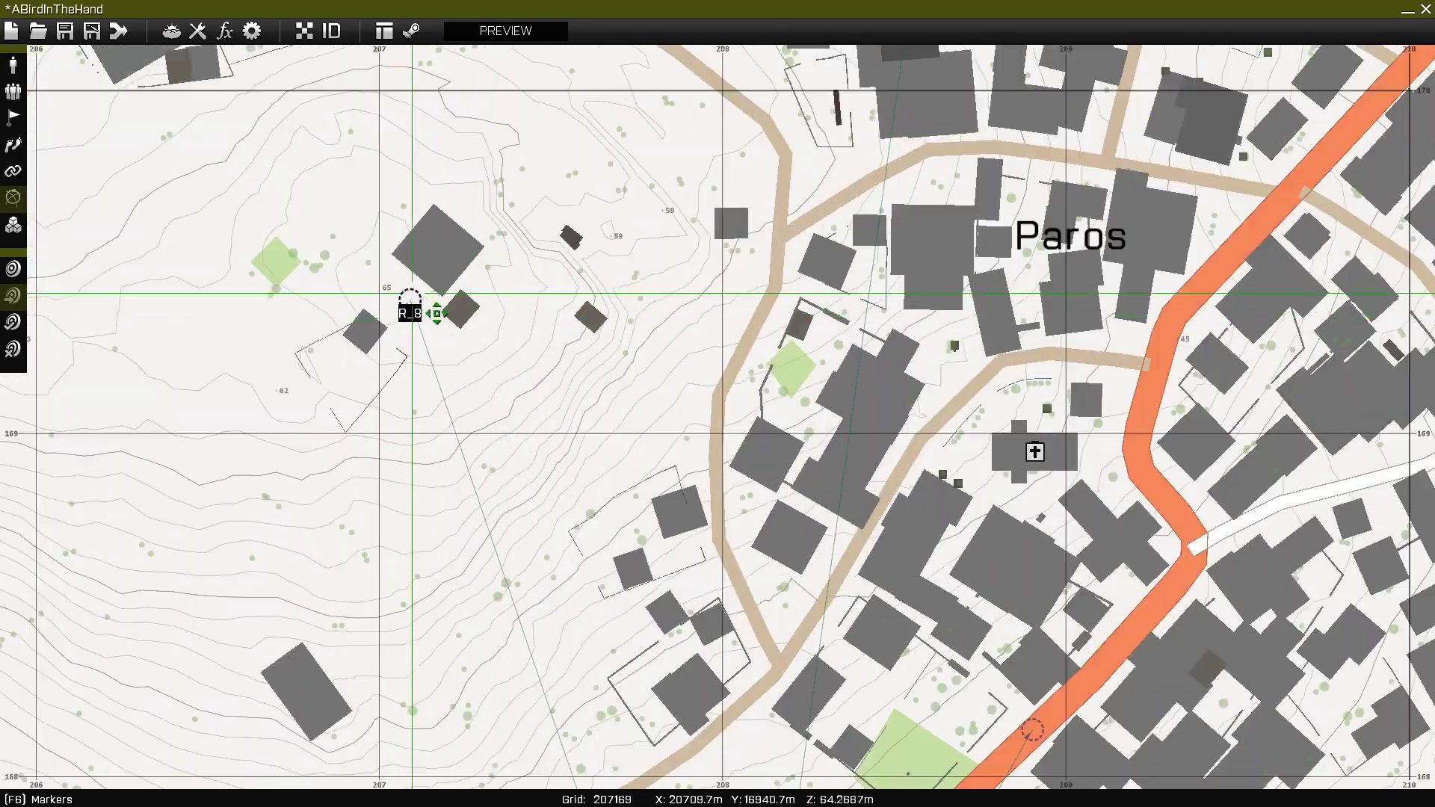
pyautogui.scroll(-6, 568, 339)
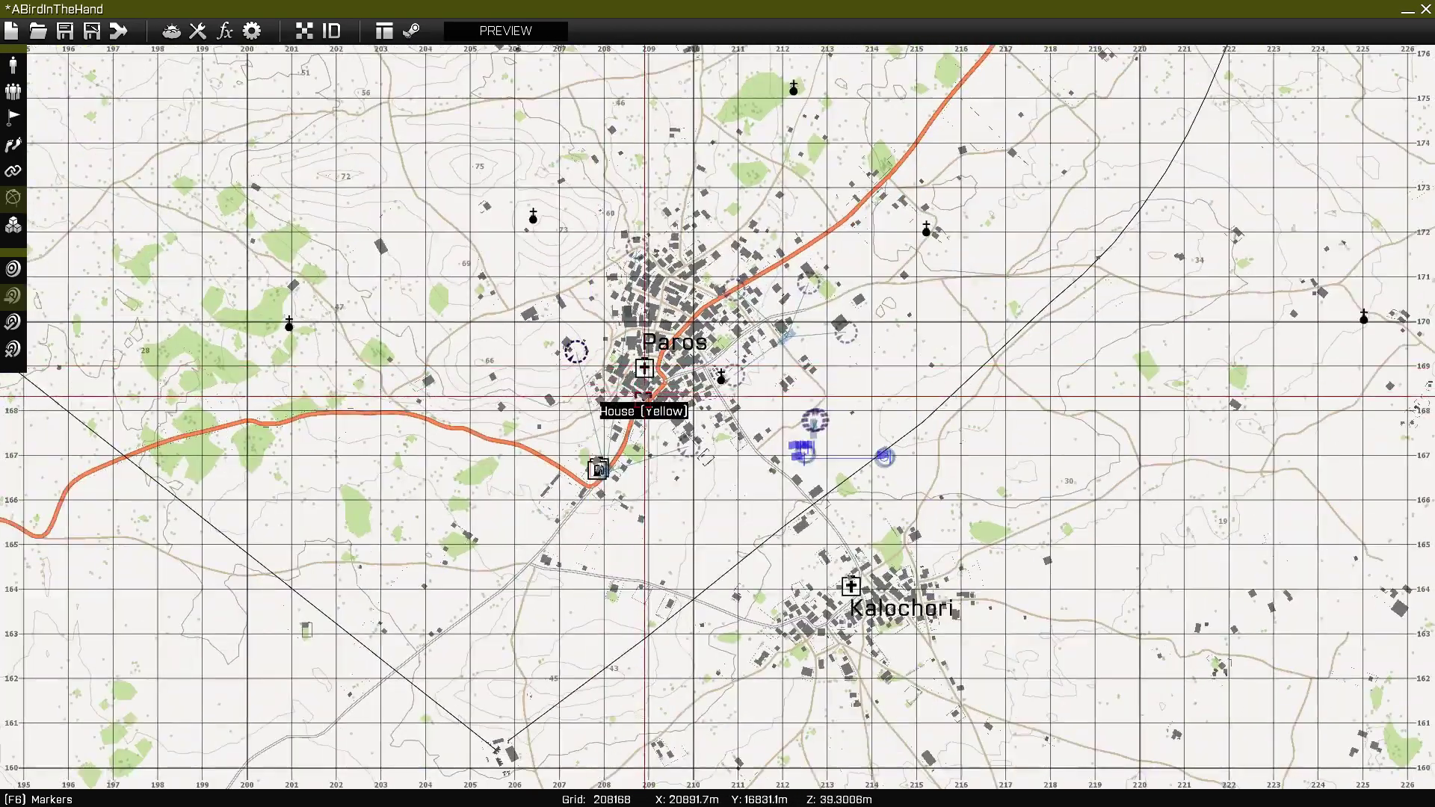
# Step: Move the HVT_C Marshall with its four markers to the eastern edge of Kalochori and rotate the group to lie east-west
pyautogui.moveTo(840, 512); pyautogui.dragTo(663, 439, button='right')
pyautogui.scroll(2, 660, 374)
pyautogui.scroll(2, 659, 363)
pyautogui.moveTo(543, 235); pyautogui.dragTo(724, 367)
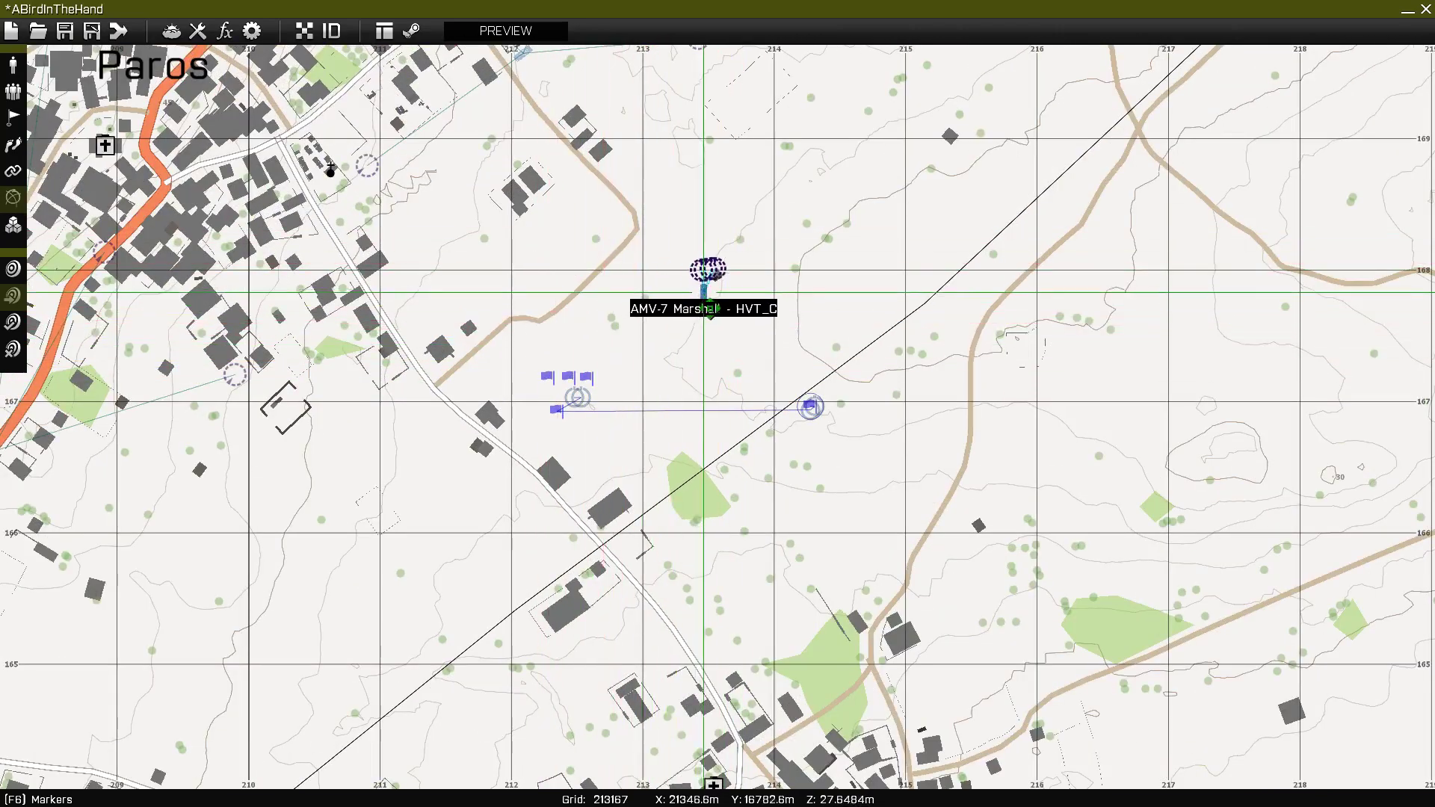
pyautogui.scroll(-5, 709, 308)
pyautogui.moveTo(710, 309); pyautogui.dragTo(814, 521)
pyautogui.scroll(3, 732, 462)
pyautogui.scroll(3, 731, 461)
pyautogui.keyDown('shift'); pyautogui.moveTo(815, 522); pyautogui.dragTo(1034, 360); pyautogui.keyUp('shift')
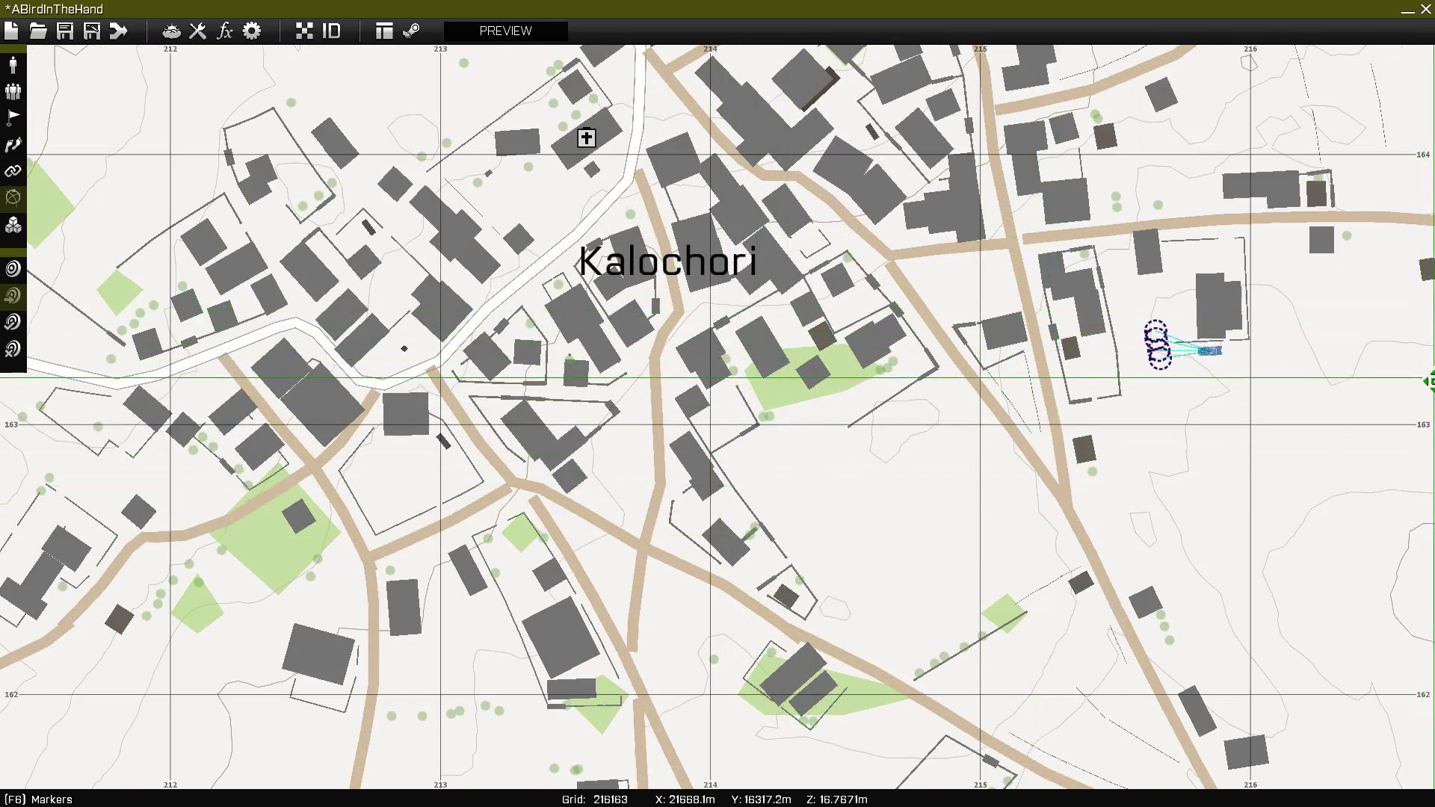
# Step: Place two of HVT_C's markers on the dirt road south of Kalochori and the road junction north of it
pyautogui.scroll(-3, 929, 467)
pyautogui.moveTo(931, 463); pyautogui.dragTo(669, 333)
pyautogui.moveTo(920, 502); pyautogui.dragTo(619, 297, button='right')
pyautogui.moveTo(670, 334); pyautogui.dragTo(559, 532)
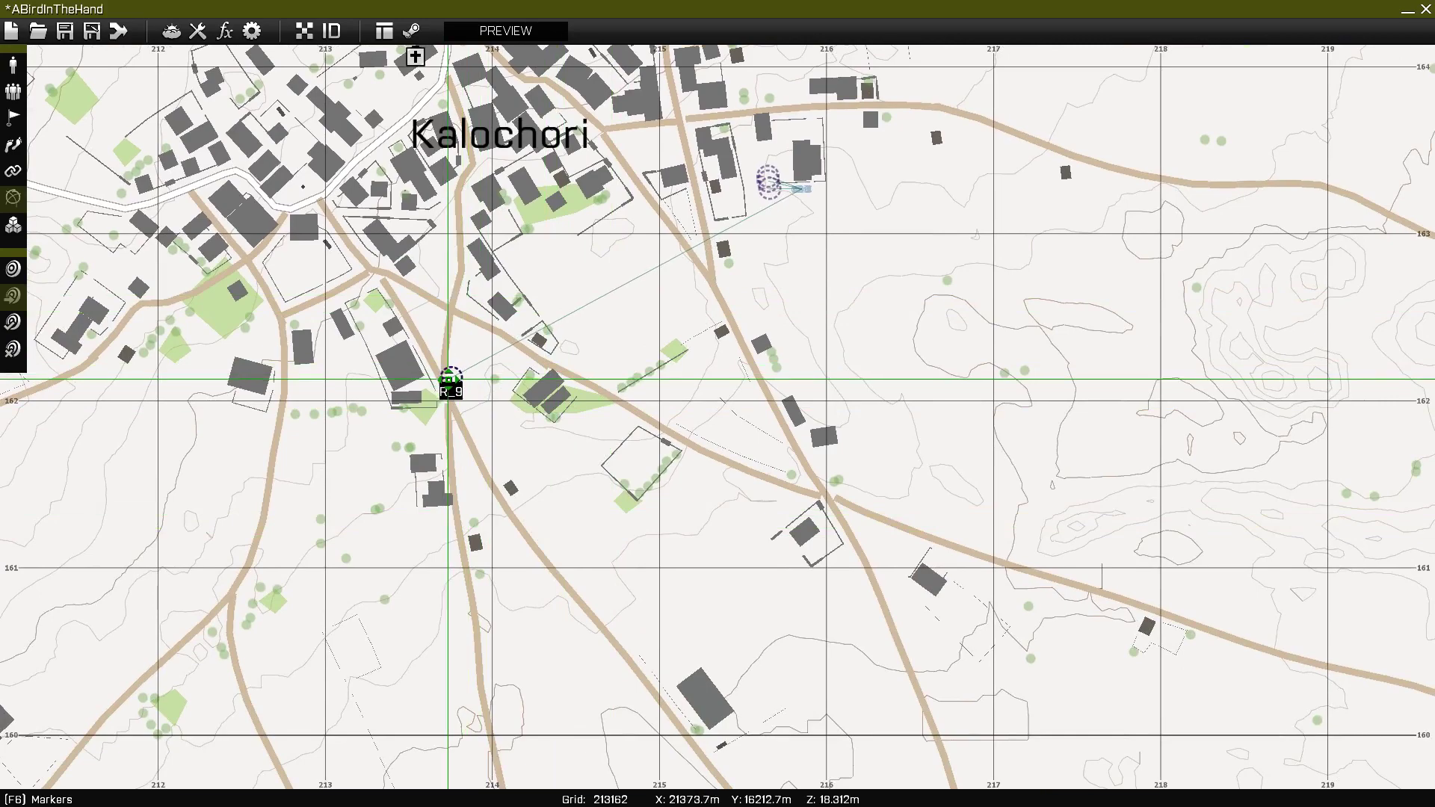
pyautogui.moveTo(448, 379); pyautogui.dragTo(784, 559, button='right')
pyautogui.moveTo(949, 263); pyautogui.dragTo(904, 129)
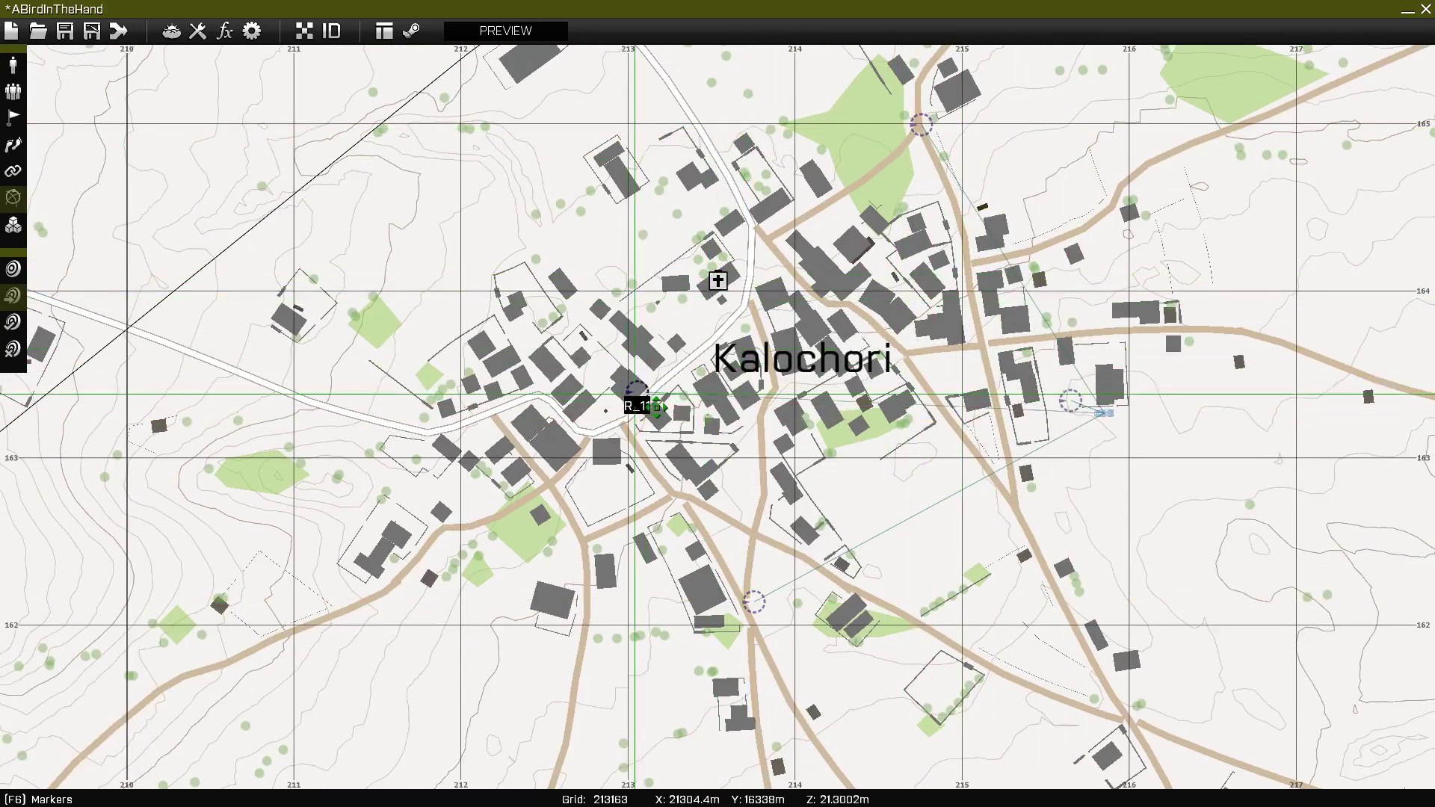
# Step: Place the next HVT_C marker on the street junction in the western part of Kalochori
pyautogui.moveTo(634, 394); pyautogui.dragTo(617, 422)
pyautogui.scroll(2, 617, 422)
pyautogui.scroll(-2, 1102, 428)
pyautogui.moveTo(1267, 390); pyautogui.dragTo(866, 441, button='right')
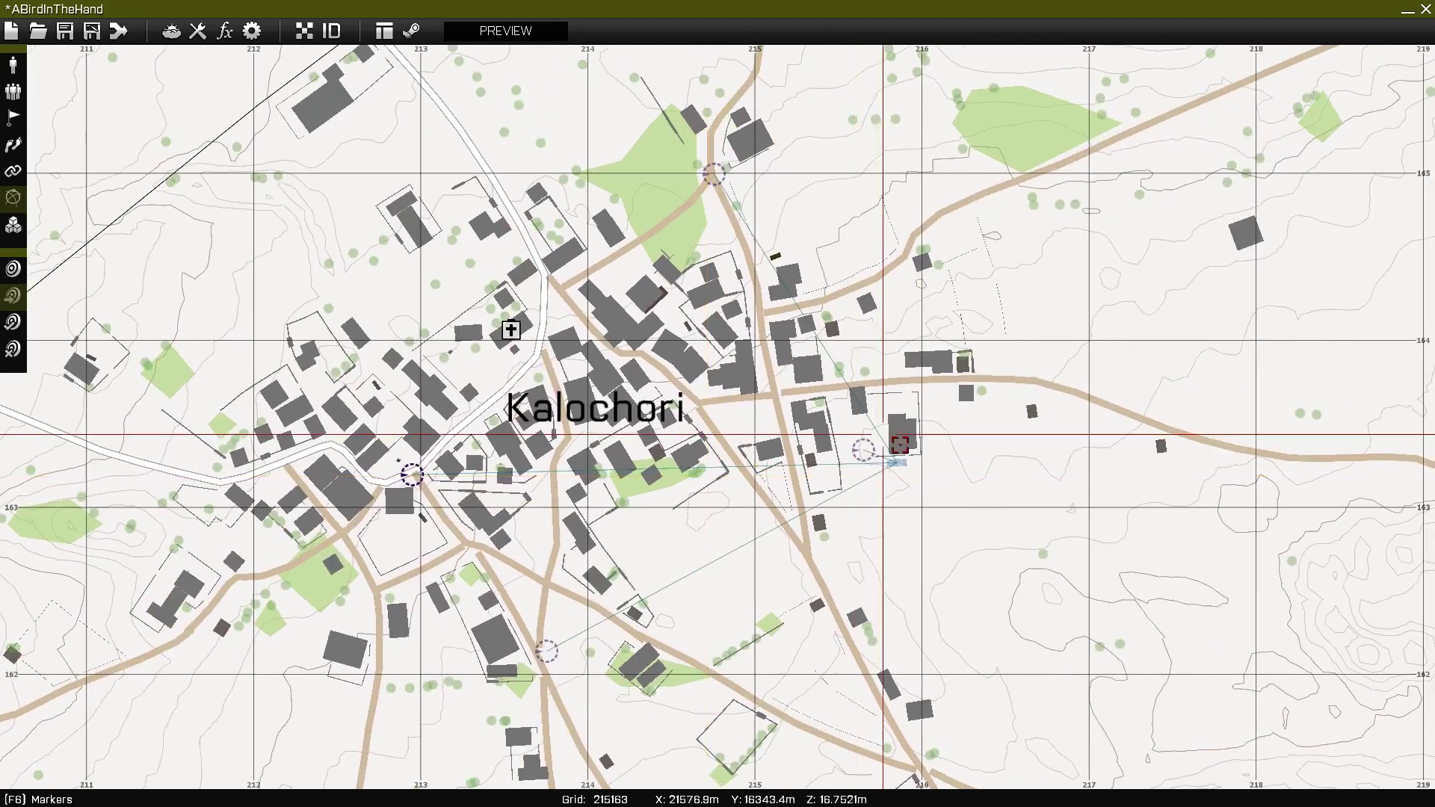
# Step: Move another HVT_C marker from beside the vehicle to the road junction northeast of Kalochori's church
pyautogui.scroll(2, 865, 445)
pyautogui.moveTo(781, 398); pyautogui.dragTo(755, 468)
pyautogui.moveTo(667, 313); pyautogui.dragTo(758, 468, button='right')
pyautogui.moveTo(756, 468)
pyautogui.mouseDown()
pyautogui.moveTo(667, 360)
pyautogui.moveTo(672, 378)
pyautogui.mouseUp()
pyautogui.scroll(-1, 667, 360)
pyautogui.moveTo(617, 401); pyautogui.dragTo(730, 375, button='right')
pyautogui.moveTo(673, 378)
pyautogui.mouseDown()
pyautogui.moveTo(666, 324)
pyautogui.moveTo(590, 365)
pyautogui.mouseUp()
pyautogui.scroll(2, 591, 364)
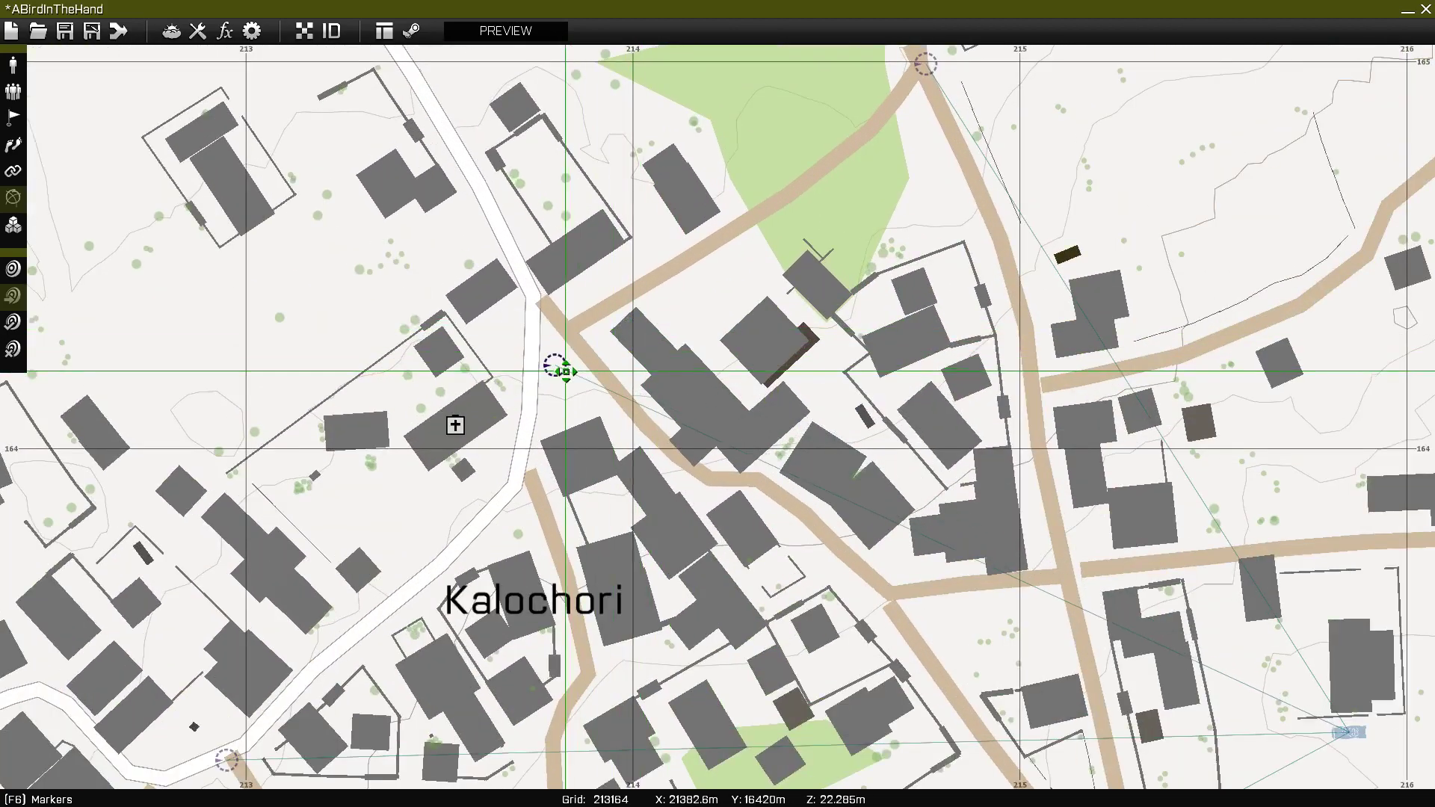
# Step: Review the spread of Marshalls and markers around Paros and Kalochori
pyautogui.scroll(-7, 585, 370)
pyautogui.moveTo(584, 370); pyautogui.dragTo(797, 553, button='right')
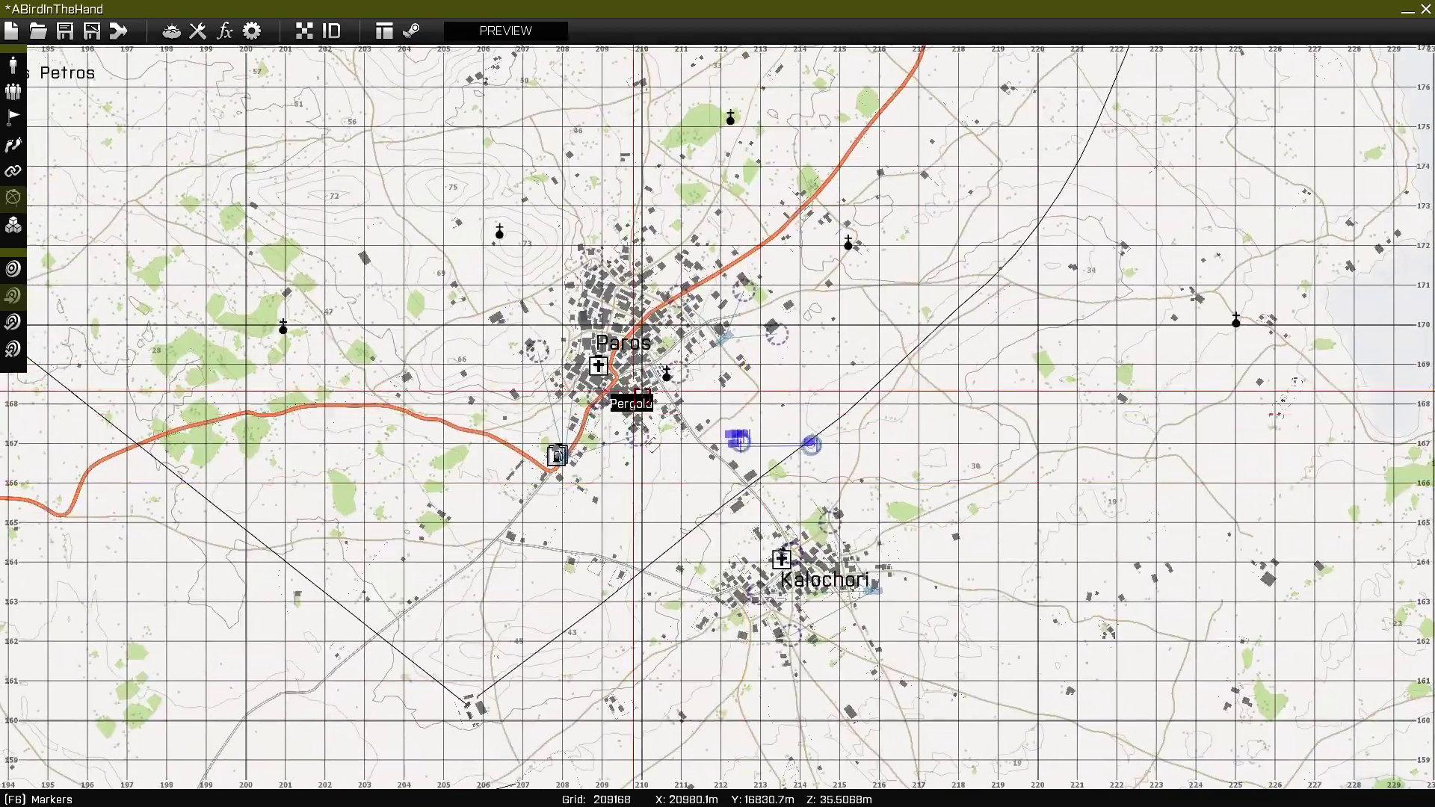
pyautogui.scroll(4, 672, 410)
pyautogui.moveTo(826, 435); pyautogui.dragTo(752, 423, button='right')
pyautogui.scroll(-3, 752, 424)
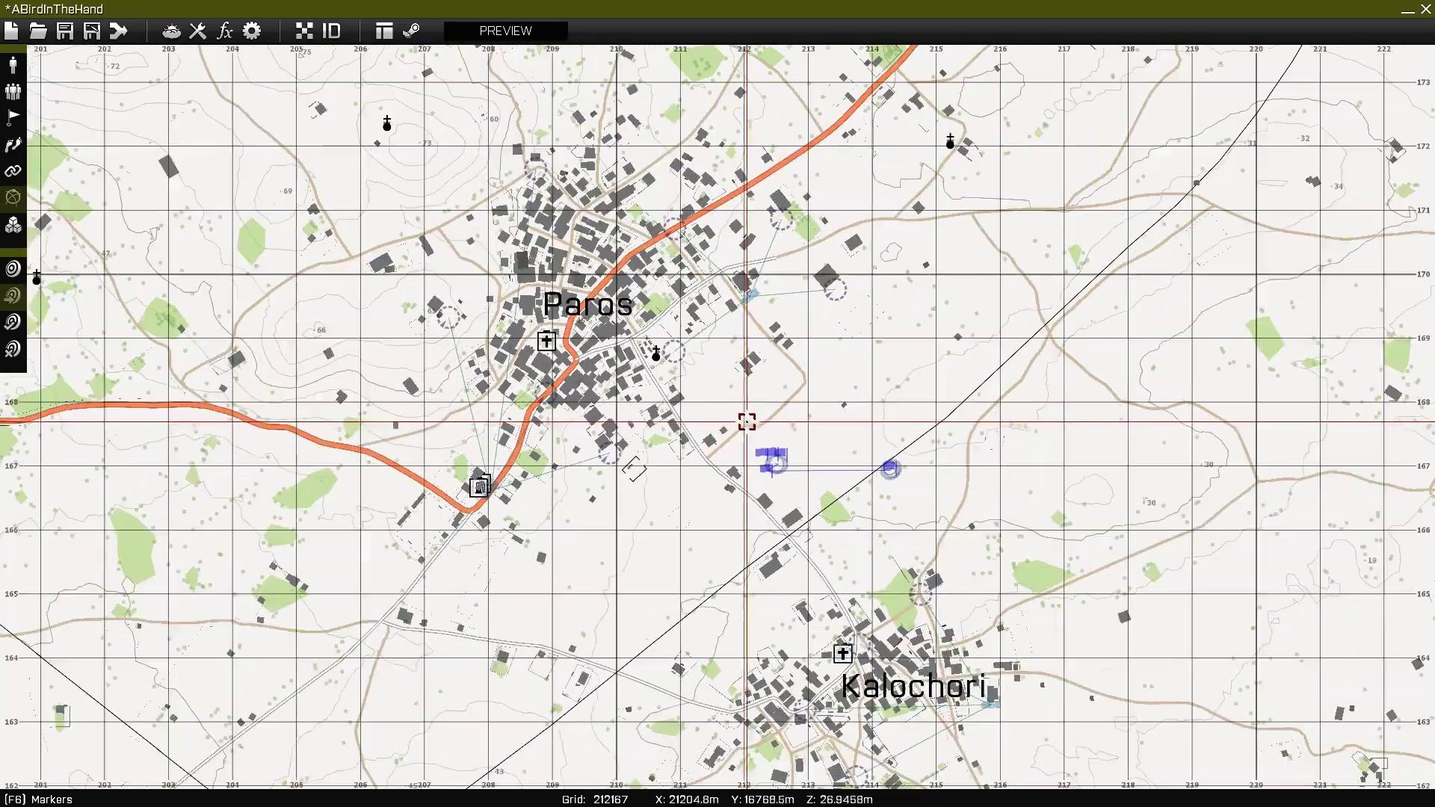
pyautogui.scroll(-3, 747, 421)
# Step: Place the large z4 zone trigger over Paros and Kalochori and the smaller z5 trigger southeast of Kalochori
pyautogui.click(17, 65)
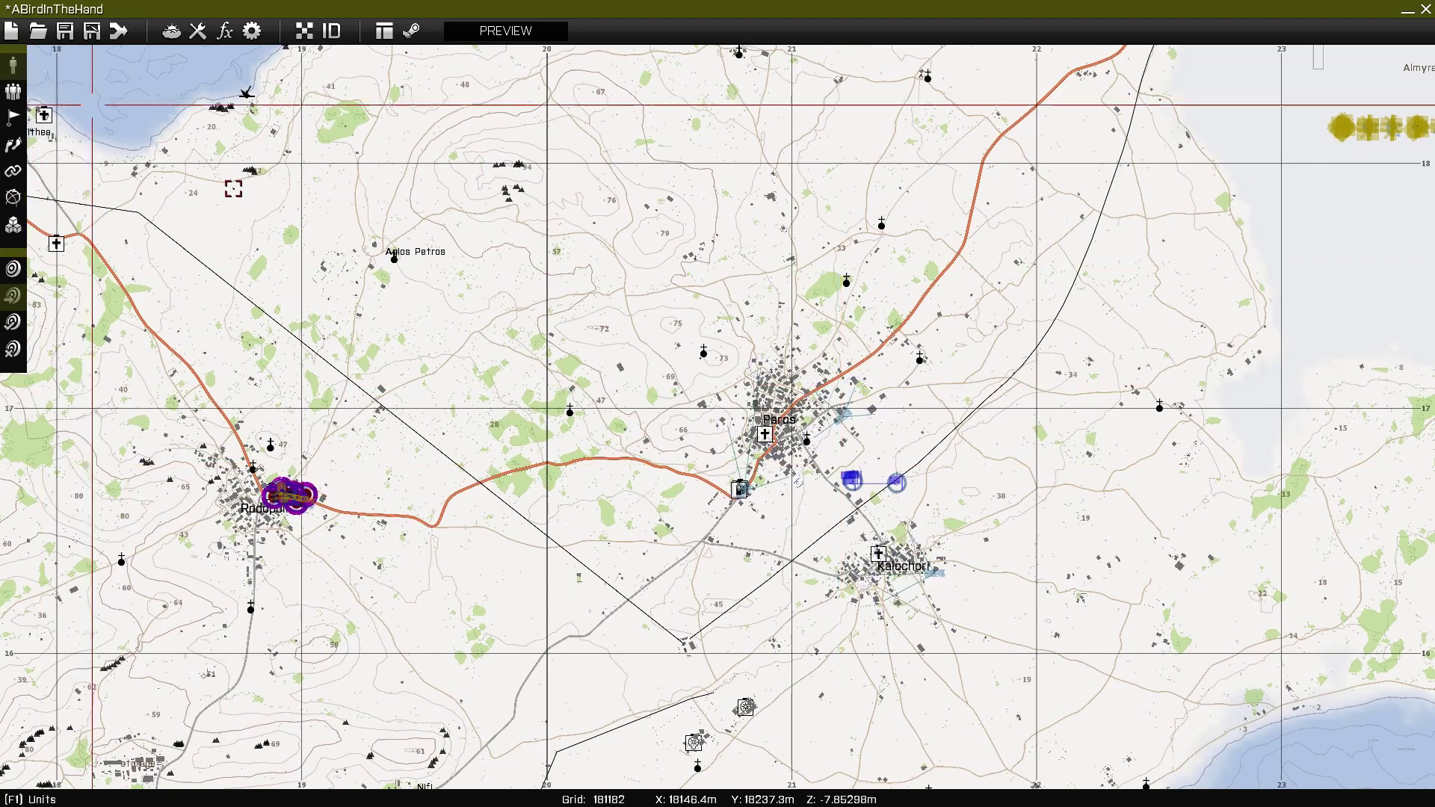
pyautogui.scroll(-4, 458, 275)
pyautogui.moveTo(471, 278); pyautogui.dragTo(631, 484, button='right')
pyautogui.scroll(-2, 635, 479)
pyautogui.scroll(-4, 888, 403)
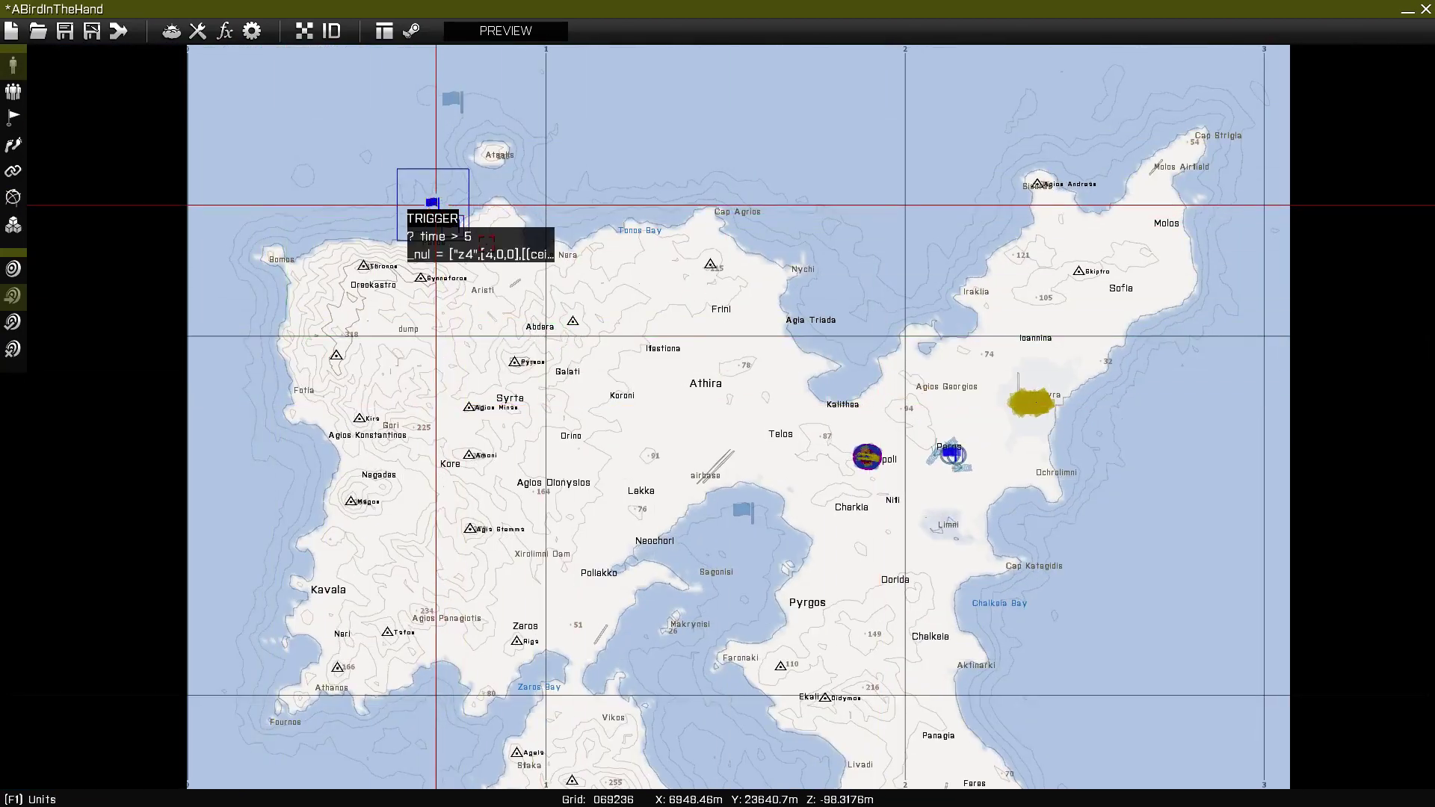
pyautogui.scroll(6, 951, 452)
pyautogui.scroll(-4, 829, 423)
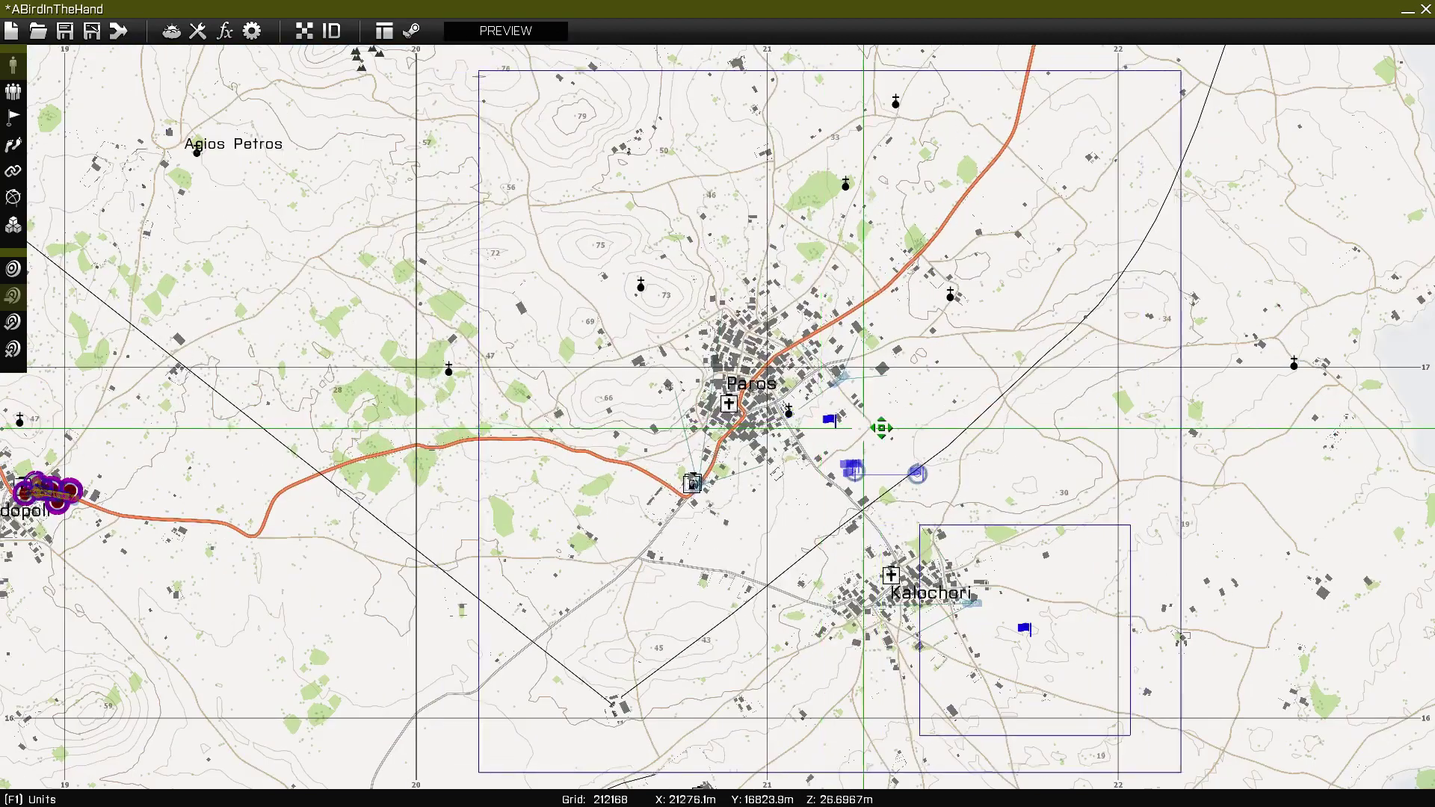
pyautogui.scroll(4, 882, 429)
pyautogui.moveTo(881, 429); pyautogui.dragTo(905, 435)
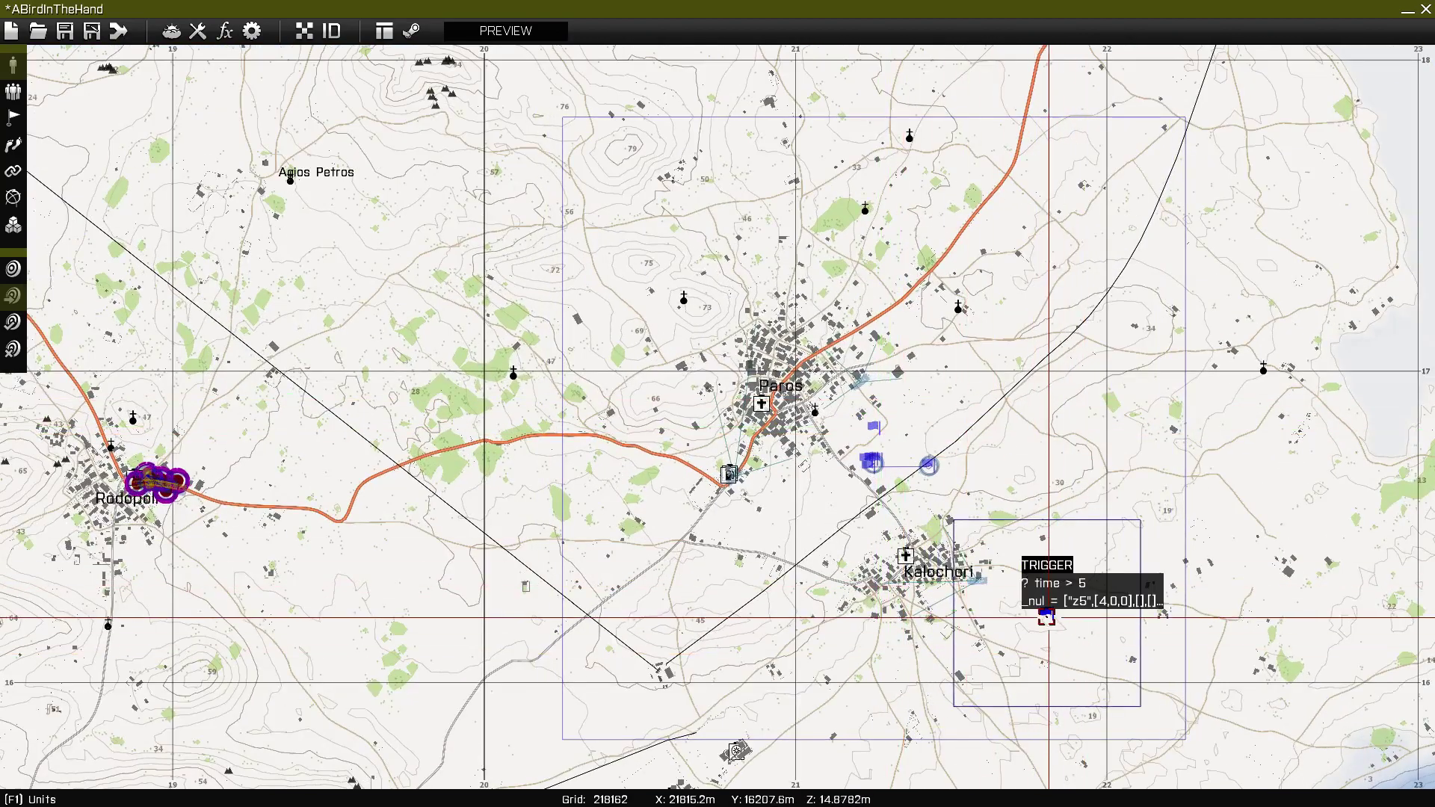
# Step: Move the smaller z5 zone trigger northeast of Paros and delete it
pyautogui.moveTo(1041, 593); pyautogui.dragTo(1047, 218)
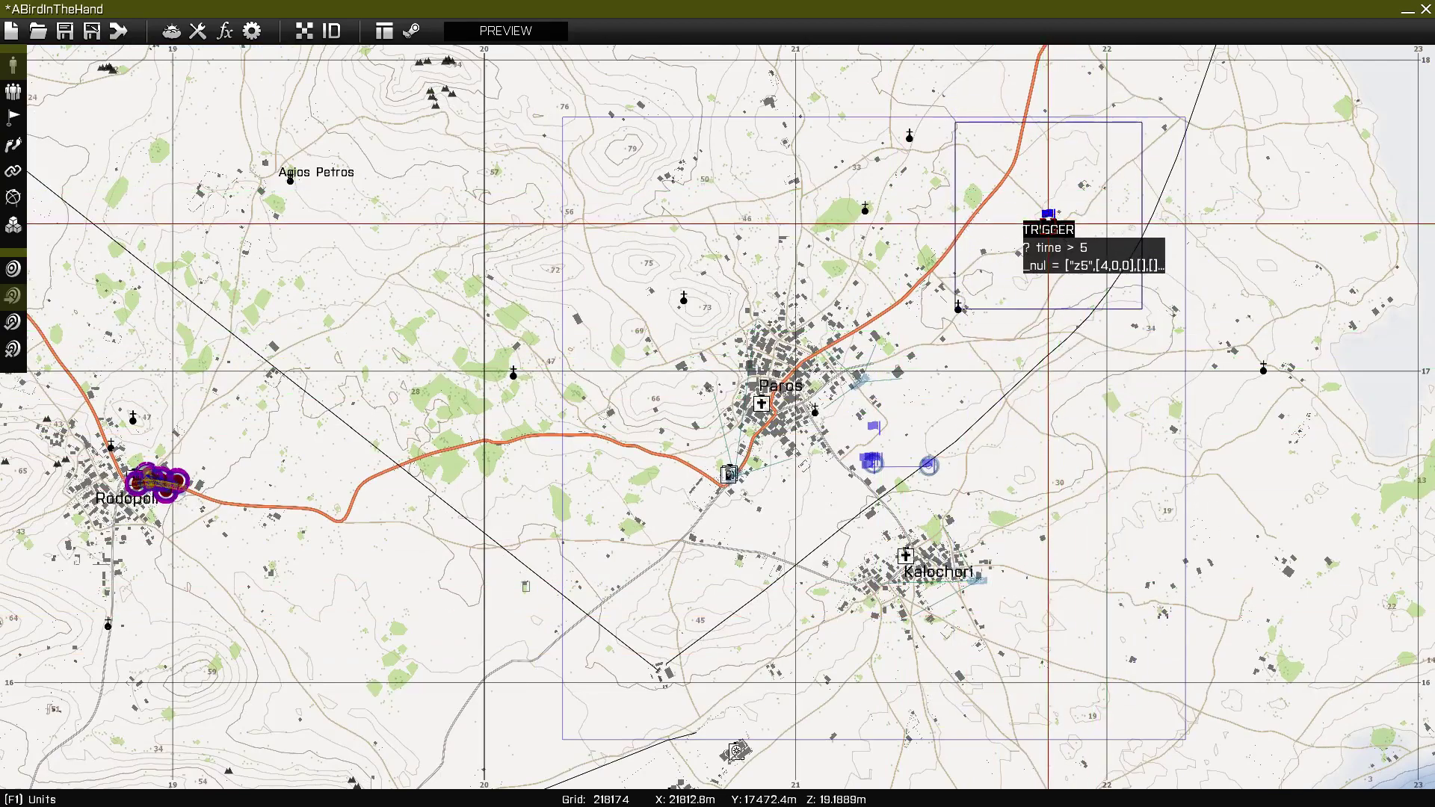
pyautogui.press('Delete')
pyautogui.scroll(-2, 1018, 304)
pyautogui.moveTo(973, 337); pyautogui.dragTo(835, 569, button='right')
pyautogui.scroll(3, 813, 574)
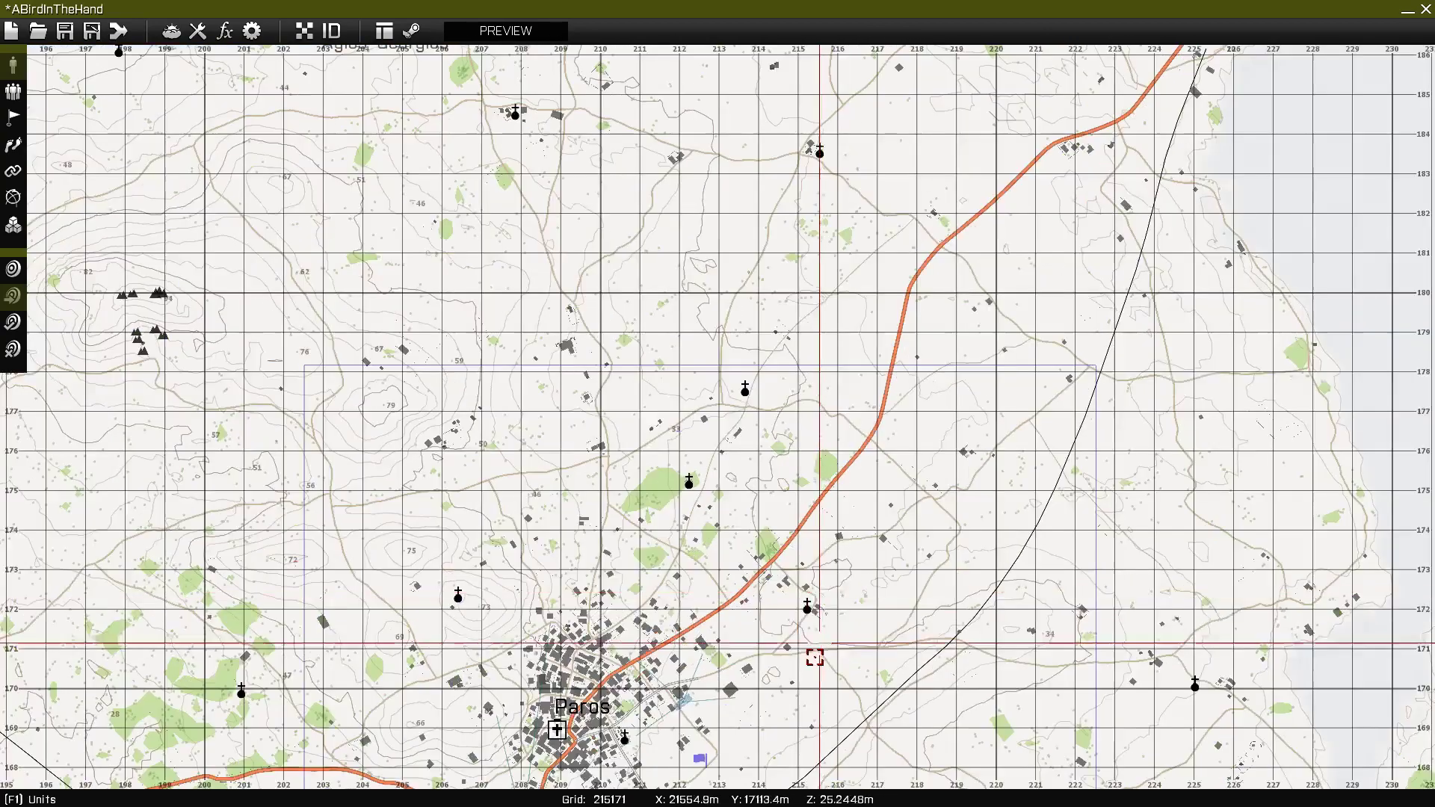
# Step: Change z4's DAC_Zone activation code to random 4 plus 6 for the first group and random 4 for the second, emptying the third
pyautogui.moveTo(813, 657); pyautogui.dragTo(839, 388, button='right')
pyautogui.doubleClick(726, 492)
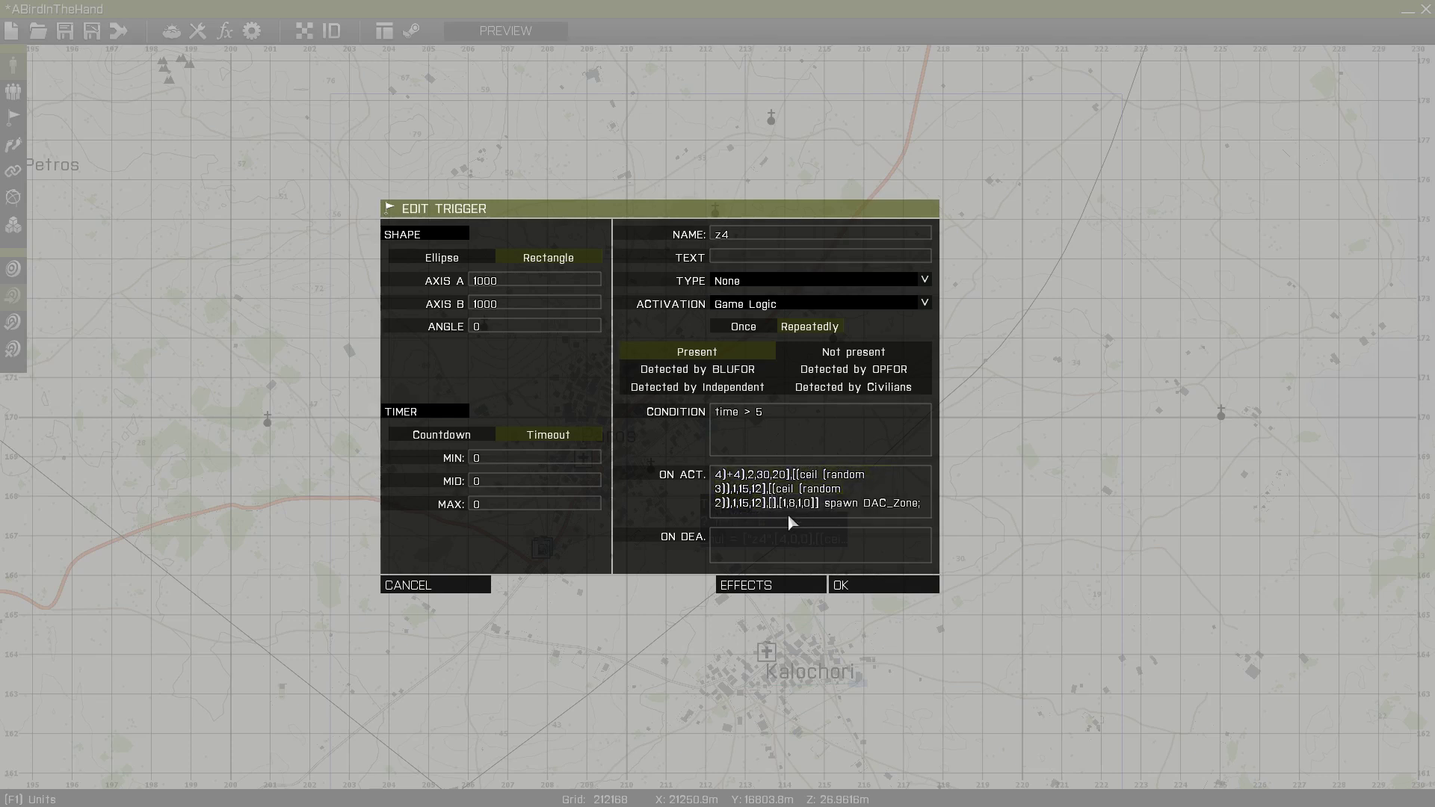
pyautogui.moveTo(769, 489); pyautogui.dragTo(758, 505)
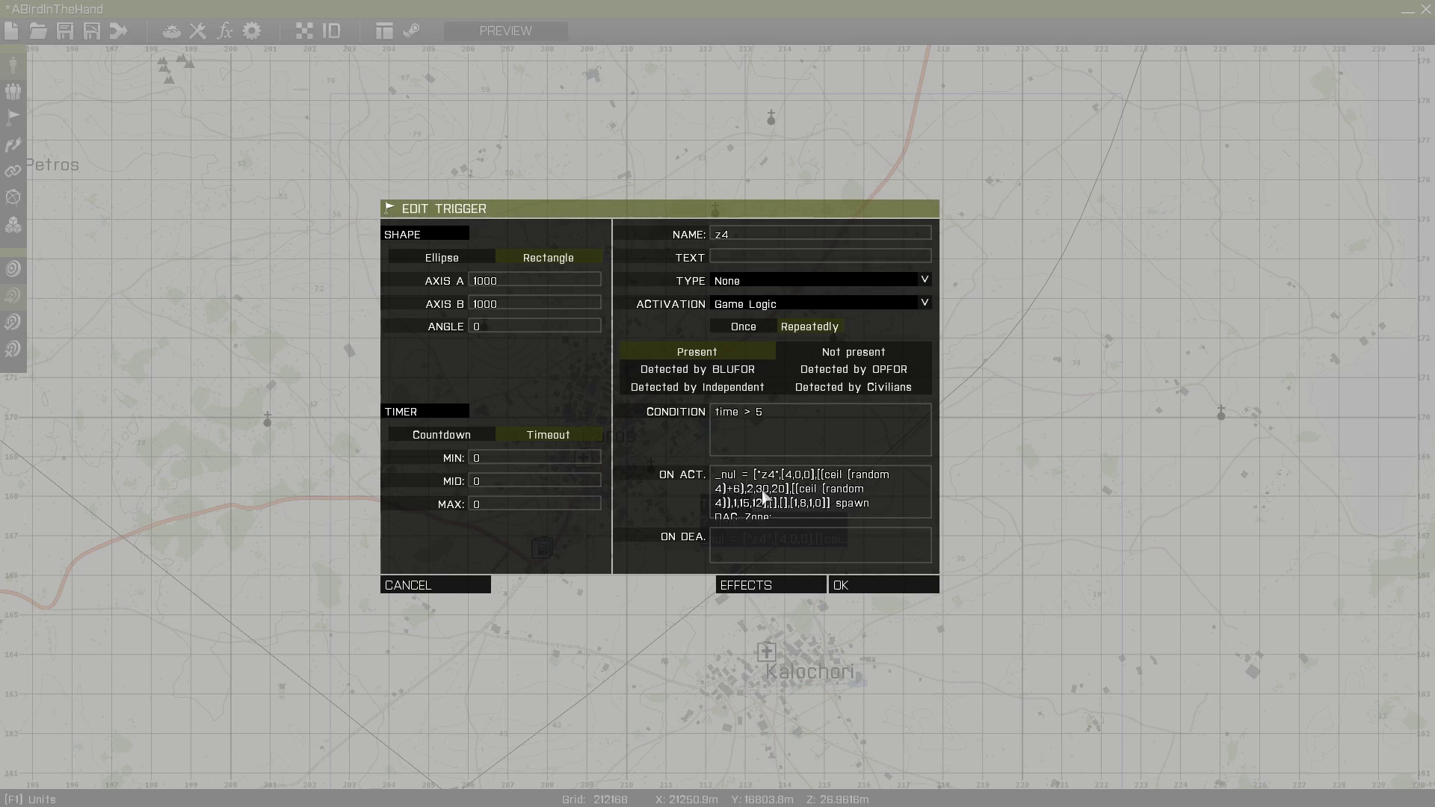
pyautogui.click(870, 583)
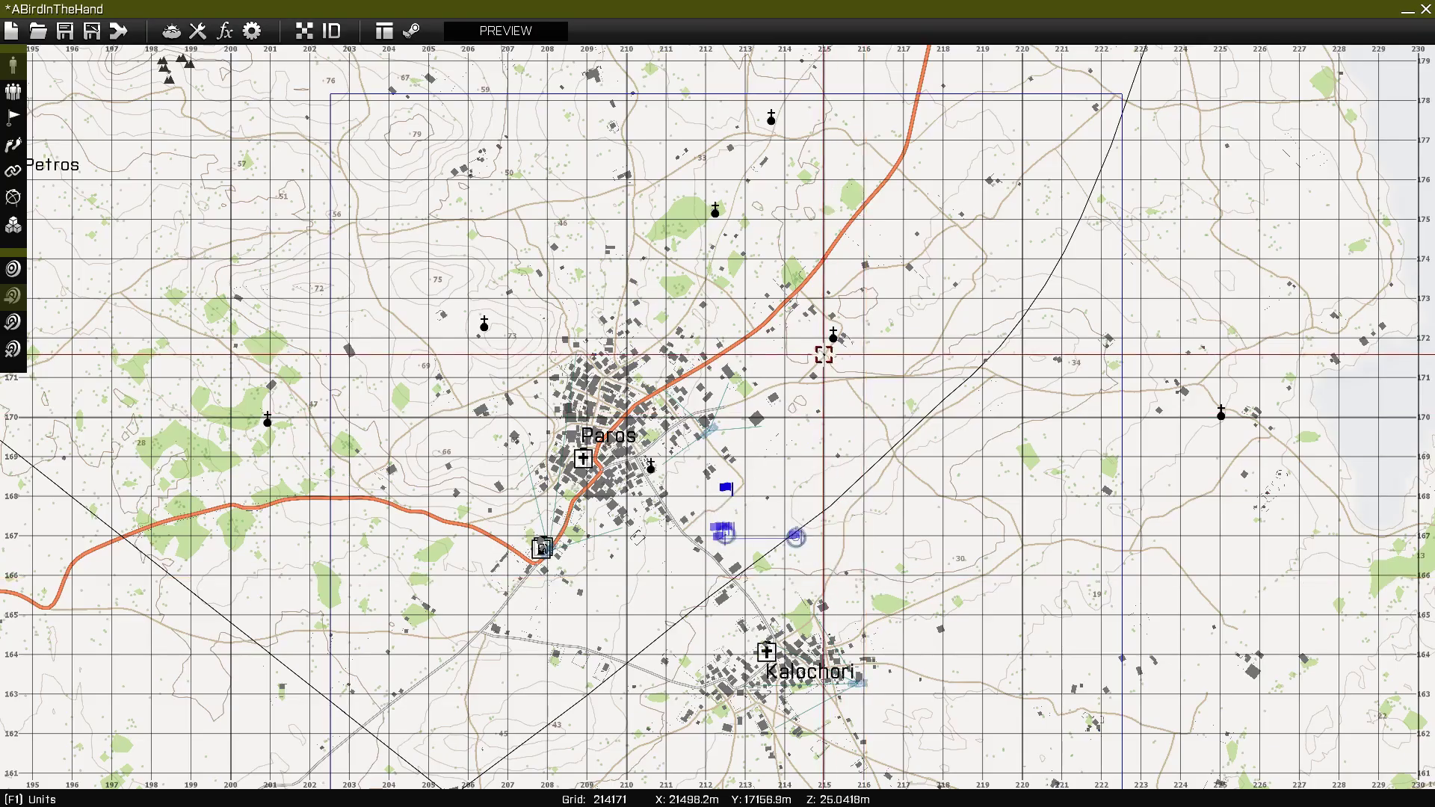
pyautogui.scroll(-5, 820, 356)
pyautogui.scroll(5, 668, 435)
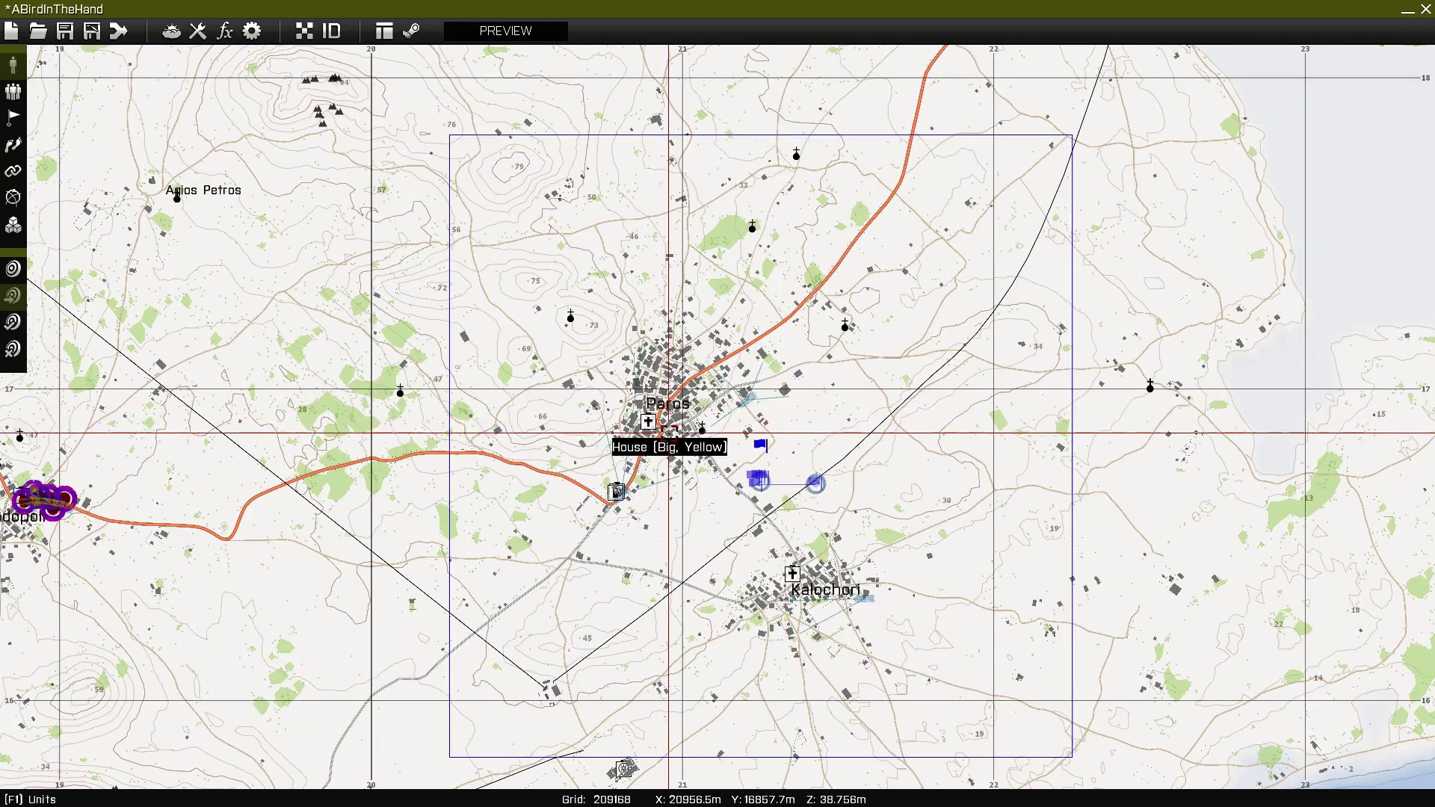
# Step: Move the FIA Game Logic onto the building beside the main road bend southwest of Paros
pyautogui.scroll(-3, 669, 435)
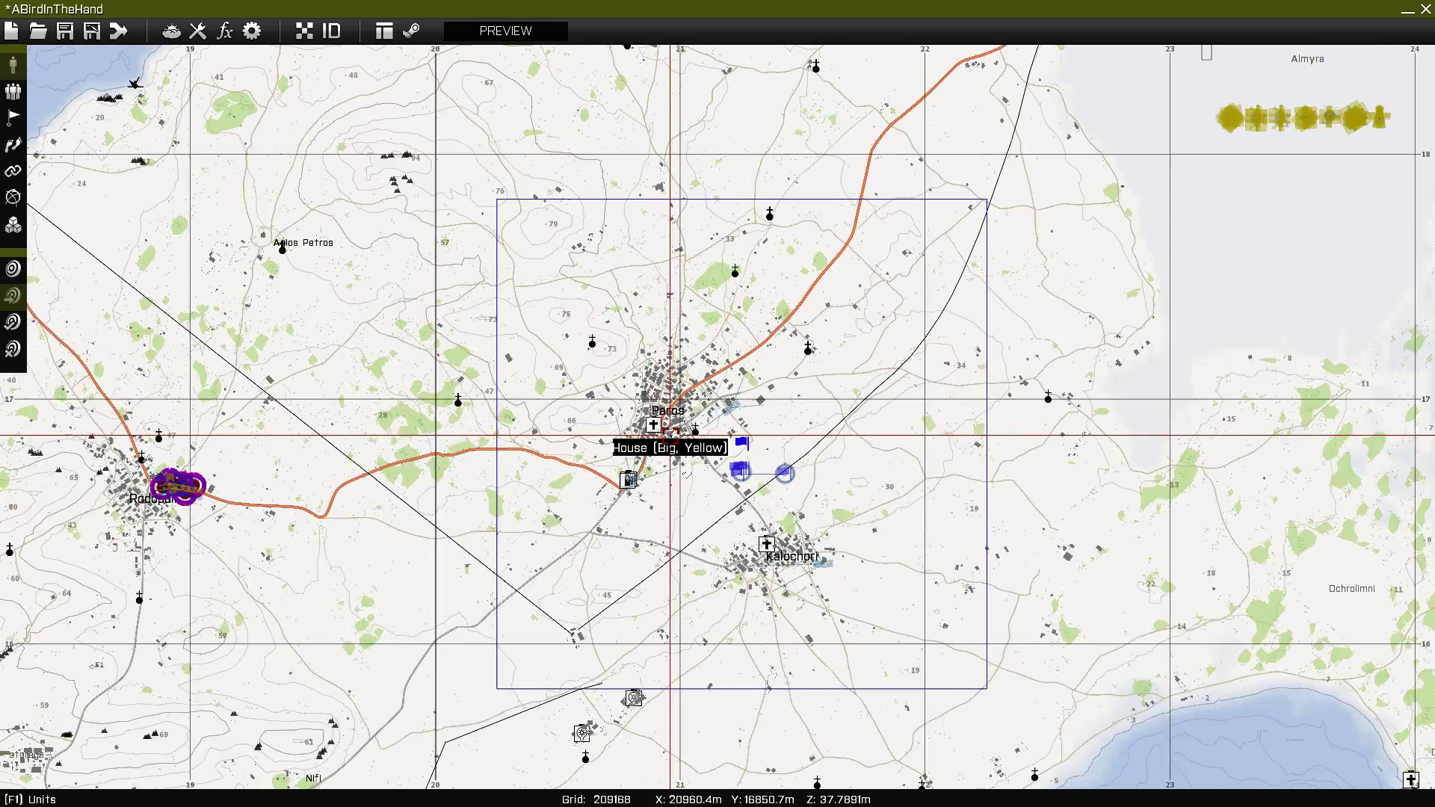
pyautogui.scroll(-3, 733, 442)
pyautogui.scroll(-1, 784, 420)
pyautogui.moveTo(784, 420); pyautogui.dragTo(906, 330, button='right')
pyautogui.scroll(-2, 907, 330)
pyautogui.moveTo(503, 457); pyautogui.dragTo(942, 323)
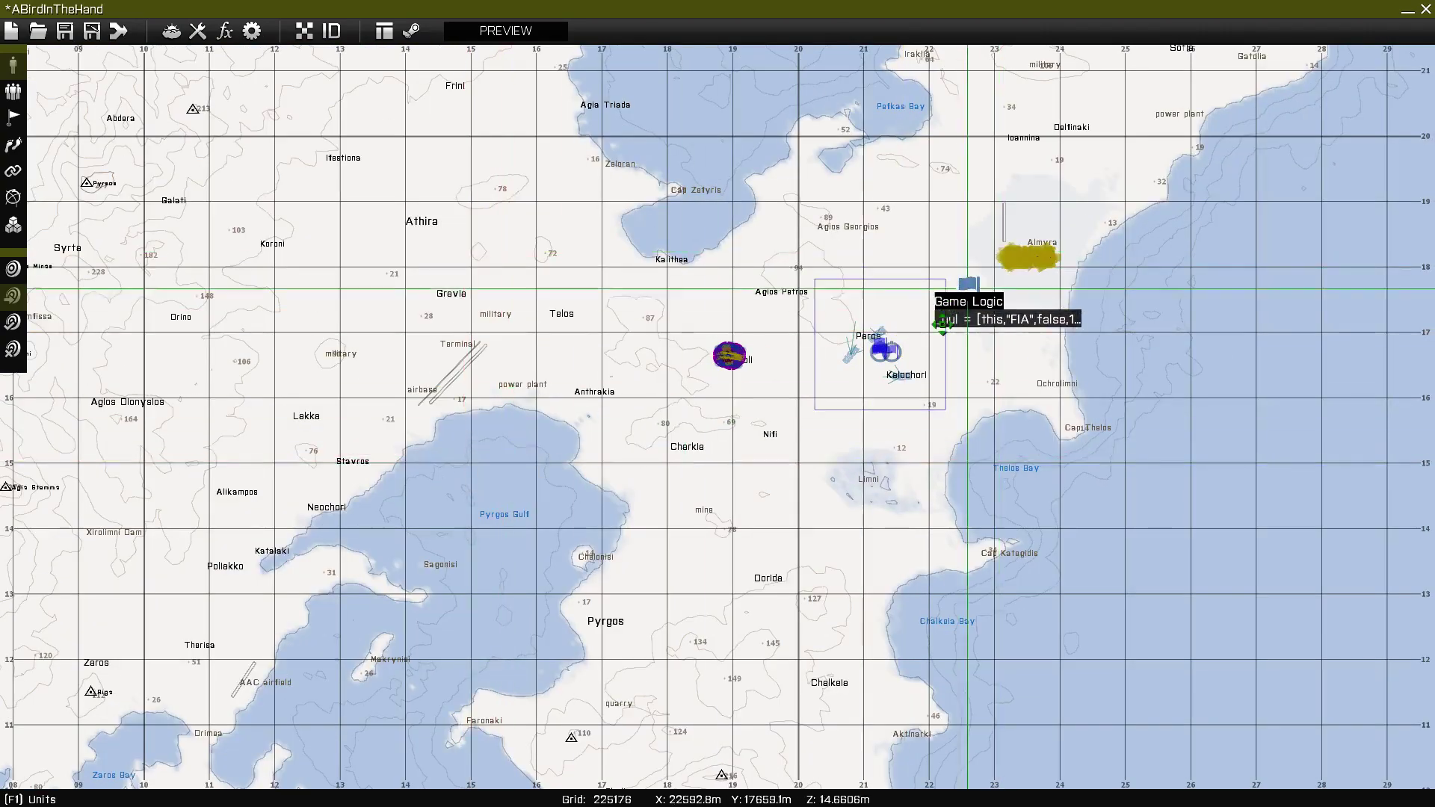
pyautogui.scroll(10, 942, 325)
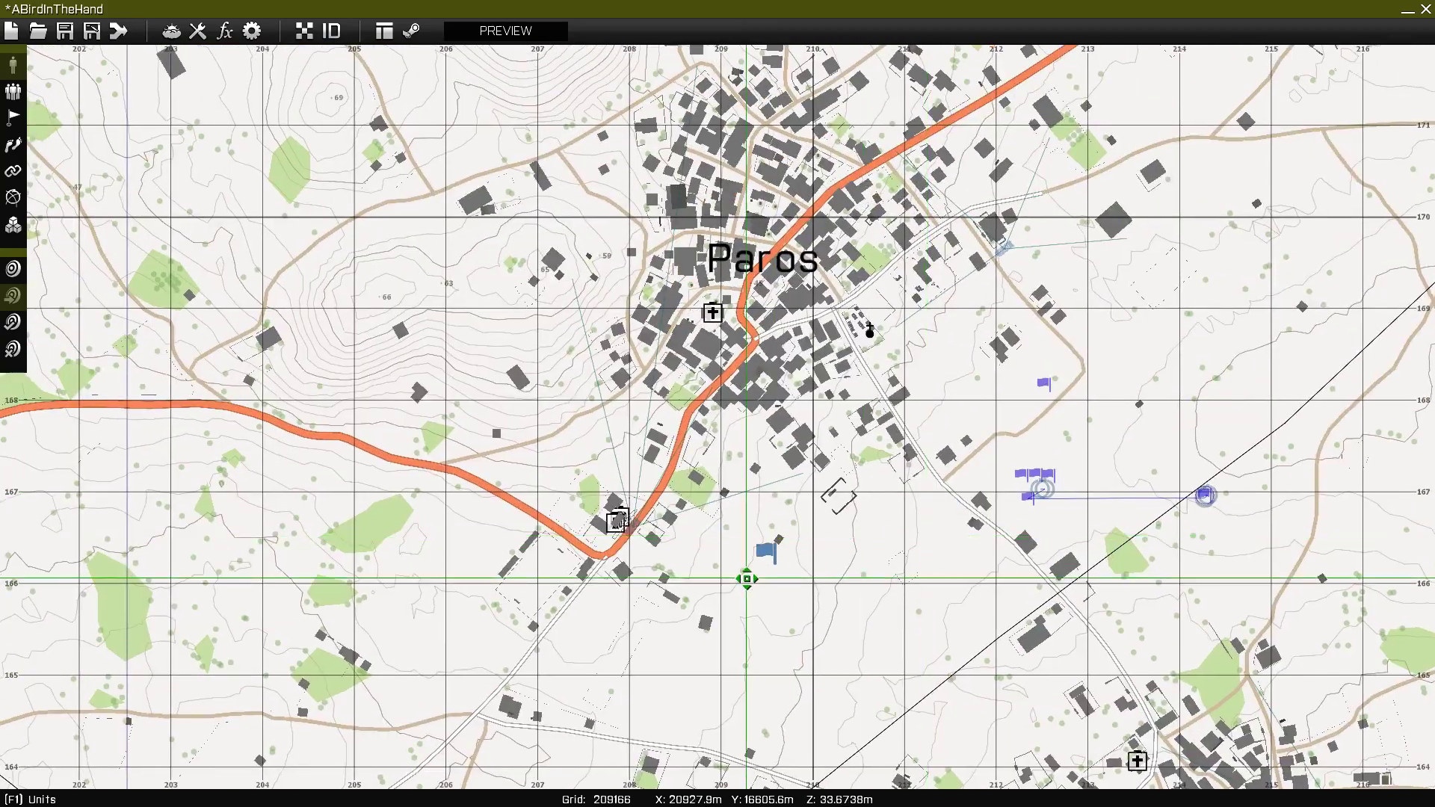
pyautogui.scroll(5, 616, 518)
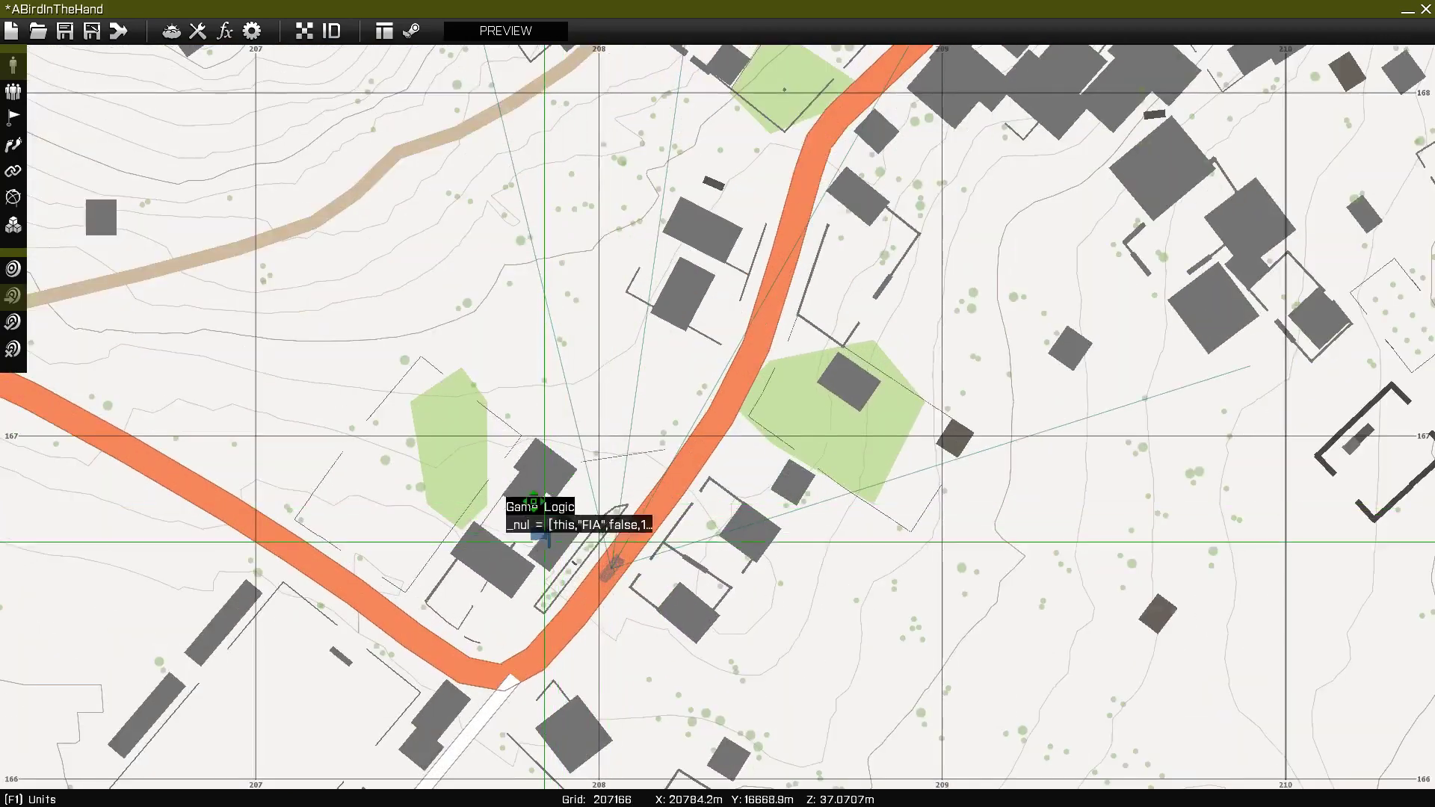
pyautogui.moveTo(544, 542); pyautogui.dragTo(532, 490)
# Step: Place copies of the FIA Game Logic on buildings at the south, southeast and east edges of Paros
pyautogui.scroll(-5, 541, 484)
pyautogui.scroll(3, 653, 500)
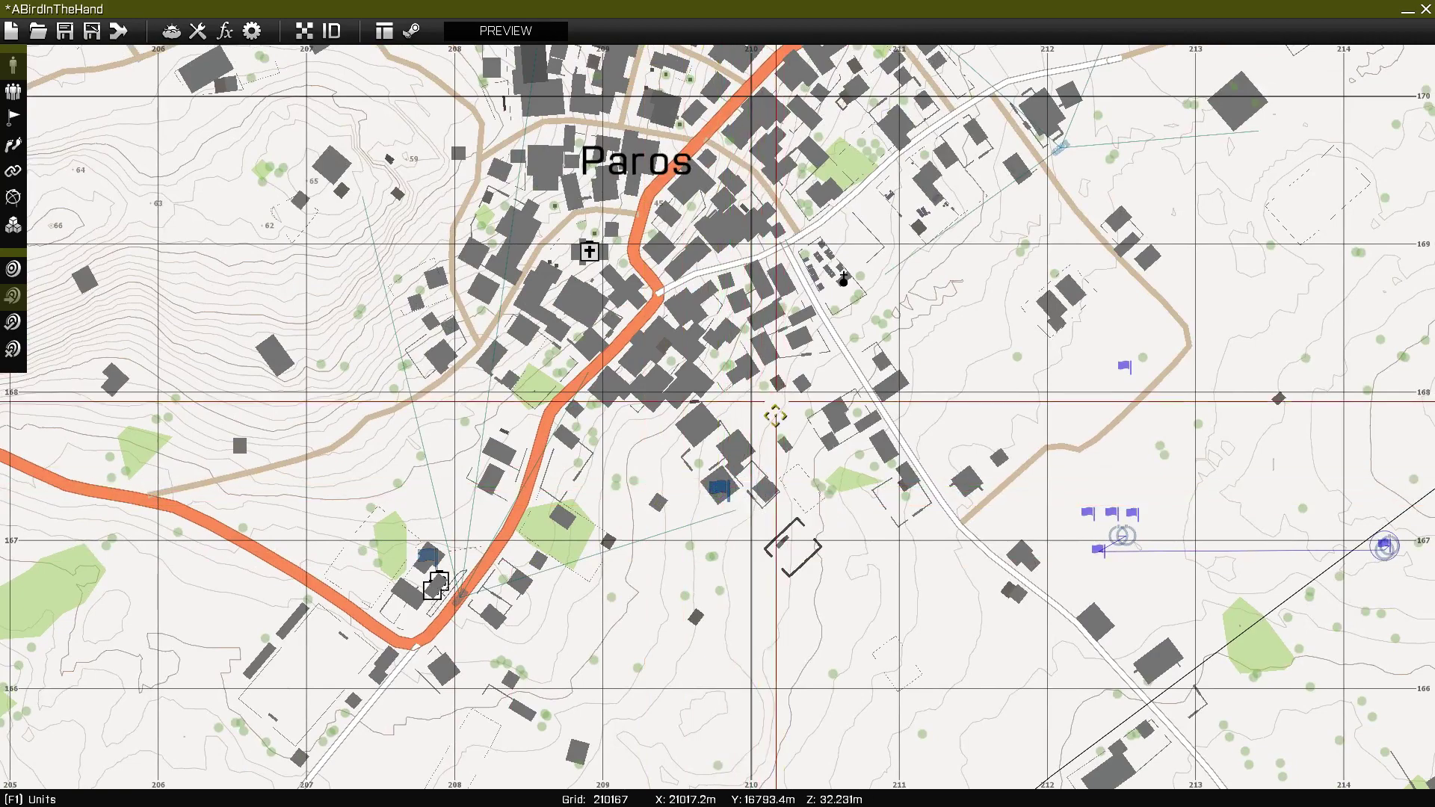
pyautogui.scroll(2, 775, 411)
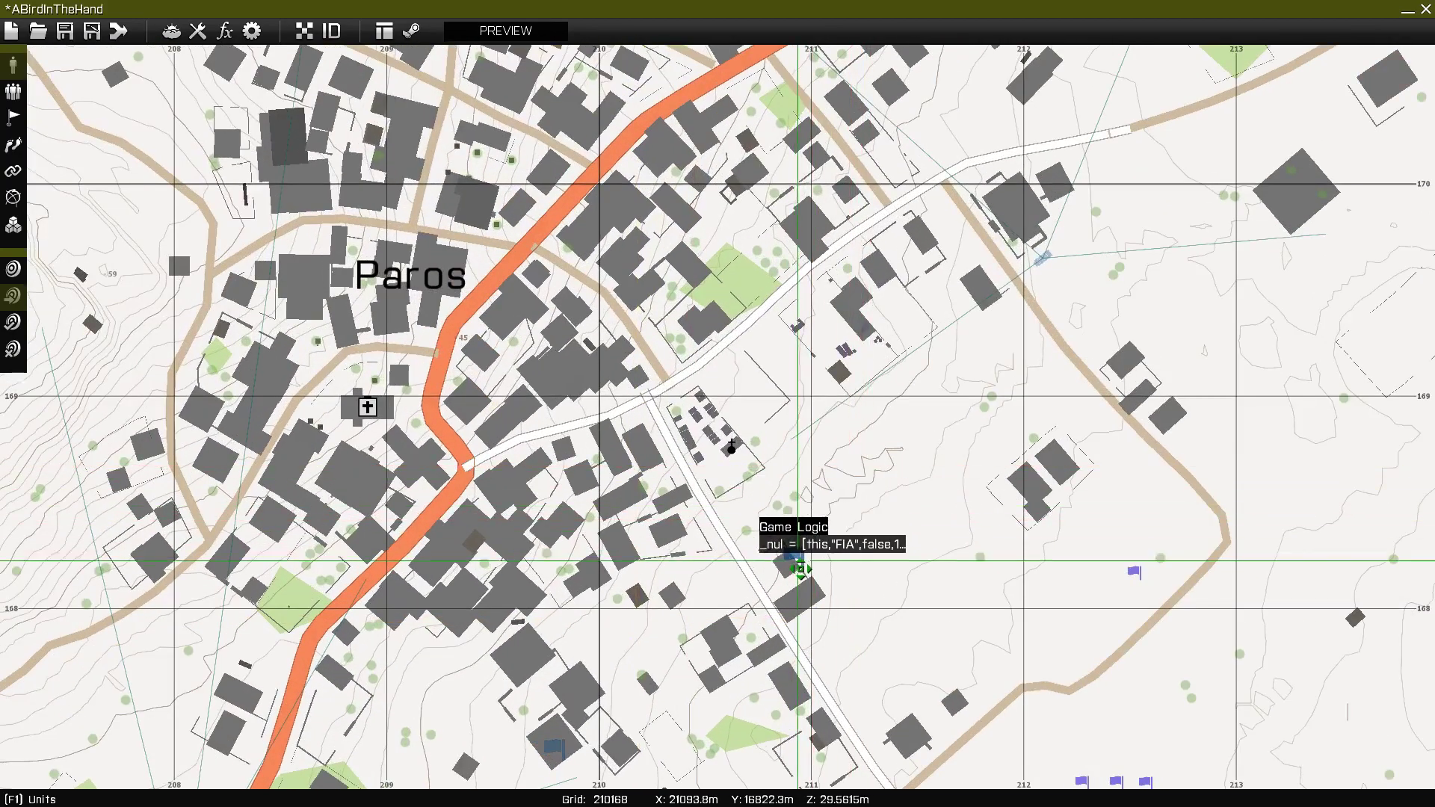
pyautogui.moveTo(867, 420); pyautogui.dragTo(614, 585, button='right')
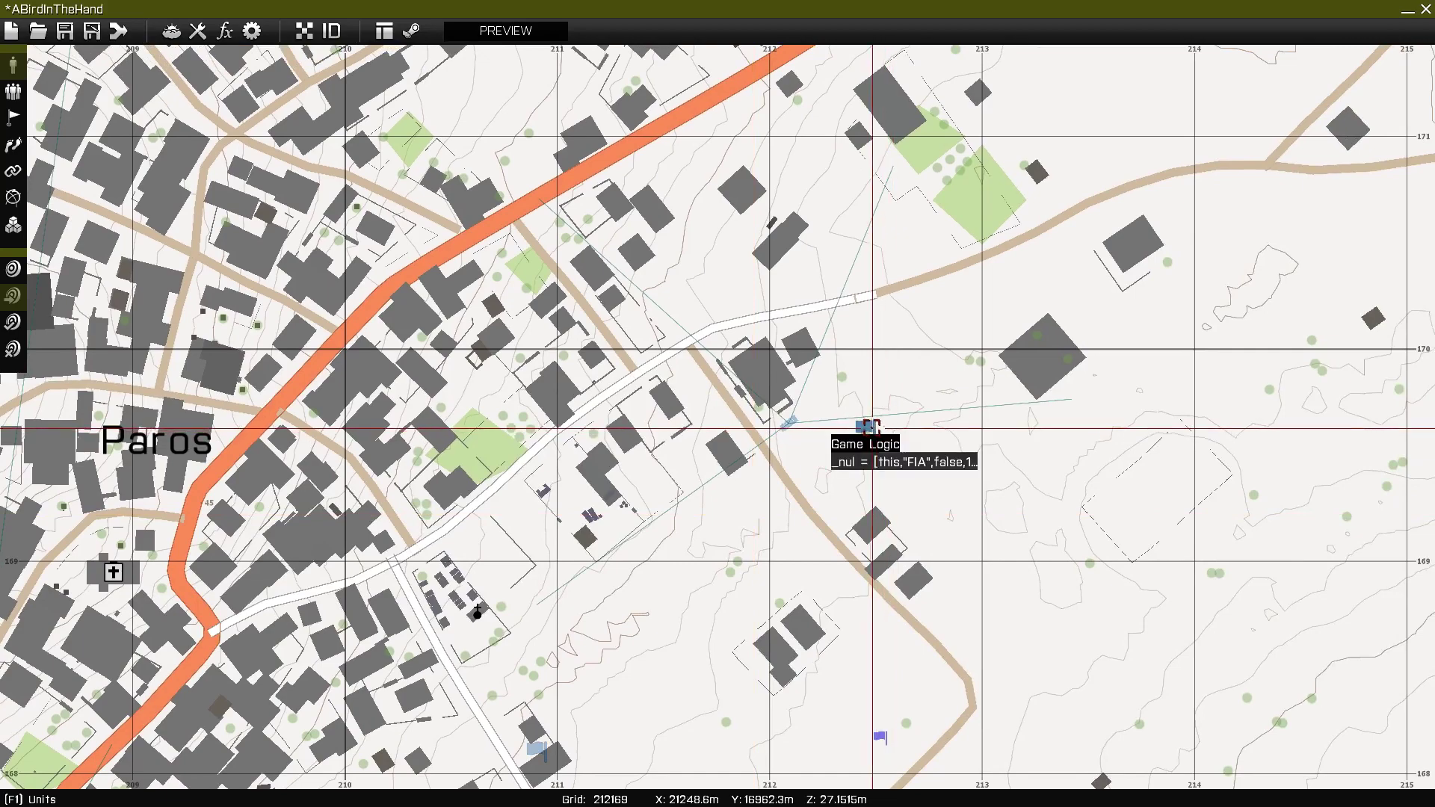
pyautogui.moveTo(776, 377); pyautogui.dragTo(771, 386)
# Step: Add FIA Game Logic copies on the large building northeast of Paros and on the building beside the track junction north of town
pyautogui.moveTo(859, 308); pyautogui.dragTo(822, 493, button='right')
pyautogui.hotkey('ctrl', 'v')
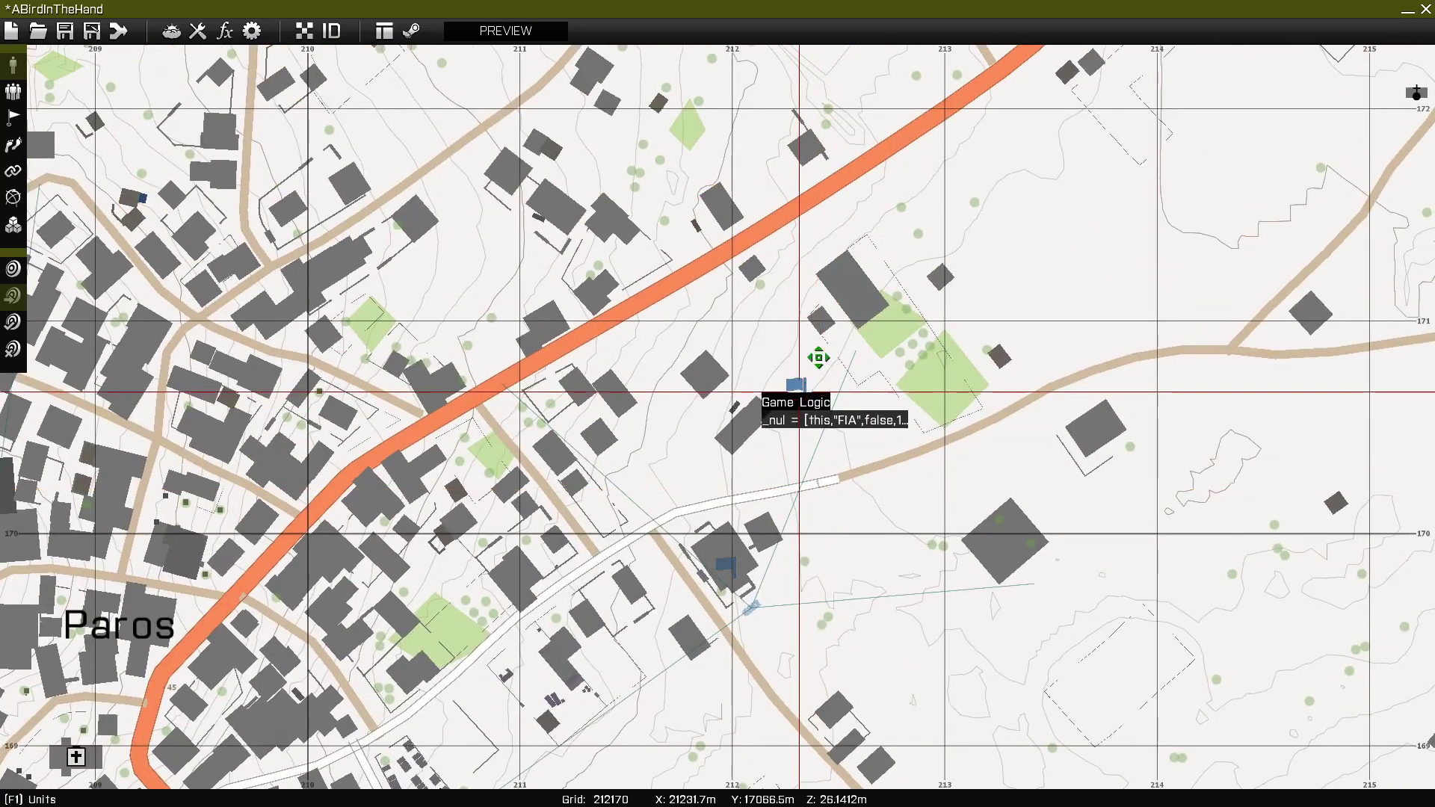
pyautogui.moveTo(560, 343); pyautogui.dragTo(918, 287, button='right')
pyautogui.scroll(-2, 769, 413)
pyautogui.moveTo(667, 126); pyautogui.dragTo(730, 288, button='right')
pyautogui.scroll(3, 693, 279)
pyautogui.hotkey('ctrl', 'v')
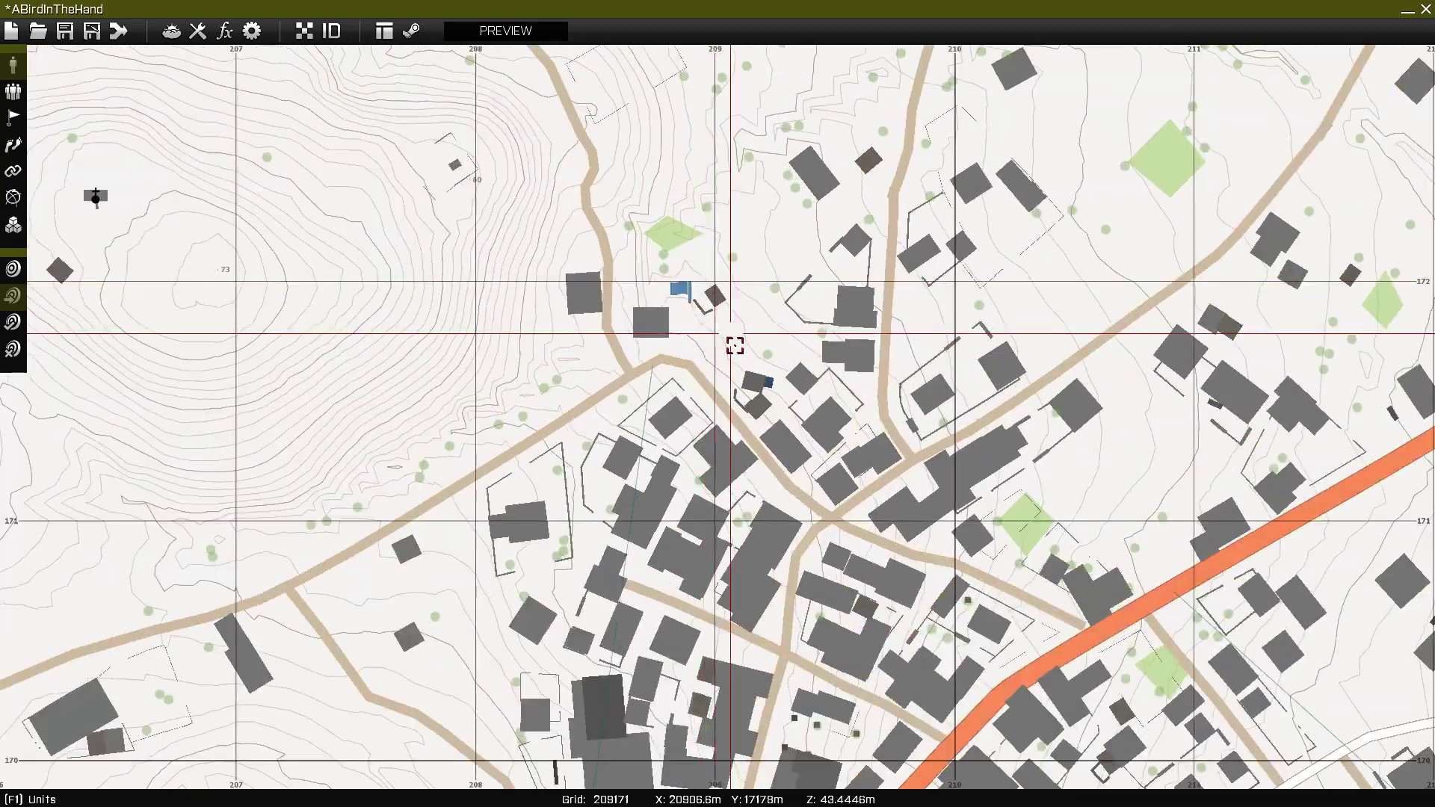
pyautogui.moveTo(680, 284); pyautogui.dragTo(654, 323)
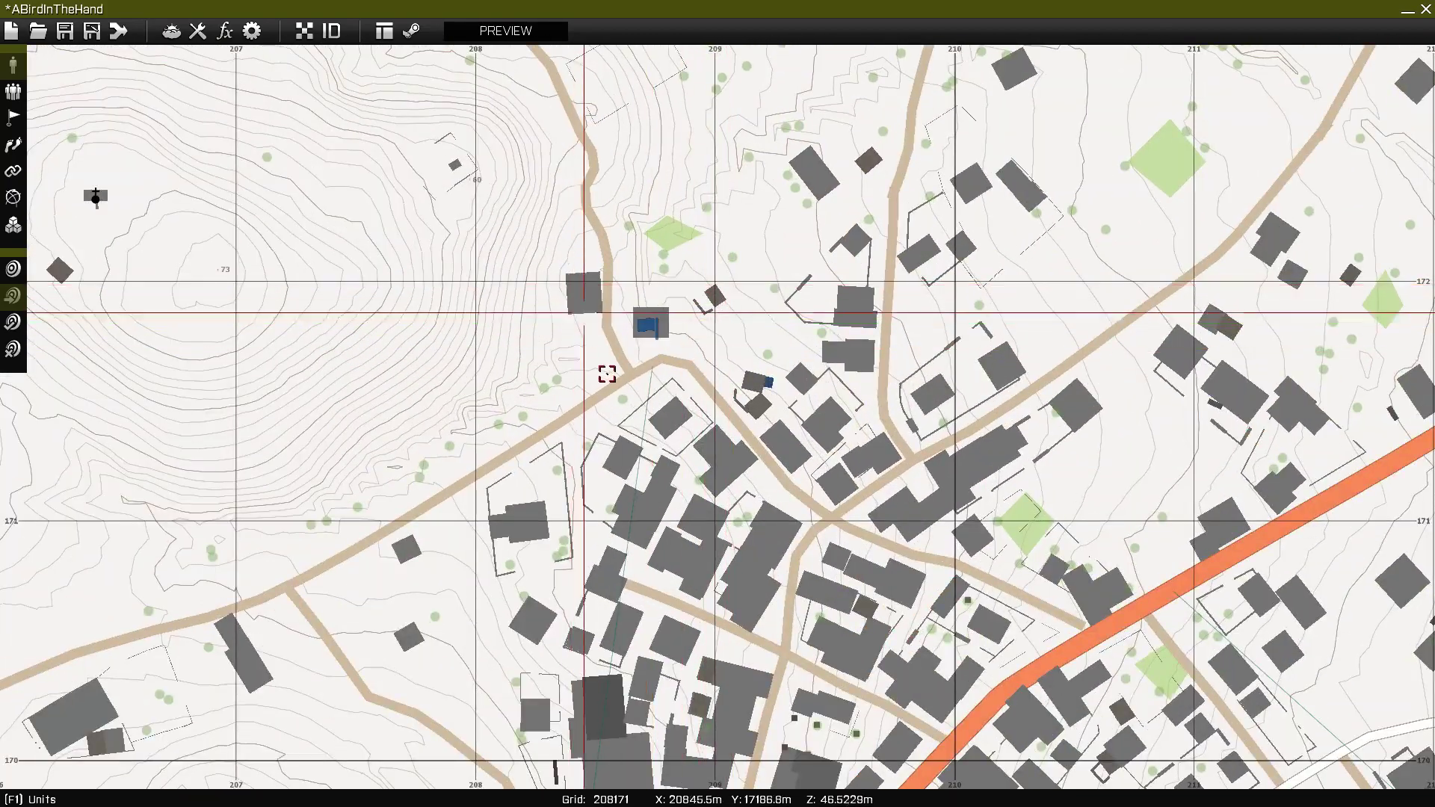
# Step: Place another FIA Game Logic copy on the isolated destroyed house on the hillside west of Paros
pyautogui.scroll(-4, 609, 385)
pyautogui.moveTo(651, 441); pyautogui.dragTo(628, 140, button='right')
pyautogui.scroll(-2, 627, 142)
pyautogui.moveTo(771, 386); pyautogui.dragTo(723, 541, button='right')
pyautogui.scroll(2, 693, 345)
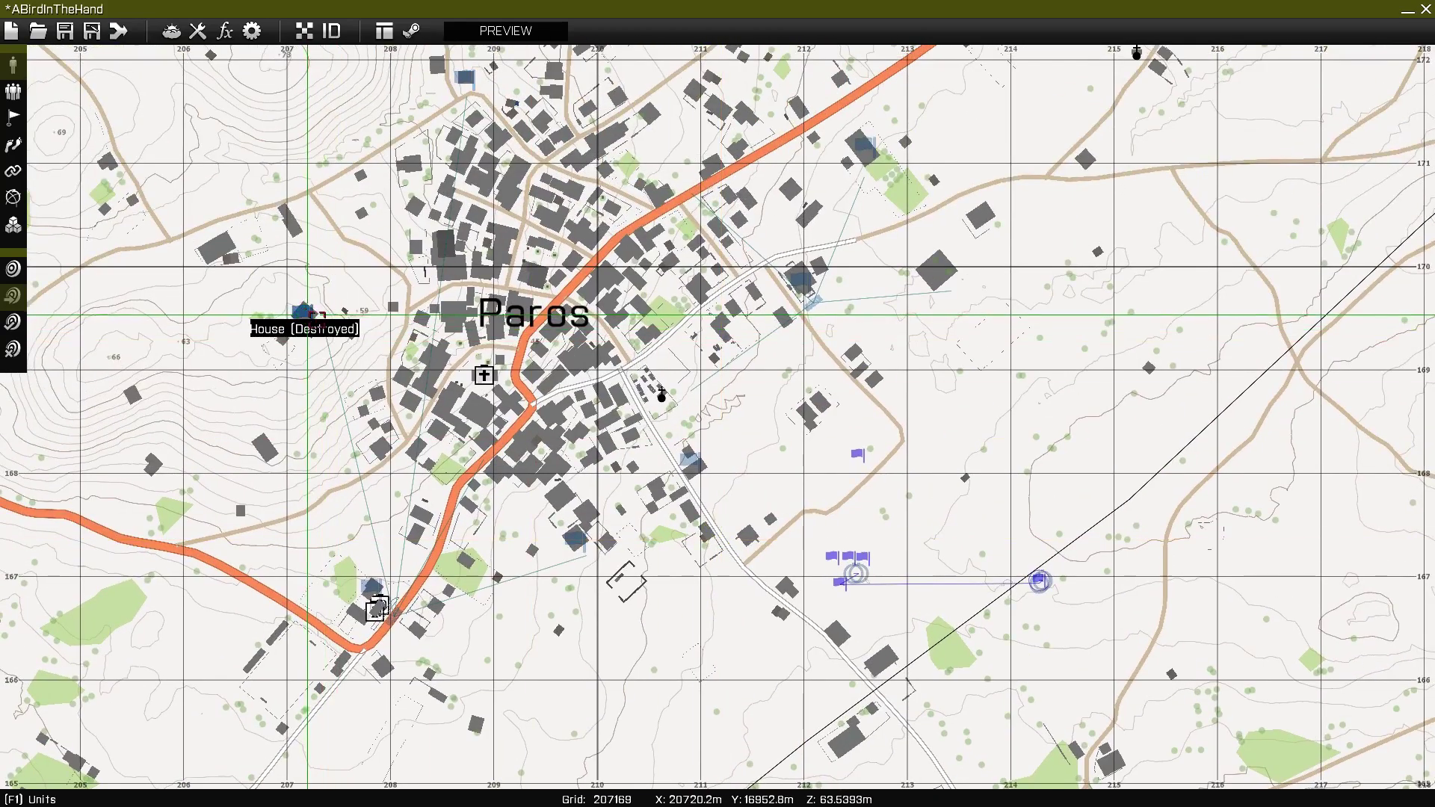
# Step: Place an FIA Game Logic copy on the large abandoned house in the centre of Kalochori
pyautogui.moveTo(449, 374); pyautogui.dragTo(374, 126, button='right')
pyautogui.scroll(-1, 500, 223)
pyautogui.scroll(3, 841, 464)
pyautogui.moveTo(841, 464); pyautogui.dragTo(582, 192, button='right')
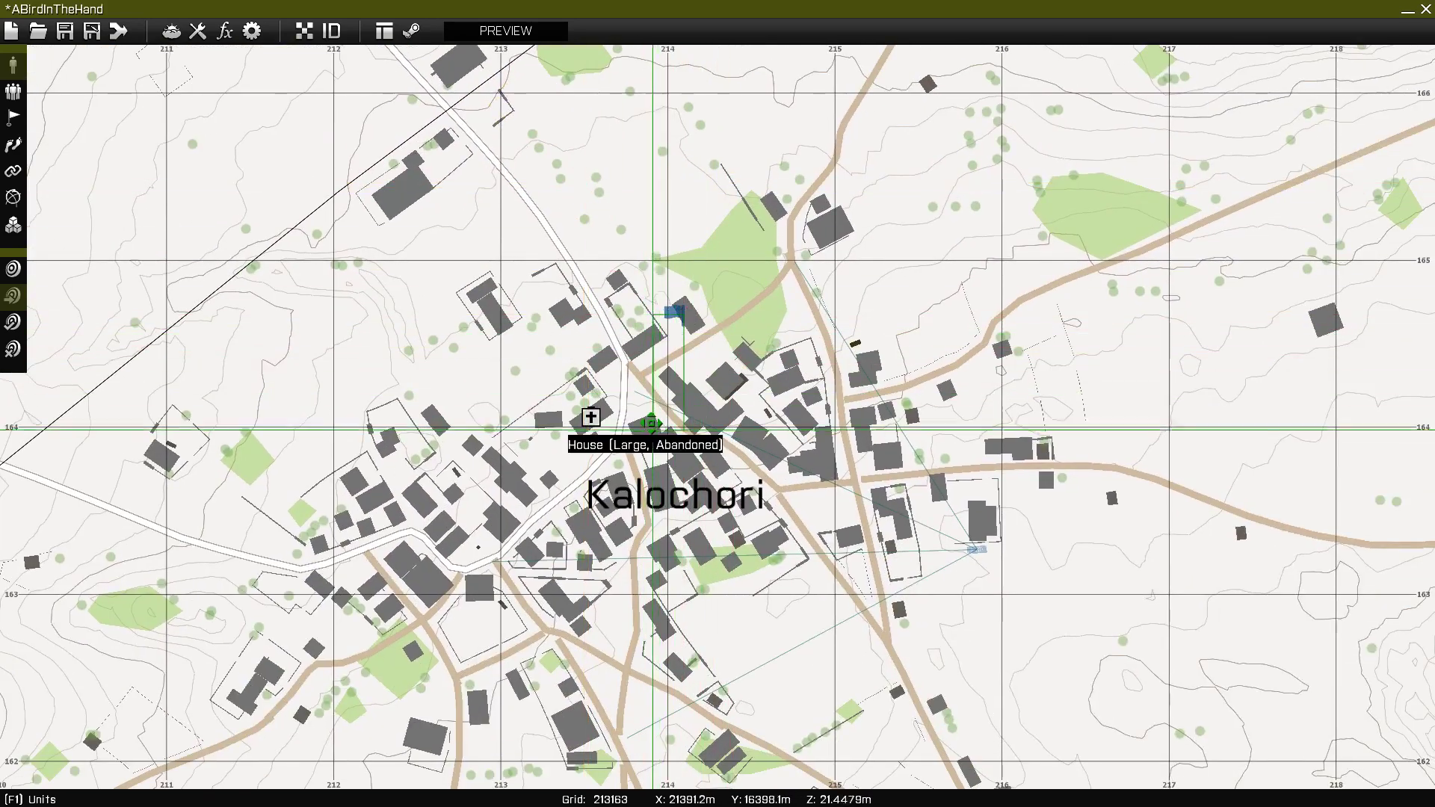
pyautogui.moveTo(673, 315); pyautogui.dragTo(645, 426)
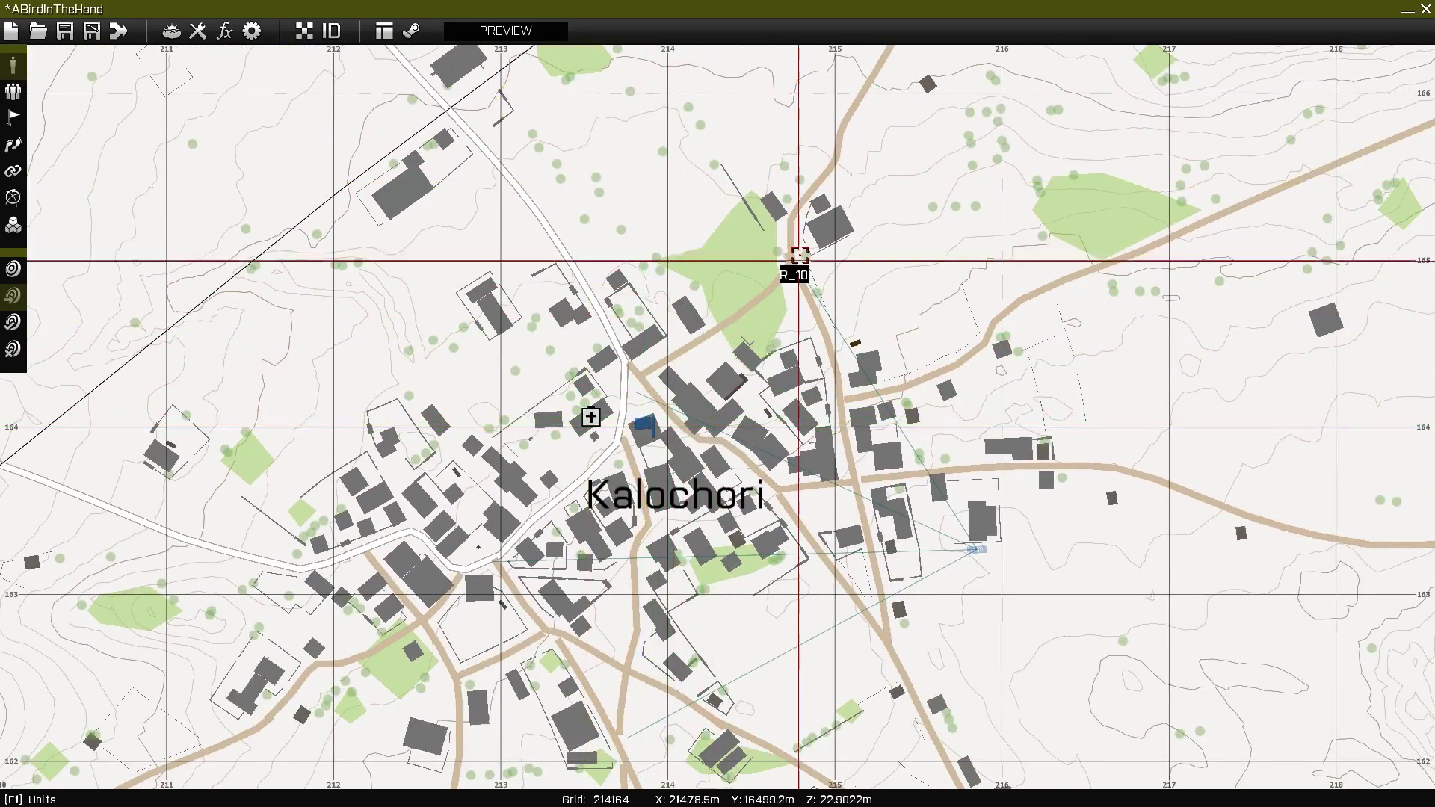
# Step: Add FIA Game Logic copies on outlying buildings northeast, east, south and southwest of Kalochori's centre
pyautogui.hotkey('ctrl', 'v')
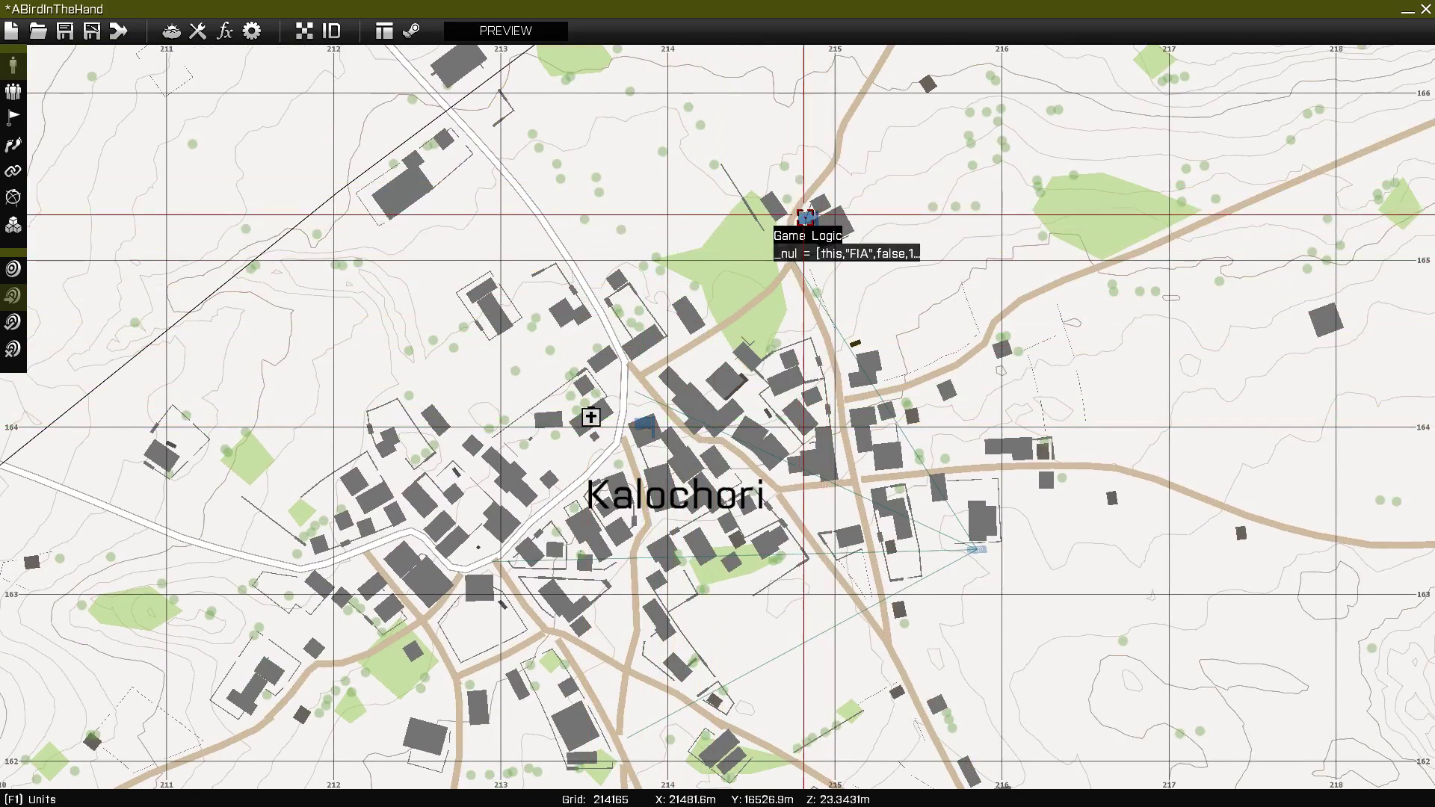
pyautogui.moveTo(805, 218); pyautogui.dragTo(824, 225)
pyautogui.moveTo(937, 292); pyautogui.dragTo(730, 215, button='right')
pyautogui.hotkey('ctrl', 'v')
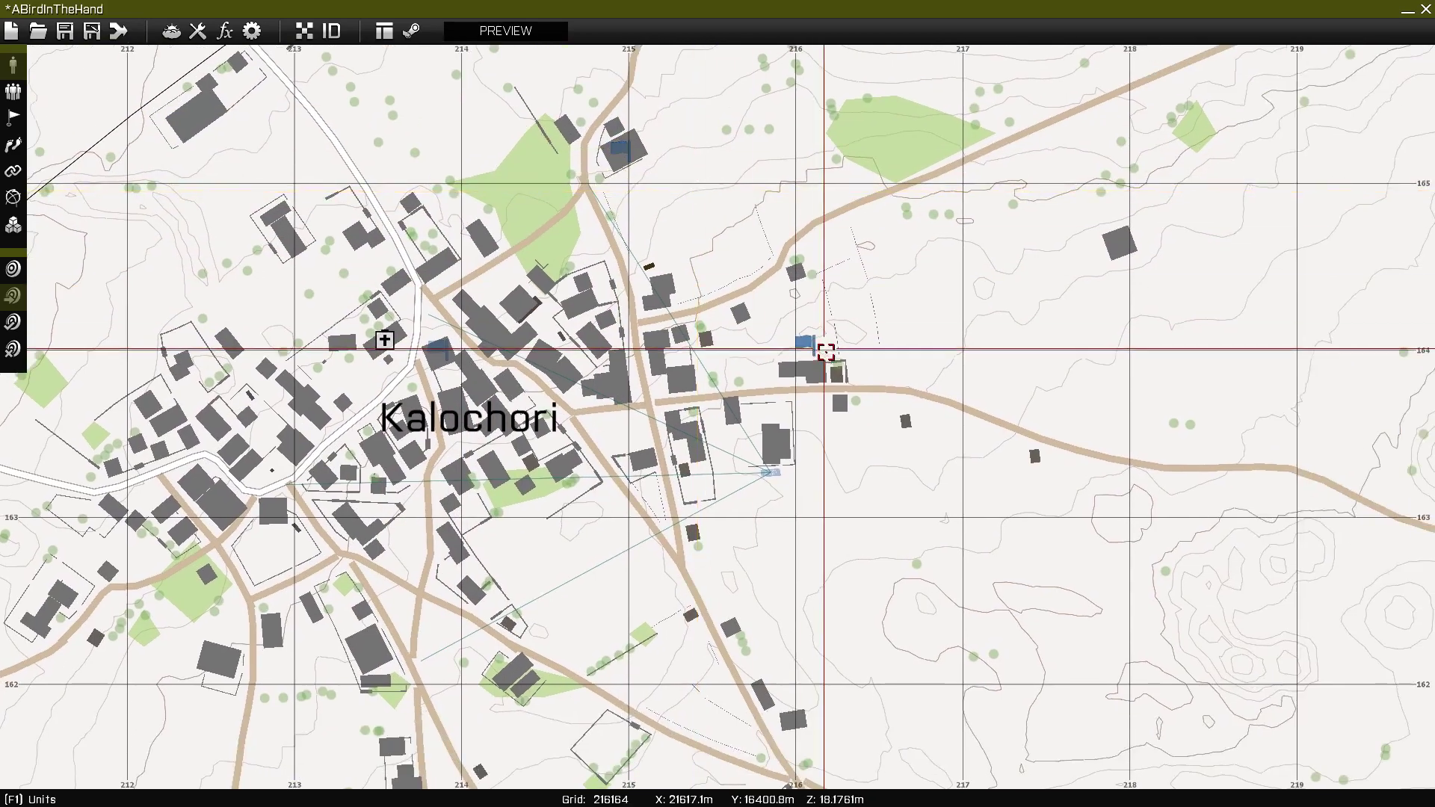
pyautogui.moveTo(808, 343); pyautogui.dragTo(781, 456)
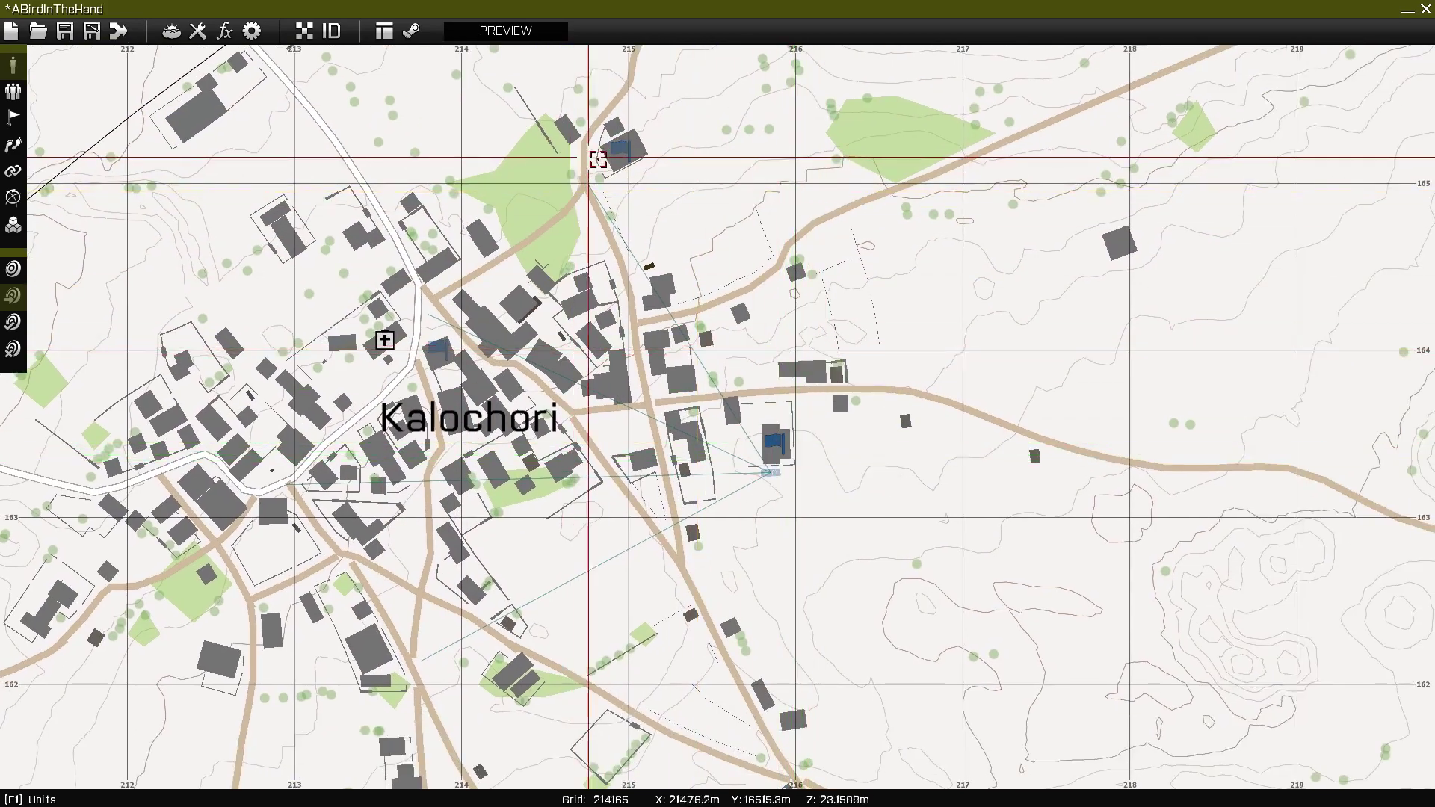
pyautogui.moveTo(620, 283); pyautogui.dragTo(775, 64, button='right')
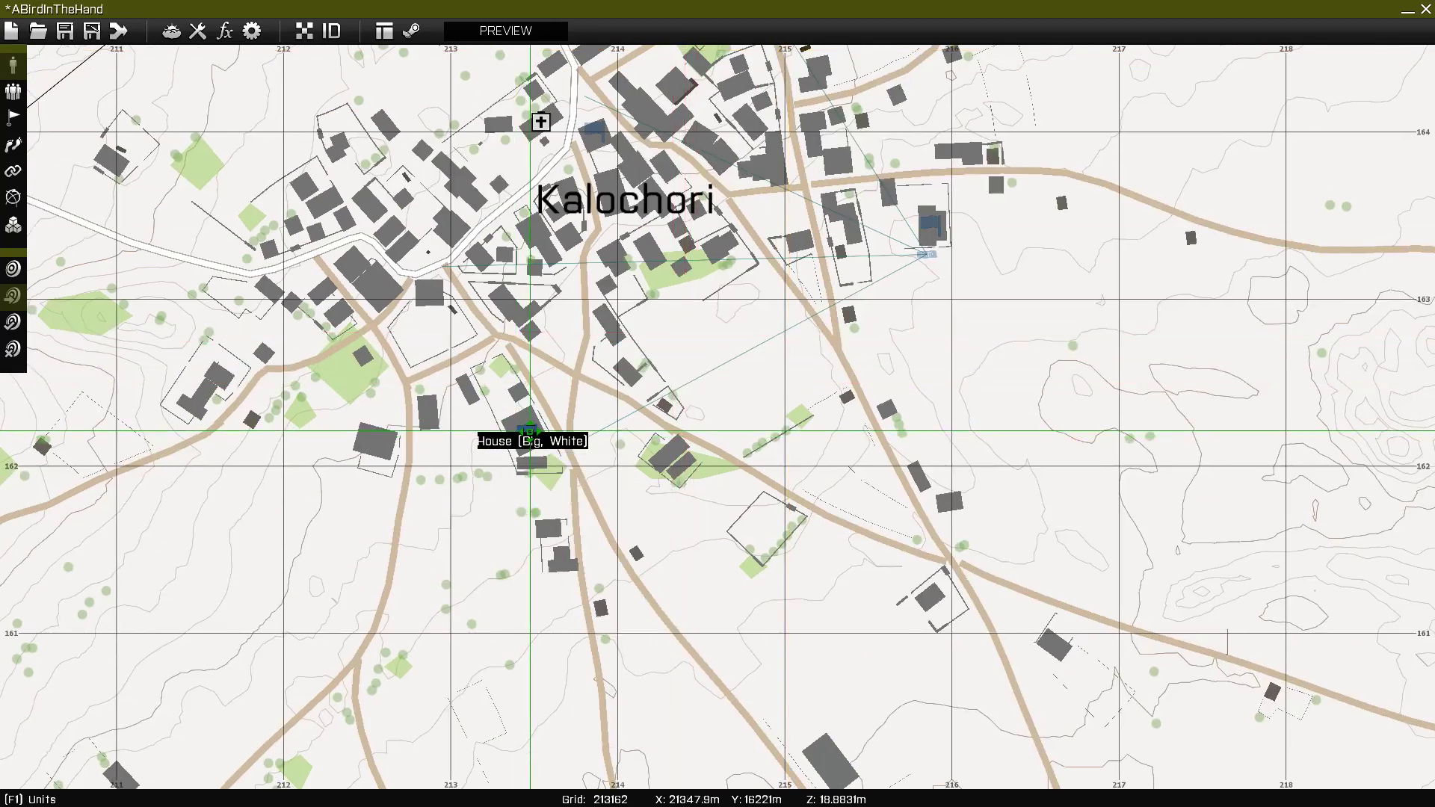
pyautogui.moveTo(452, 319); pyautogui.dragTo(692, 371, button='right')
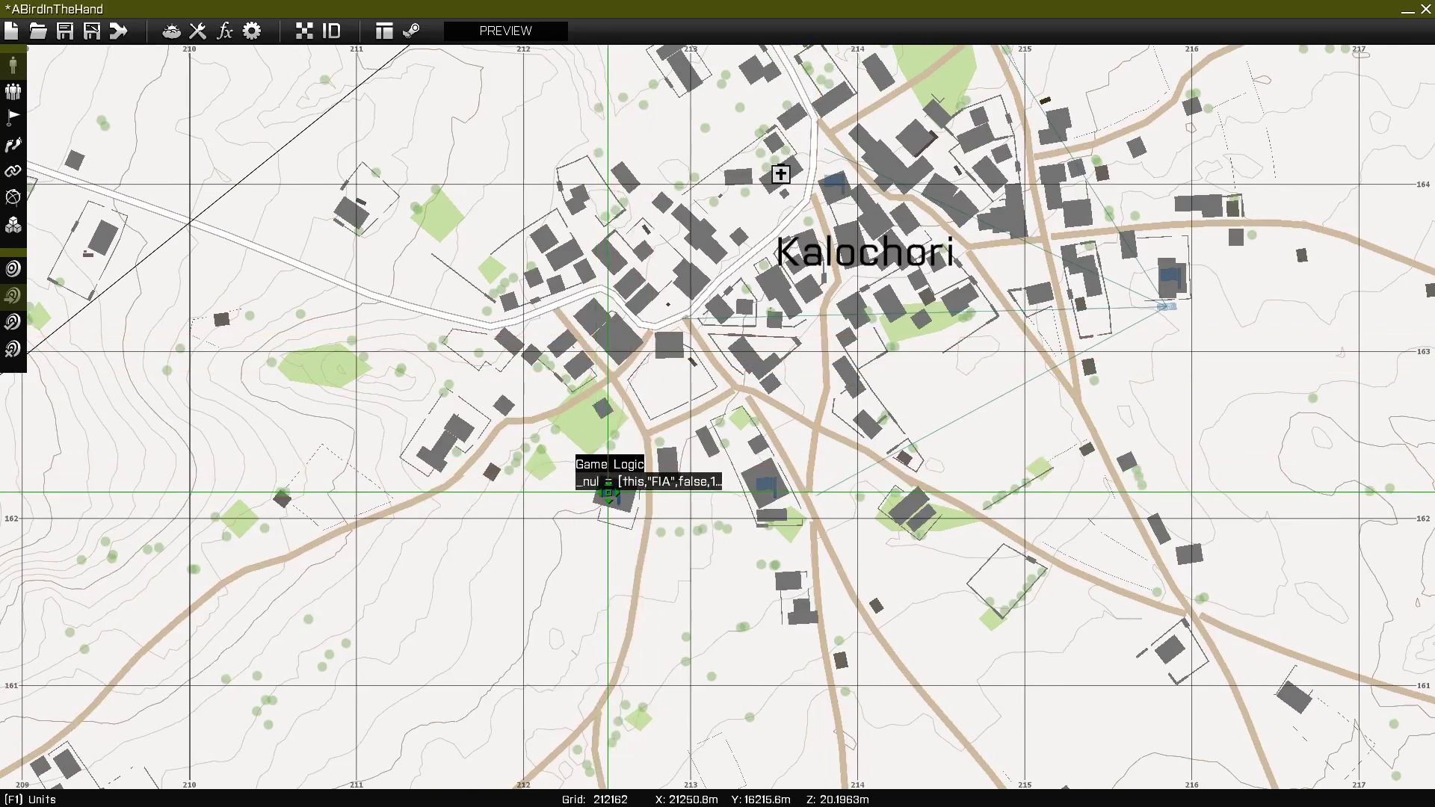
# Step: Place an additional FIA Game Logic copy on the isolated building south of the track east of Paros
pyautogui.scroll(-3, 587, 316)
pyautogui.moveTo(587, 317); pyautogui.dragTo(830, 467, button='right')
pyautogui.moveTo(587, 227); pyautogui.dragTo(691, 352, button='right')
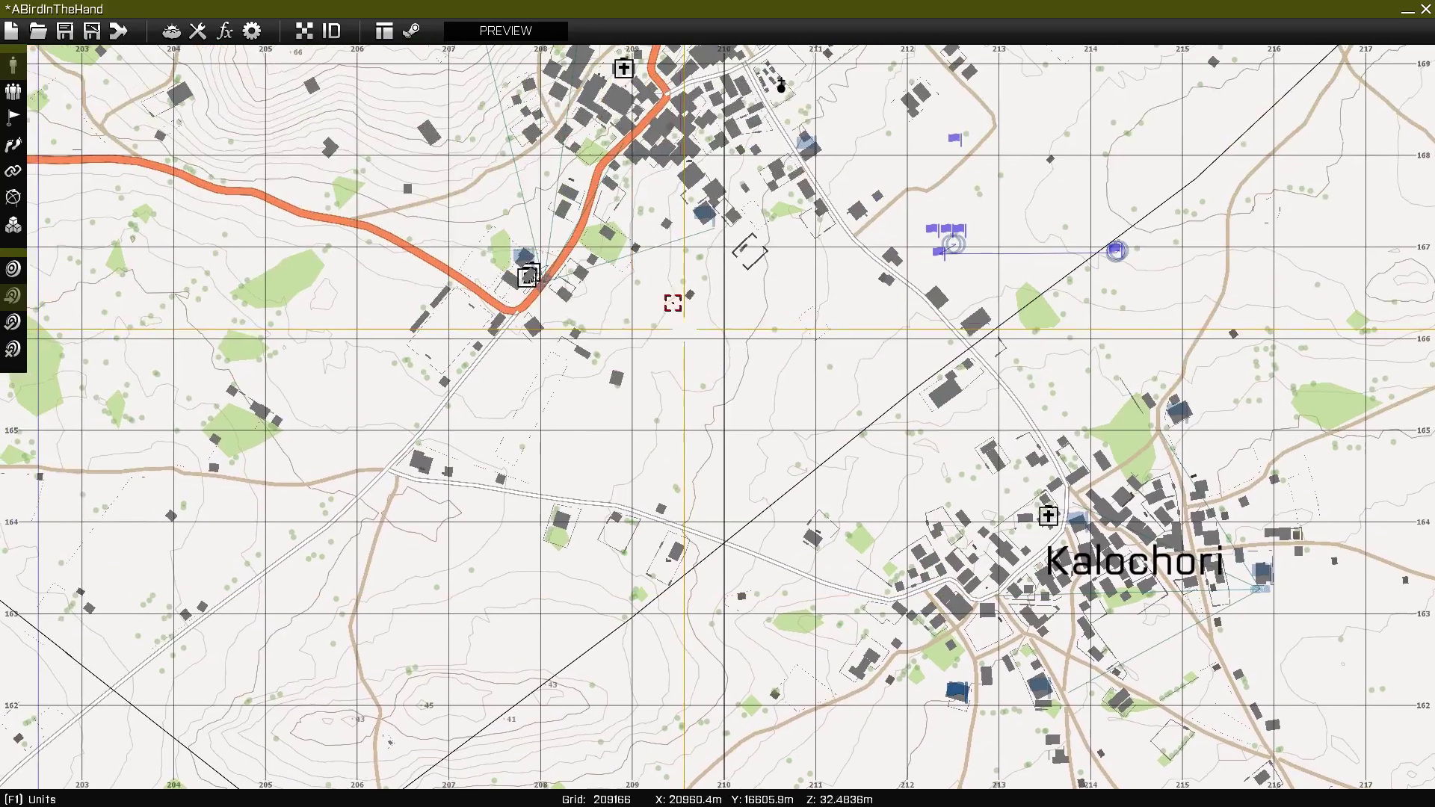
pyautogui.moveTo(624, 187); pyautogui.dragTo(636, 535, button='right')
pyautogui.scroll(5, 642, 239)
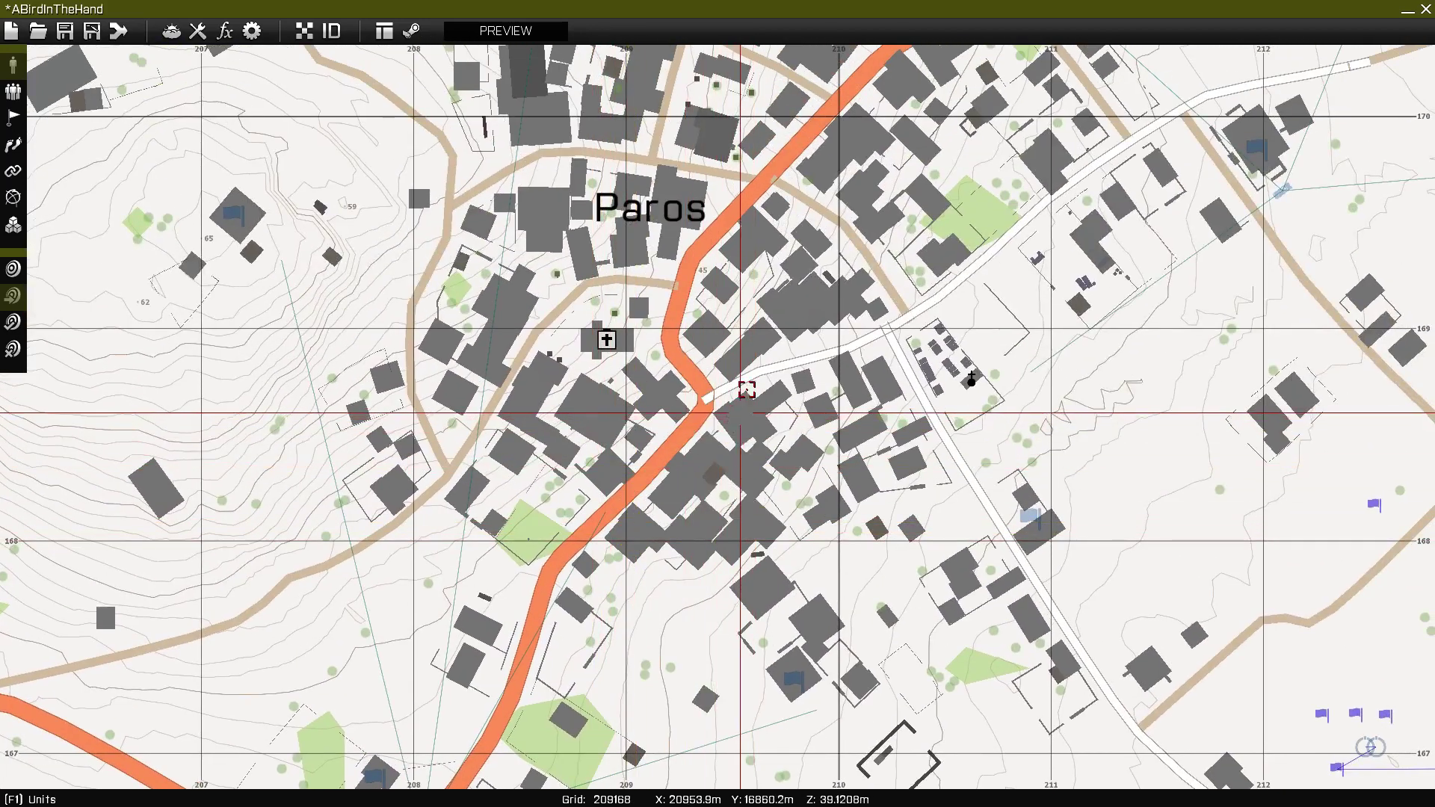
pyautogui.moveTo(800, 297); pyautogui.dragTo(738, 477, button='right')
pyautogui.moveTo(779, 354); pyautogui.dragTo(775, 382, button='right')
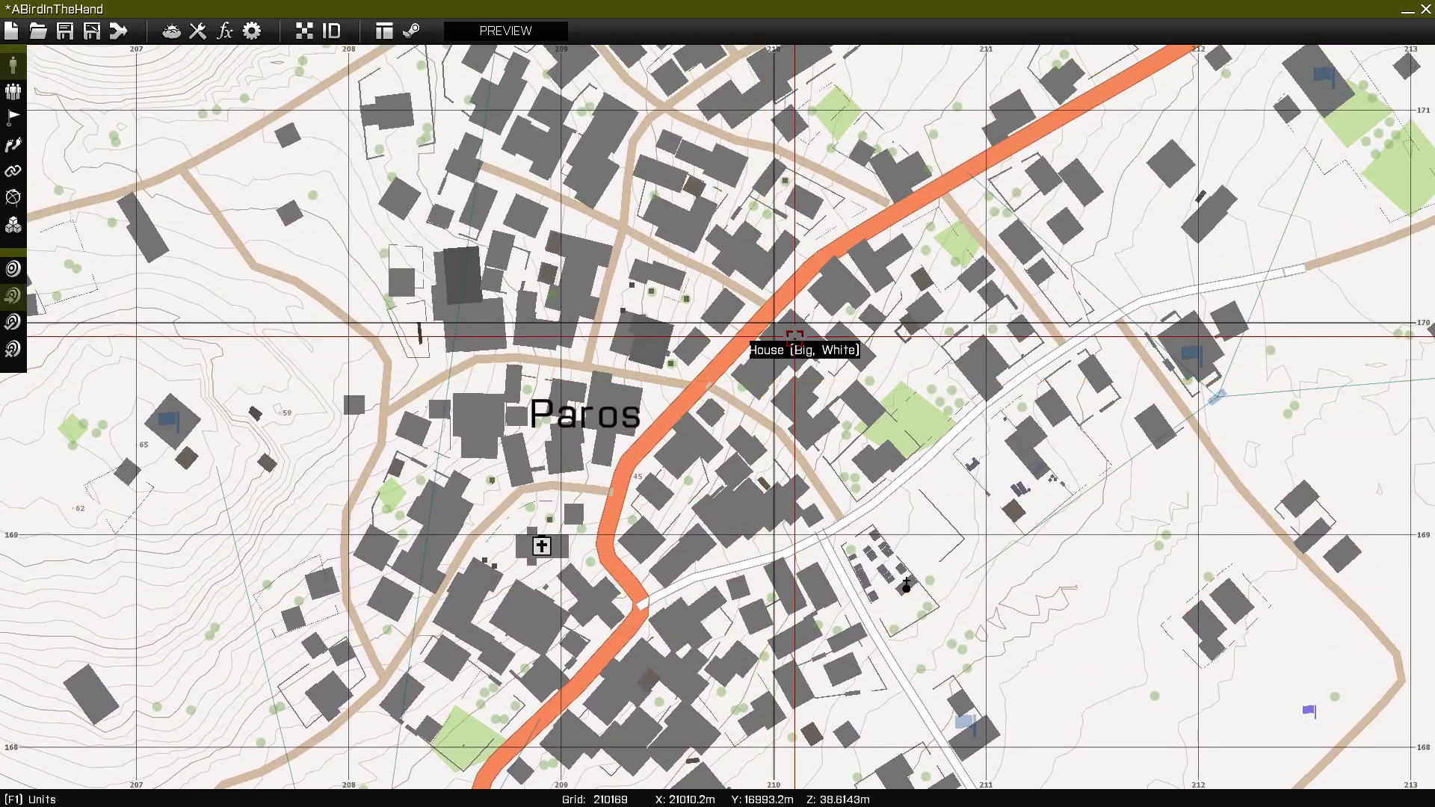
pyautogui.moveTo(794, 326); pyautogui.dragTo(670, 467, button='right')
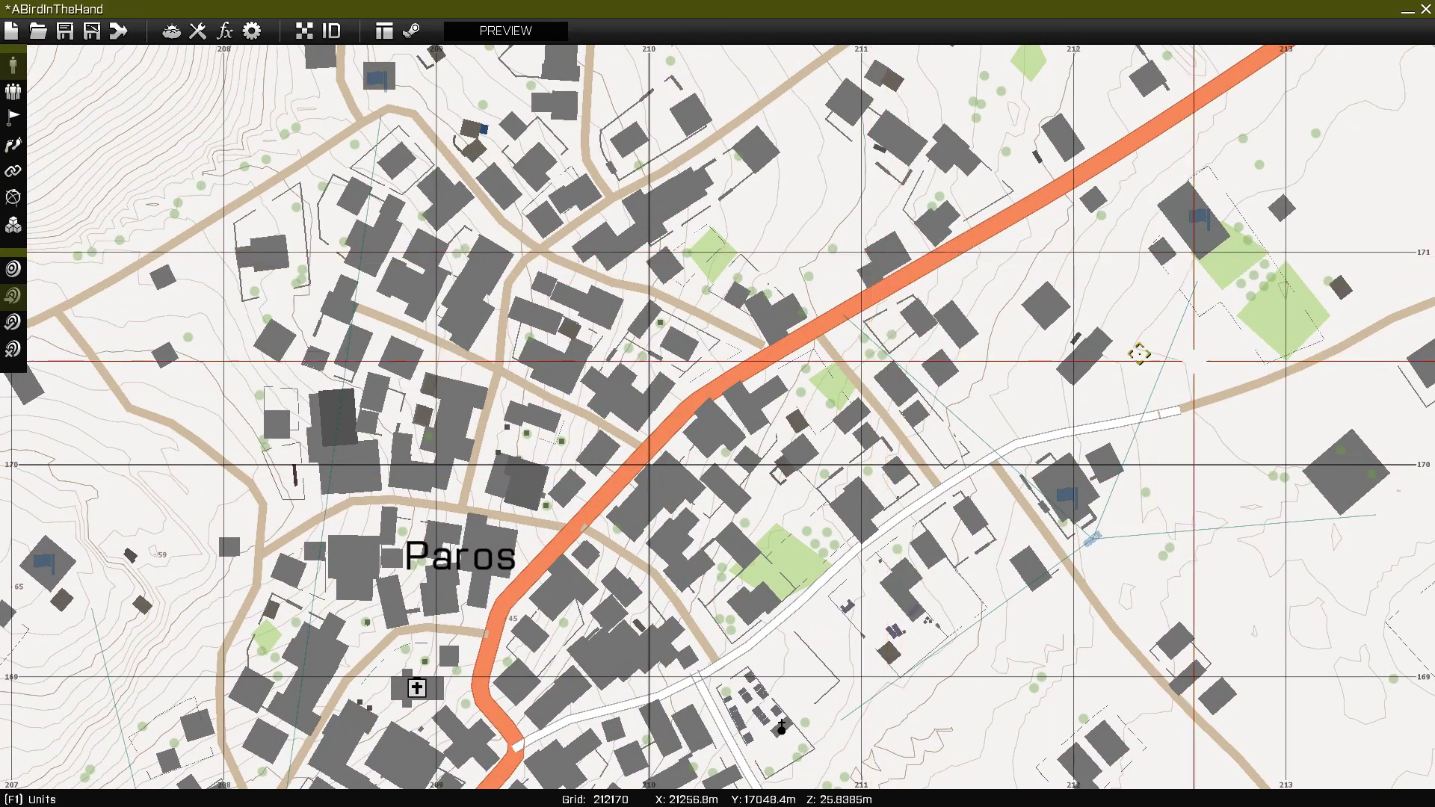
pyautogui.moveTo(1326, 462); pyautogui.dragTo(796, 442, button='right')
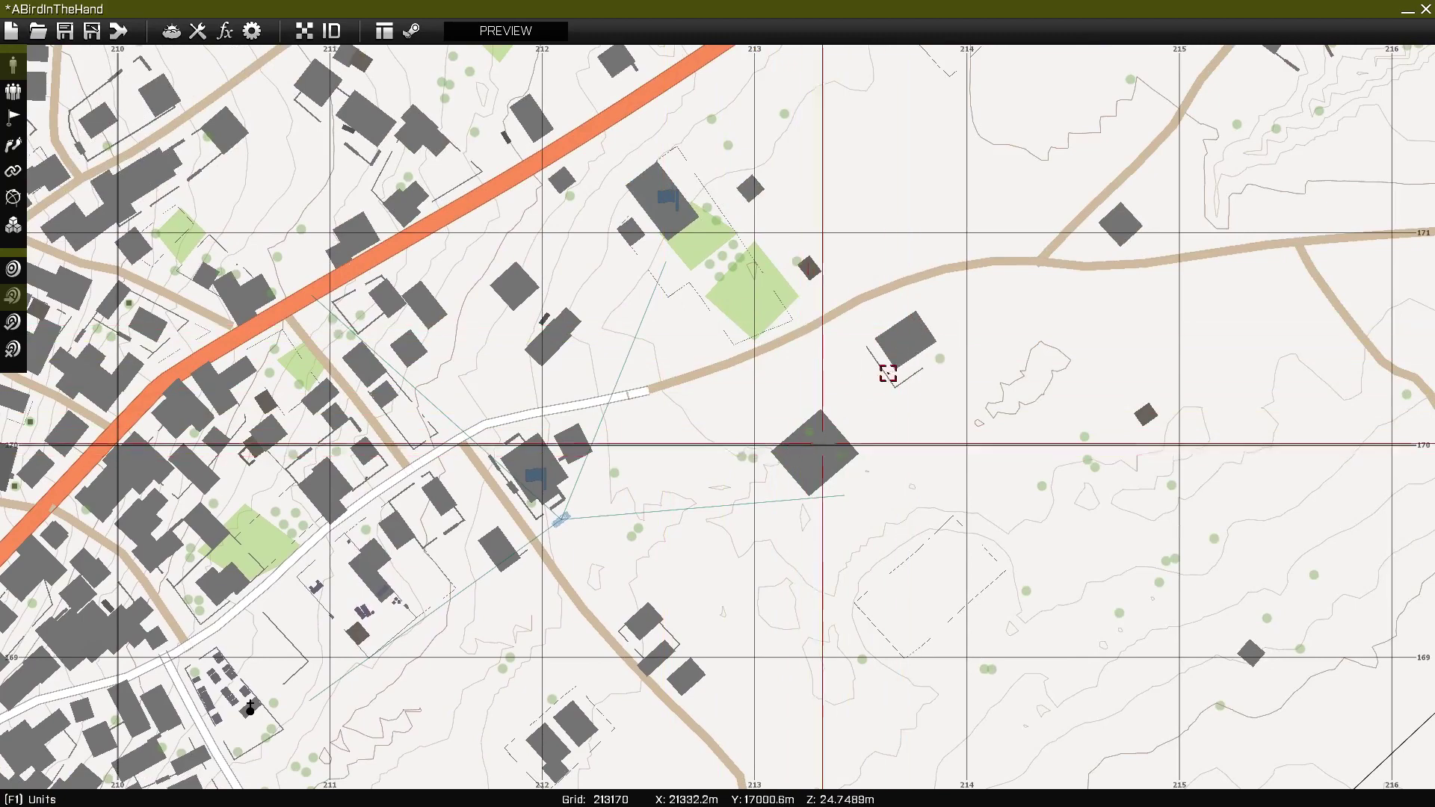
pyautogui.hotkey('ctrl', 'v')
pyautogui.moveTo(887, 334); pyautogui.dragTo(903, 339)
# Step: Start a new ellipse marker between Paros and Kalochori with axis A set to 400 and axis B to 600
pyautogui.scroll(-10, 902, 340)
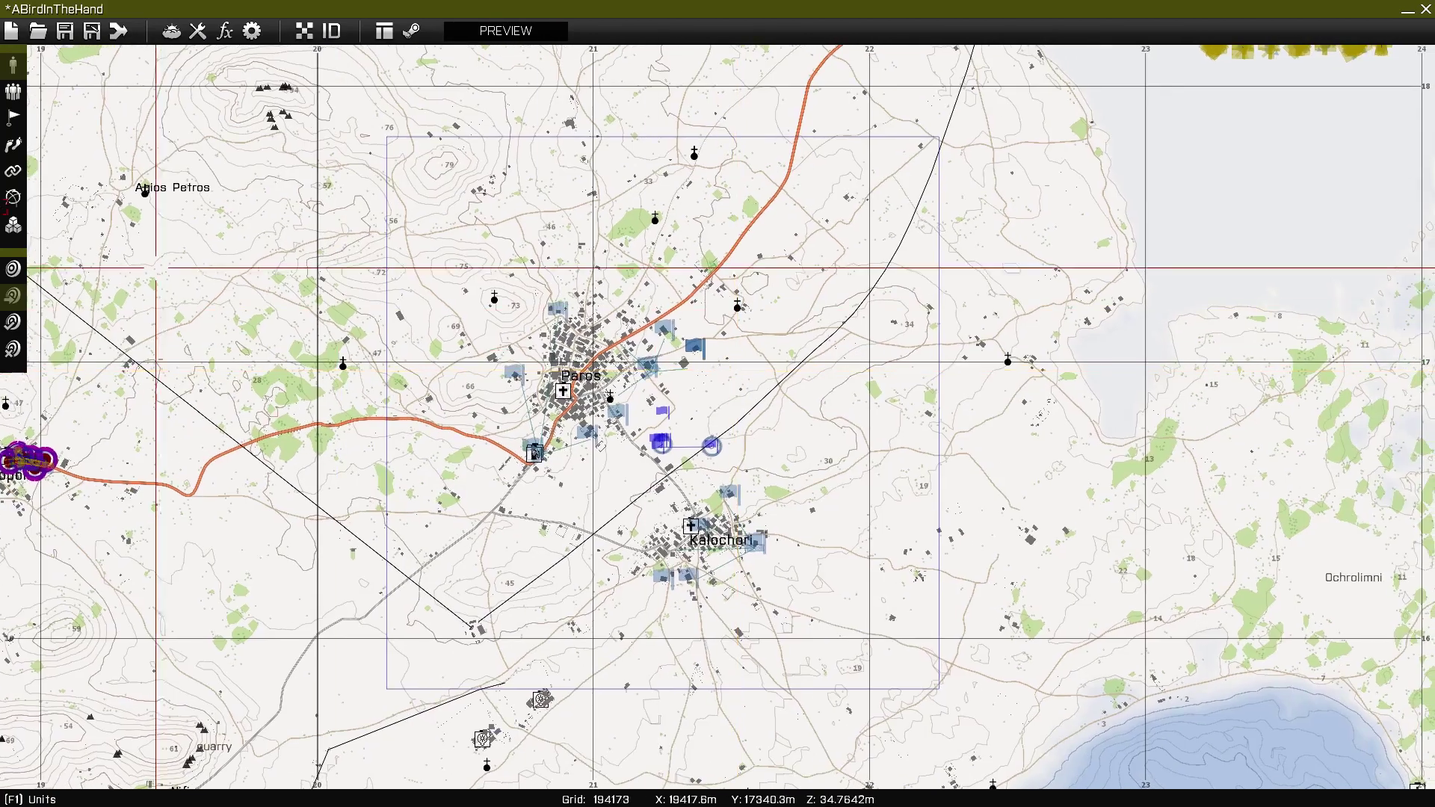
pyautogui.click(13, 196)
pyautogui.doubleClick(724, 410)
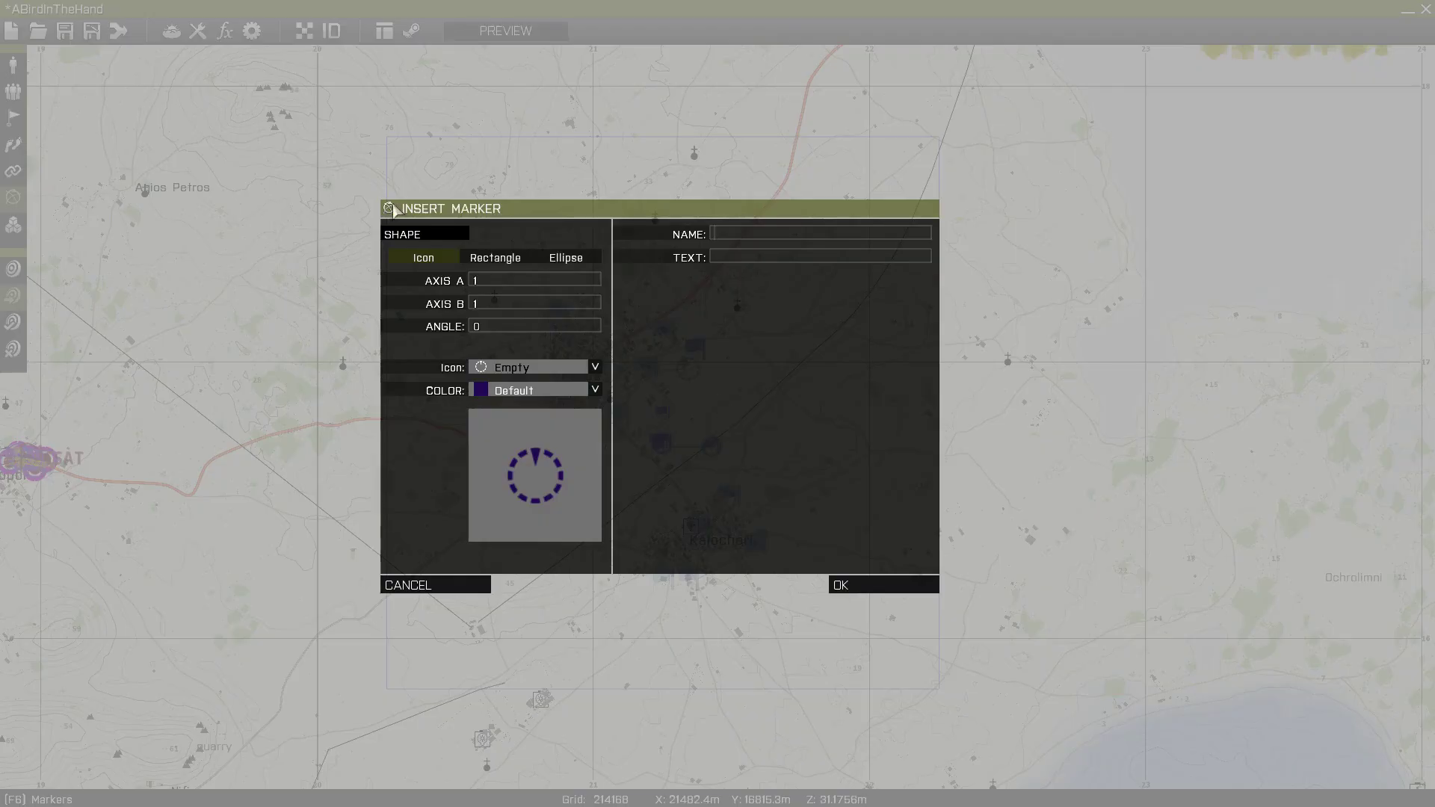
pyautogui.click(559, 258)
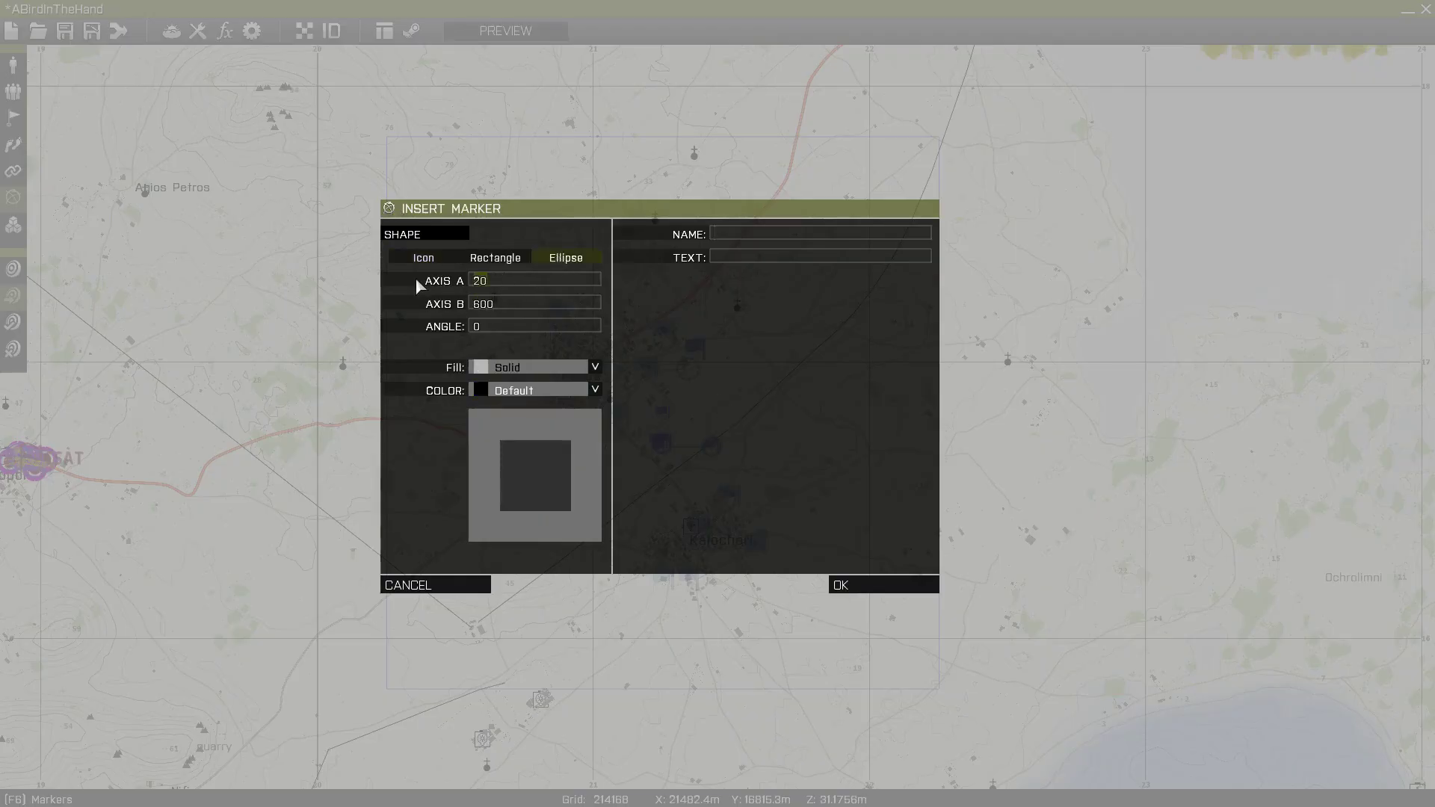
pyautogui.press('BackSpace')
pyautogui.press('BackSpace')
pyautogui.write('400')
# Step: Give the new ellipse marker a Solid border fill, the Civilian colour and the name MK, and insert it
pyautogui.click(541, 370)
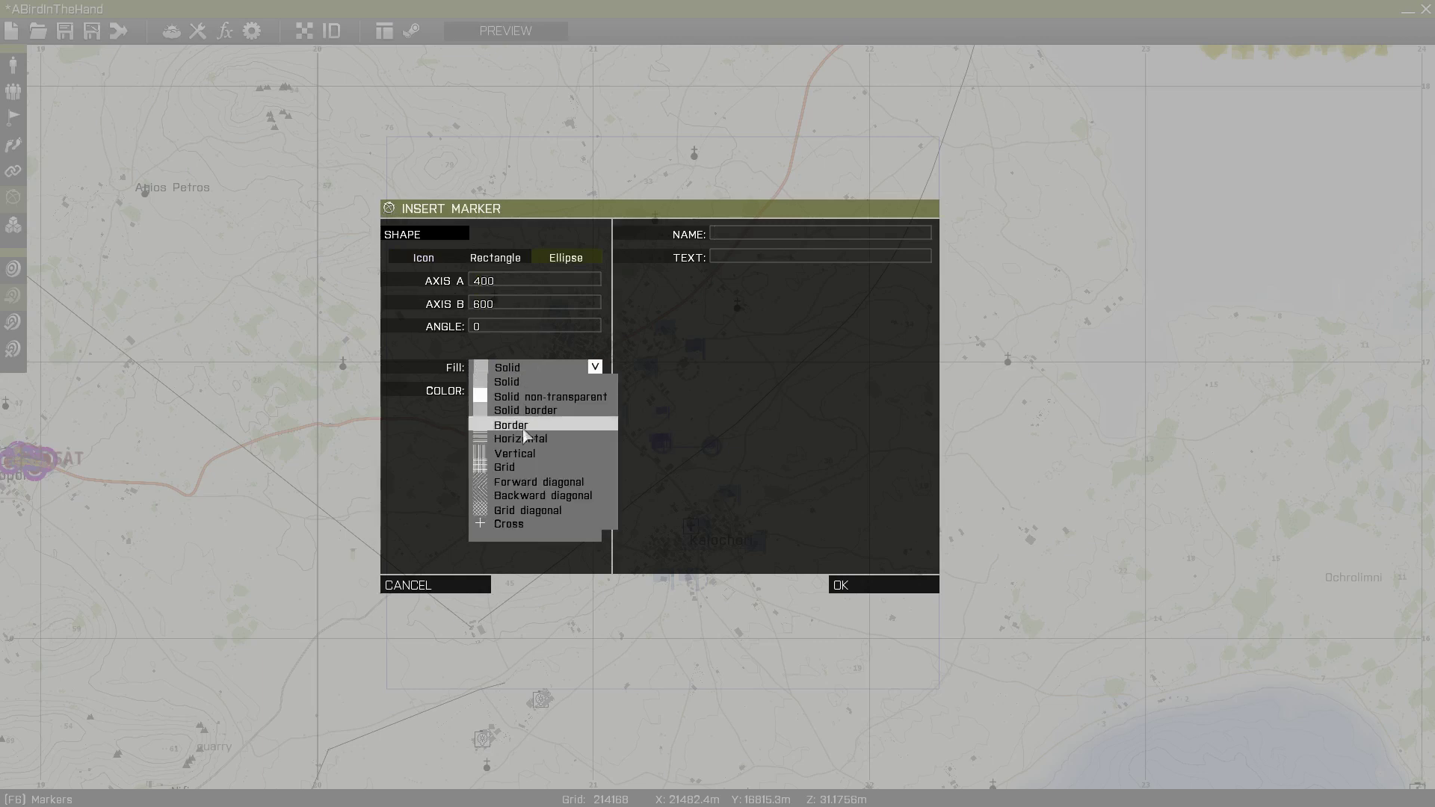
pyautogui.click(509, 413)
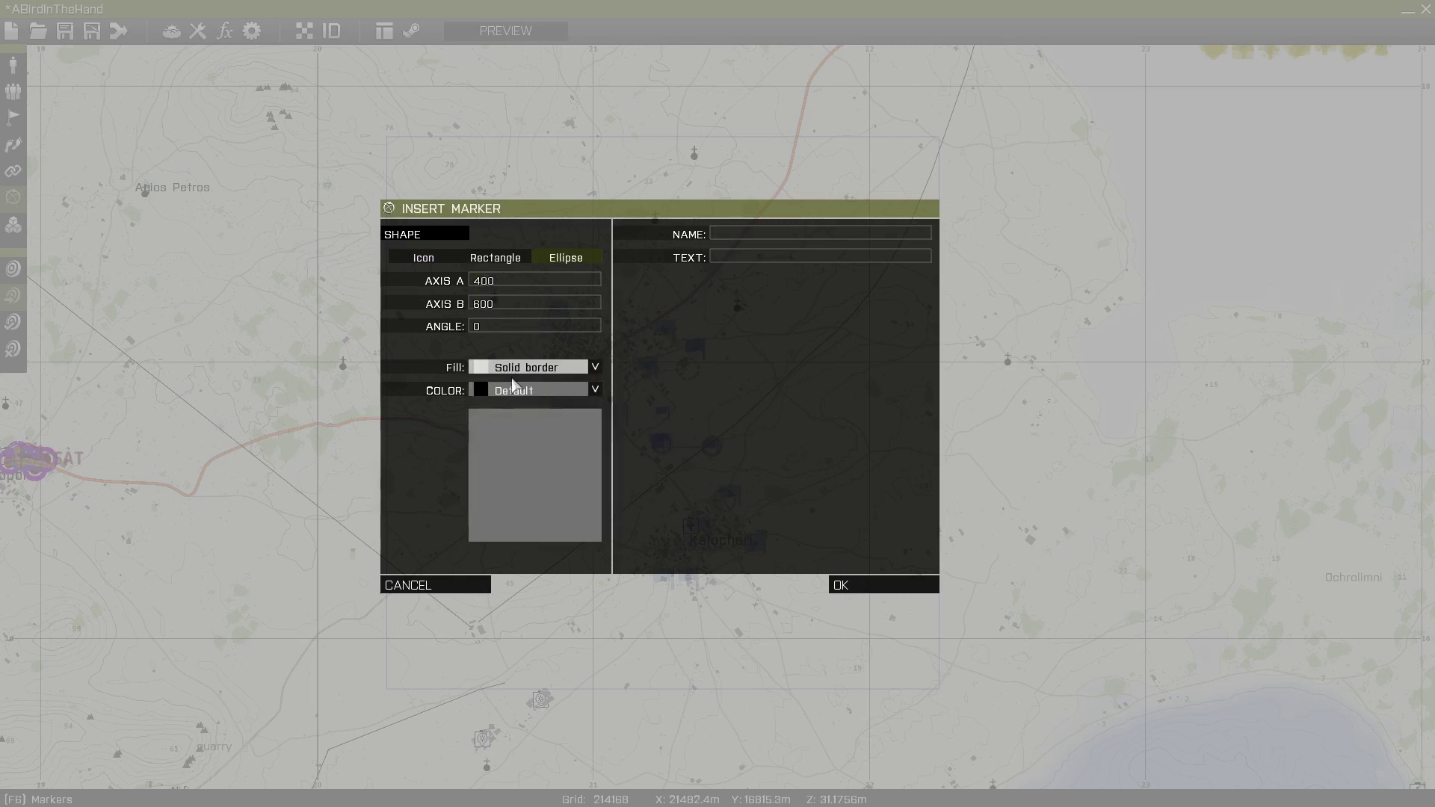
pyautogui.click(513, 388)
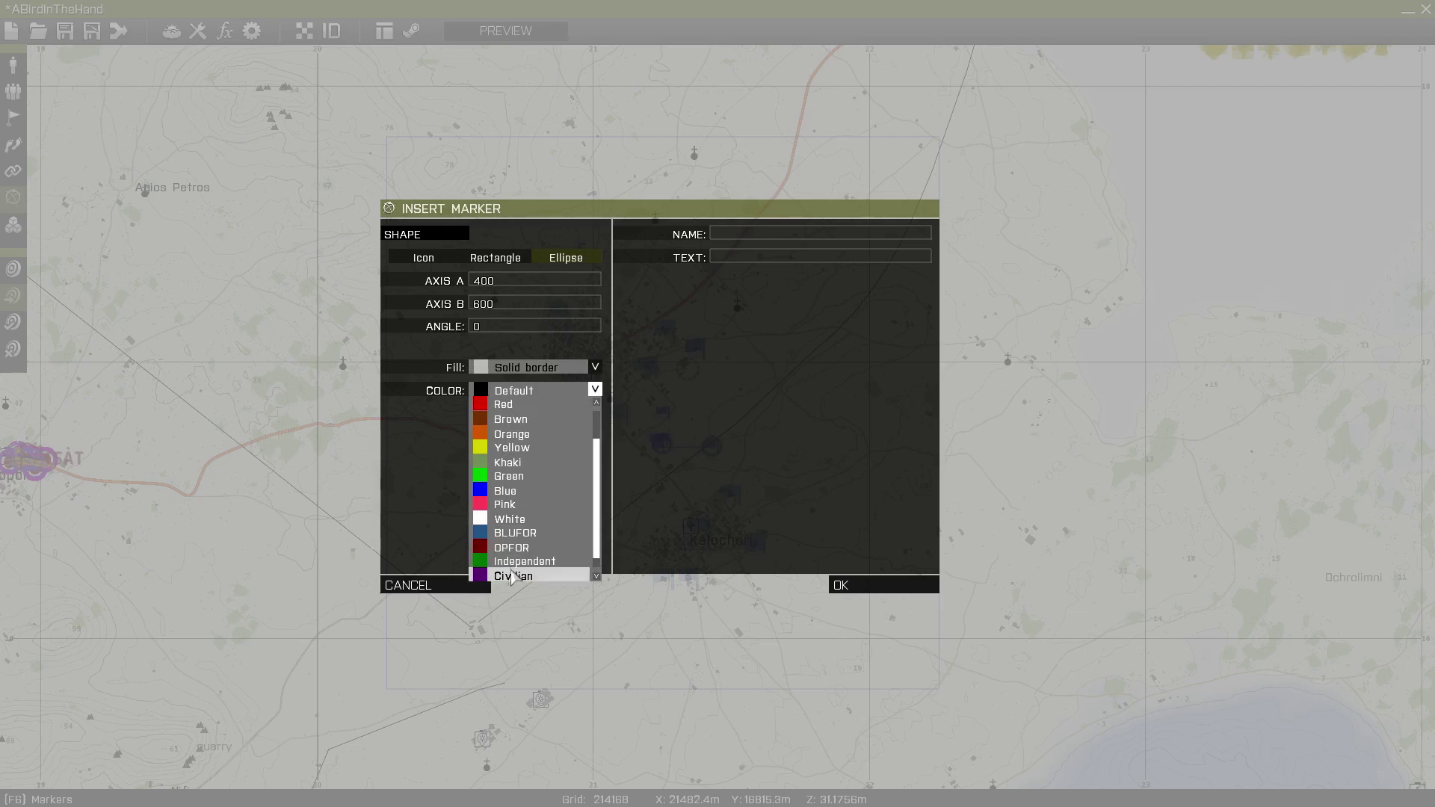
pyautogui.click(512, 576)
pyautogui.click(734, 236)
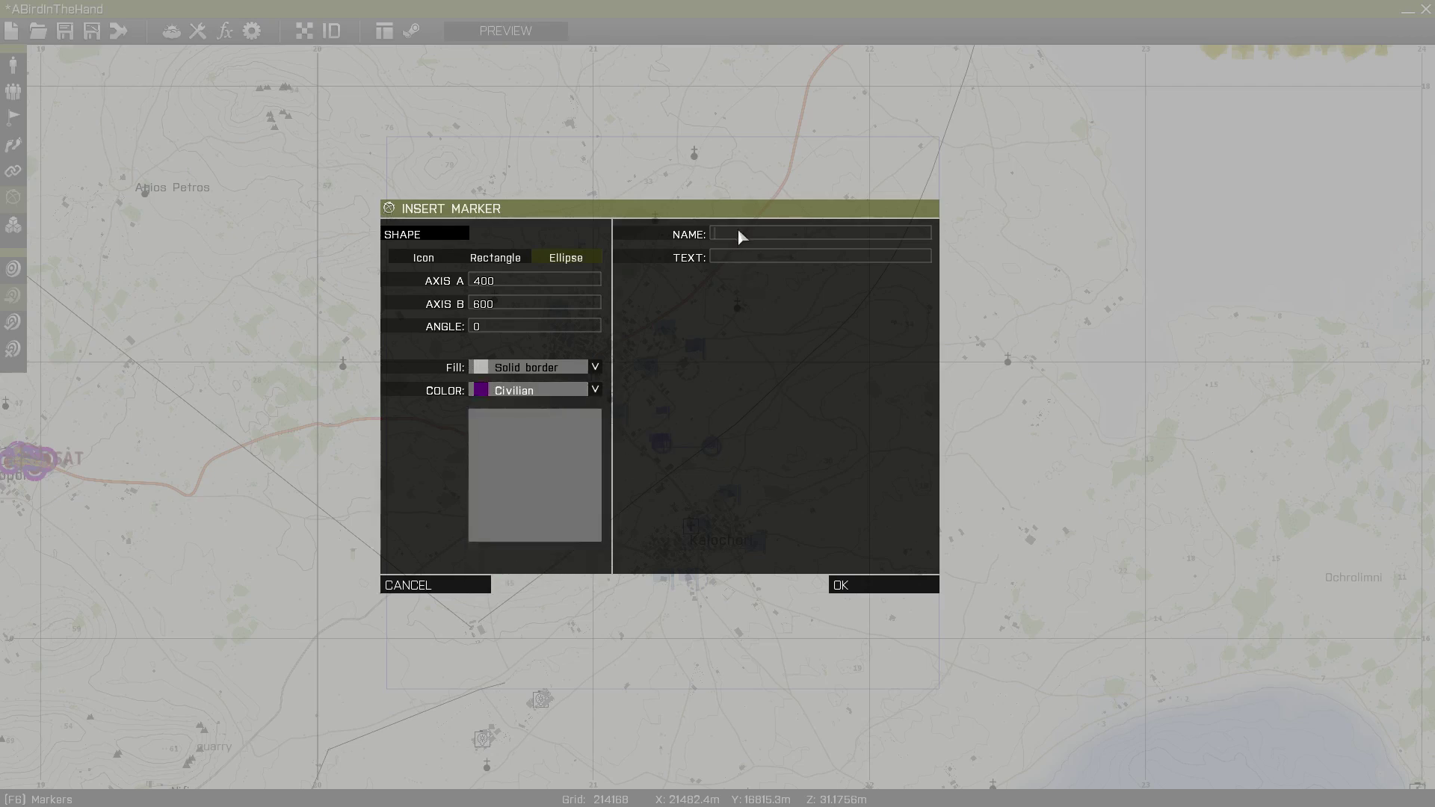
pyautogui.press('Return')
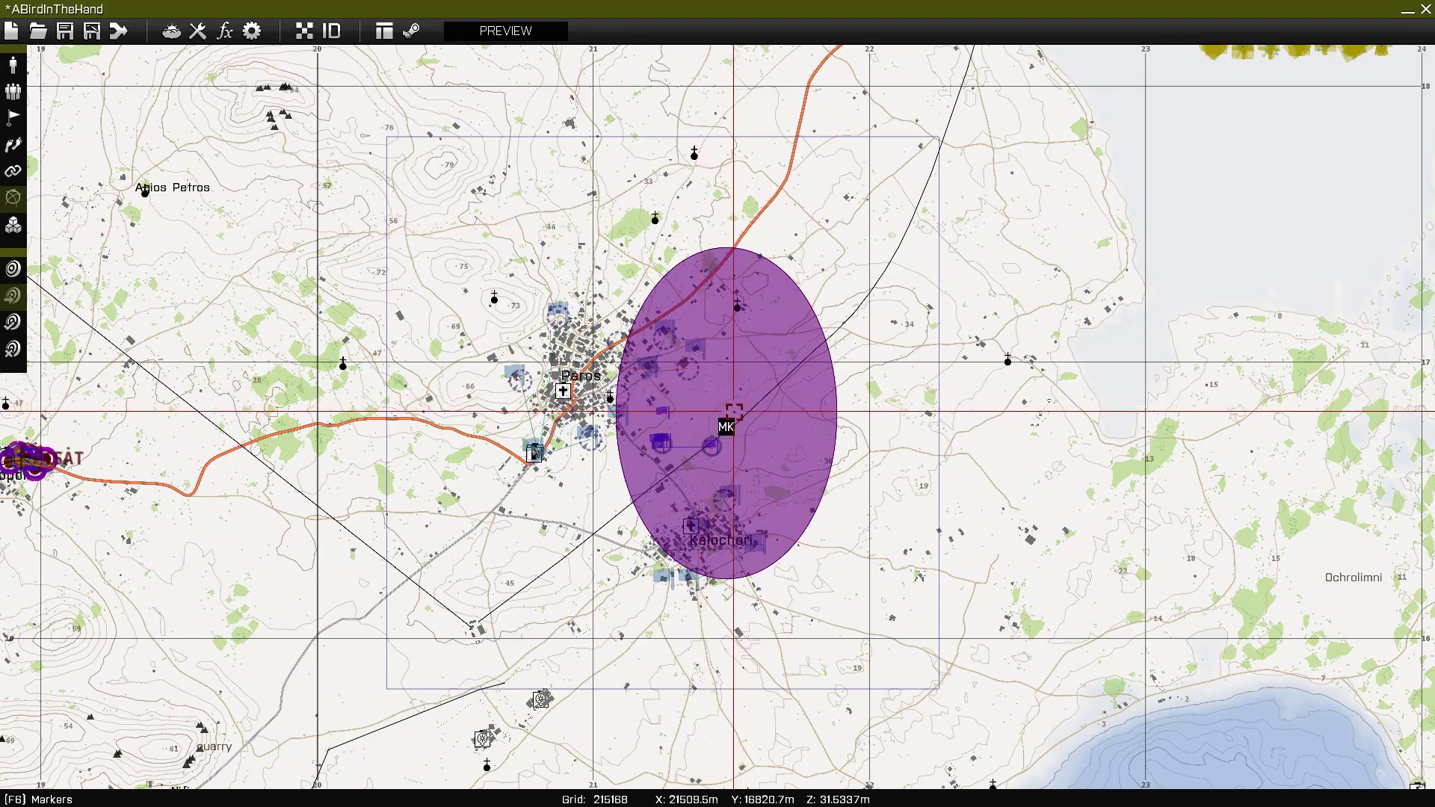
# Step: Change the MK ellipse marker's fill to Border
pyautogui.doubleClick(652, 366)
pyautogui.click(535, 370)
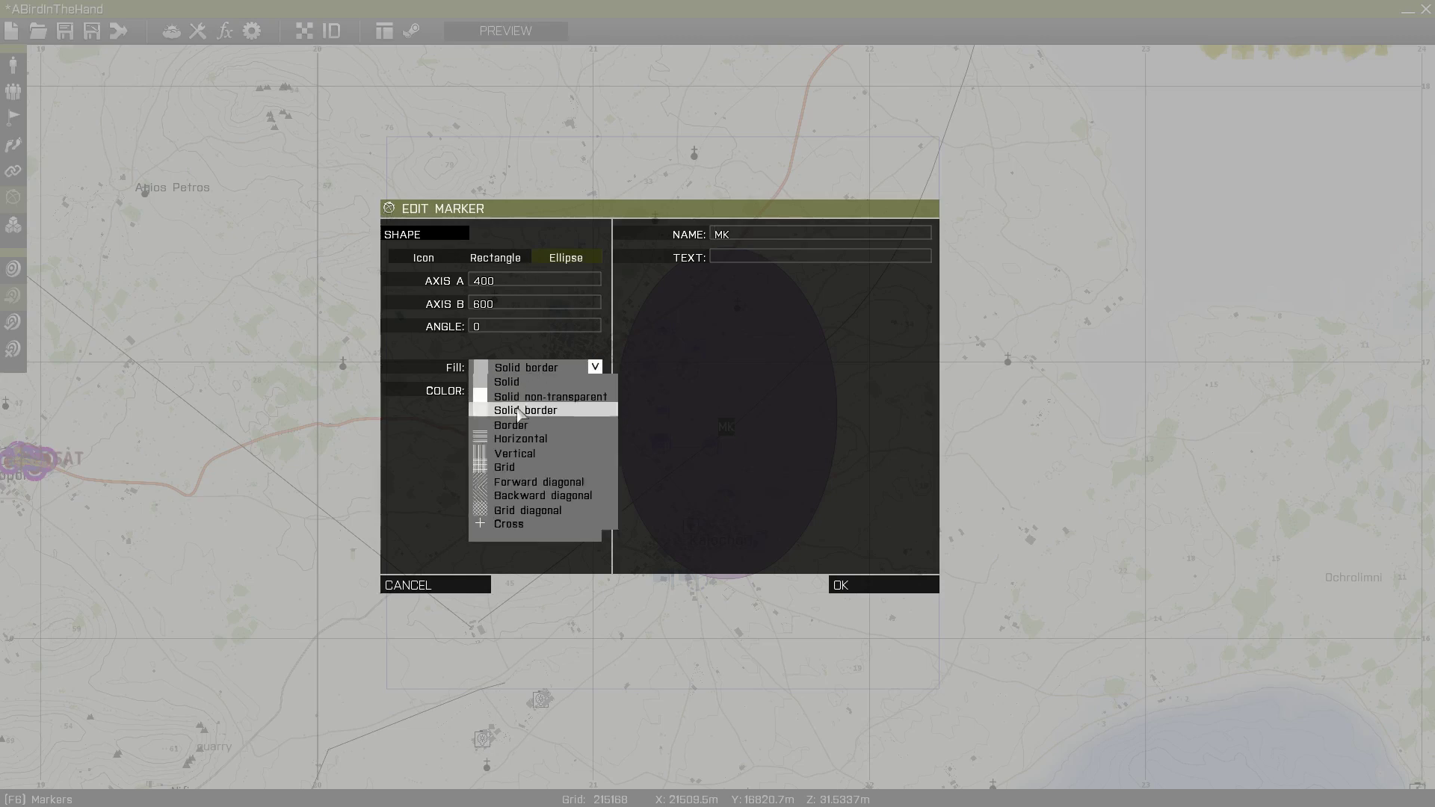
pyautogui.click(549, 432)
pyautogui.click(908, 585)
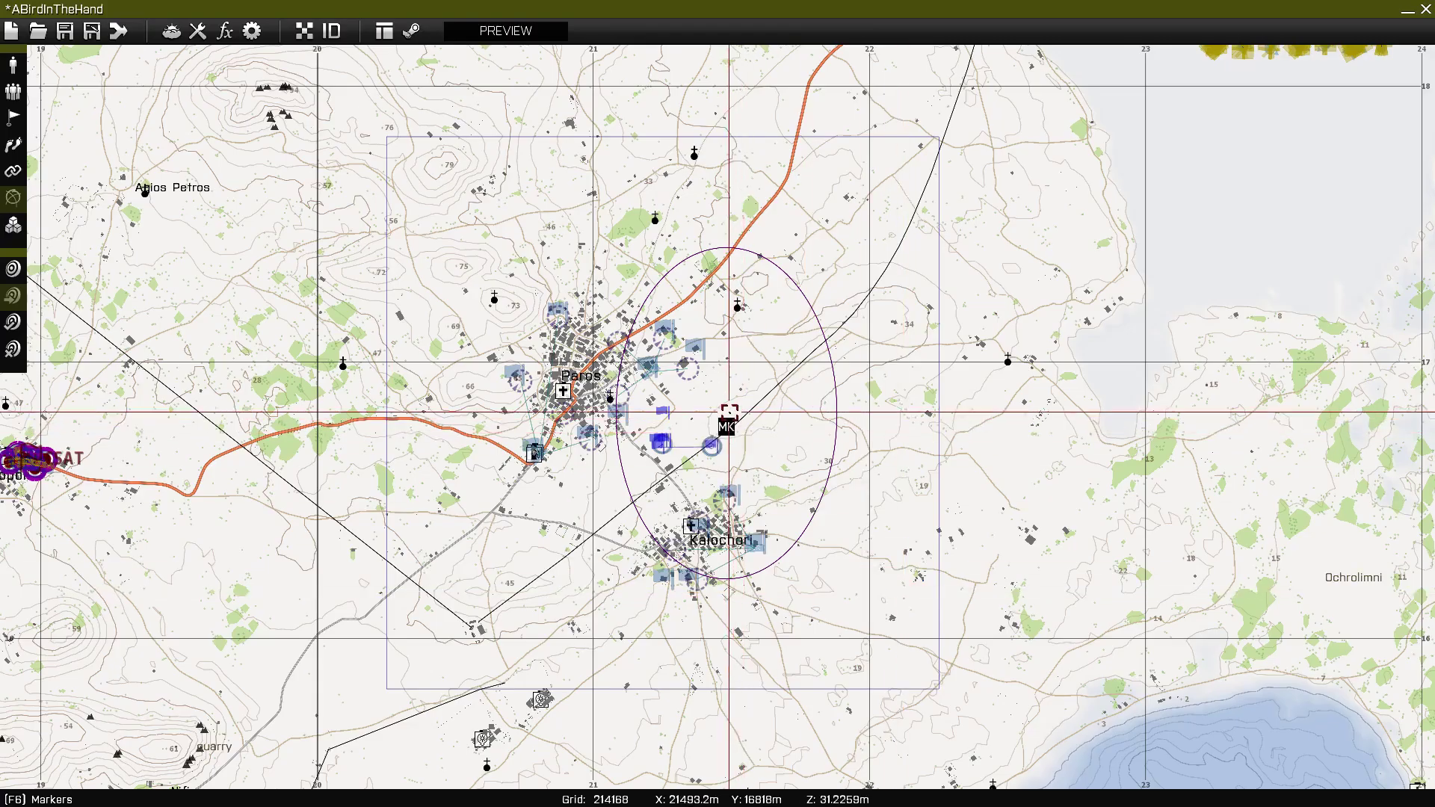
# Step: Rotate and shift the MK ellipse so it runs diagonally around both Paros and Kalochori
pyautogui.moveTo(727, 410)
pyautogui.keyDown('shift'); pyautogui.mouseDown()
pyautogui.moveTo(733, 557)
pyautogui.moveTo(673, 559)
pyautogui.mouseUp(); pyautogui.keyUp('shift')
pyautogui.scroll(3, 621, 458)
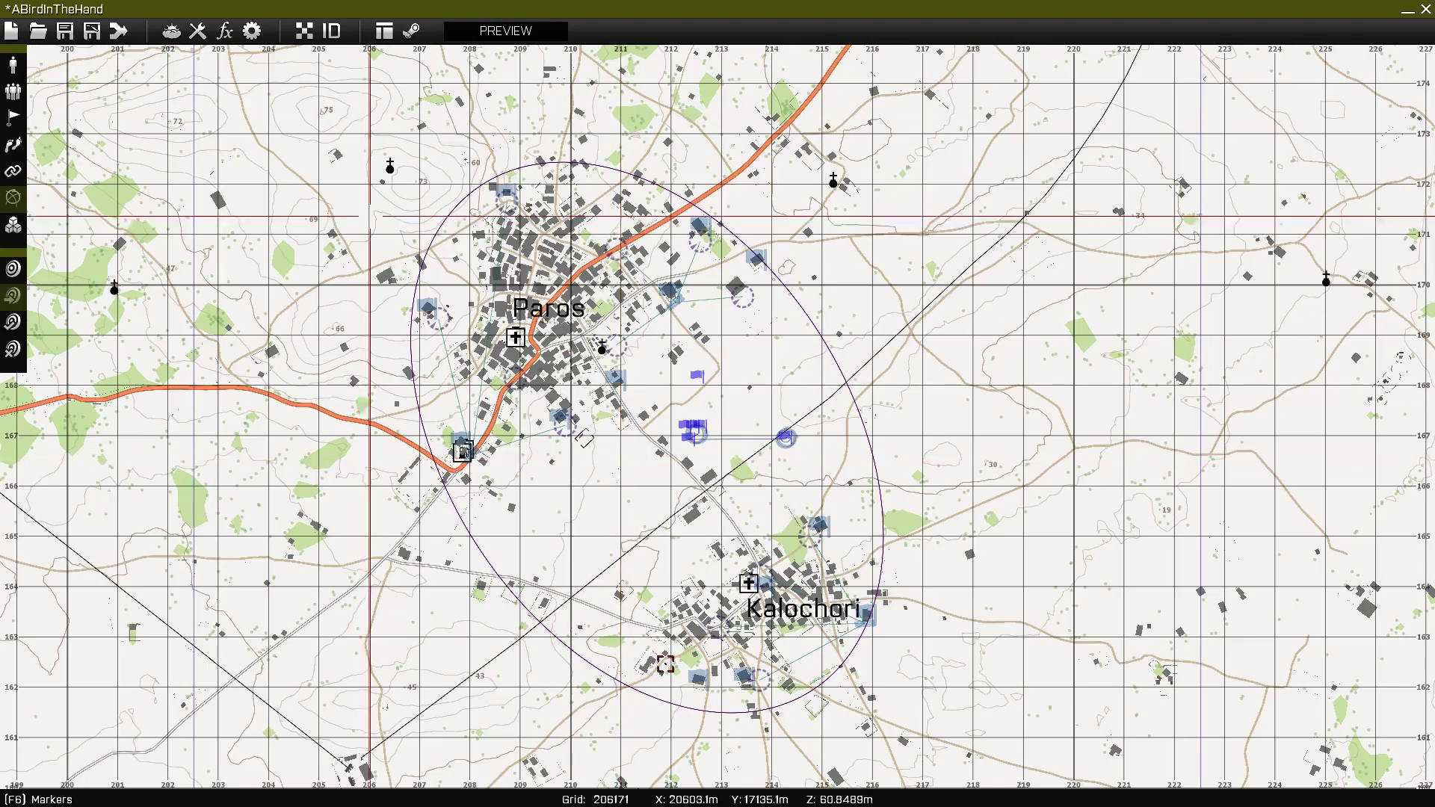
pyautogui.scroll(-2, 648, 518)
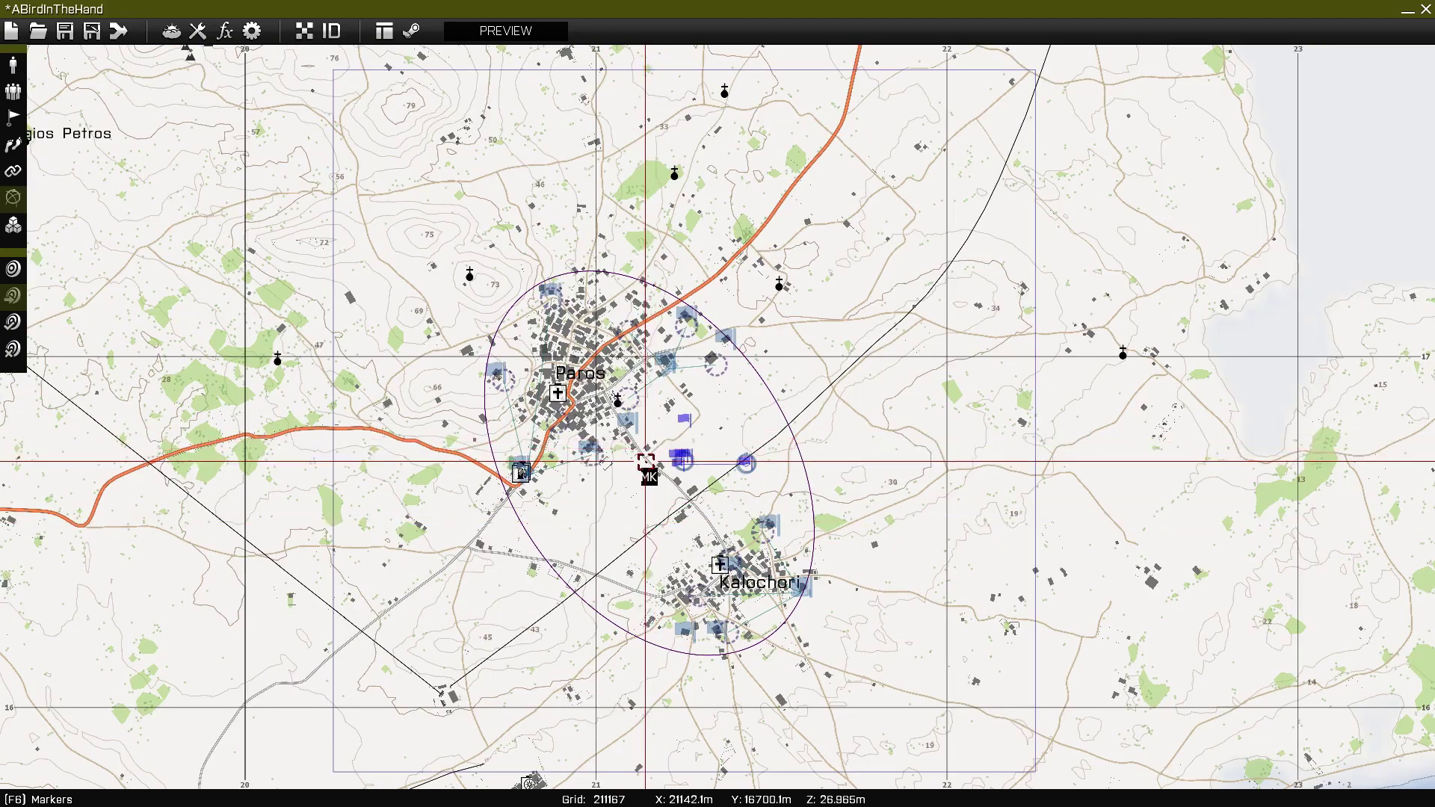
# Step: Copy the two-part roadblock composition from Almyra and place it, rotated, across the main road southwest of Paros at about grid 206166
pyautogui.scroll(-4, 646, 461)
pyautogui.scroll(2, 639, 467)
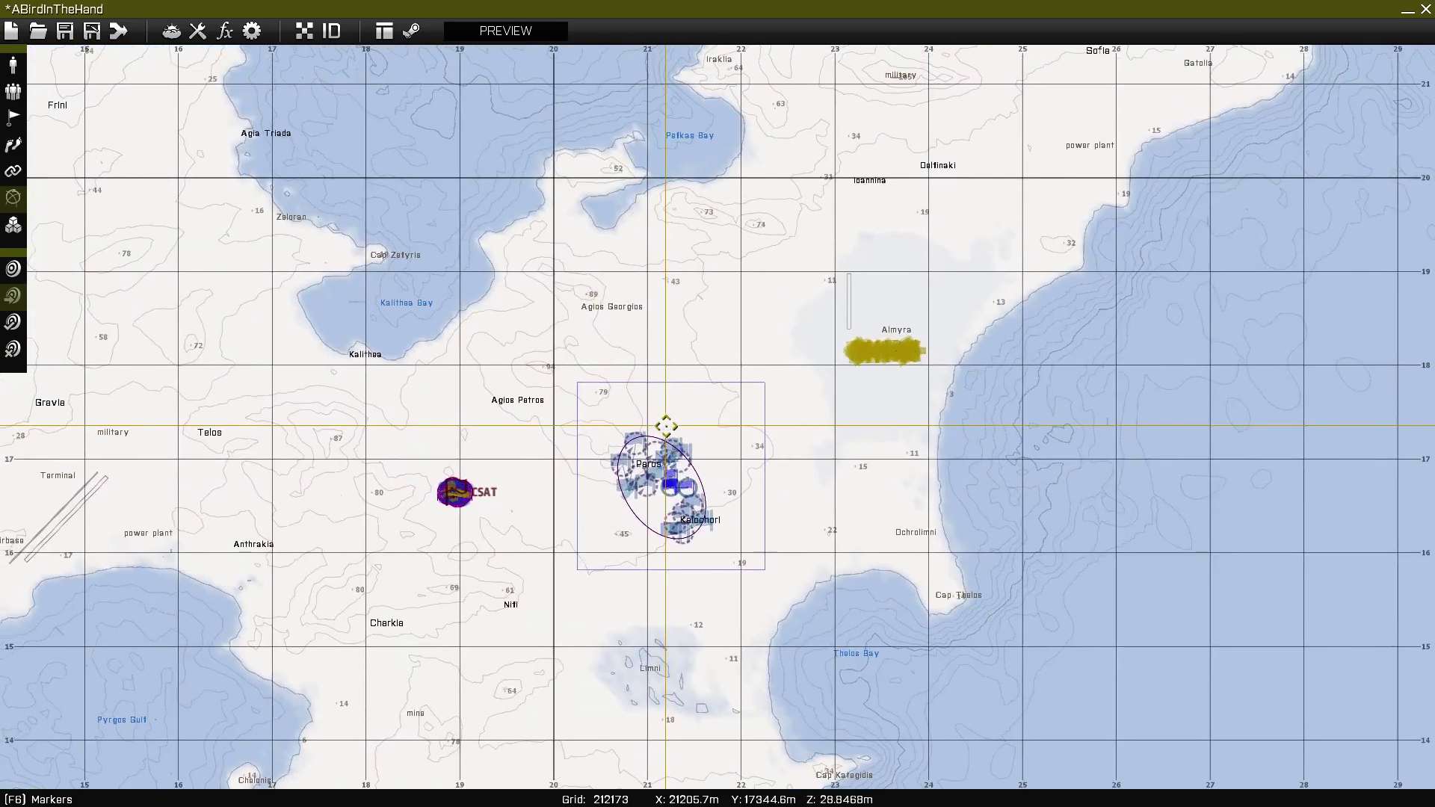
pyautogui.scroll(1, 628, 453)
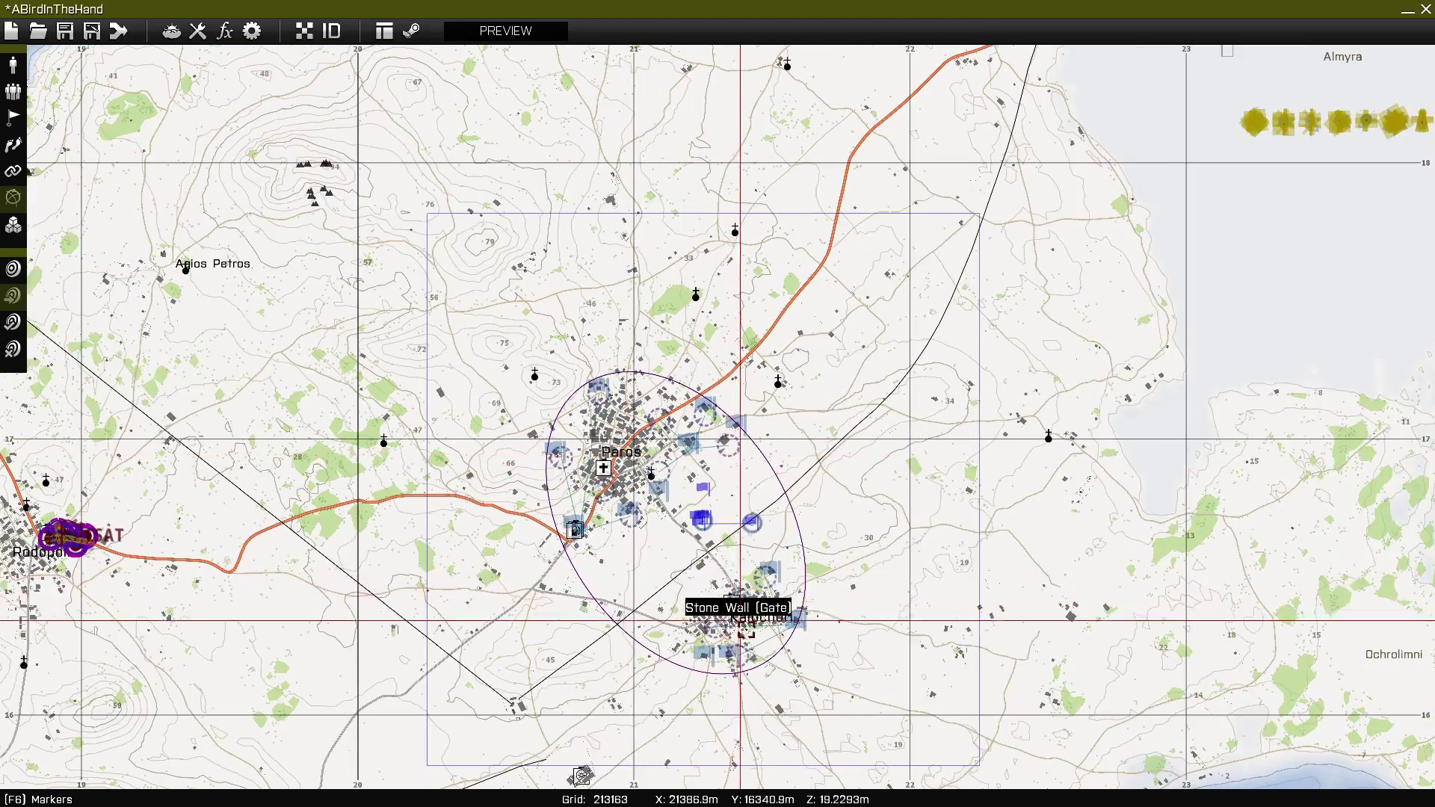
pyautogui.scroll(-3, 639, 460)
pyautogui.scroll(5, 845, 343)
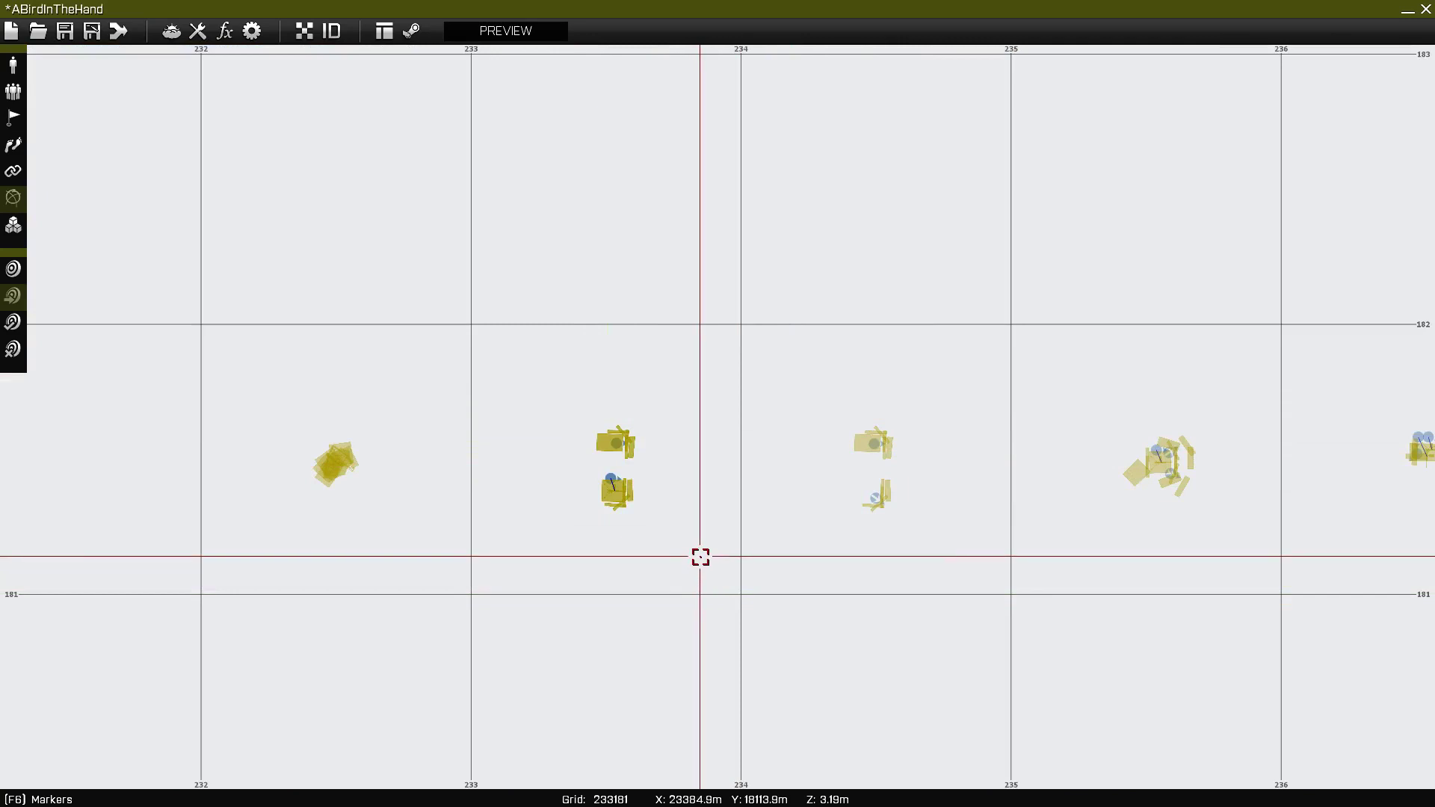
pyautogui.scroll(-5, 699, 559)
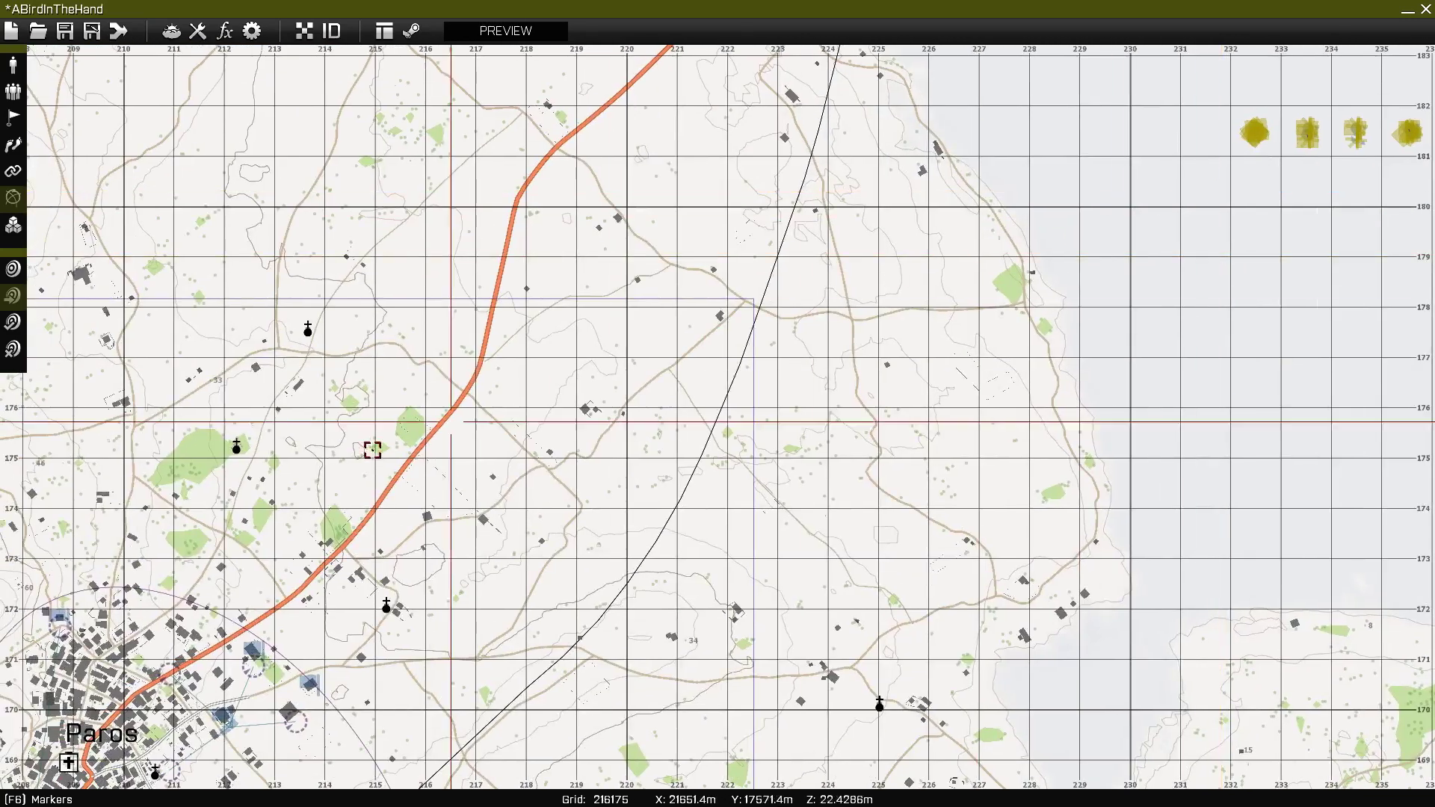
pyautogui.scroll(-1, 451, 422)
pyautogui.moveTo(451, 422); pyautogui.dragTo(1138, 148, button='right')
pyautogui.scroll(5, 908, 381)
pyautogui.moveTo(712, 494); pyautogui.dragTo(781, 362, button='right')
pyautogui.moveTo(767, 608); pyautogui.dragTo(884, 467, button='right')
pyautogui.hotkey('ctrl', 'v')
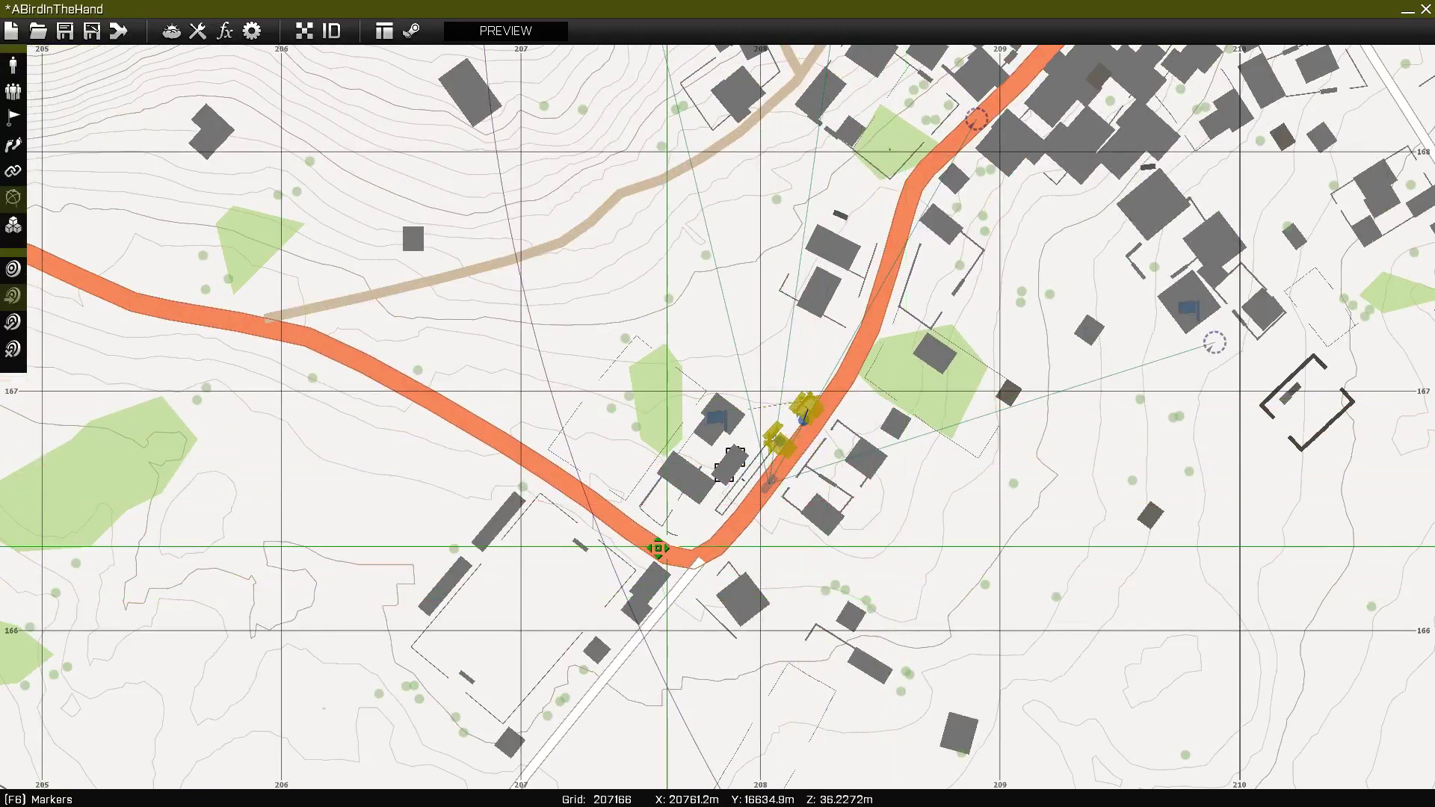
pyautogui.scroll(2, 401, 554)
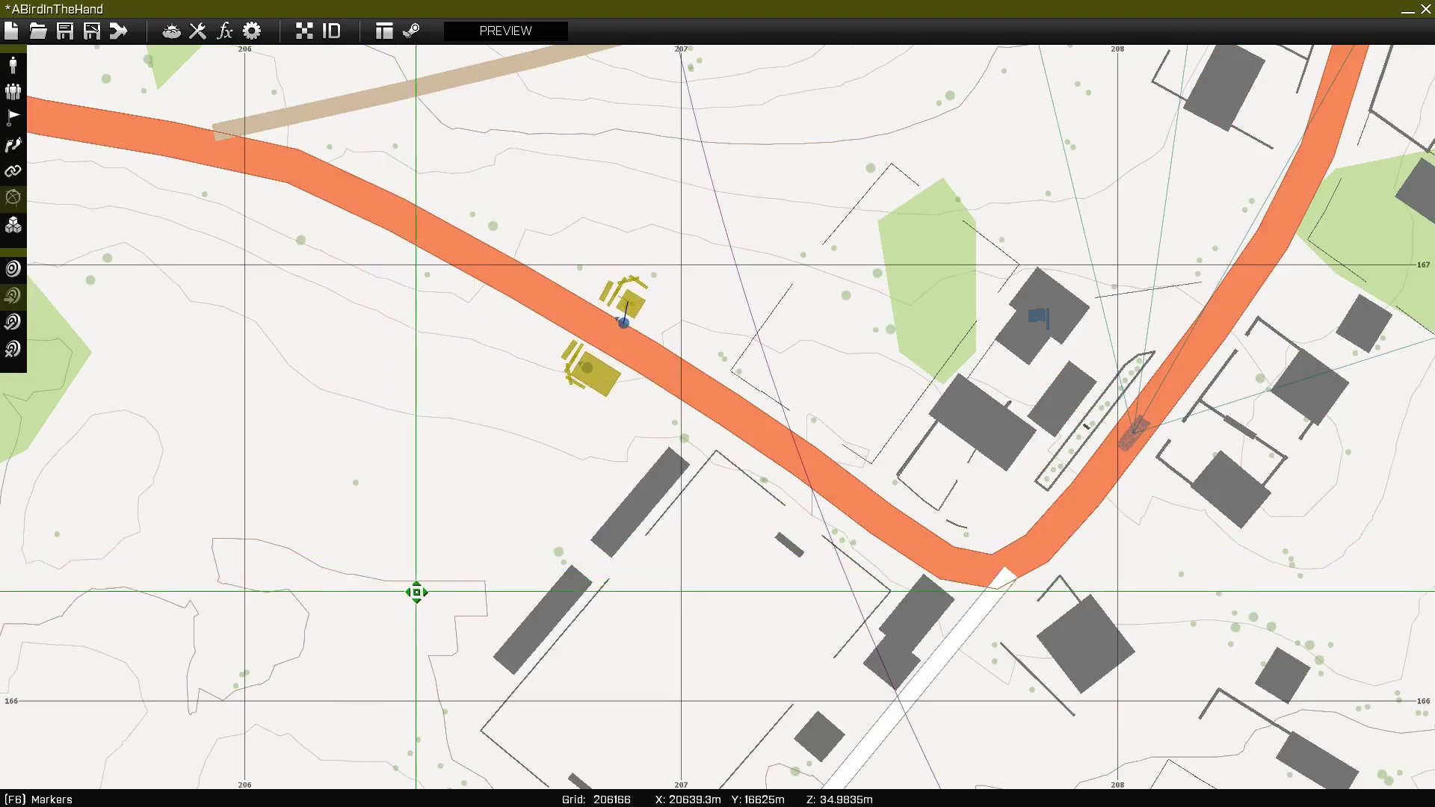
# Step: Place another copy of the roadblock composition across the road west of Kalochori, at about grid 211163
pyautogui.scroll(-6, 418, 588)
pyautogui.moveTo(894, 658); pyautogui.dragTo(722, 307, button='right')
pyautogui.scroll(-1, 722, 318)
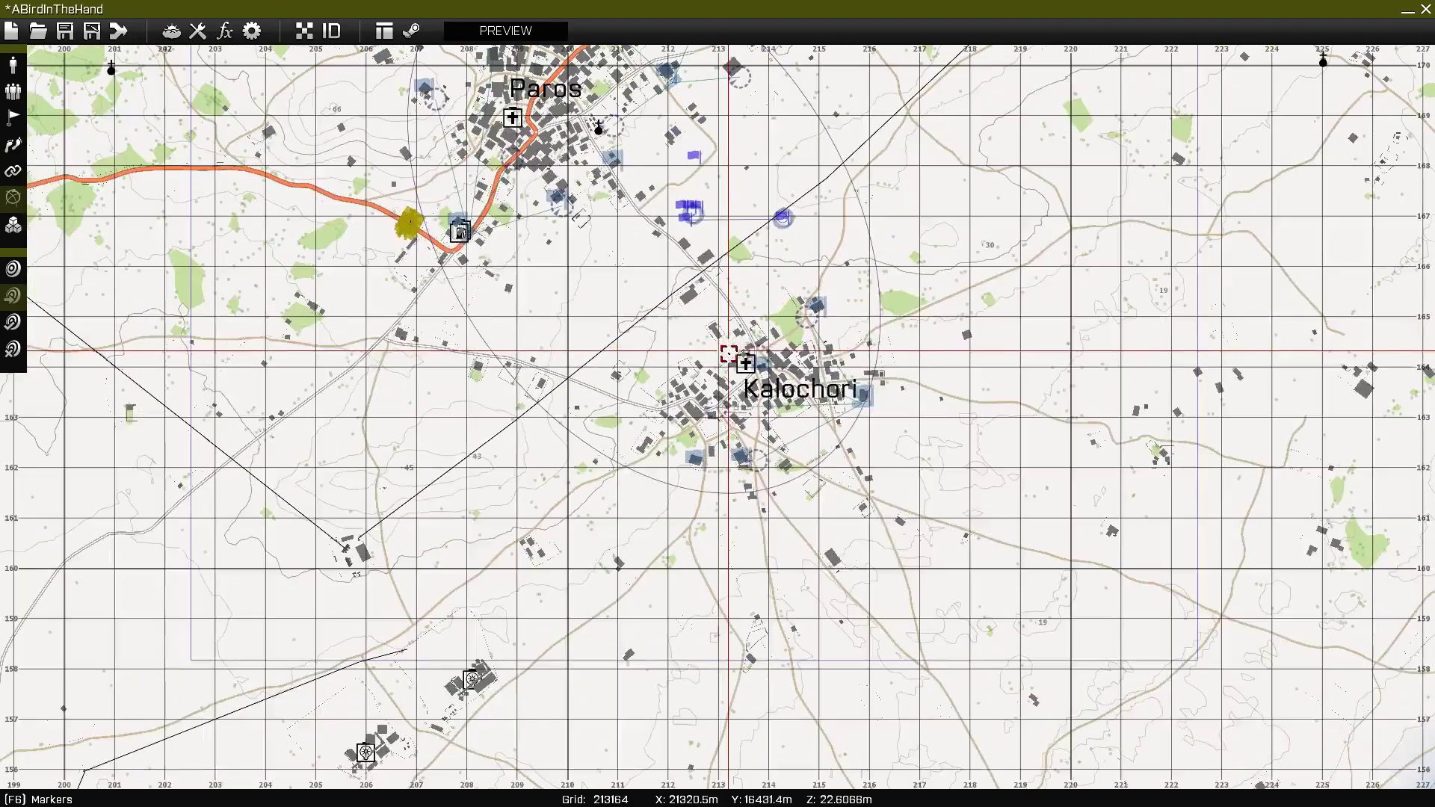
pyautogui.scroll(2, 728, 353)
pyautogui.scroll(3, 534, 447)
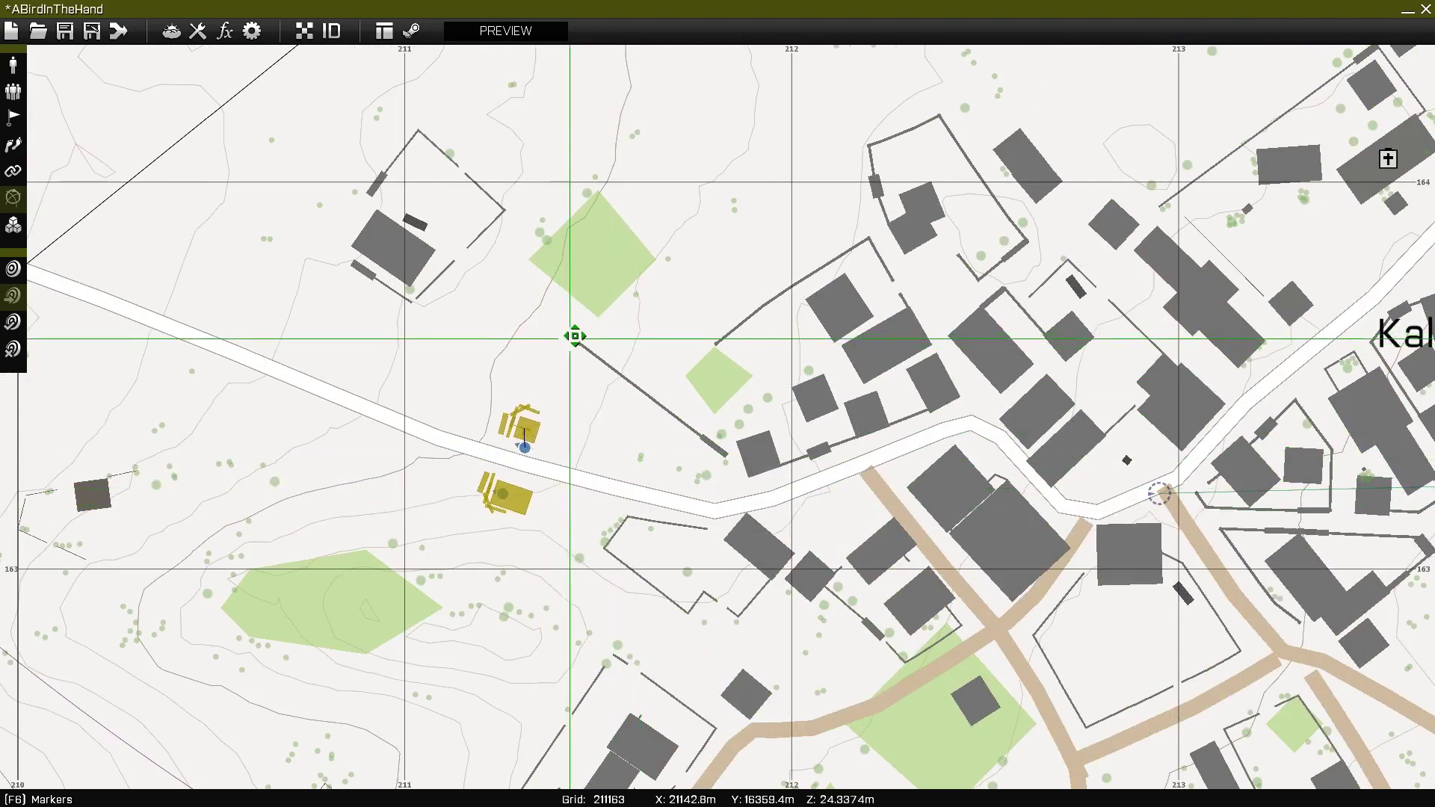
# Step: Copy the single sandbag outpost composition from Almyra and place it on the hilltop northwest of Paros at about grid 207172
pyautogui.scroll(-5, 579, 342)
pyautogui.moveTo(857, 226); pyautogui.dragTo(420, 653, button='right')
pyautogui.moveTo(1162, 85); pyautogui.dragTo(892, 405, button='right')
pyautogui.scroll(4, 892, 406)
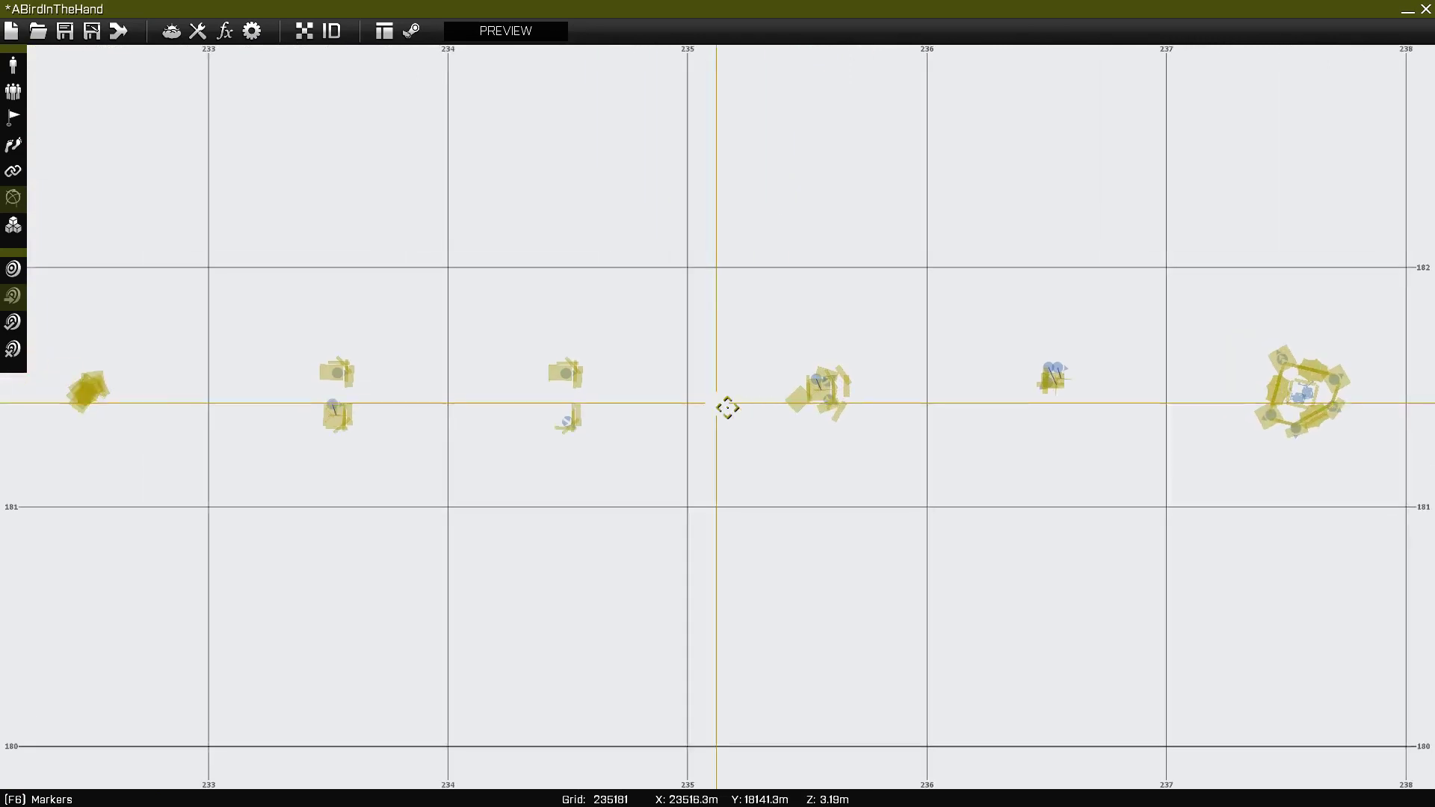
pyautogui.scroll(-1, 942, 493)
pyautogui.scroll(-6, 924, 486)
pyautogui.moveTo(549, 502); pyautogui.dragTo(954, 281, button='right')
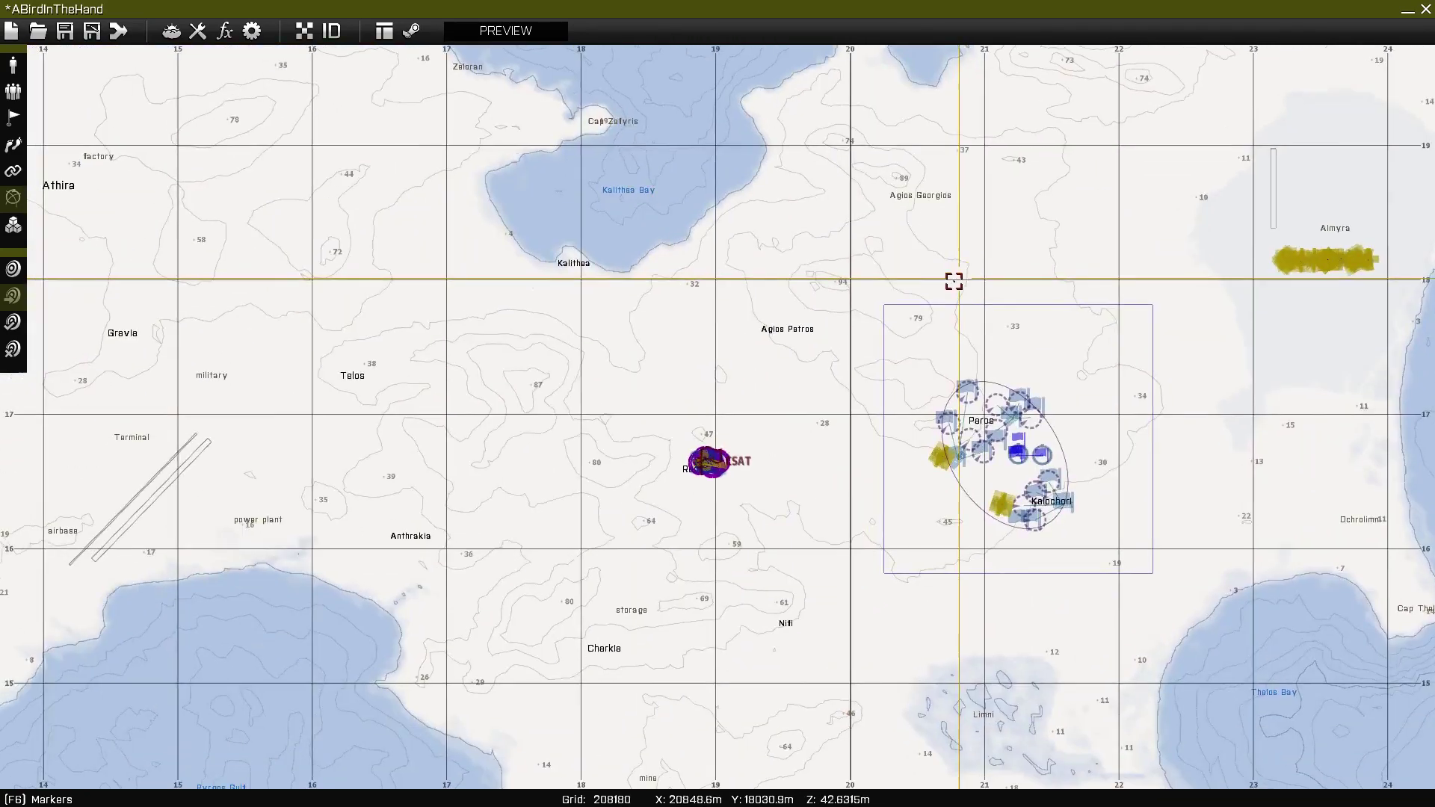
pyautogui.scroll(4, 918, 420)
pyautogui.moveTo(918, 422); pyautogui.dragTo(597, 457, button='right')
pyautogui.scroll(2, 814, 319)
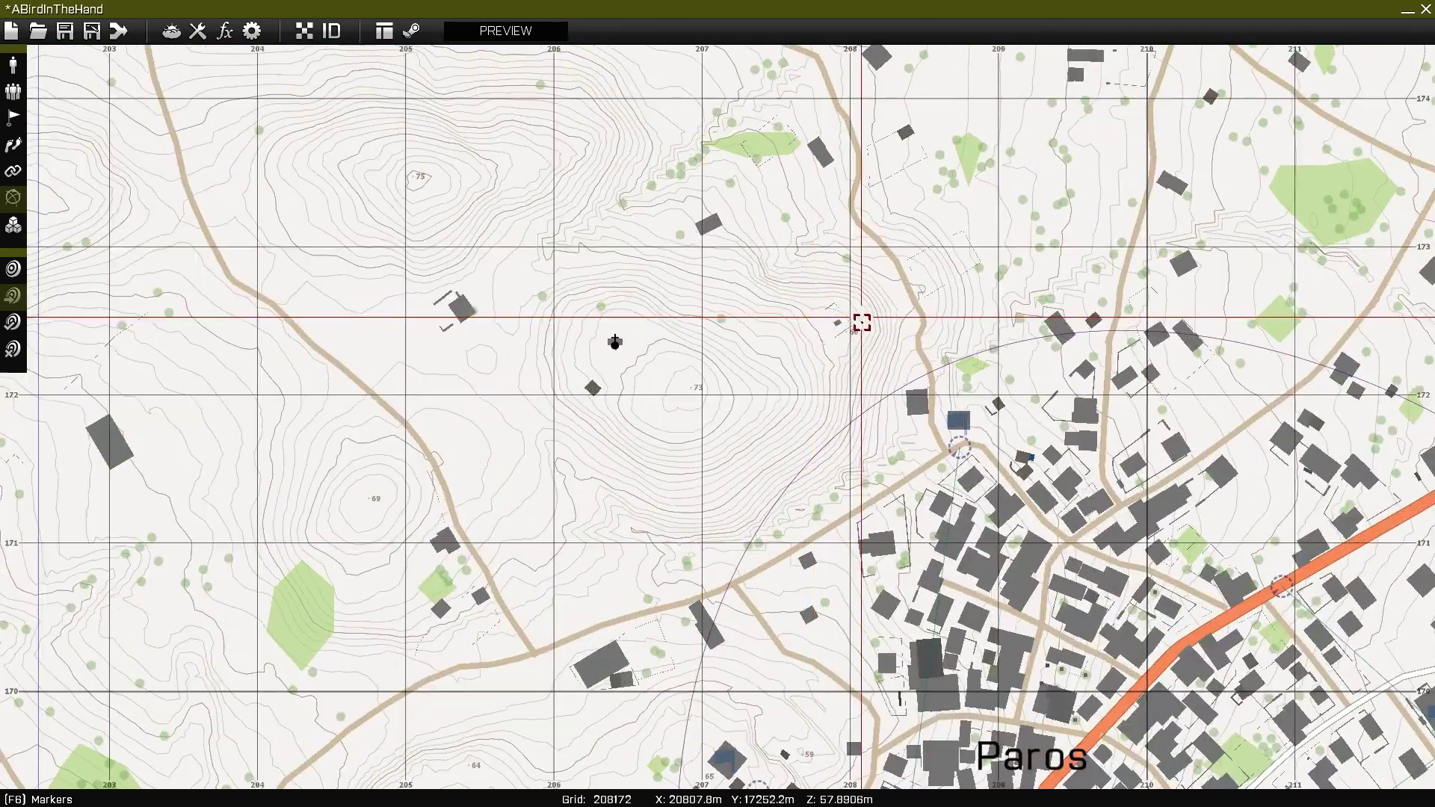
pyautogui.scroll(2, 813, 361)
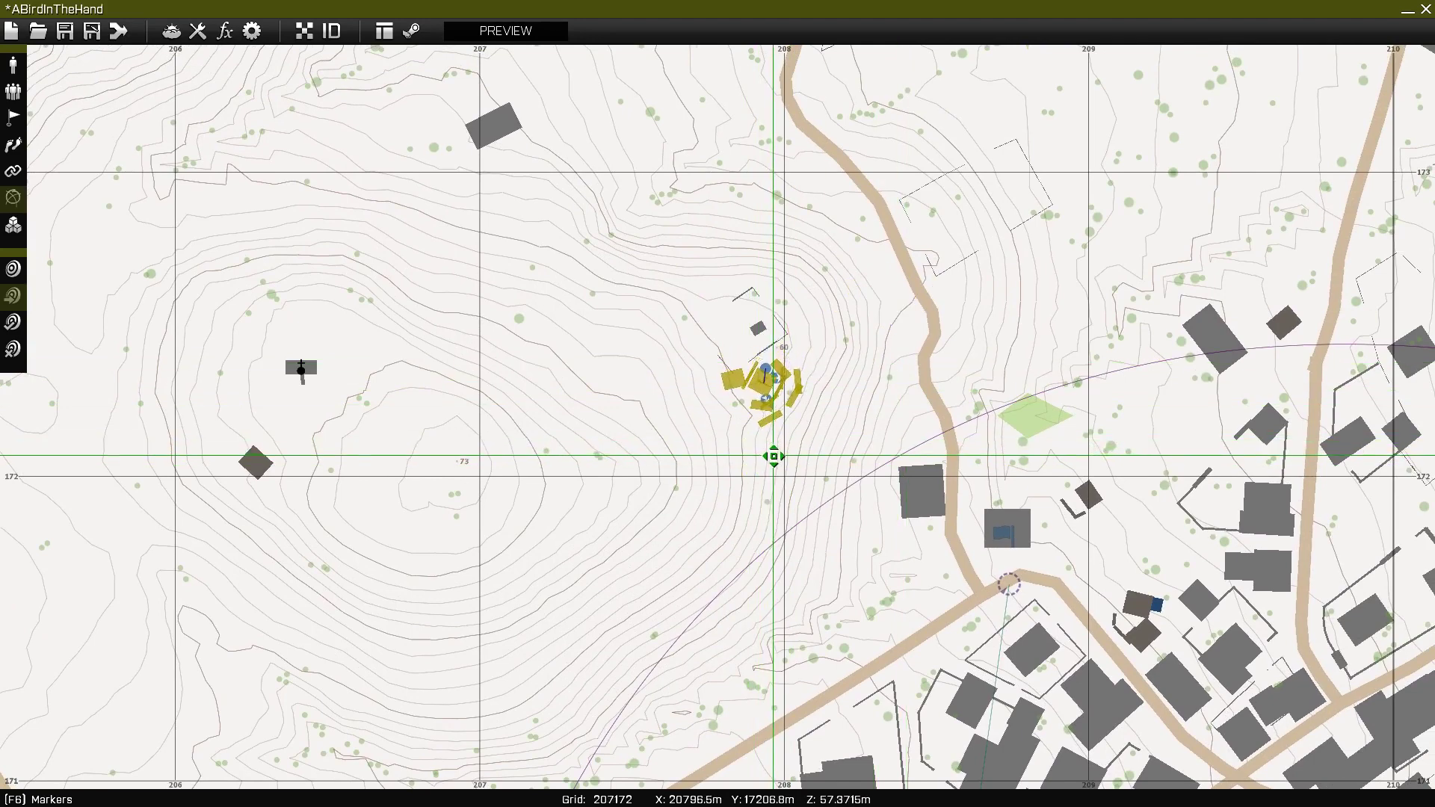
pyautogui.scroll(3, 778, 374)
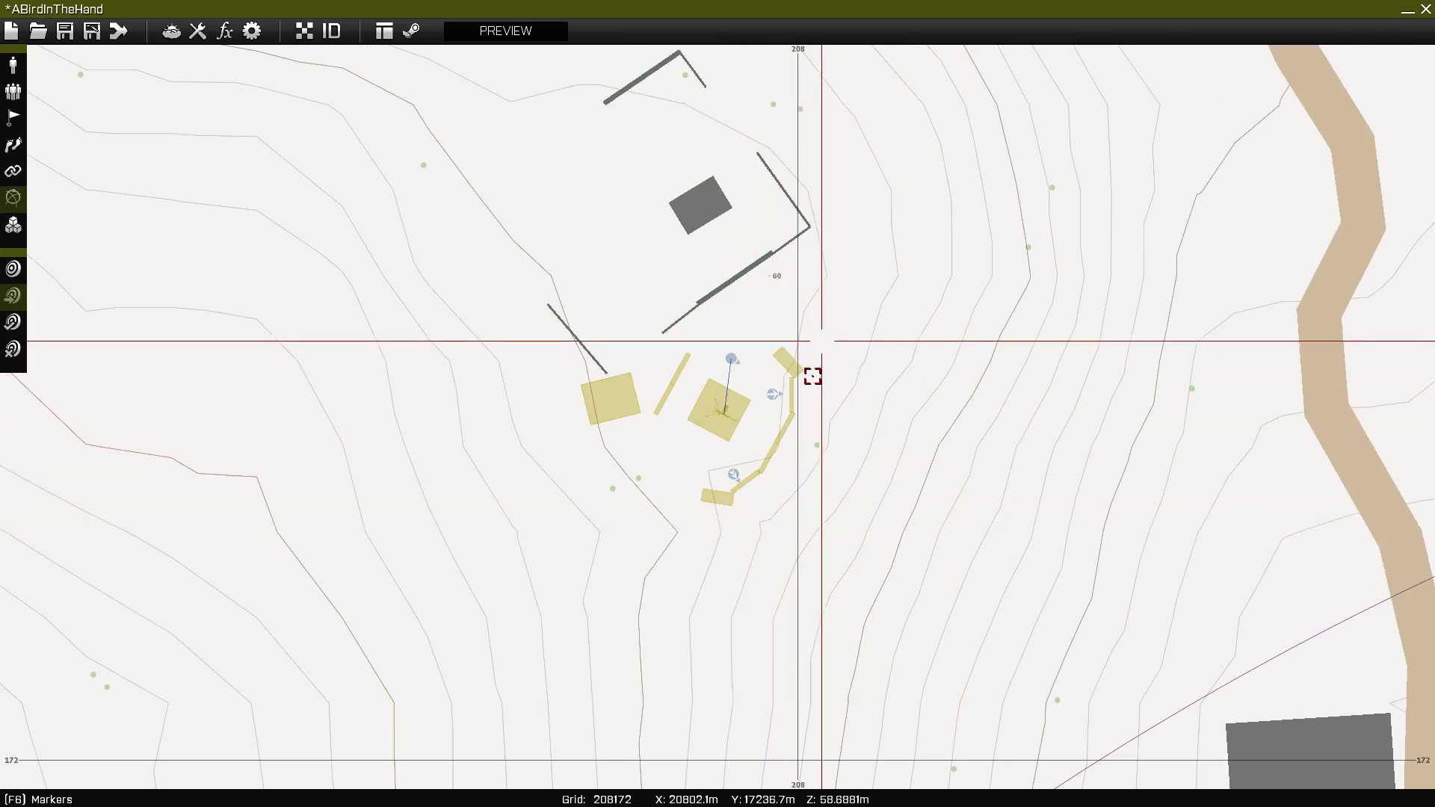
# Step: Place a rotated copy of the sandbag outpost east of Paros, beside the dirt-track crossroads at about grid 216169
pyautogui.scroll(-3, 648, 428)
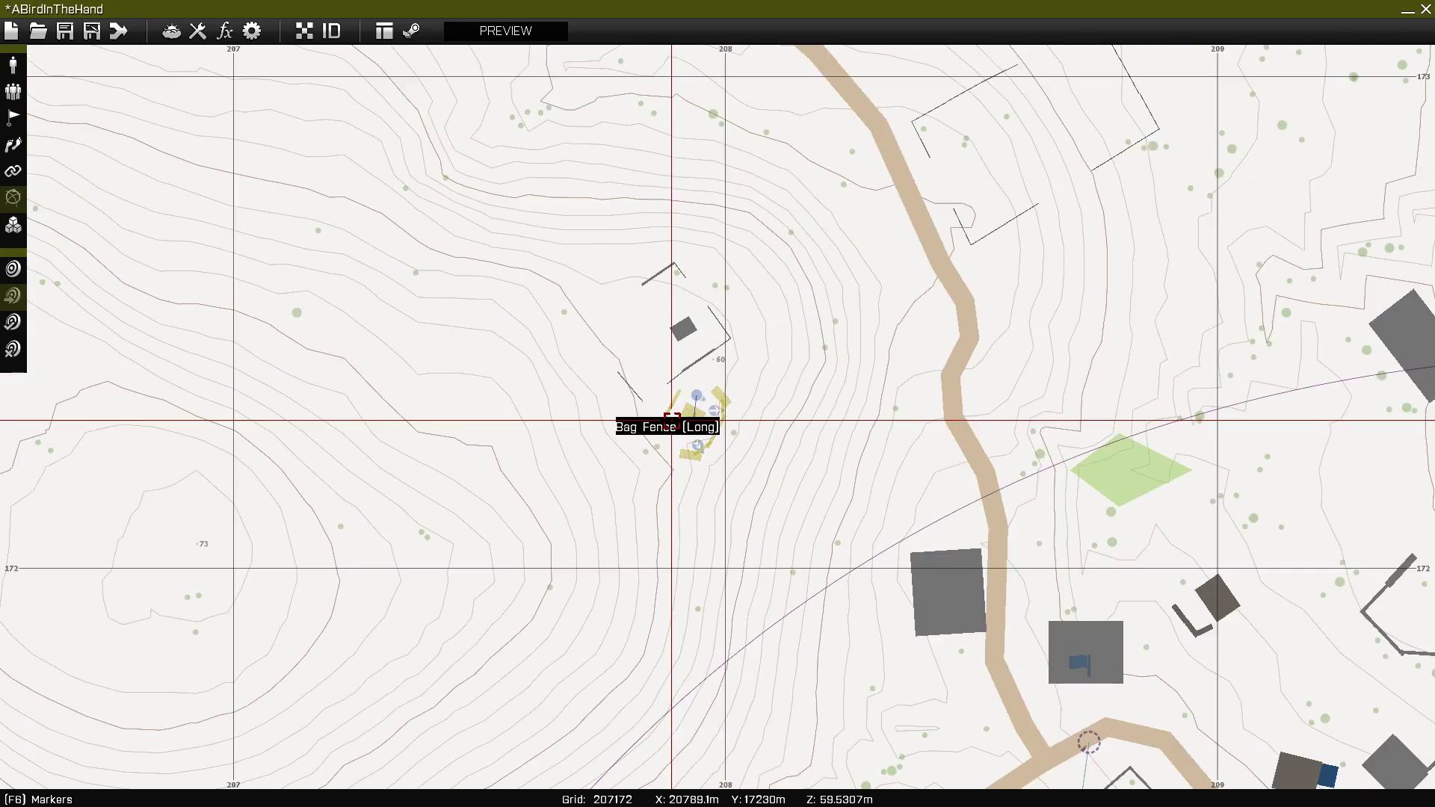
pyautogui.scroll(2, 666, 407)
pyautogui.scroll(-5, 688, 415)
pyautogui.moveTo(902, 329); pyautogui.dragTo(714, 366, button='right')
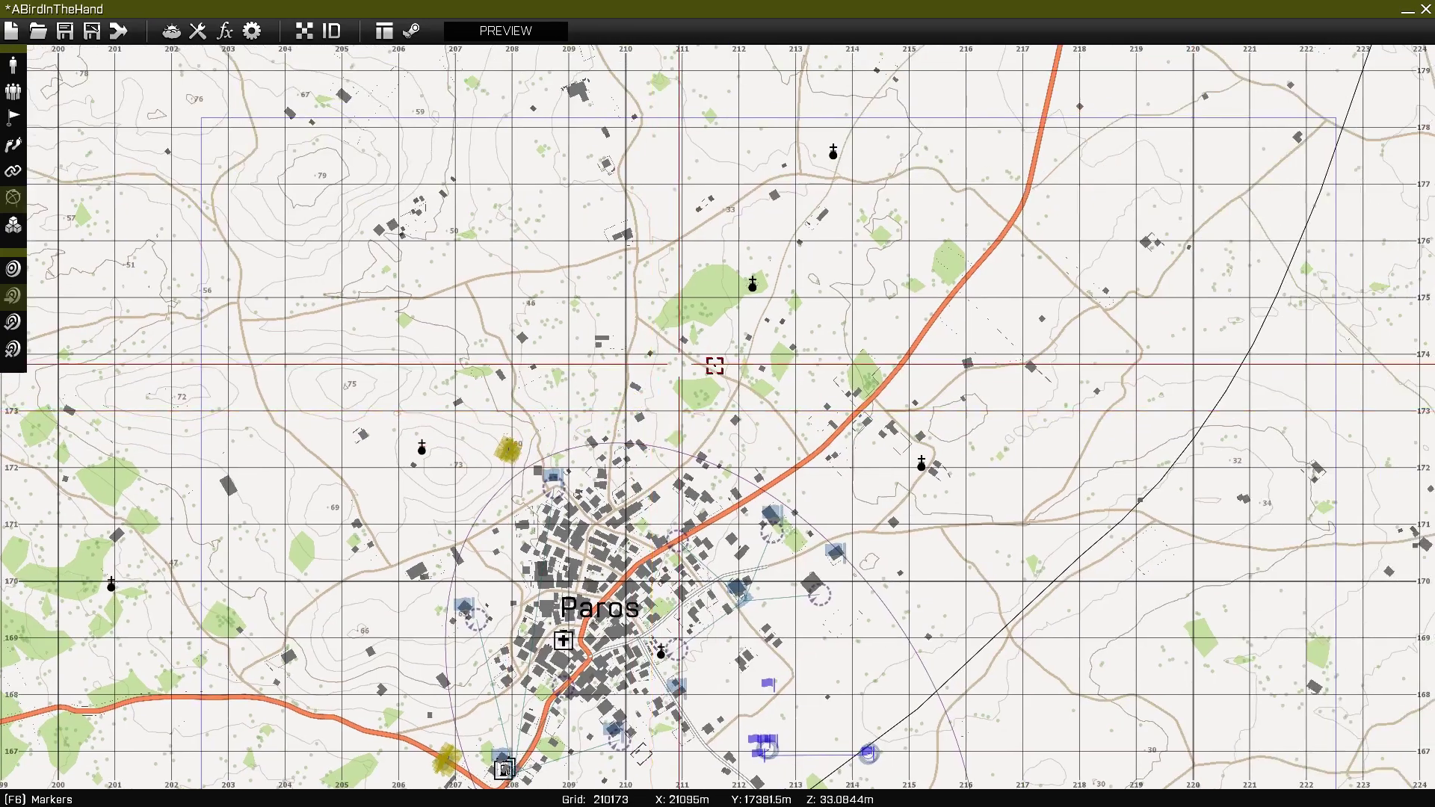
pyautogui.scroll(3, 714, 365)
pyautogui.moveTo(759, 423); pyautogui.dragTo(585, 325, button='right')
pyautogui.scroll(-1, 581, 323)
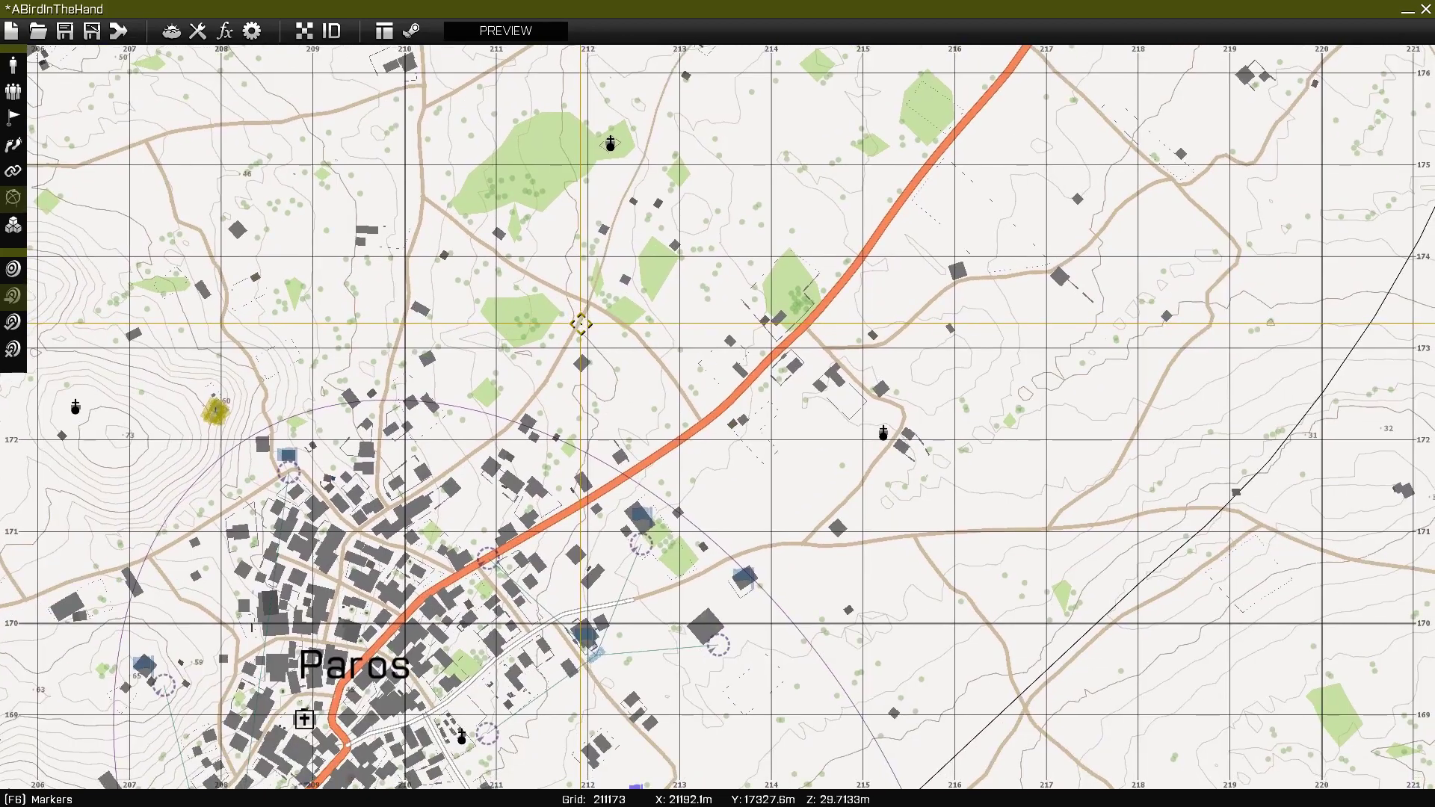
pyautogui.scroll(-2, 581, 323)
pyautogui.moveTo(694, 691); pyautogui.dragTo(723, 307, button='right')
pyautogui.scroll(5, 787, 375)
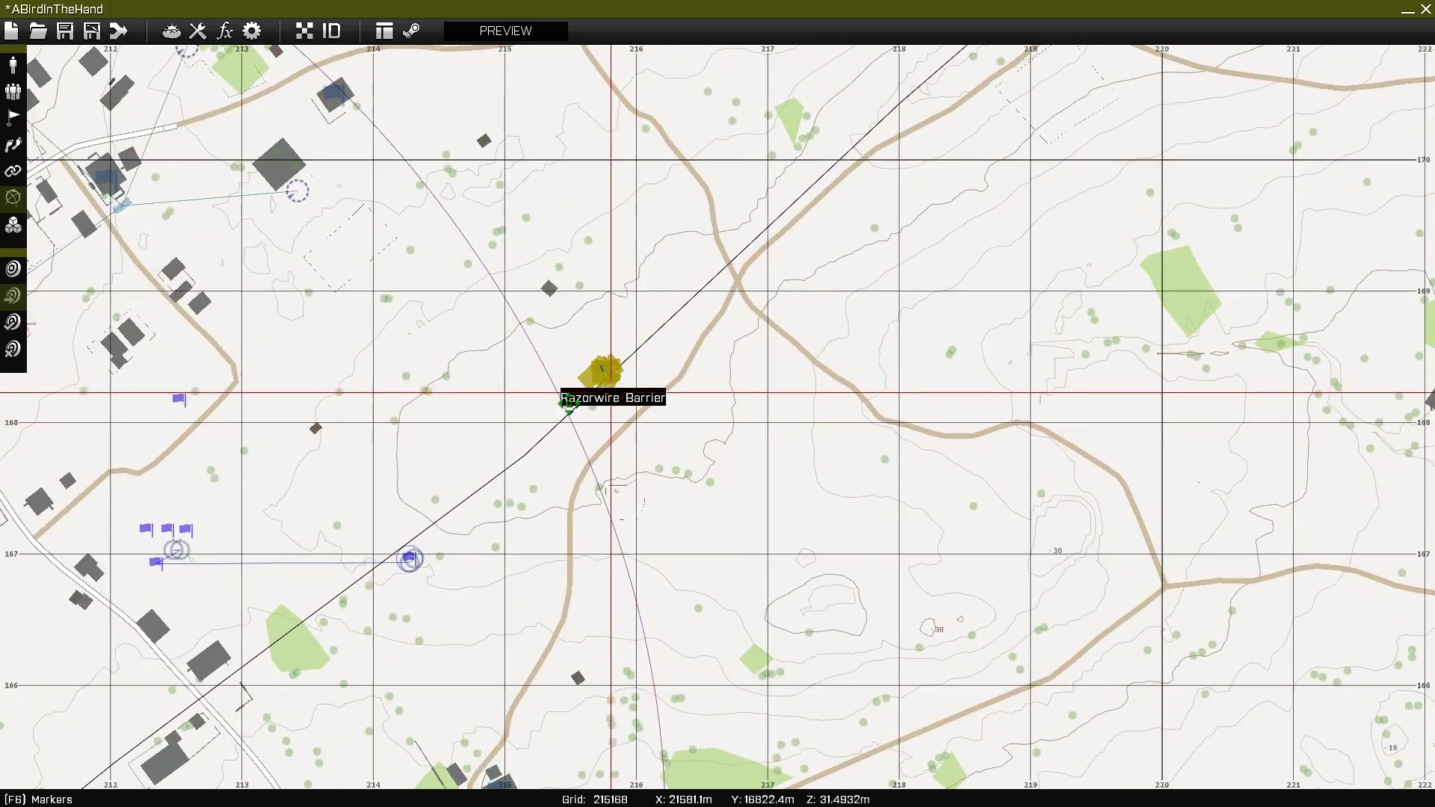
pyautogui.scroll(2, 605, 208)
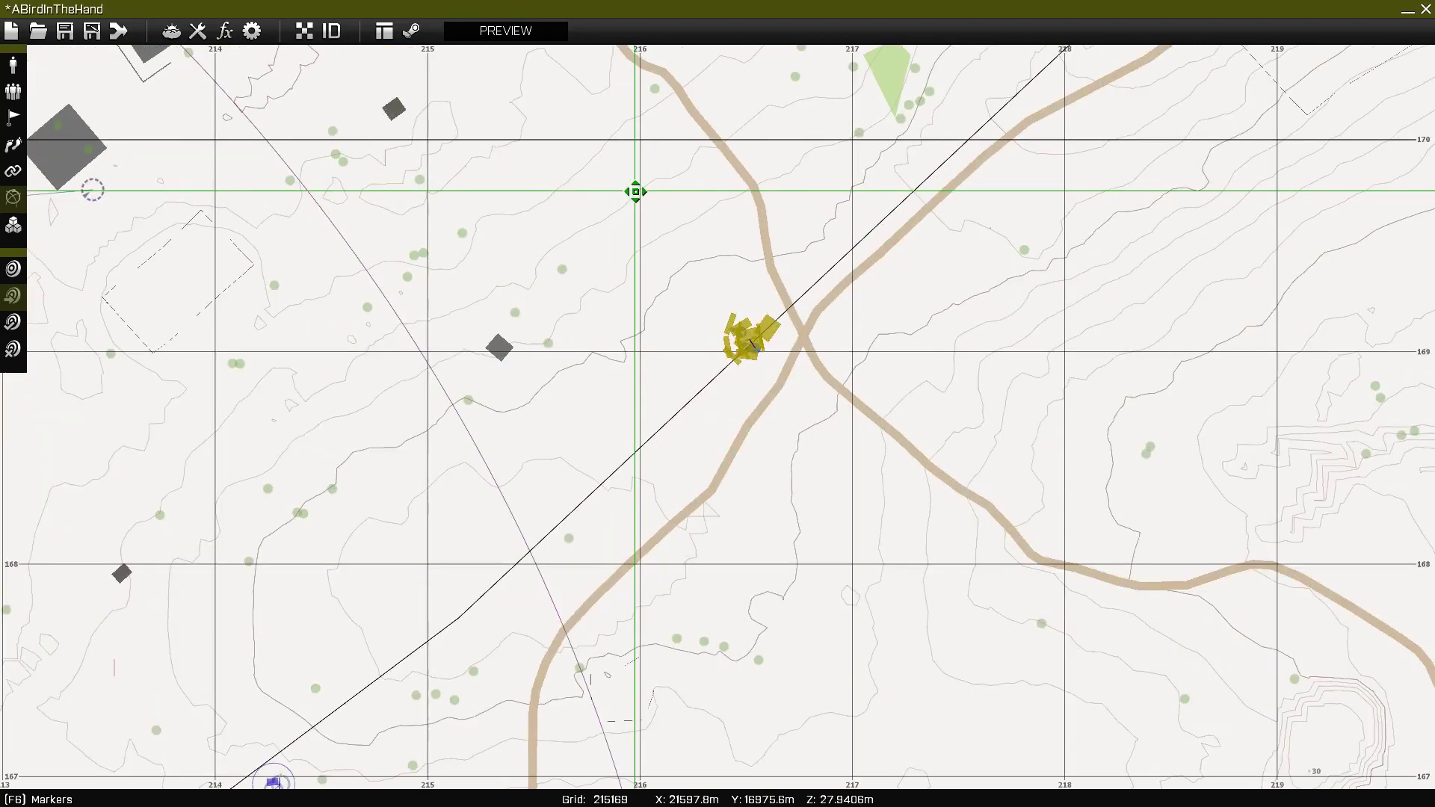
# Step: Delete the large ring-shaped fort composition from the row of templates at Almyra
pyautogui.scroll(-2, 578, 222)
pyautogui.moveTo(552, 266); pyautogui.dragTo(1059, 286, button='right')
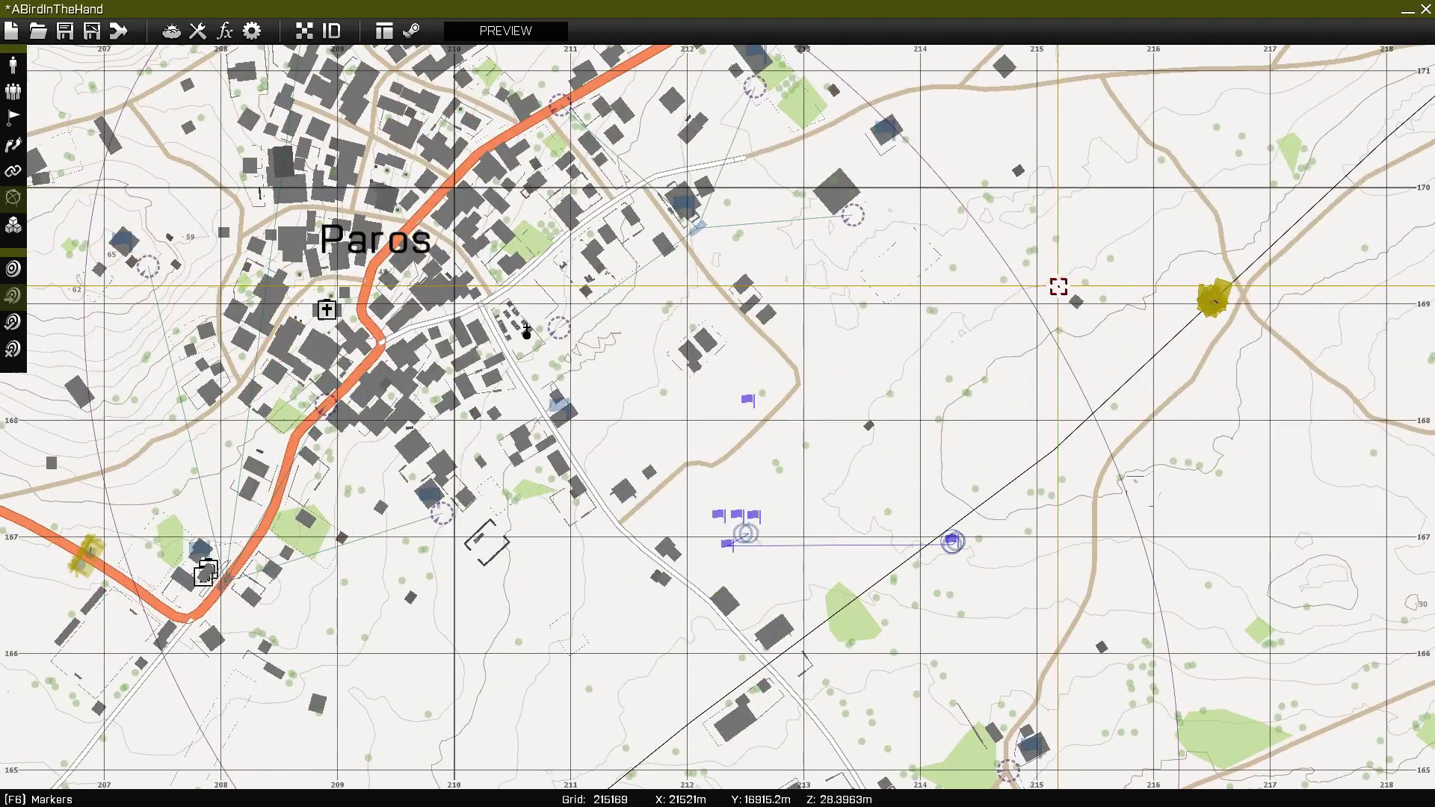
pyautogui.scroll(-1, 958, 365)
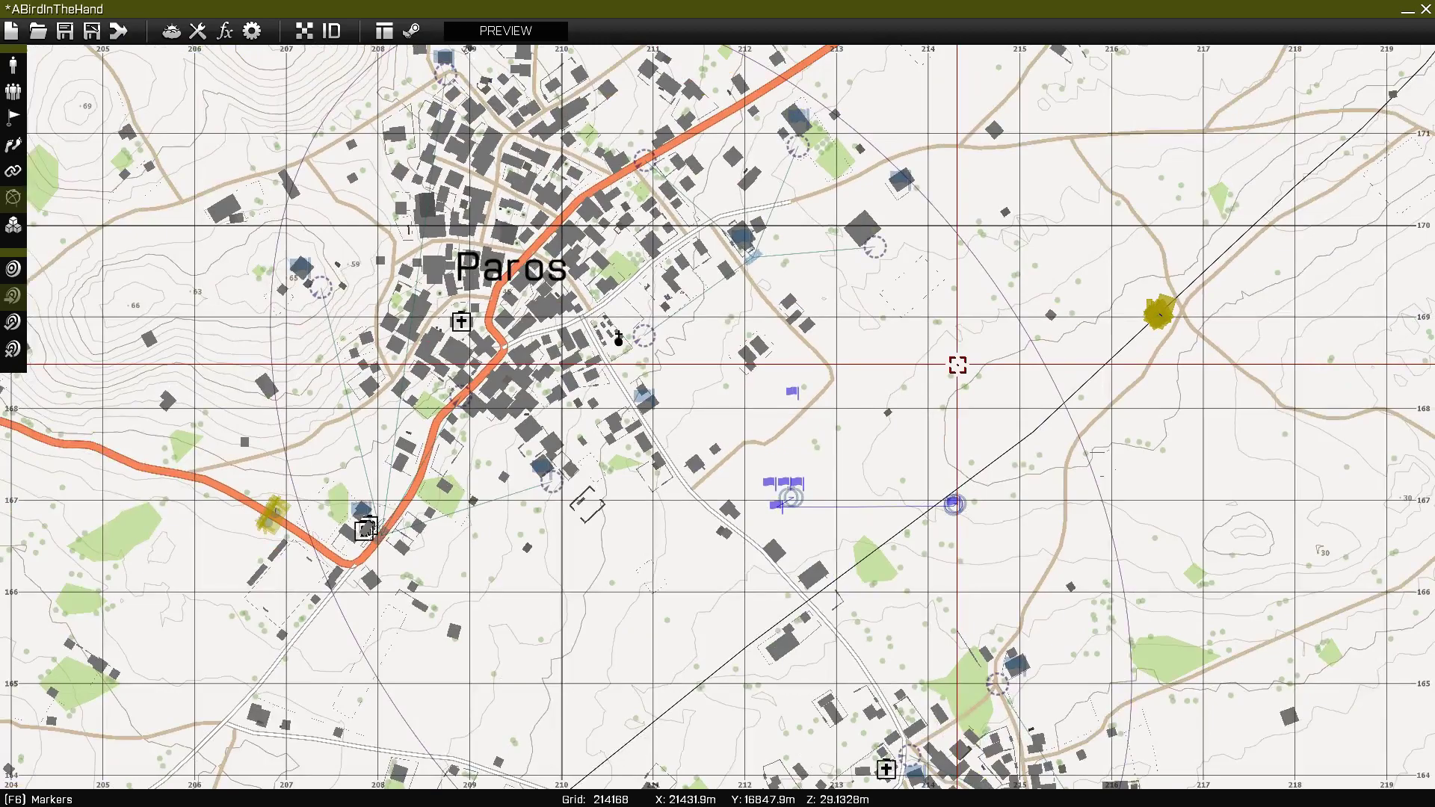
pyautogui.scroll(-4, 964, 348)
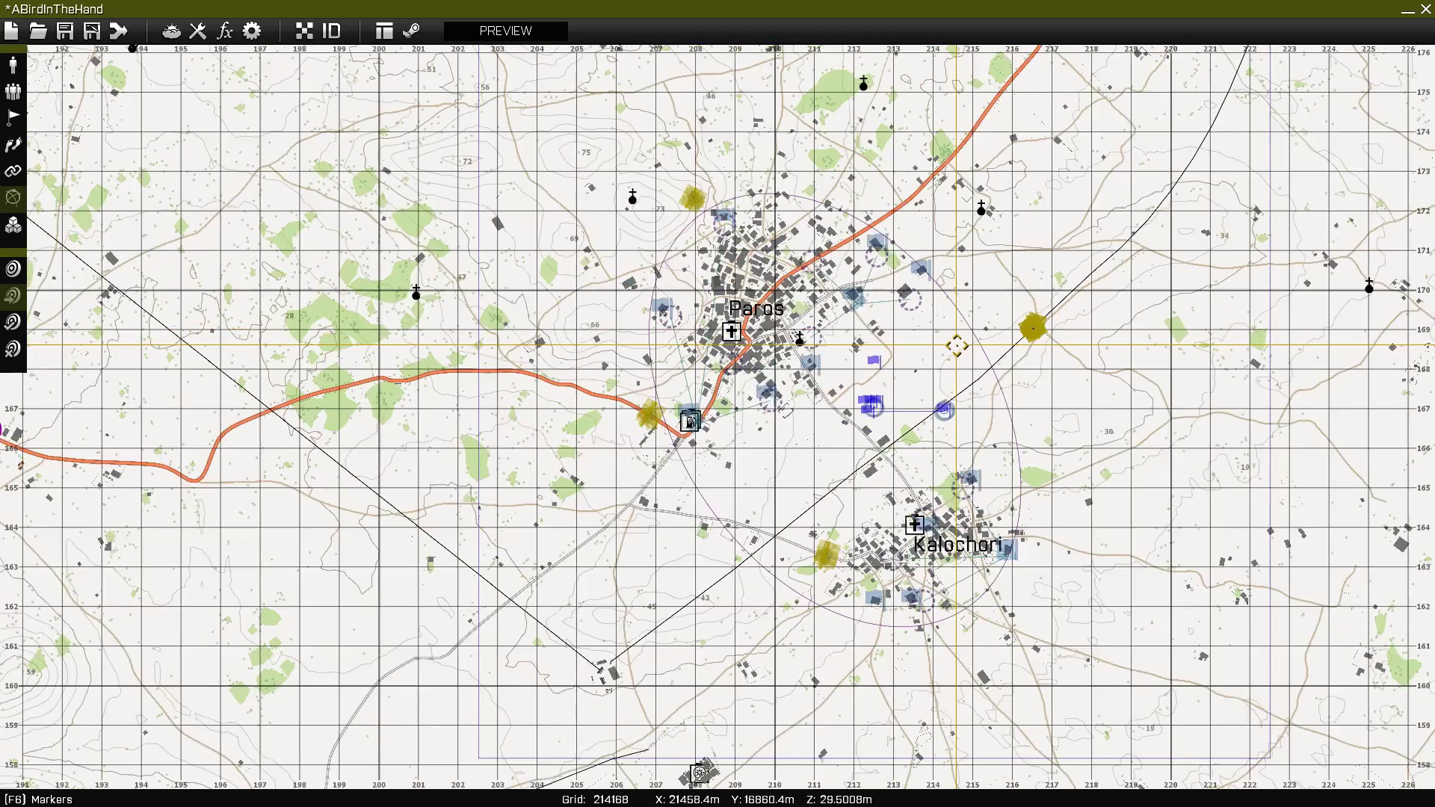
pyautogui.scroll(6, 849, 343)
pyautogui.scroll(-7, 833, 331)
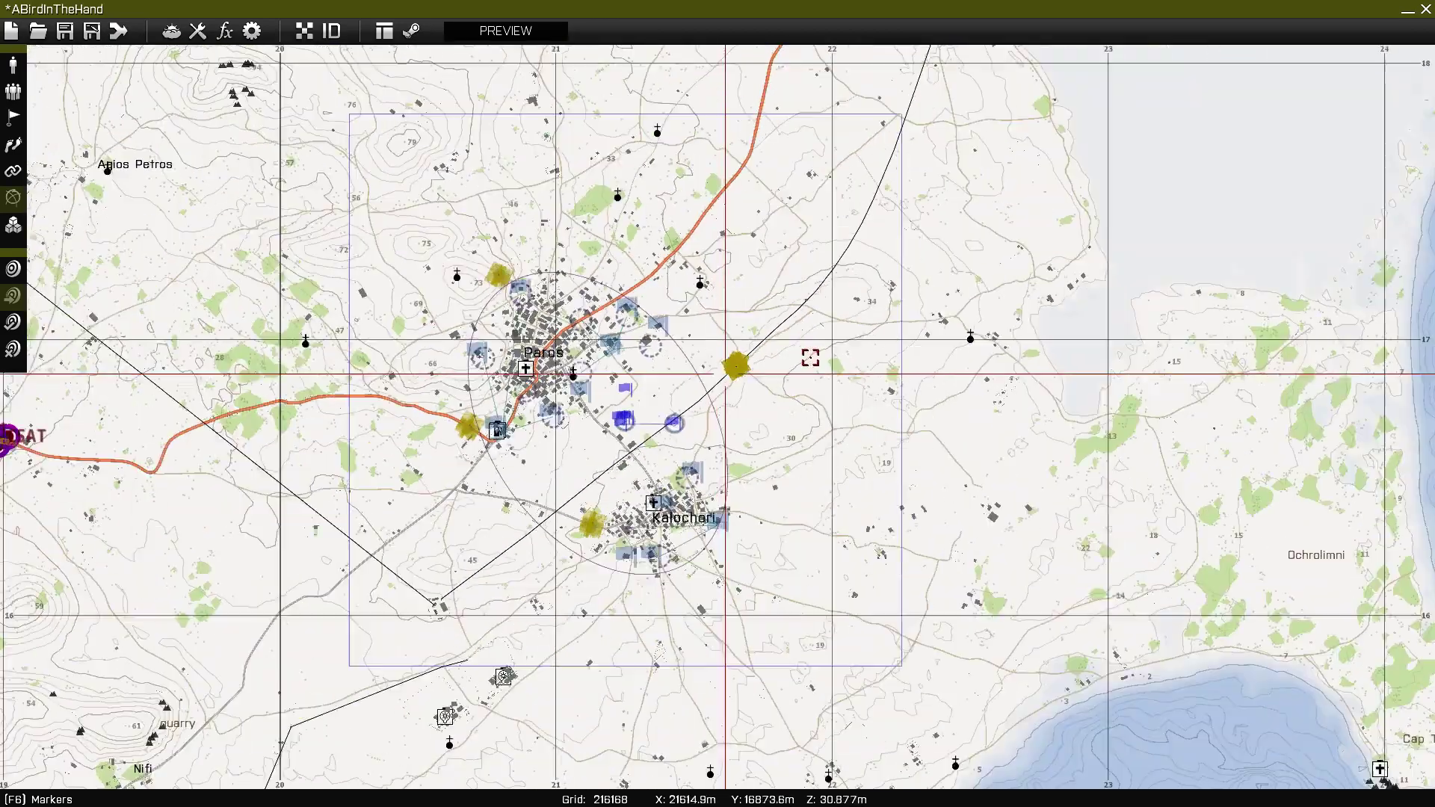
pyautogui.scroll(8, 813, 282)
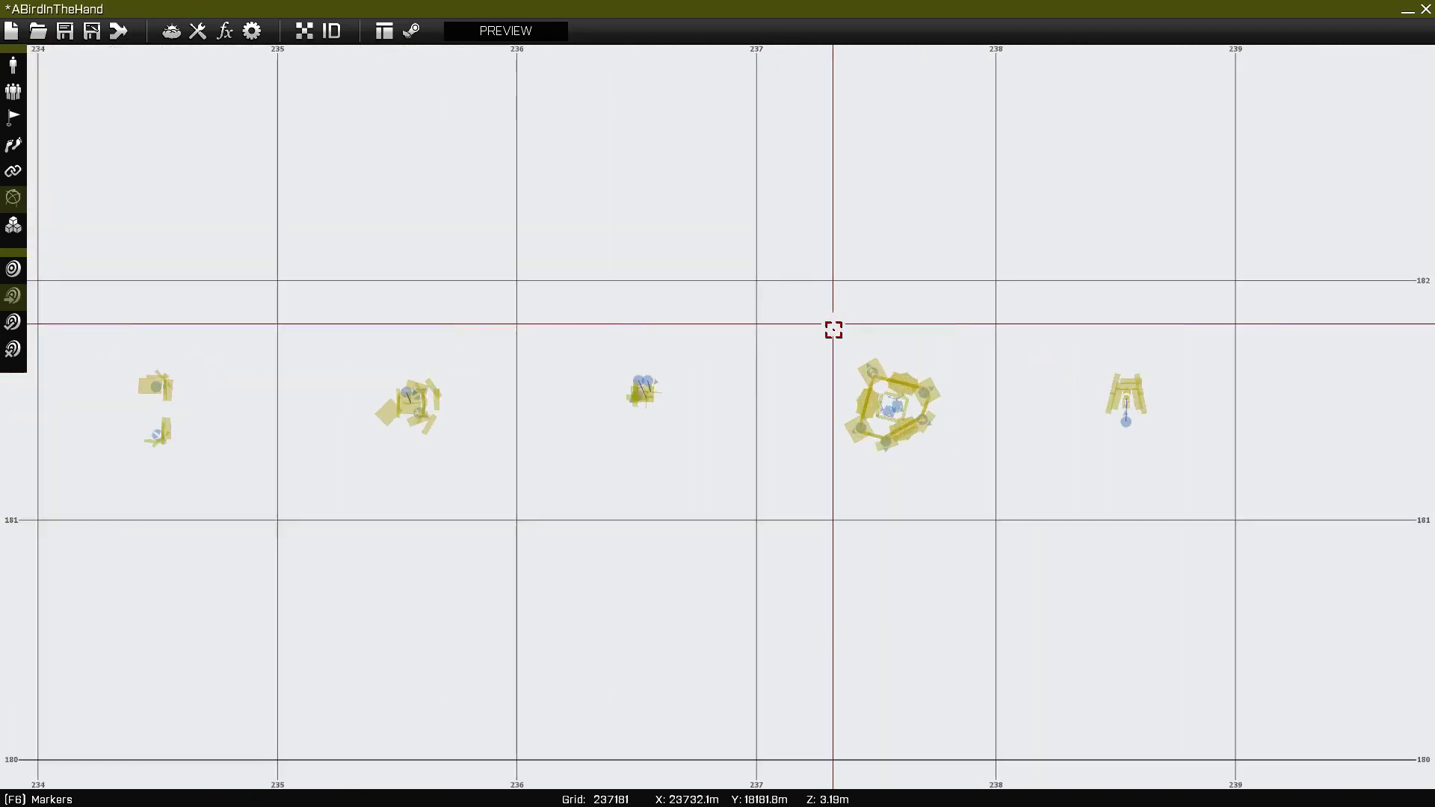
pyautogui.moveTo(771, 337); pyautogui.dragTo(946, 293, button='right')
pyautogui.moveTo(974, 252); pyautogui.dragTo(1243, 522)
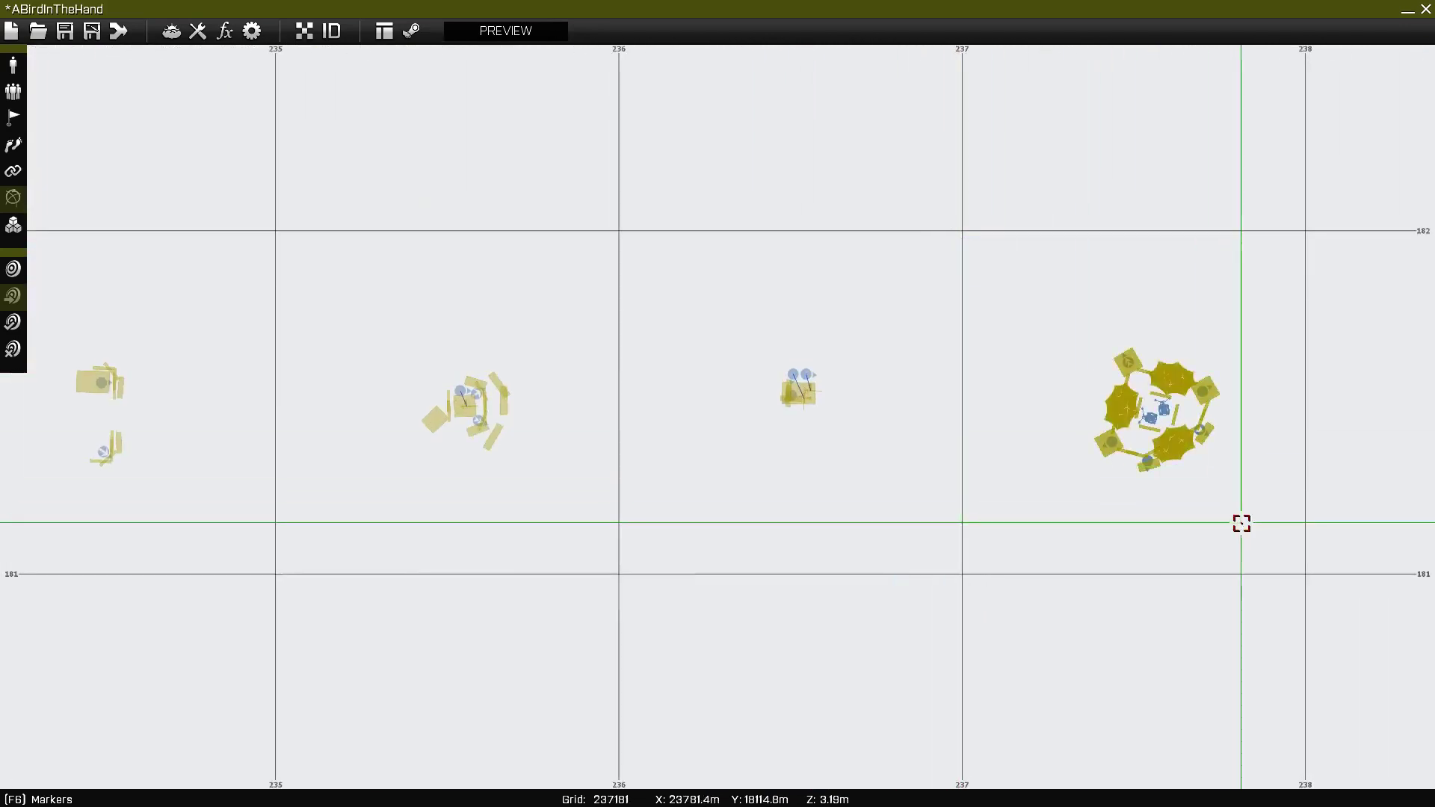
pyautogui.press('Delete')
# Step: Delete the remaining row of template compositions at Almyra
pyautogui.moveTo(951, 421); pyautogui.dragTo(1147, 432, button='right')
pyautogui.moveTo(943, 358); pyautogui.dragTo(1096, 361, button='right')
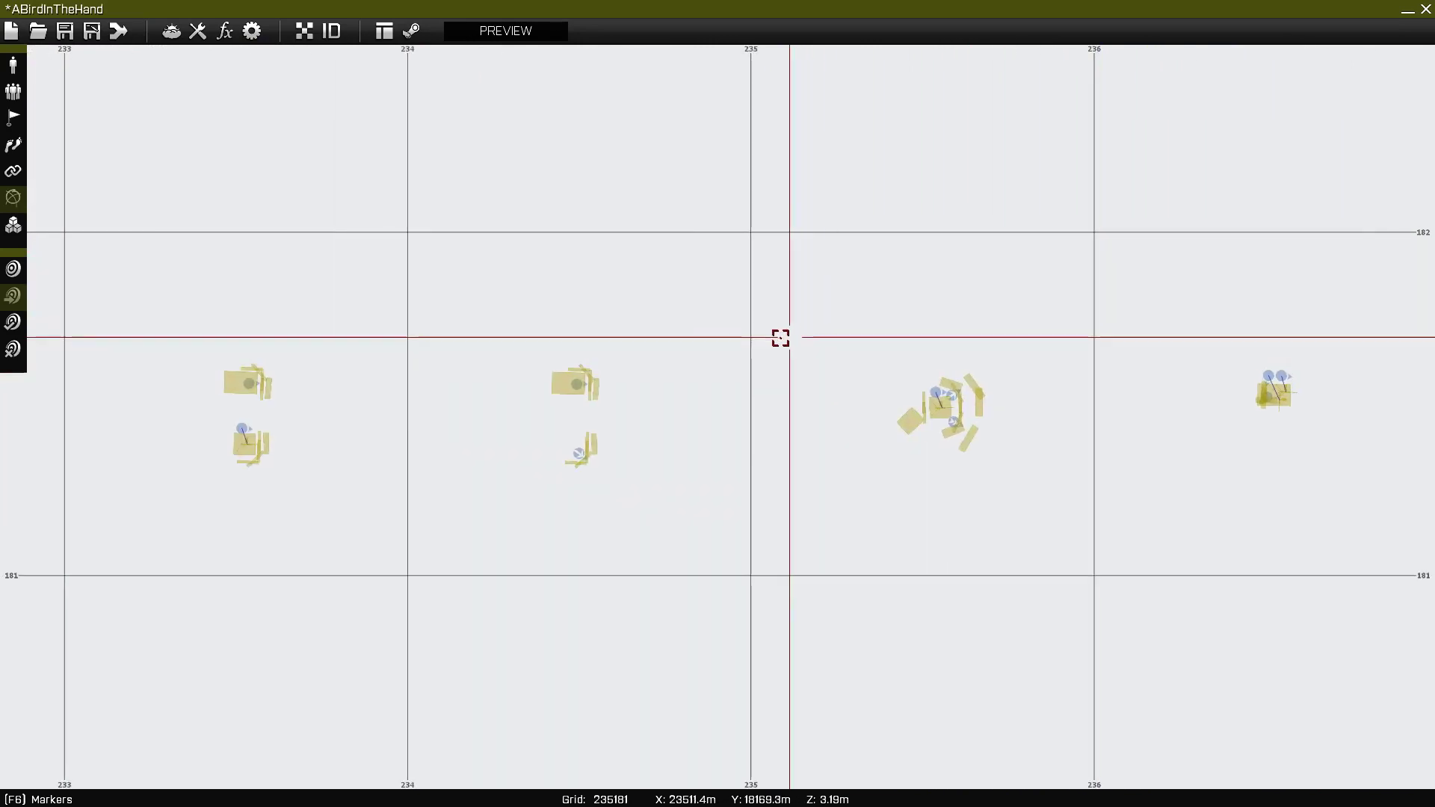
pyautogui.moveTo(778, 336); pyautogui.dragTo(1185, 311, button='right')
pyautogui.scroll(-3, 1185, 311)
pyautogui.scroll(-4, 1186, 310)
pyautogui.moveTo(908, 282); pyautogui.dragTo(667, 274, button='right')
pyautogui.scroll(-1, 666, 275)
pyautogui.moveTo(560, 237); pyautogui.dragTo(1370, 454)
pyautogui.press('Delete')
# Step: Move the AOmarker rectangle from the sea near Atsalis, lengthen its axis A, and centre it between Rodopoli and Paros
pyautogui.scroll(-10, 1371, 455)
pyautogui.scroll(-5, 1094, 515)
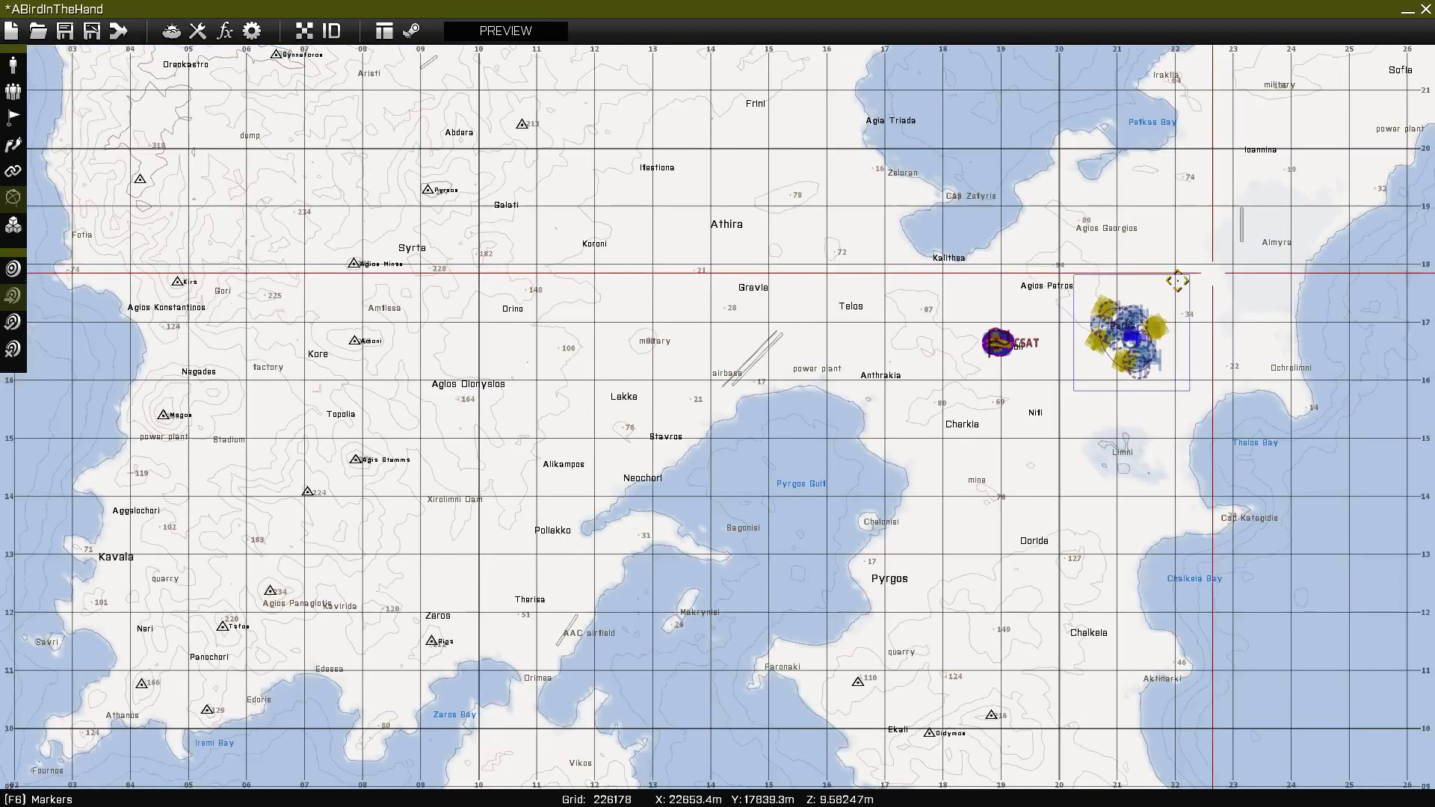
pyautogui.scroll(-5, 992, 439)
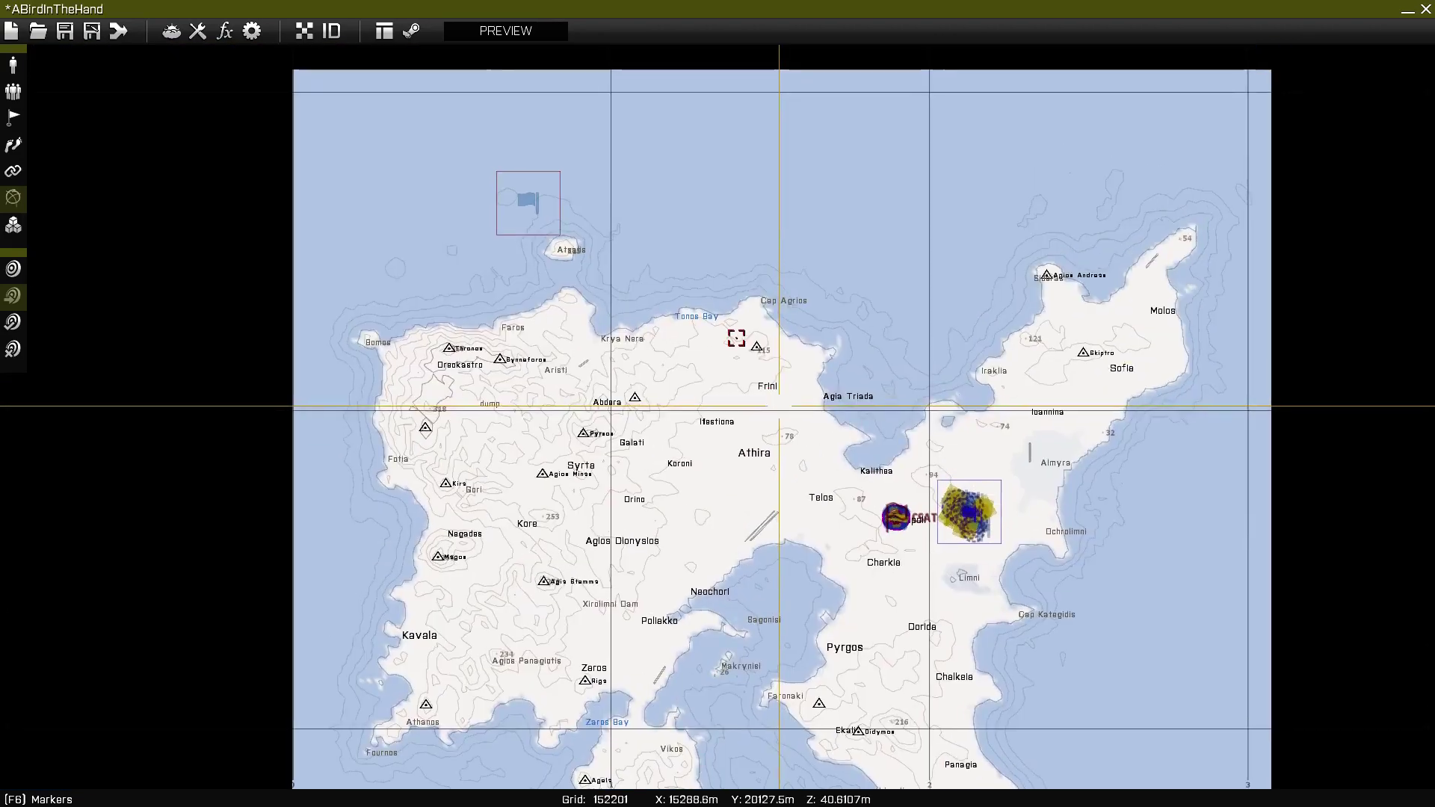
pyautogui.moveTo(531, 207); pyautogui.dragTo(868, 548)
pyautogui.scroll(5, 977, 547)
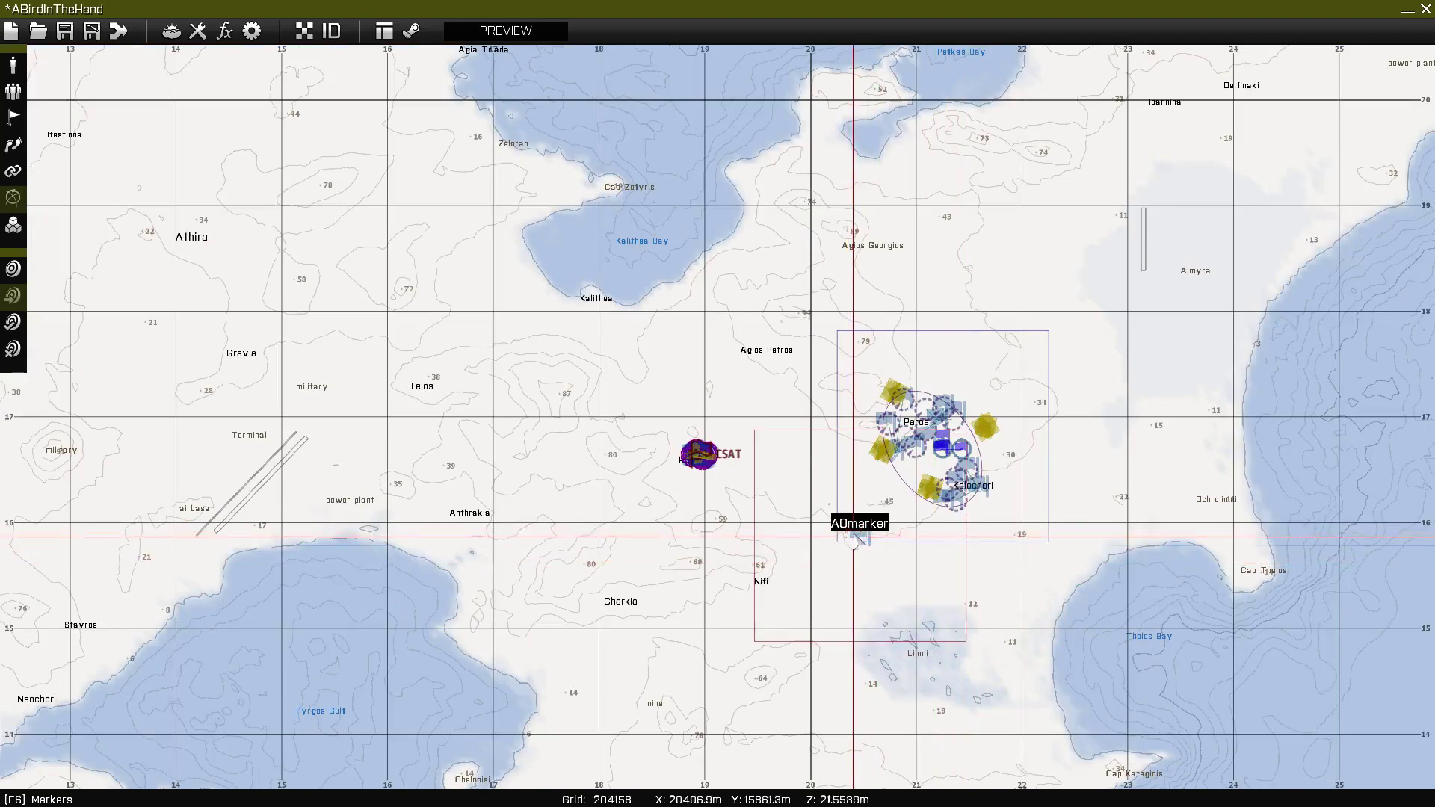
pyautogui.doubleClick(854, 540)
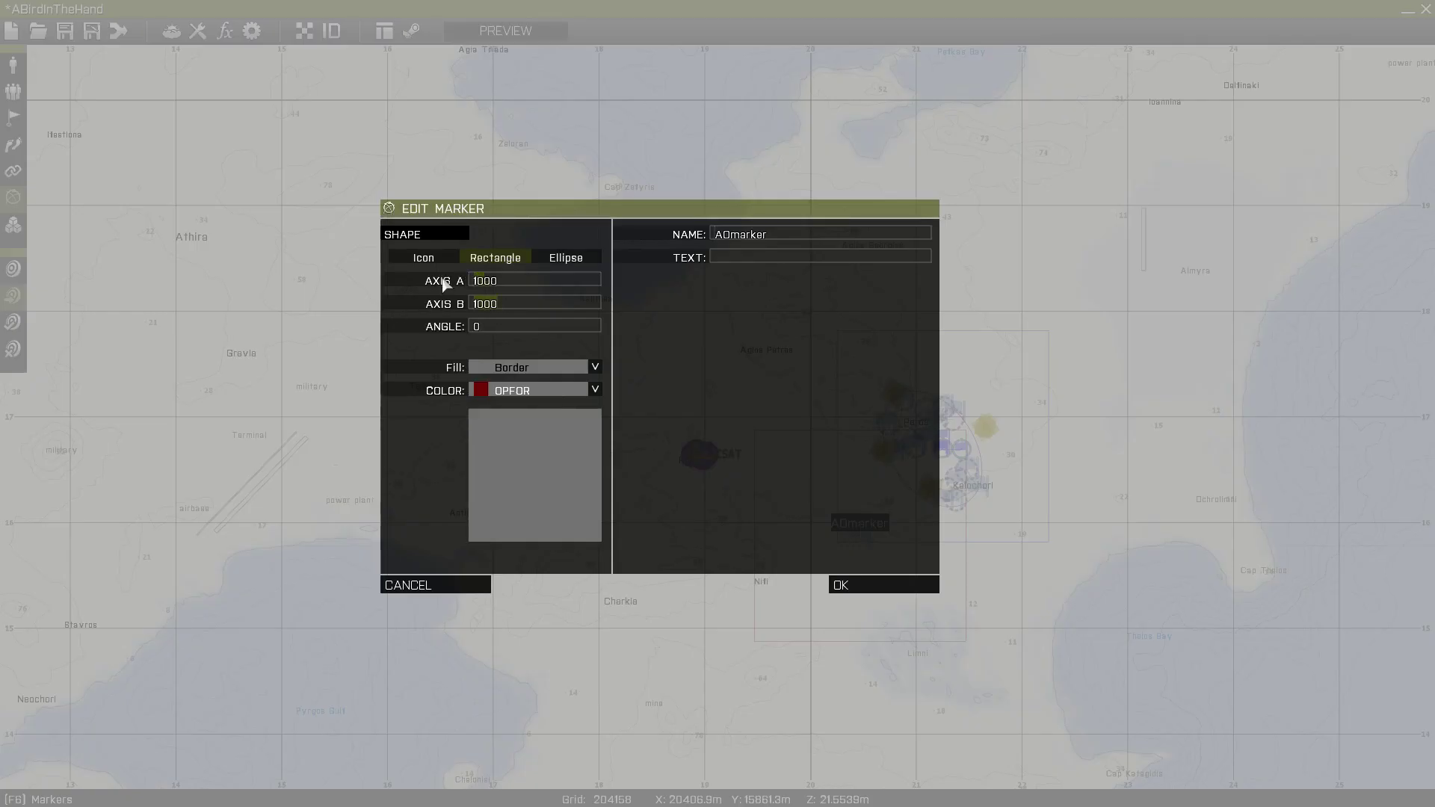
pyautogui.click(865, 586)
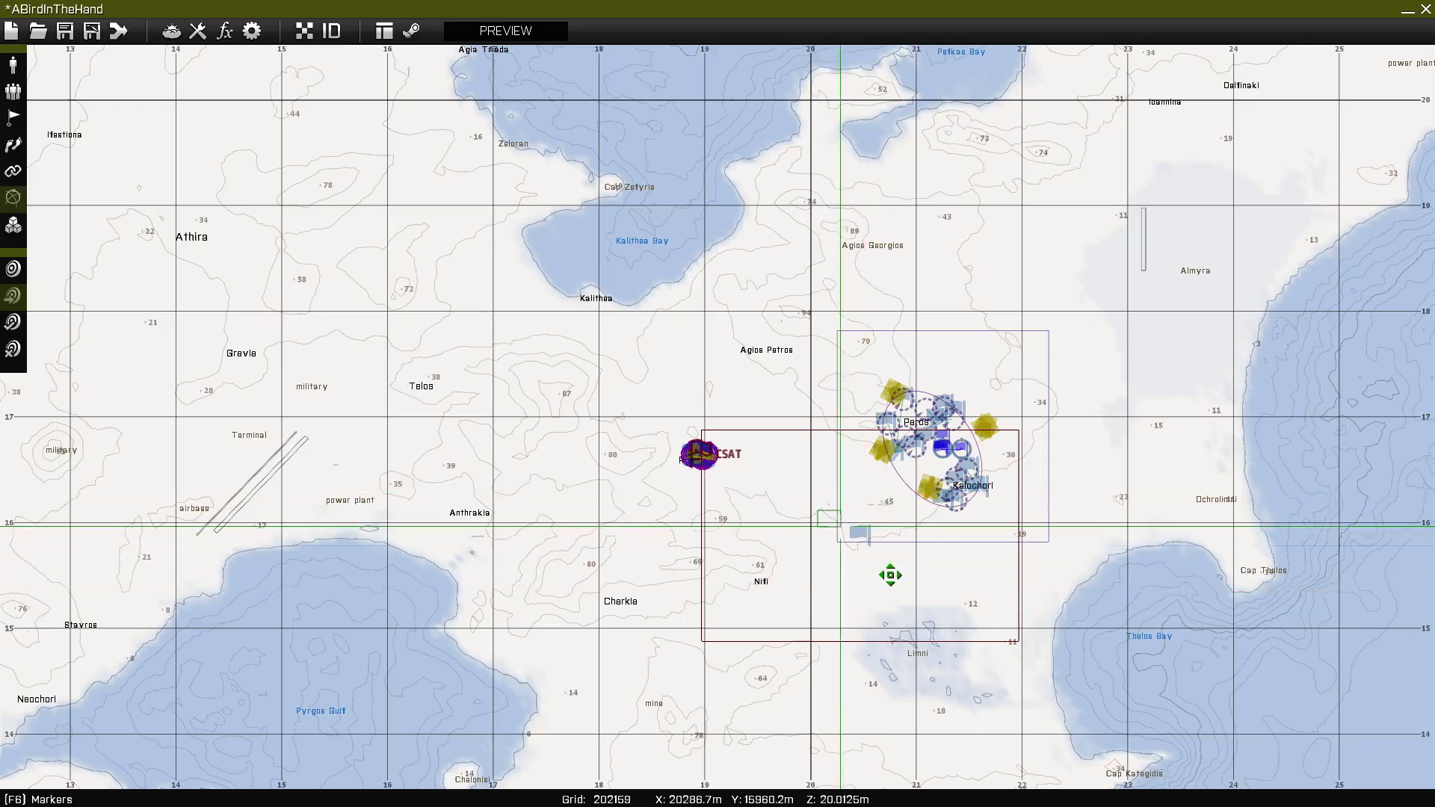
pyautogui.moveTo(859, 537); pyautogui.dragTo(828, 451)
pyautogui.scroll(3, 828, 452)
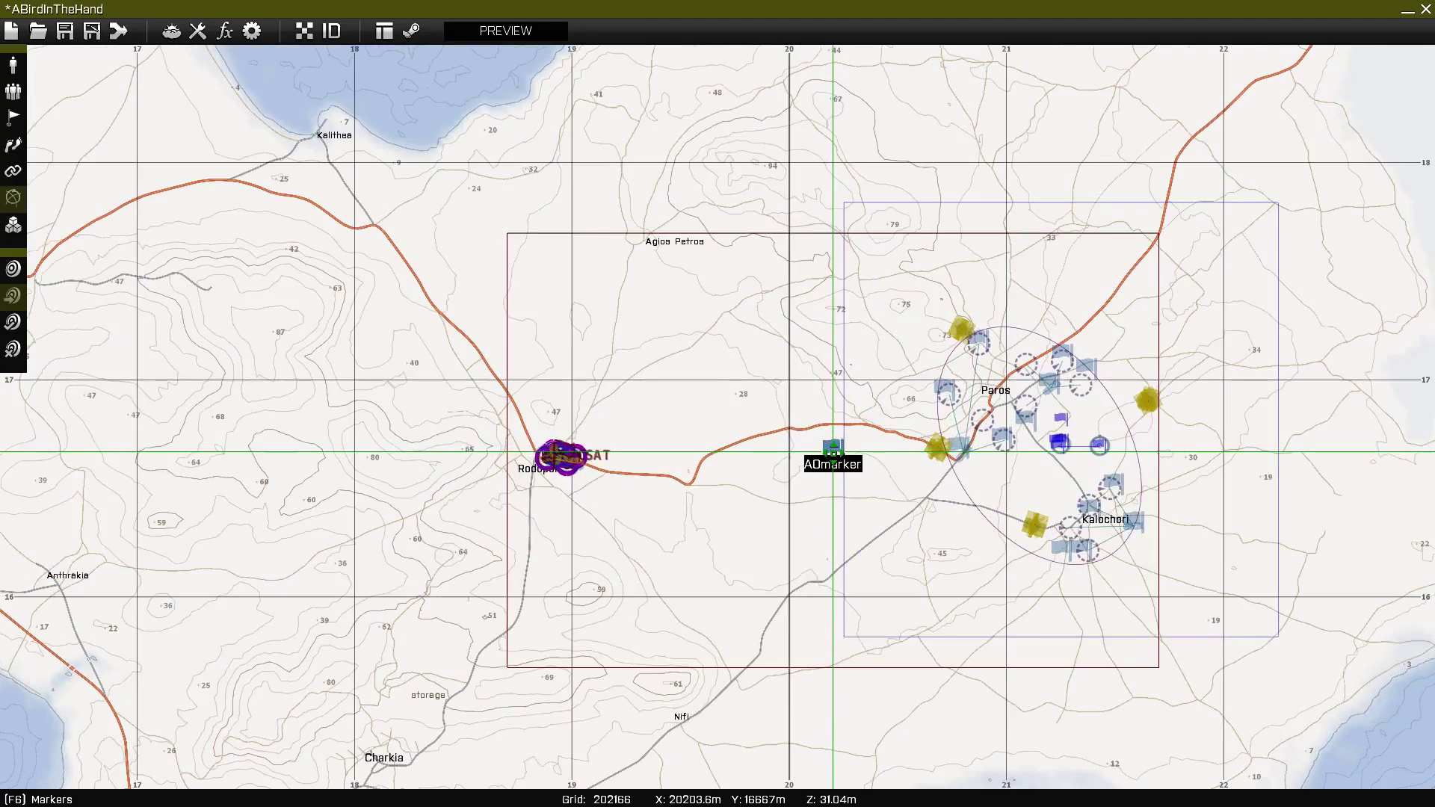
# Step: Save the mission, start its preview and walk forward beside the parked trucks
pyautogui.scroll(1, 834, 454)
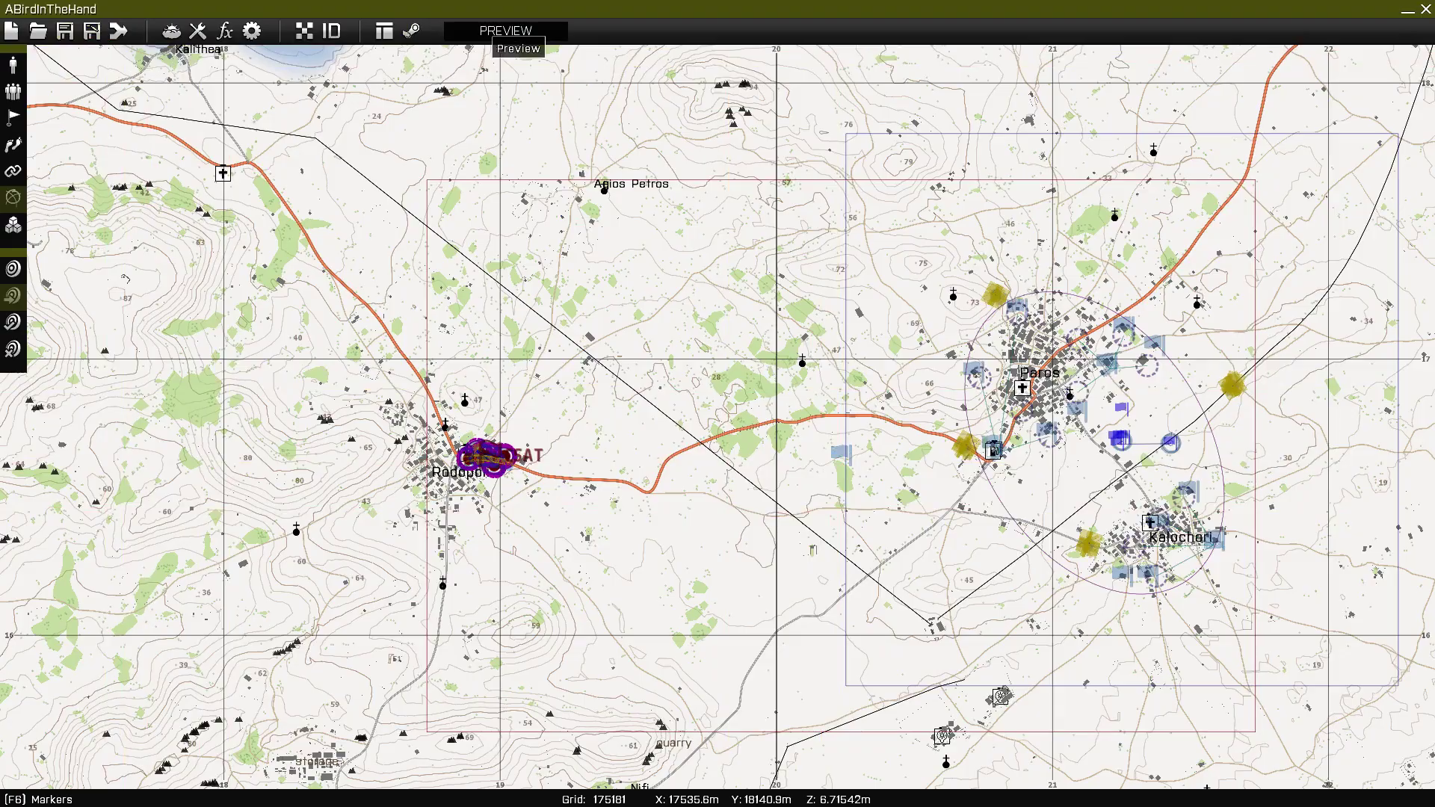
pyautogui.click(506, 31)
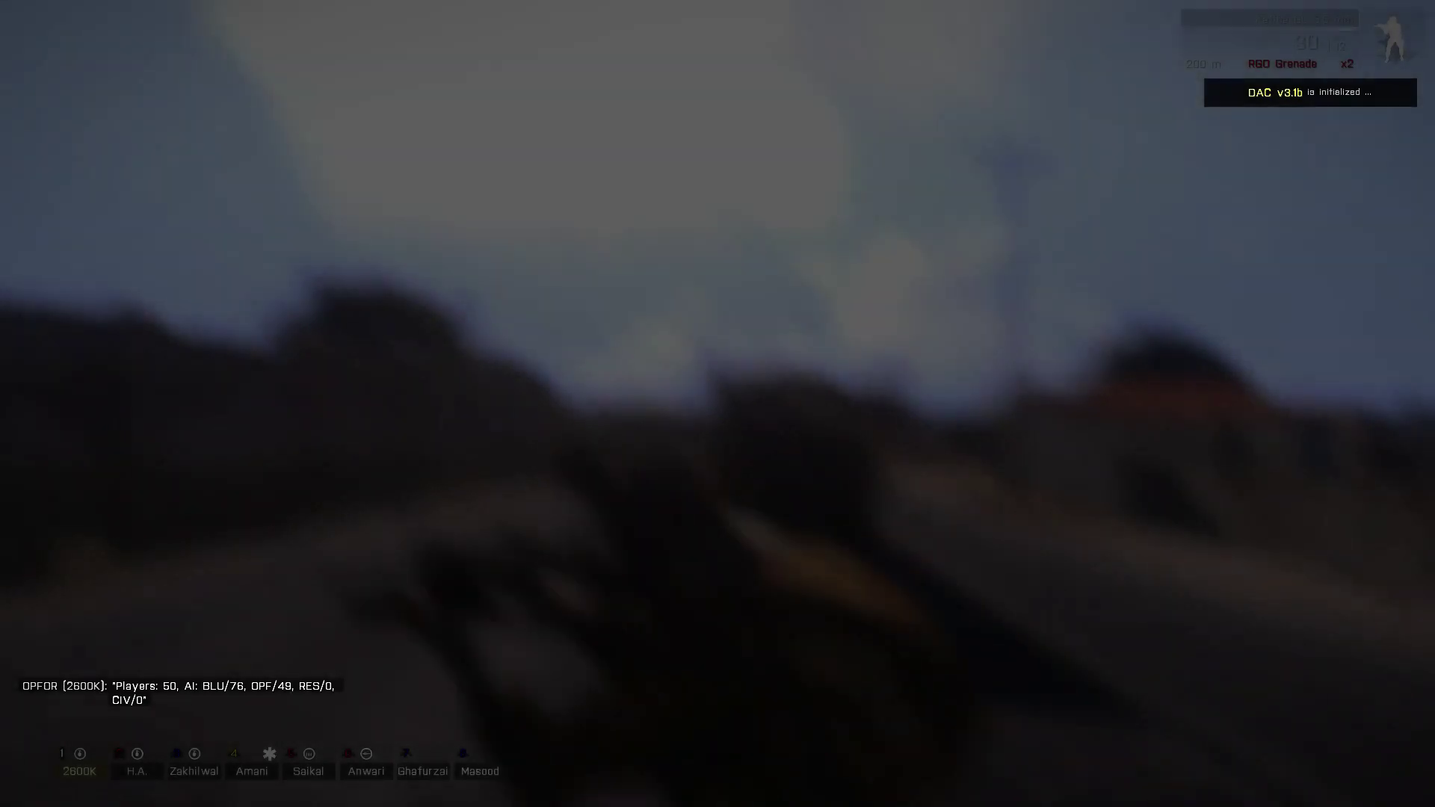
pyautogui.press('w')
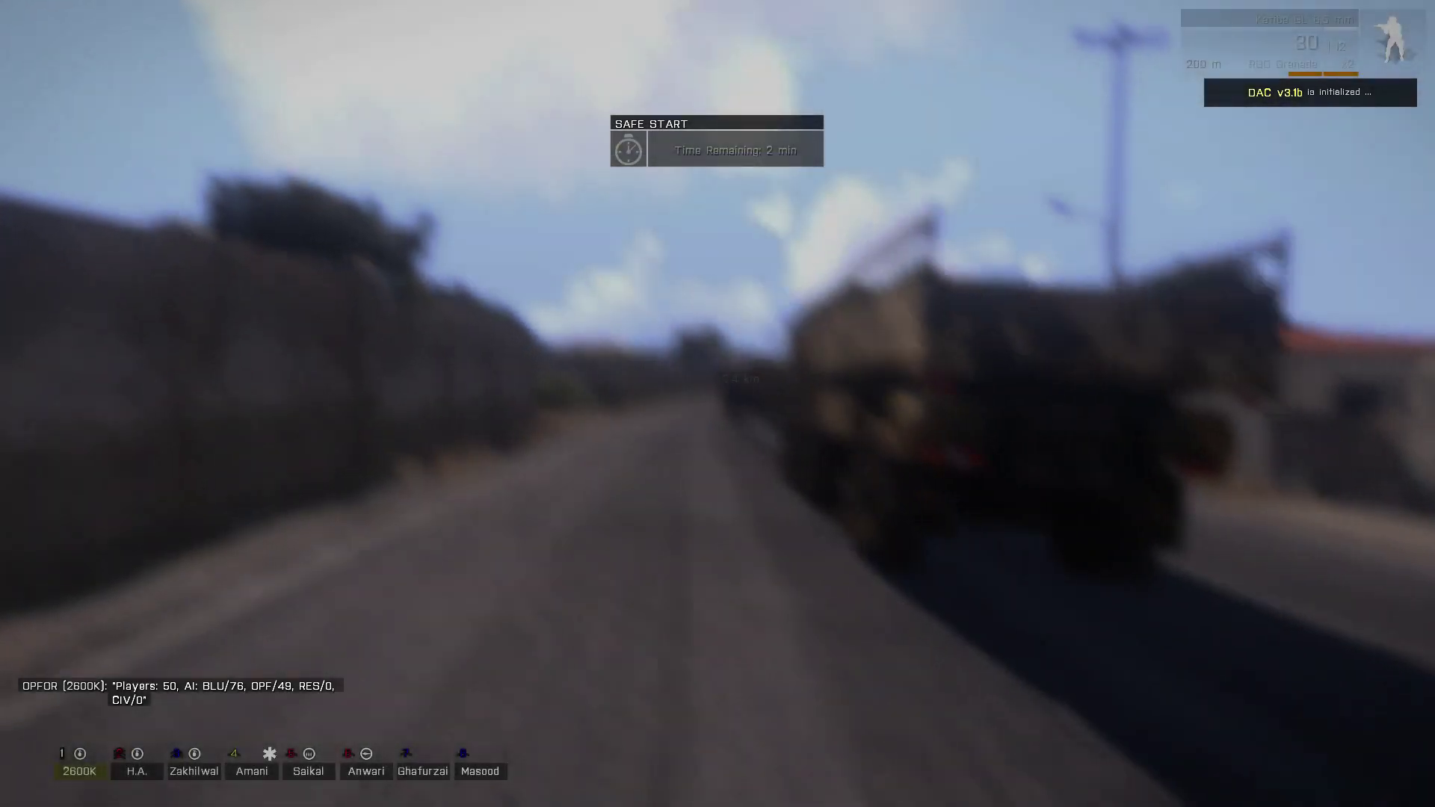
pyautogui.press('w')
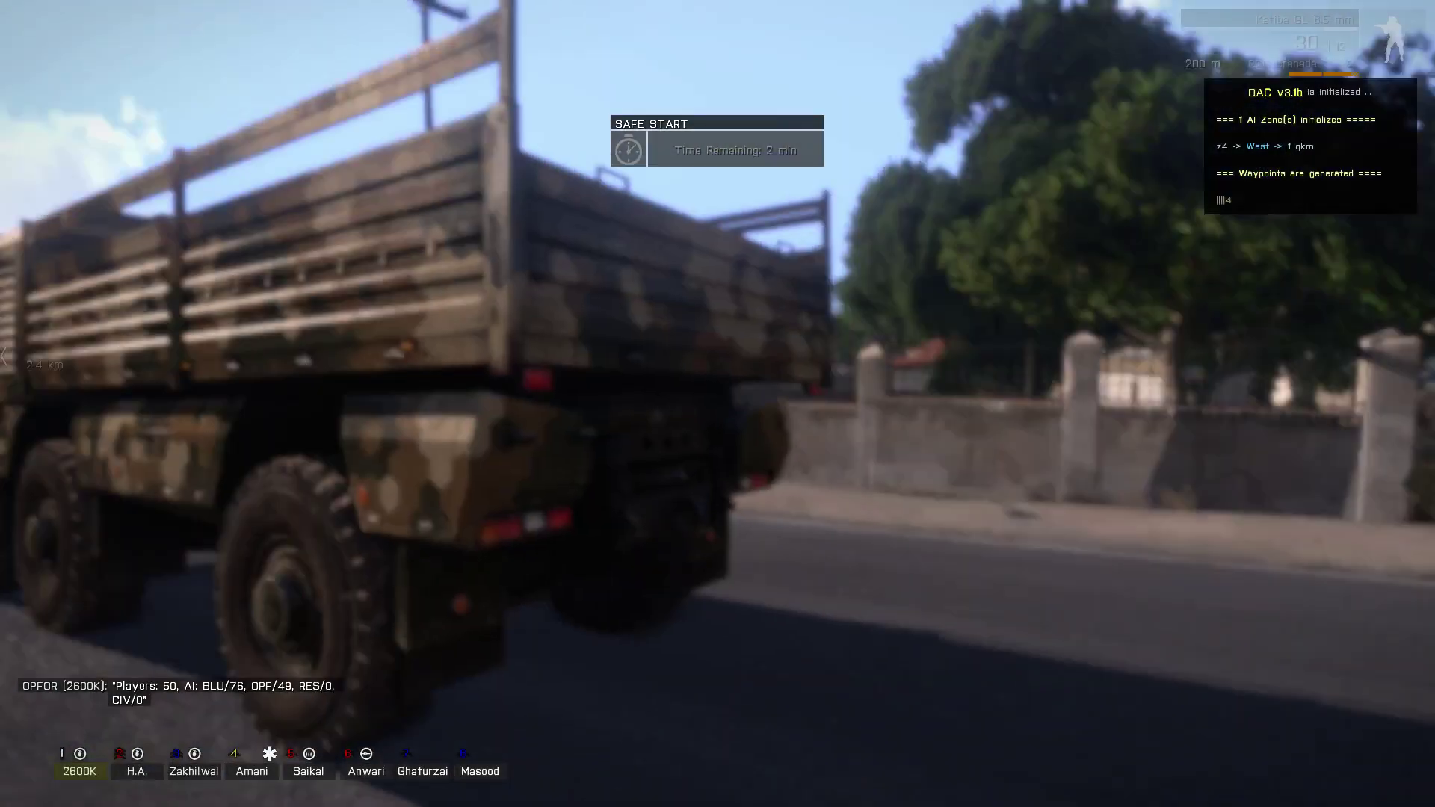
# Step: Walk along the parked Tempest Transport truck and check the supplies in its inventory
pyautogui.press('w')
pyautogui.scroll(-3, 718, 403)
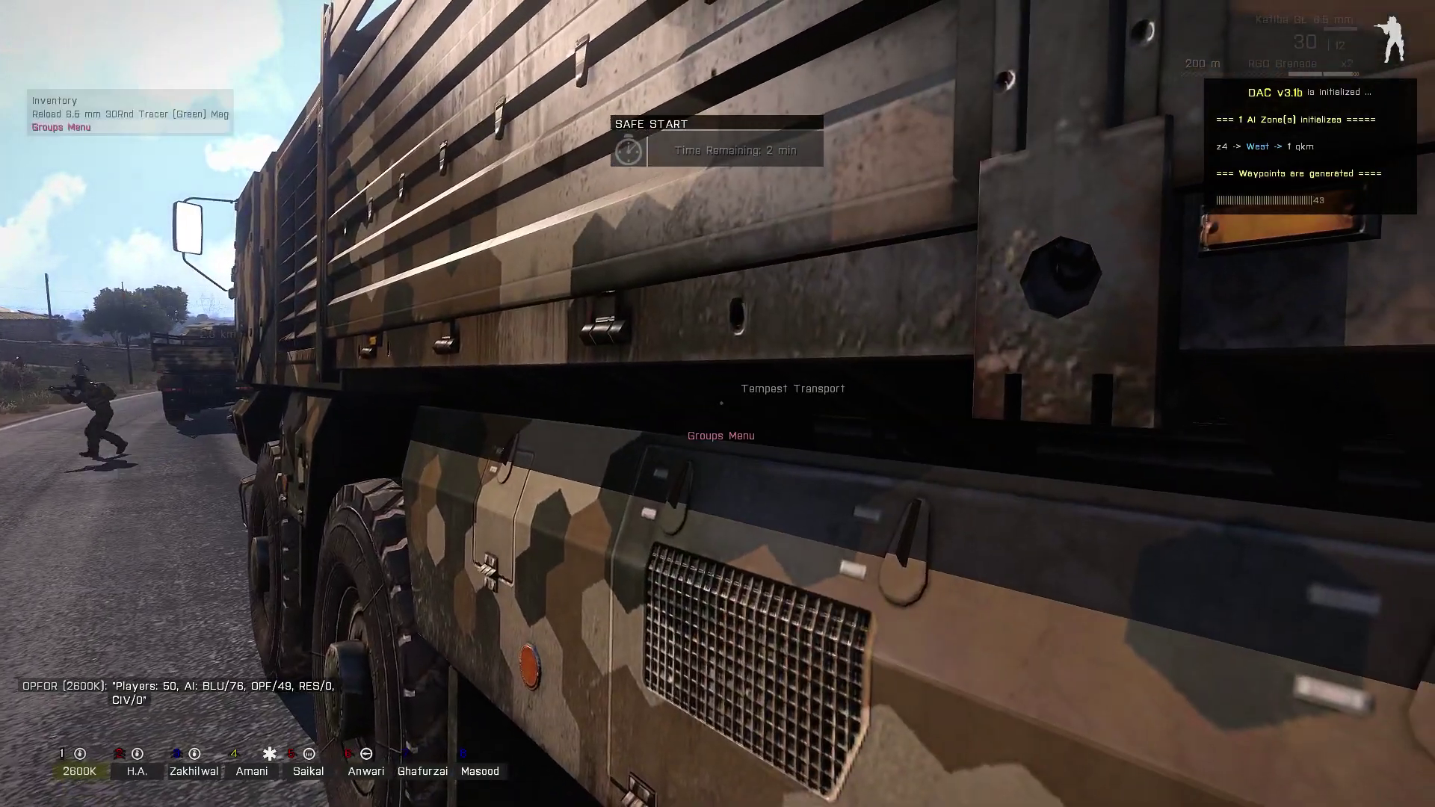
pyautogui.scroll(1, 717, 403)
pyautogui.press('i')
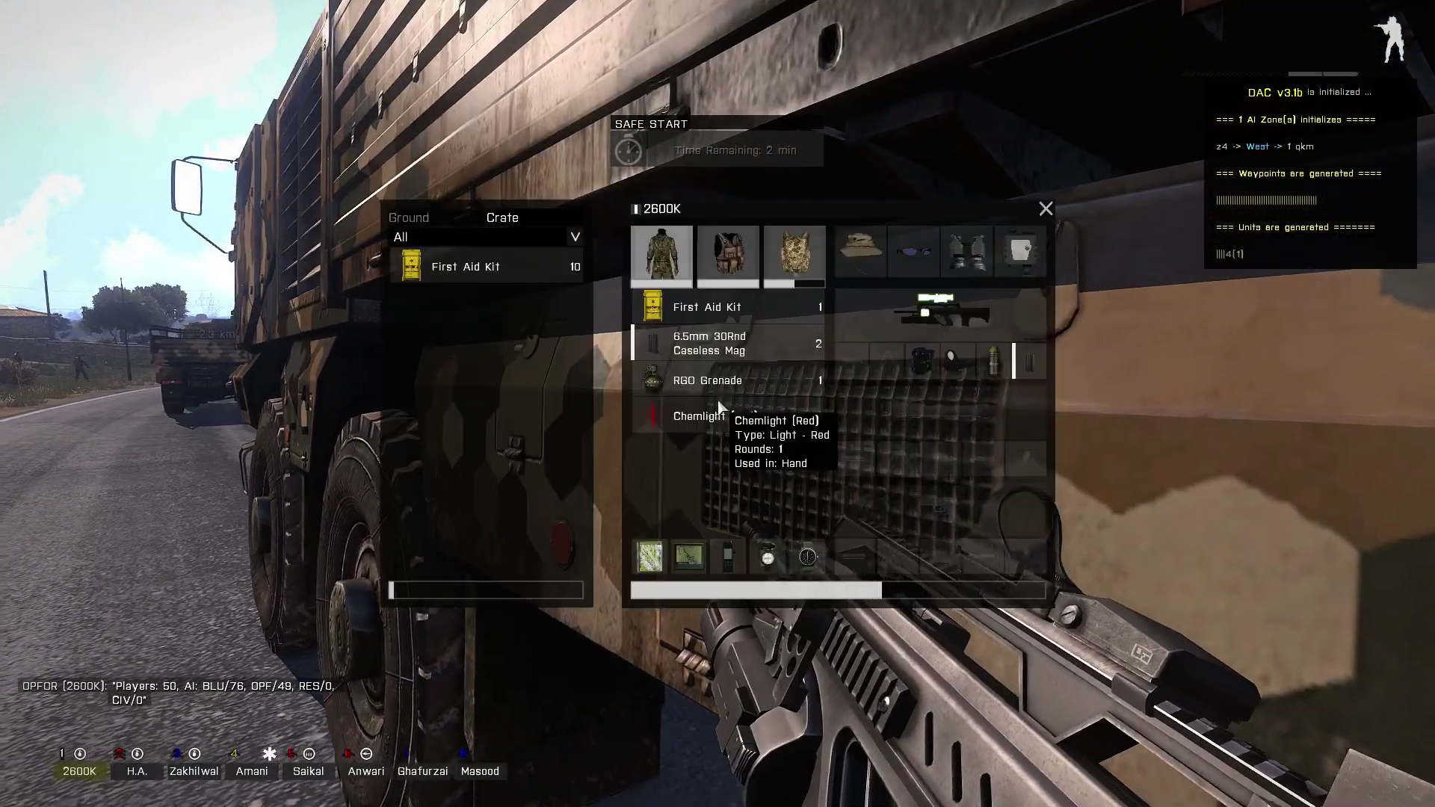
pyautogui.press('i')
pyautogui.press('w')
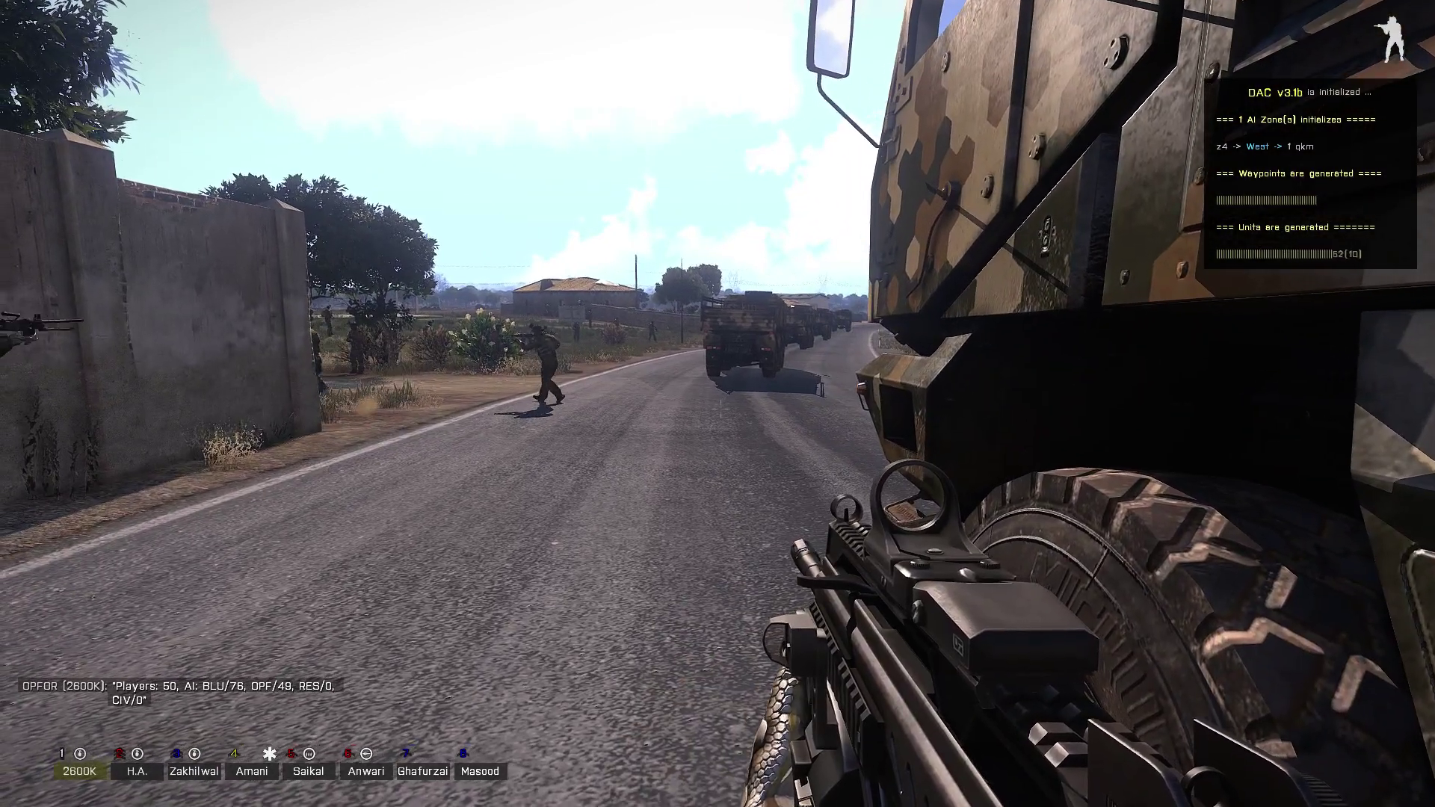
# Step: Assign Zeus to the host from the mission's admin briefing and enter the Zeus view
pyautogui.press('m')
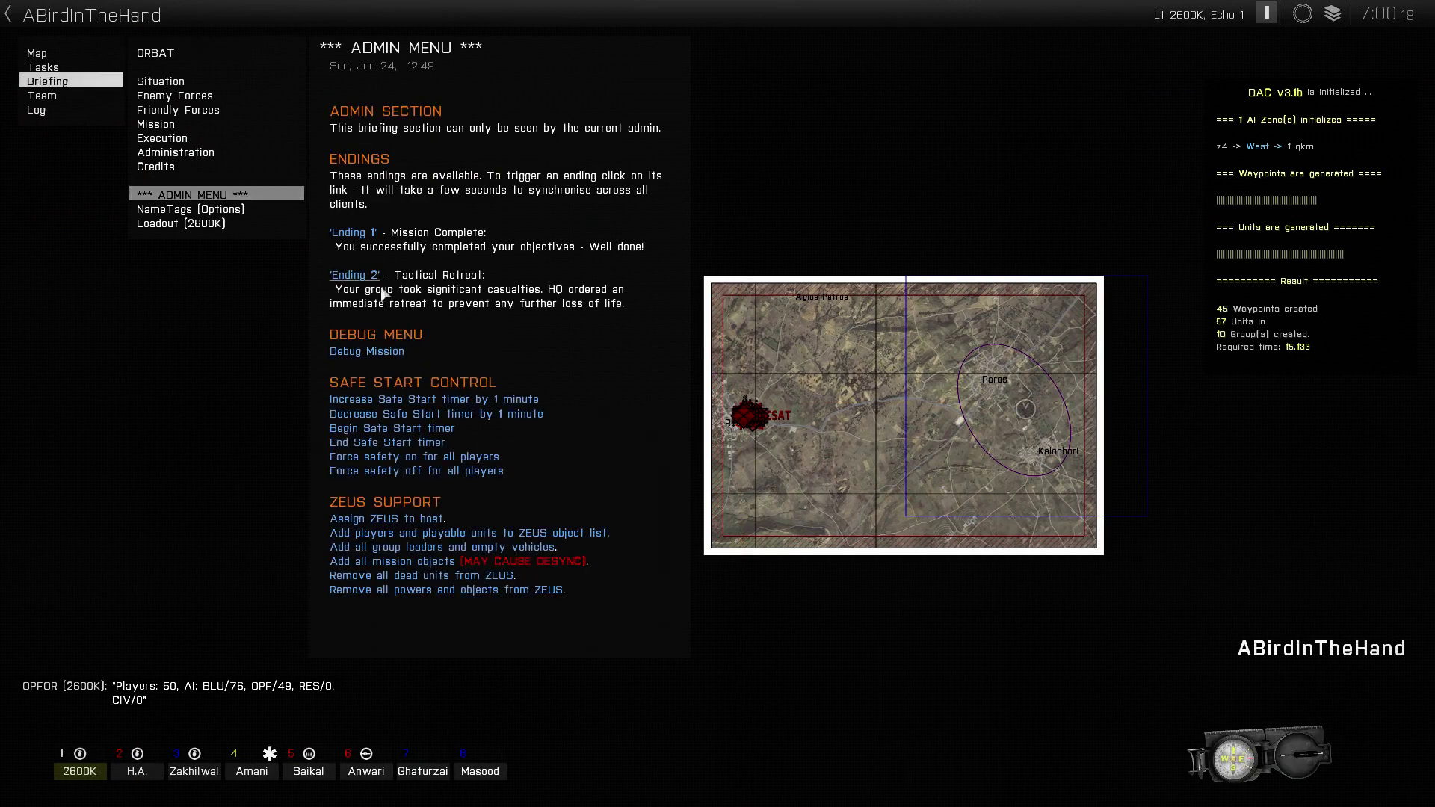
pyautogui.press('m')
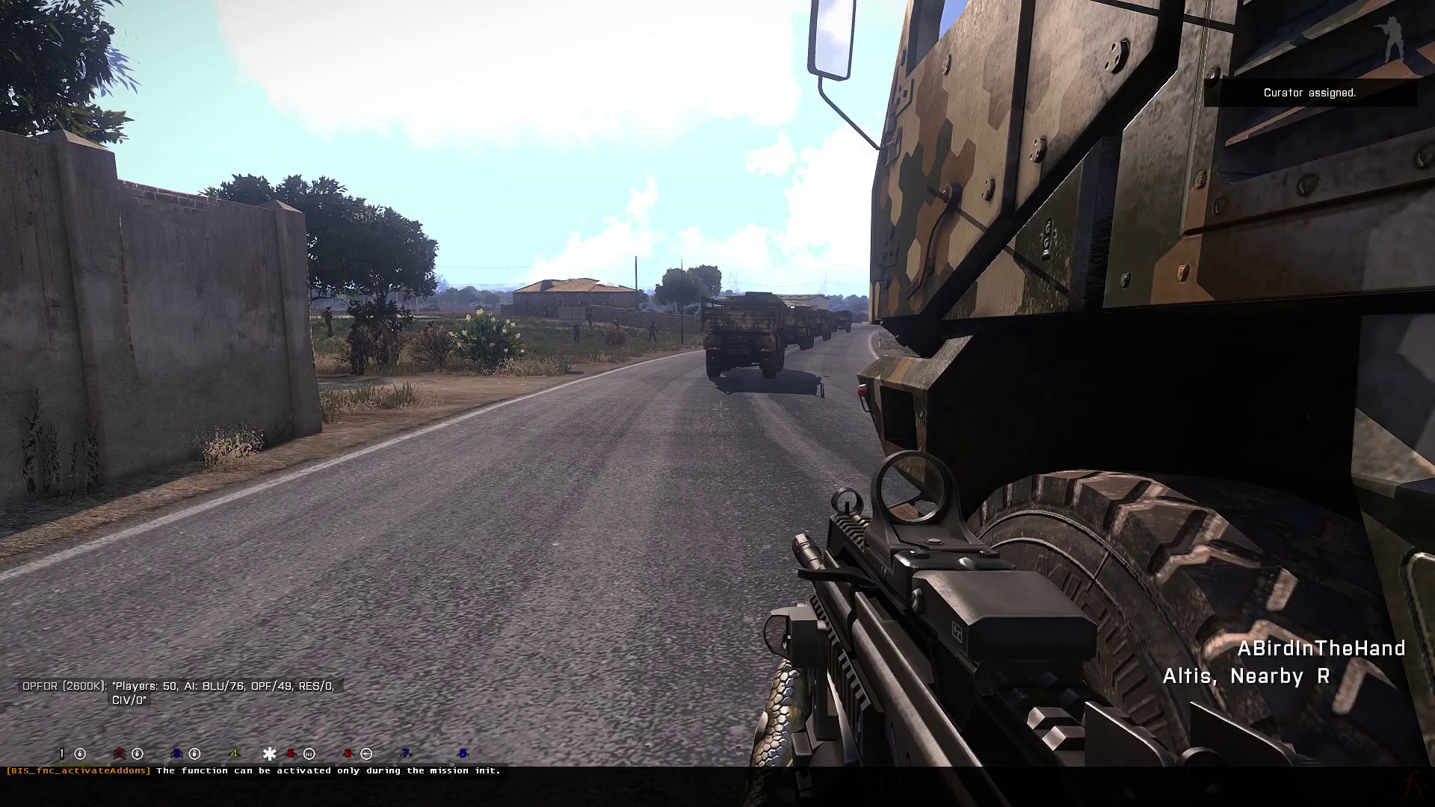
pyautogui.press('y')
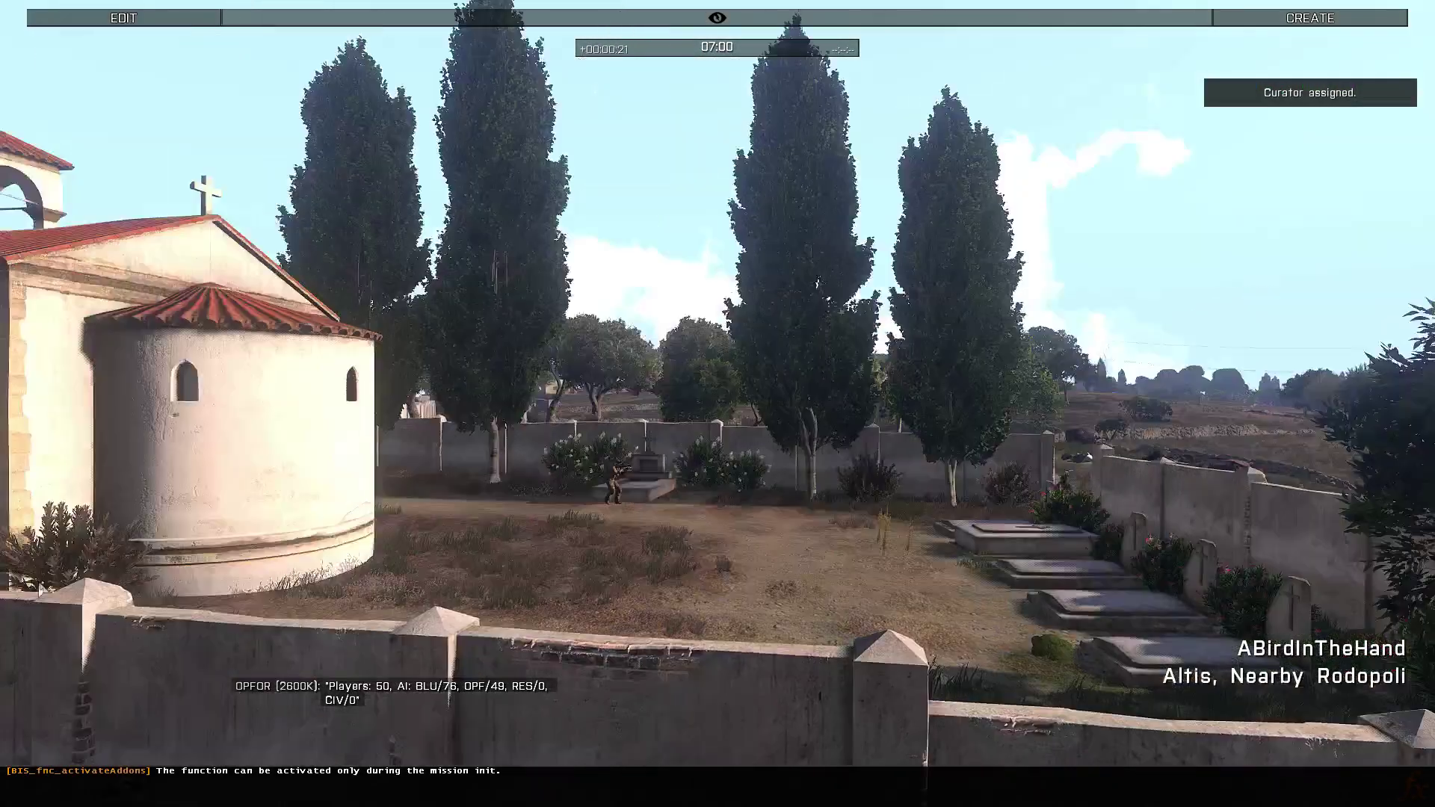
# Step: Fly the Zeus camera from the churchyard near Rodopoli to the sandbag outpost and inspect its bunker and guards
pyautogui.moveTo(41, 590); pyautogui.dragTo(78, 693, button='right')
pyautogui.press('q')
pyautogui.press('w')
pyautogui.press('w')
pyautogui.press('d')
pyautogui.press('w')
pyautogui.press('w')
pyautogui.press('d')
pyautogui.press('w')
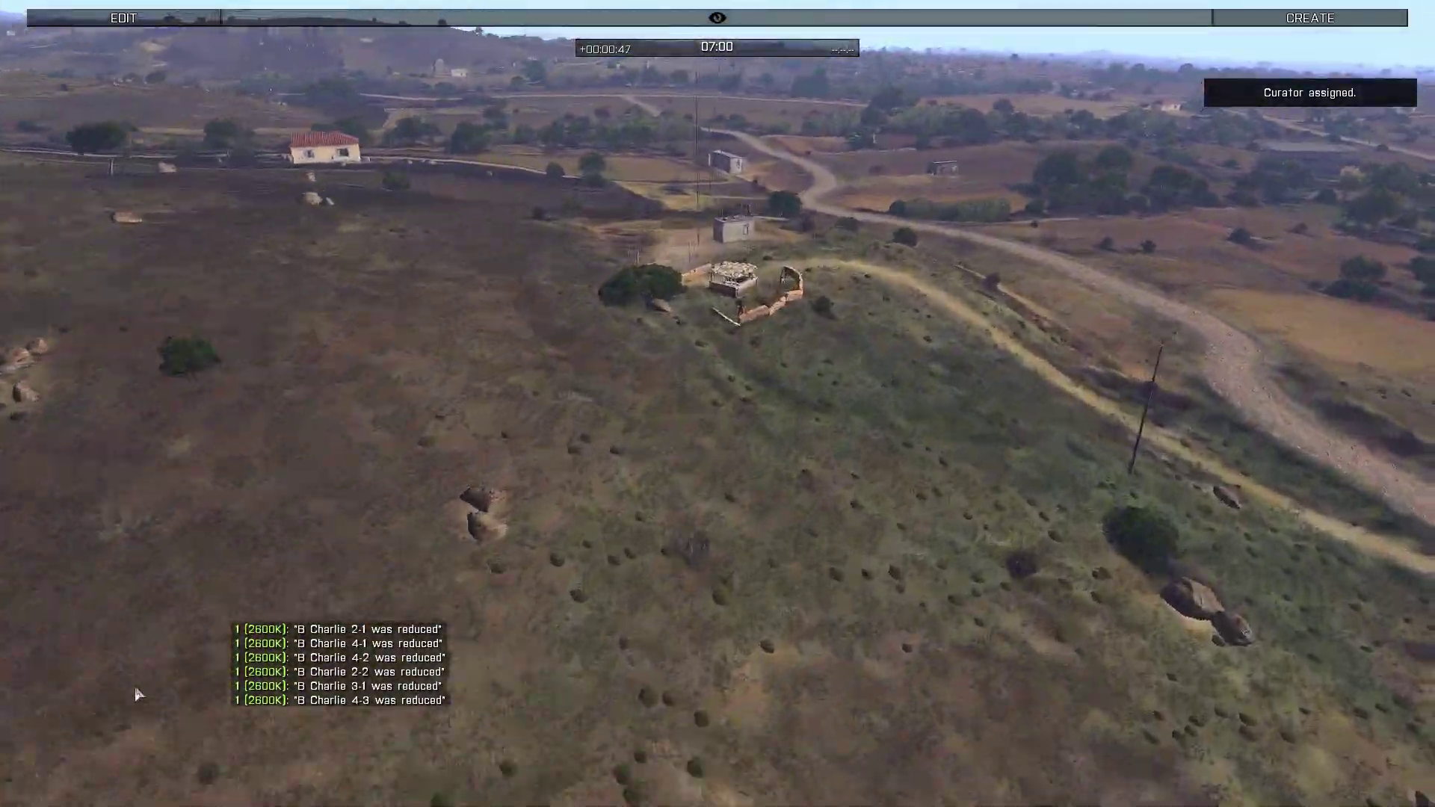
pyautogui.press('w')
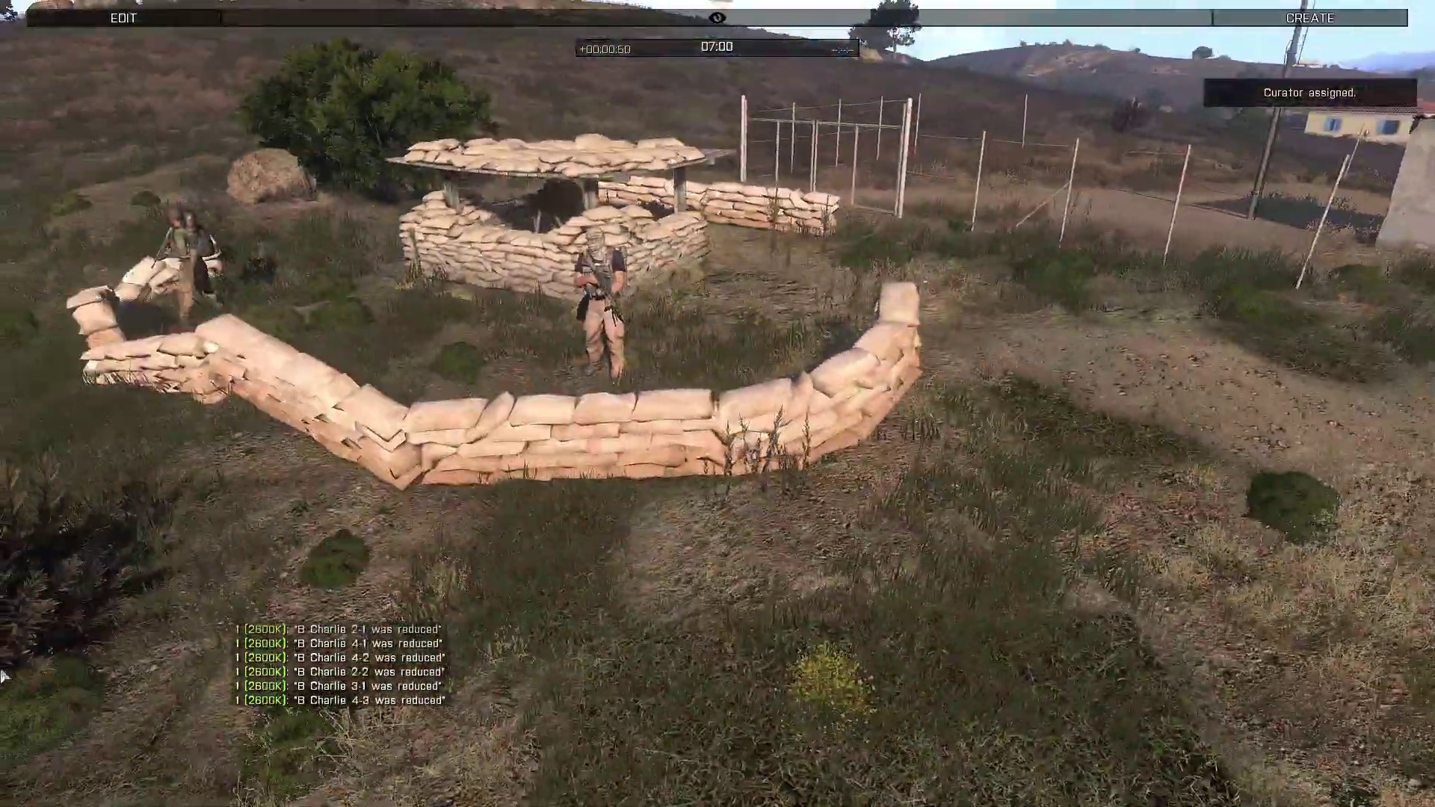
# Step: Fly the Zeus camera around the outpost and over the surrounding town to inspect the placed forces
pyautogui.moveTo(4, 676); pyautogui.dragTo(687, 669, button='right')
pyautogui.press('d')
pyautogui.press('a')
pyautogui.press('a')
pyautogui.press('w')
pyautogui.press('z')
pyautogui.press('w')
pyautogui.press('w')
pyautogui.press('q')
pyautogui.press('s')
pyautogui.press('d')
pyautogui.press('z')
pyautogui.press('d')
pyautogui.press('q')
pyautogui.press('w')
# Step: Review the positions of the BLUFOR groups around Paros and Kalochori on the Zeus map
pyautogui.press('m')
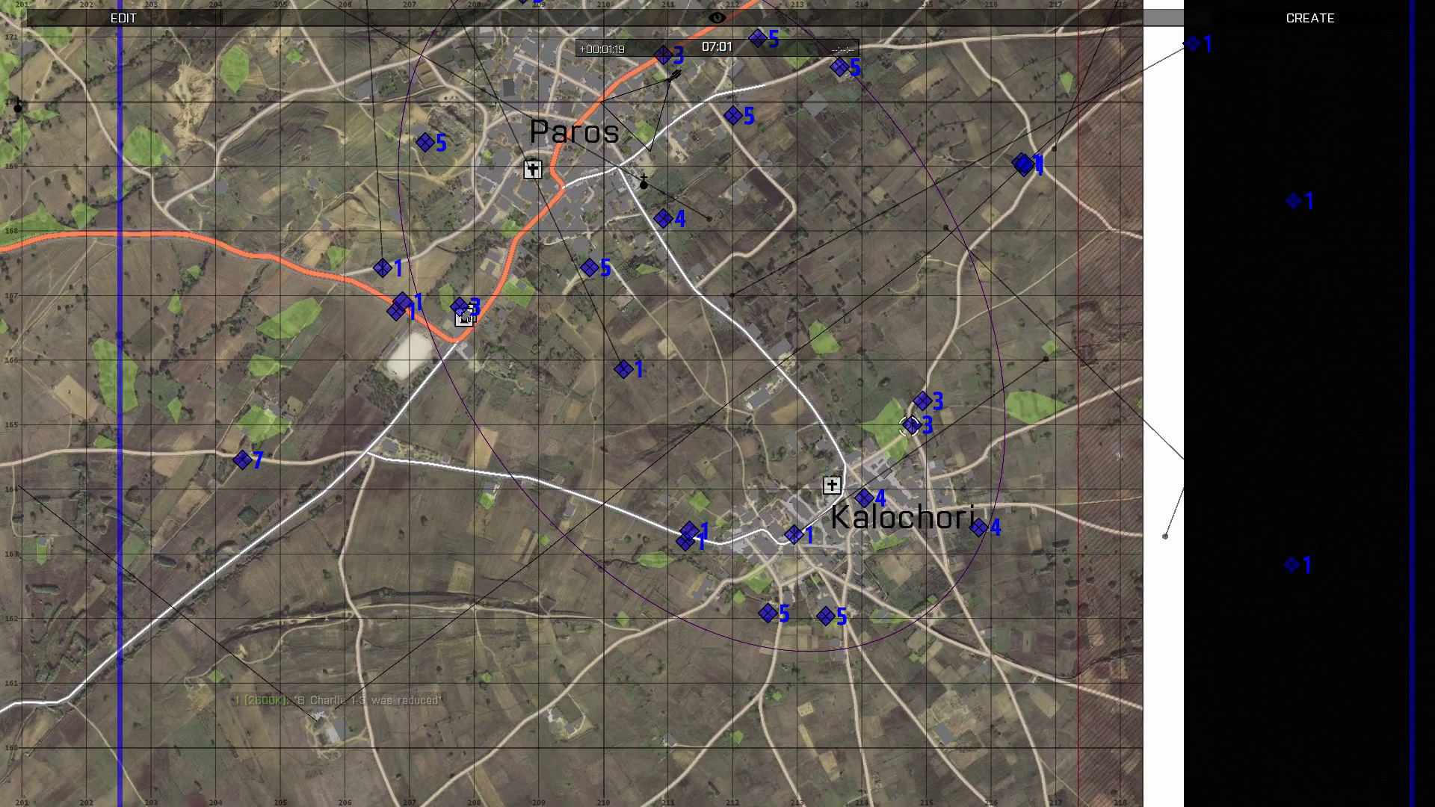
pyautogui.scroll(-5, 874, 481)
pyautogui.moveTo(945, 538); pyautogui.dragTo(508, 475, button='right')
pyautogui.press('m')
pyautogui.press('w')
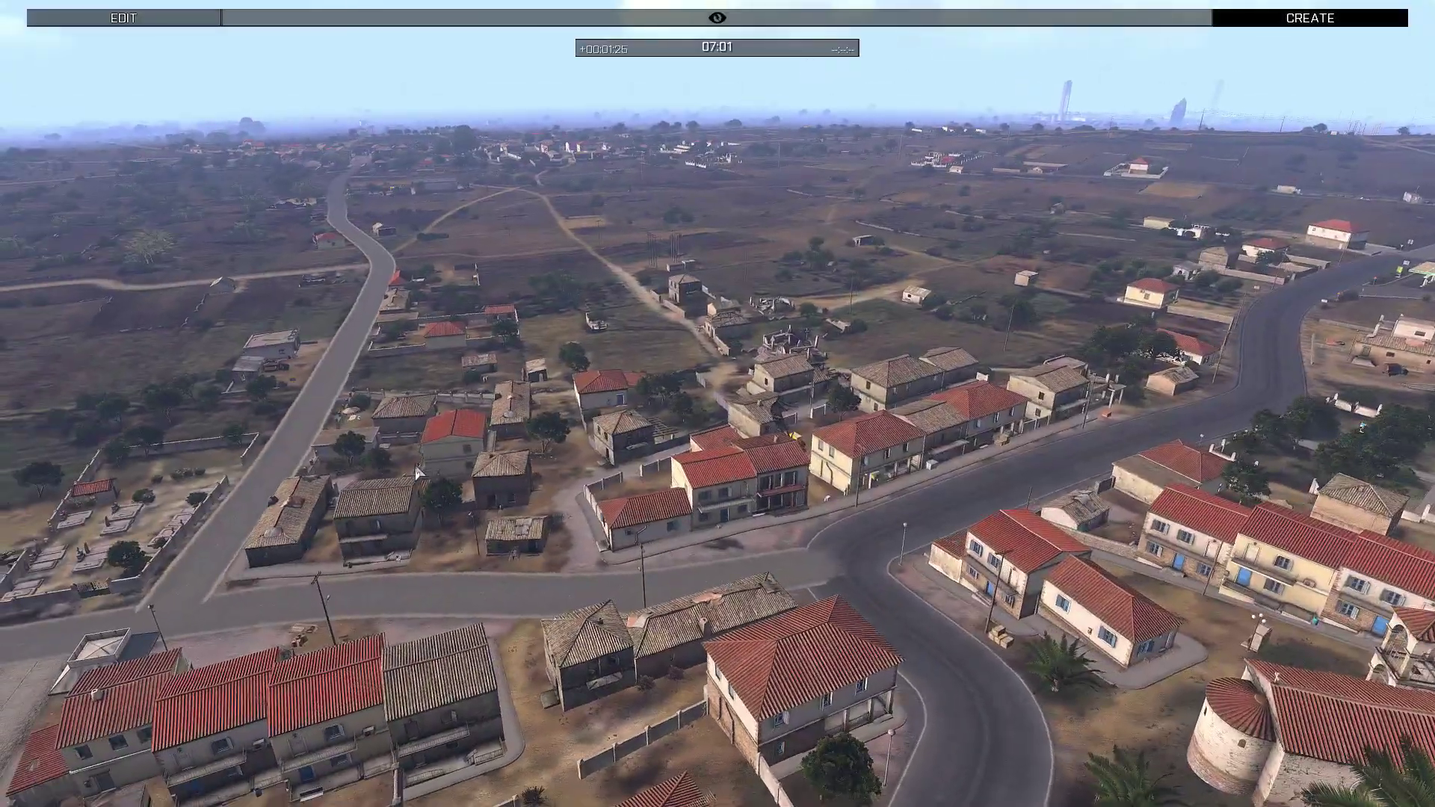
pyautogui.press('m')
pyautogui.press('m')
# Step: Leave Zeus, check the group positions on the briefing map, and exit the preview back to the editor
pyautogui.press('y')
pyautogui.press('m')
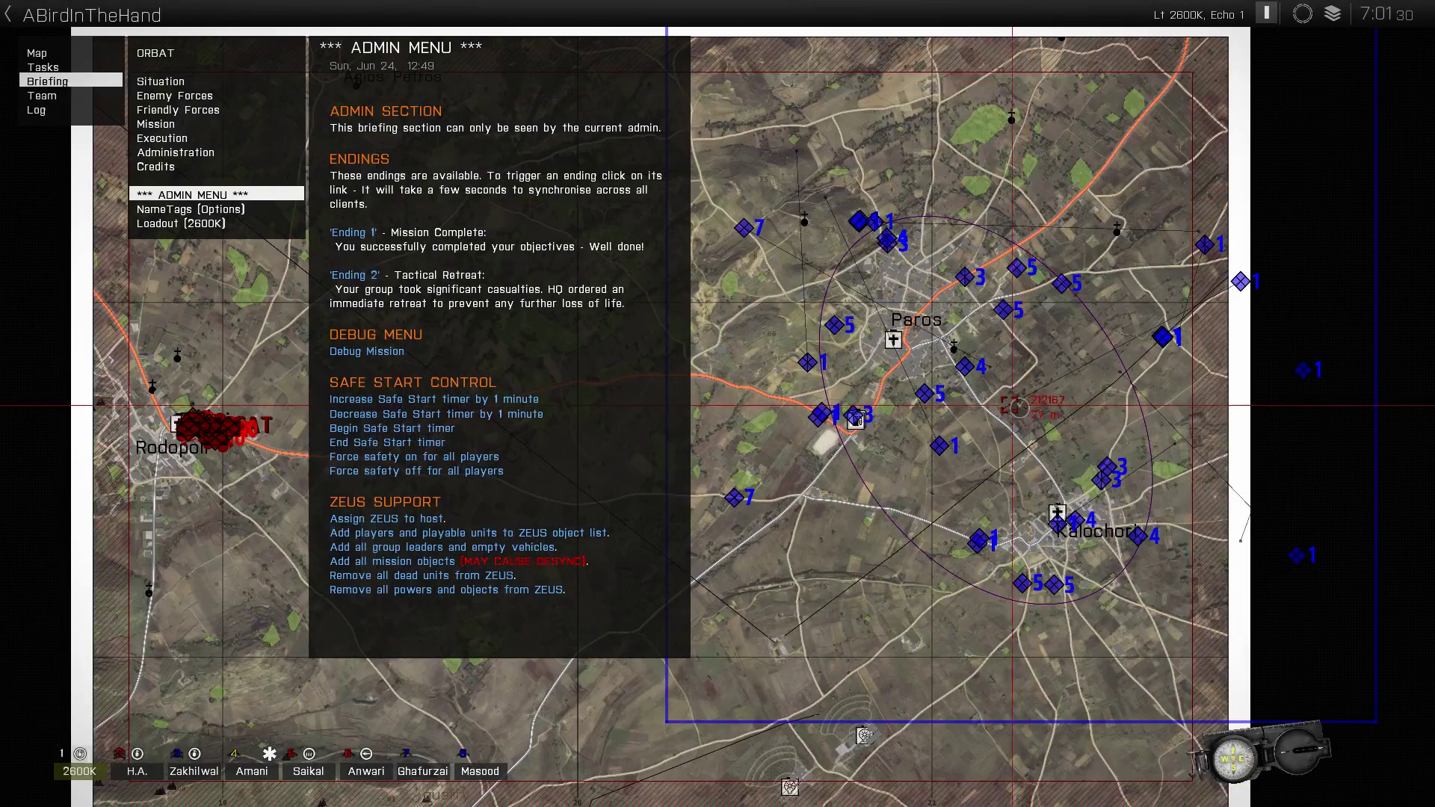
pyautogui.scroll(-3, 1019, 407)
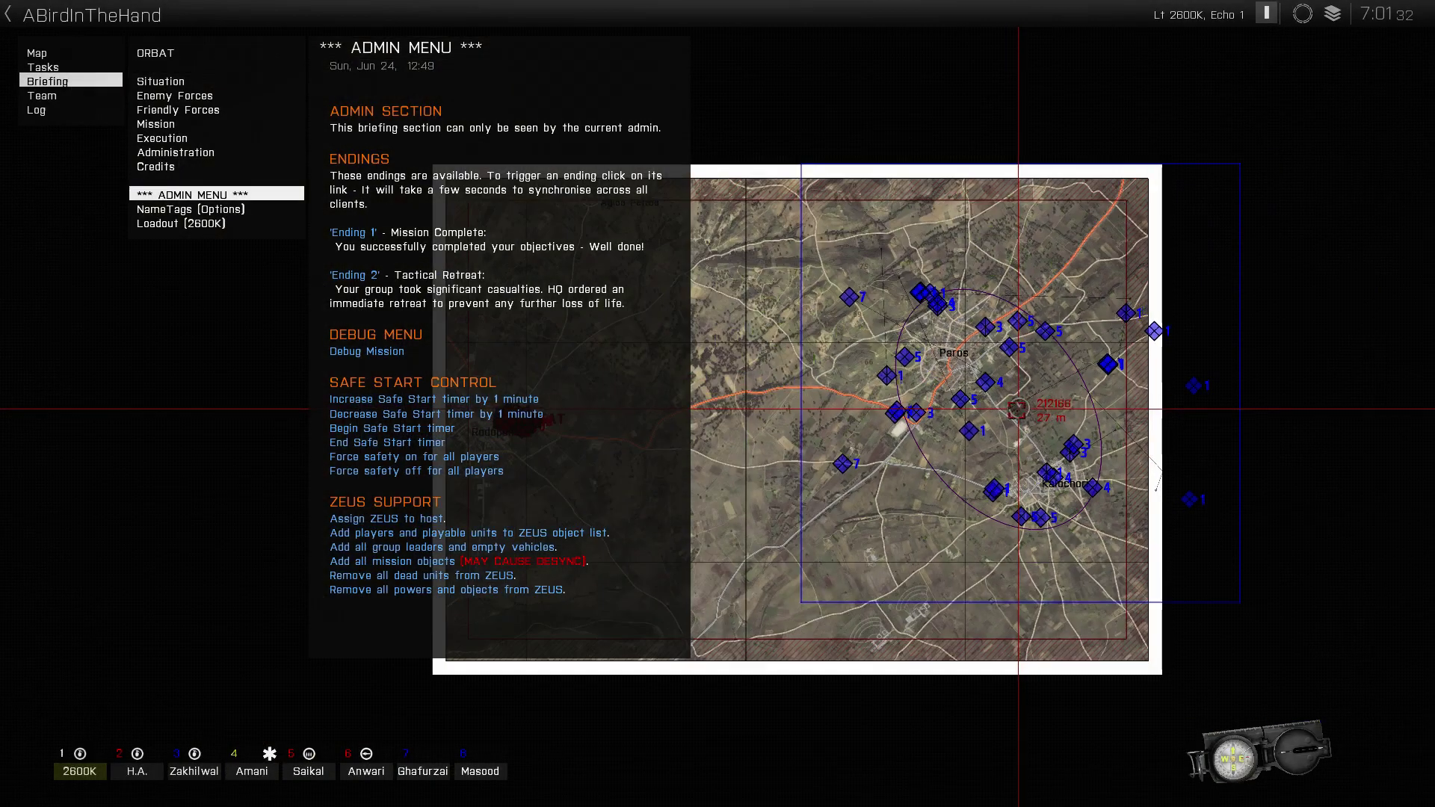
pyautogui.press('m')
pyautogui.press('Escape')
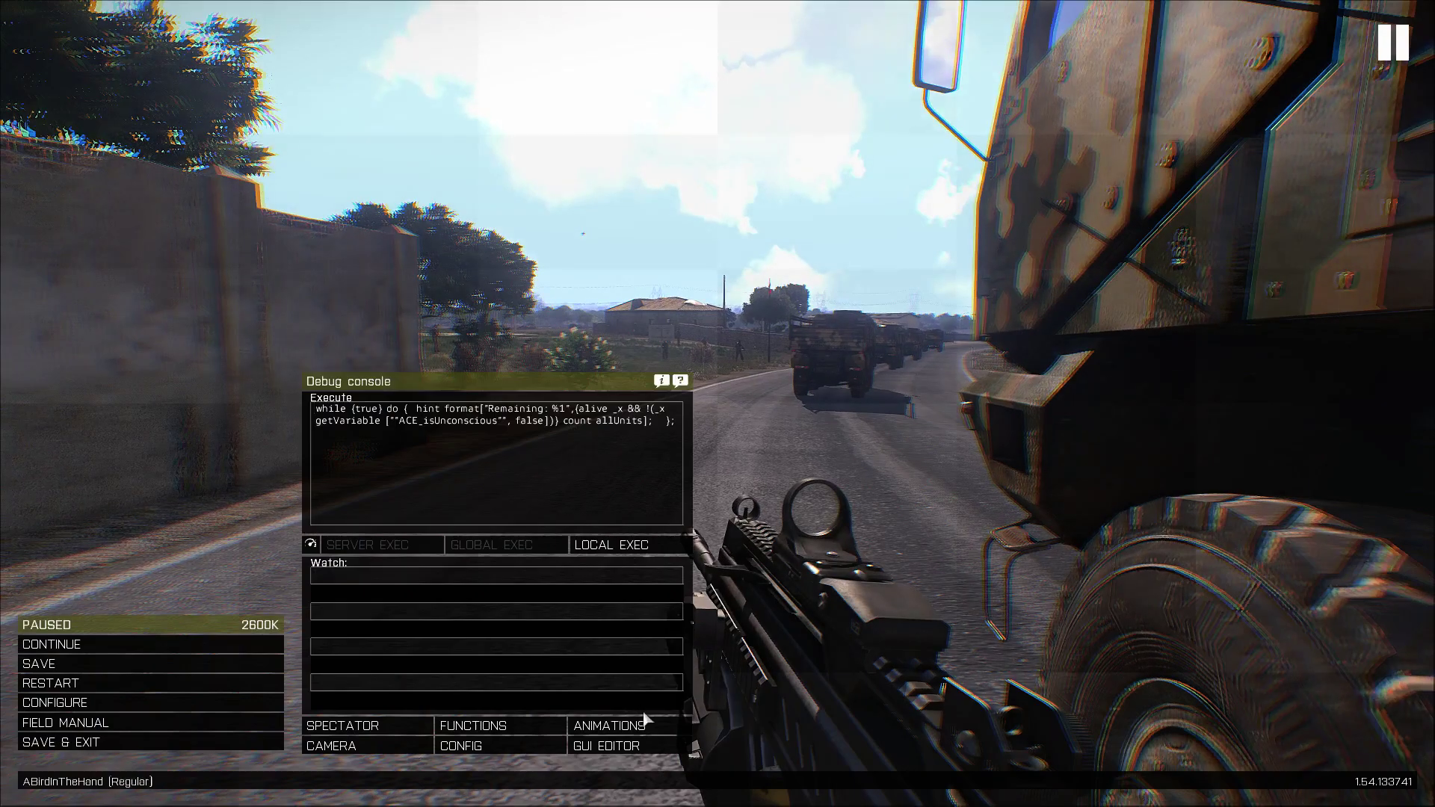
pyautogui.click(157, 743)
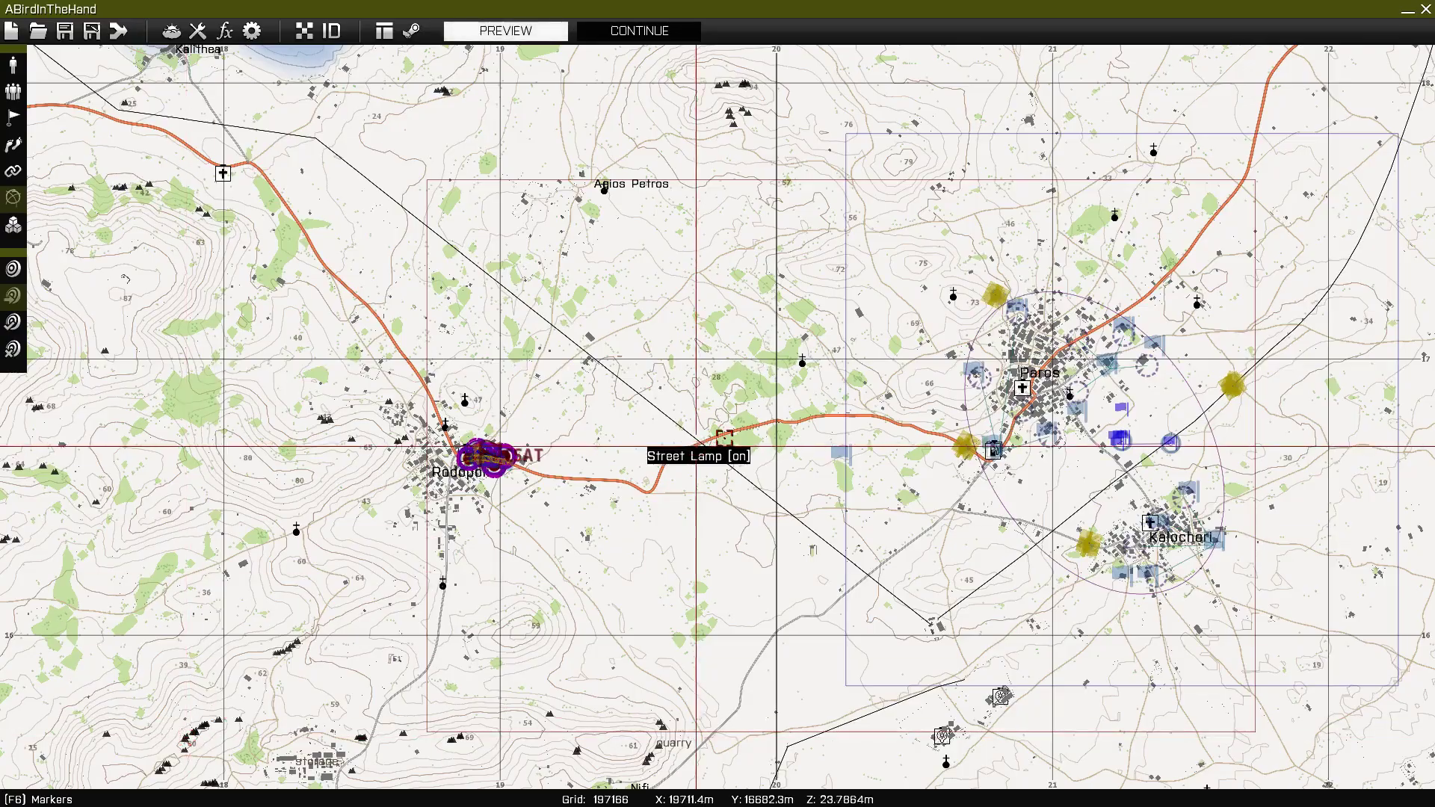
# Step: Set the destination of the Eliminate Assets task module (KILLHVTABC) to Disabled
pyautogui.scroll(10, 908, 326)
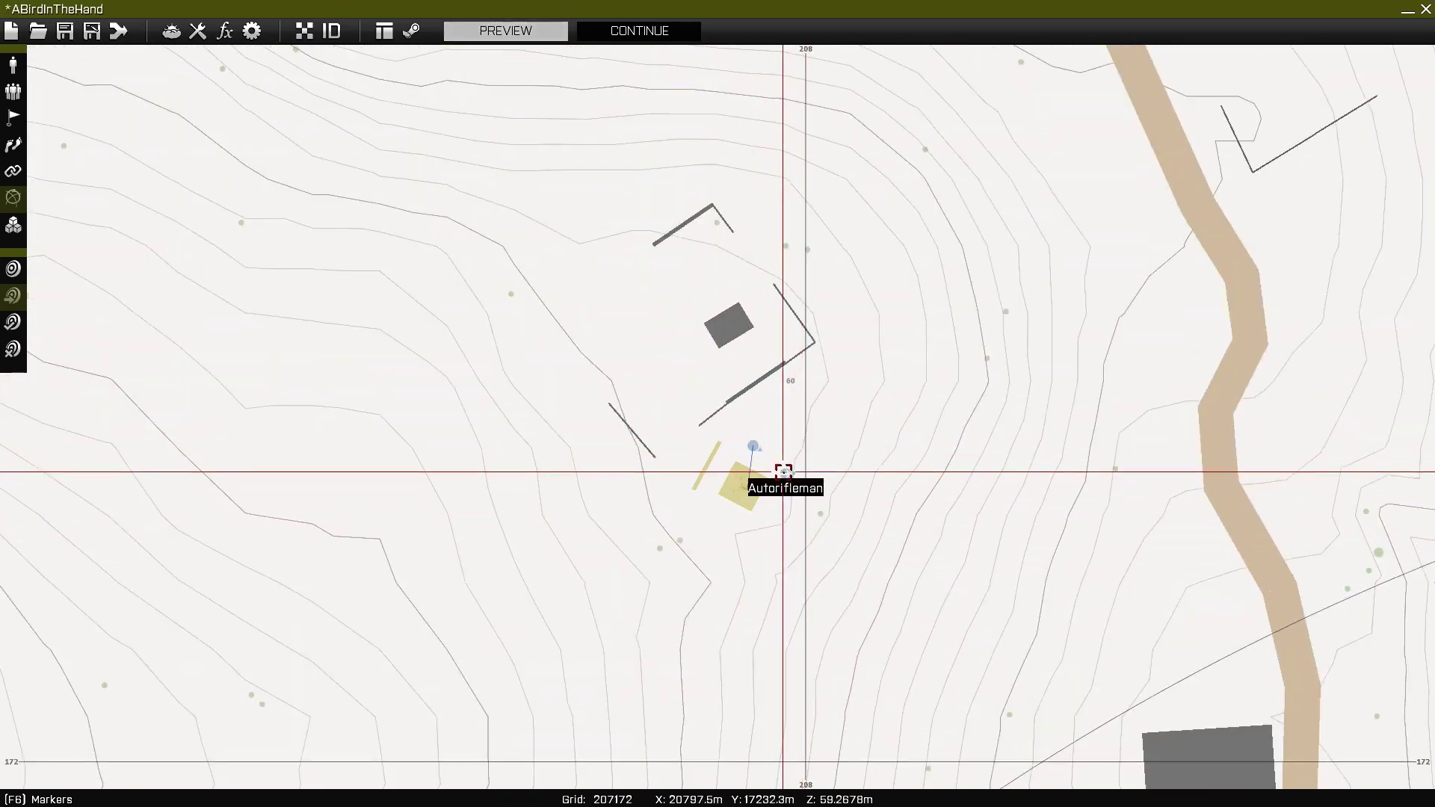
pyautogui.scroll(-6, 783, 473)
pyautogui.scroll(5, 800, 518)
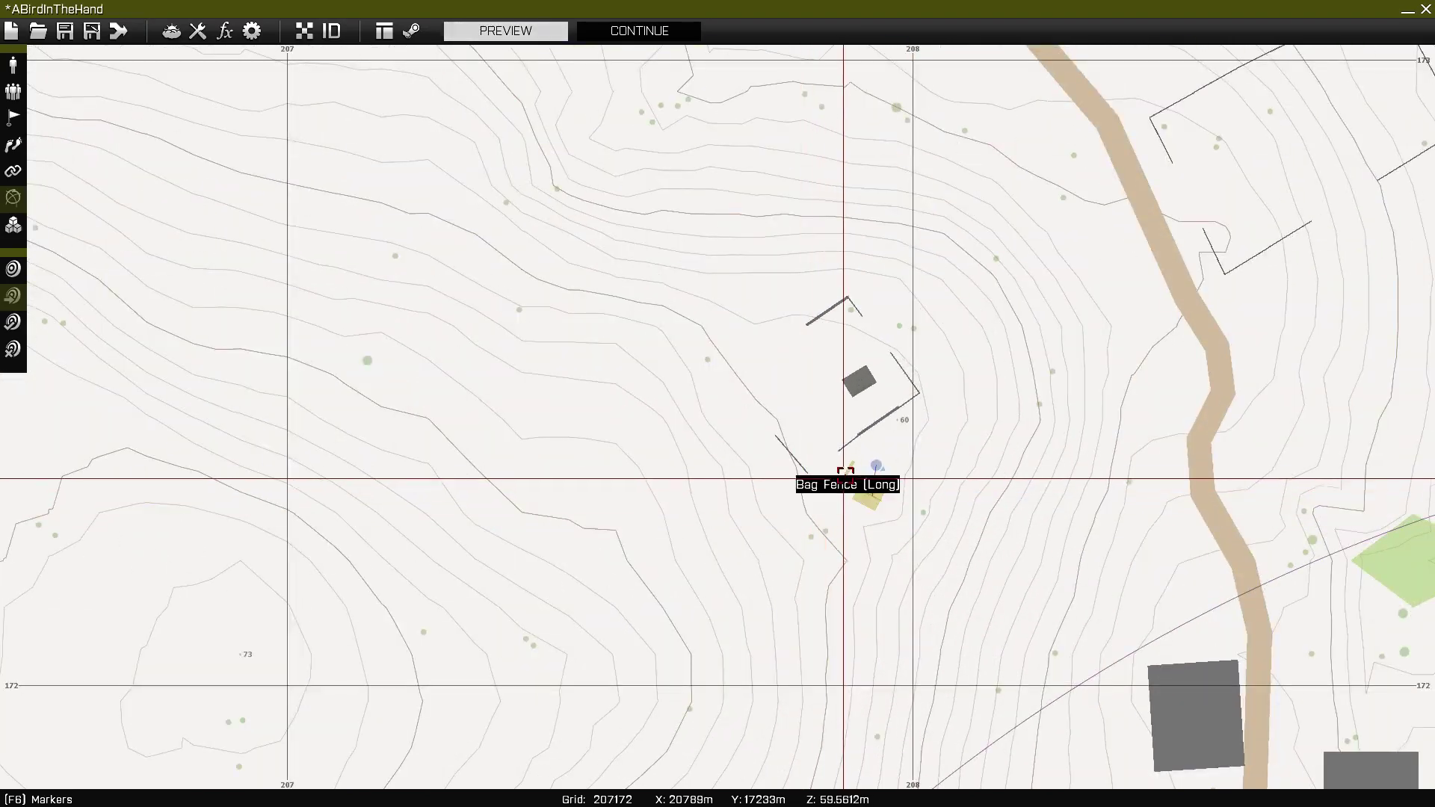
pyautogui.scroll(-10, 843, 478)
pyautogui.moveTo(933, 662); pyautogui.dragTo(654, 330, button='right')
pyautogui.scroll(1, 653, 329)
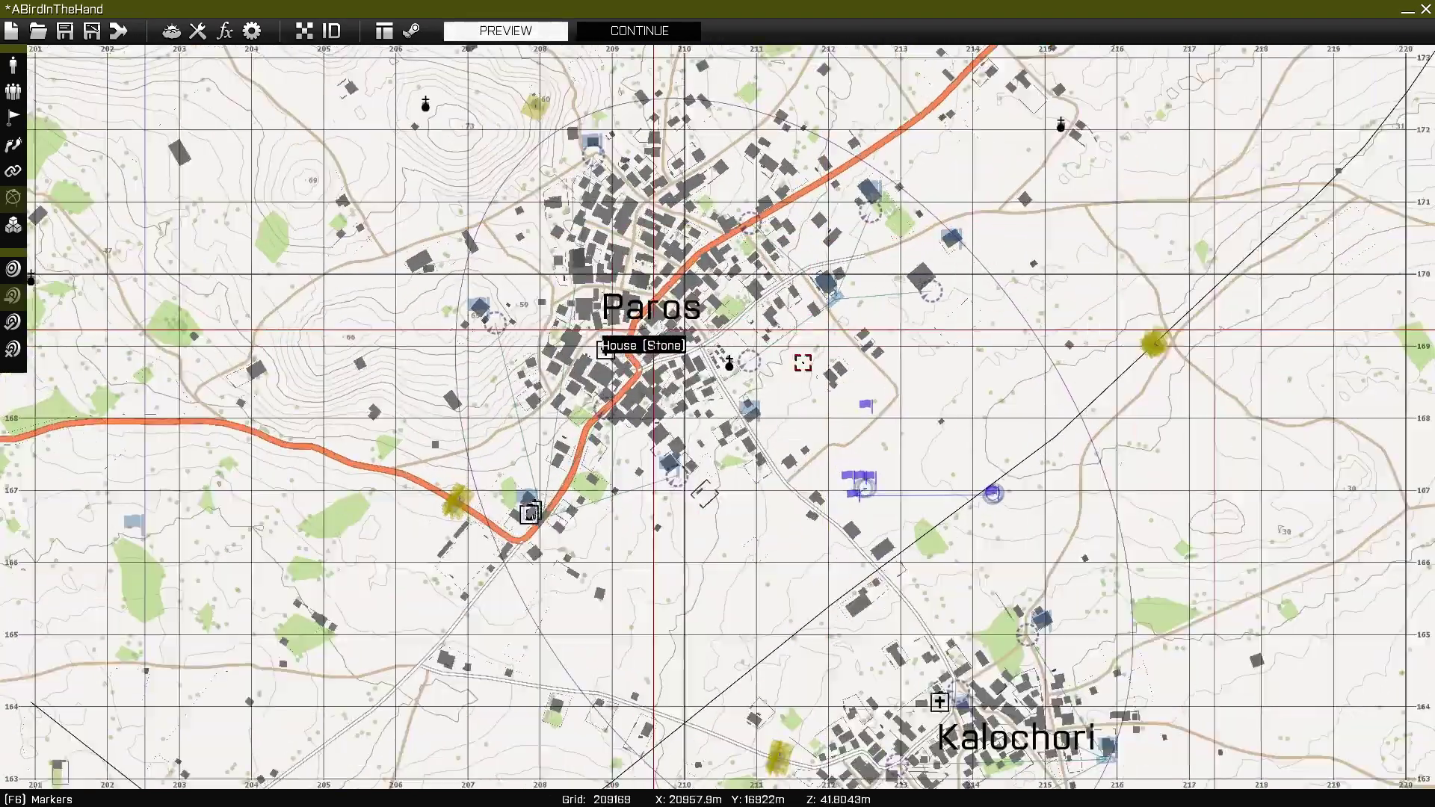
pyautogui.scroll(5, 874, 479)
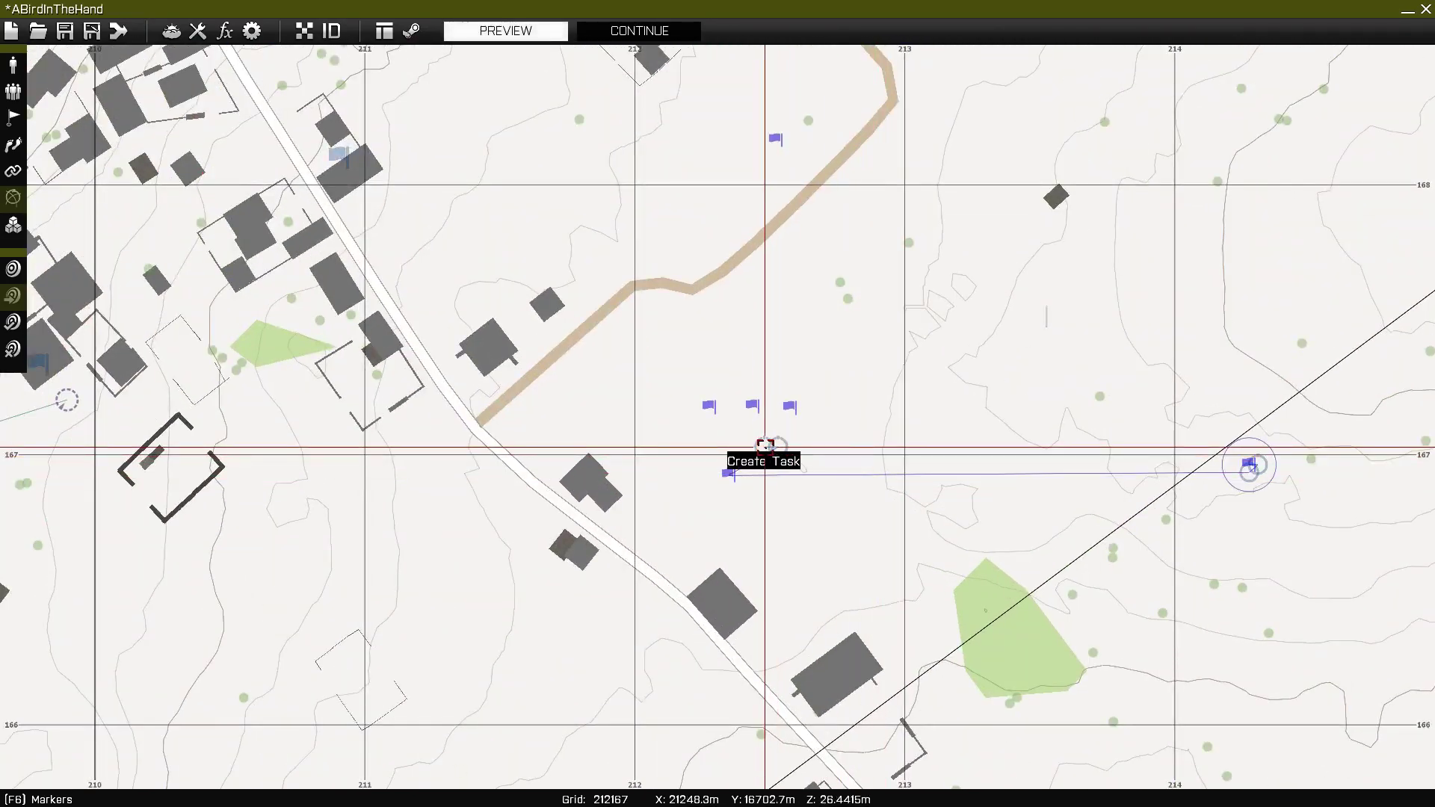
pyautogui.doubleClick(765, 446)
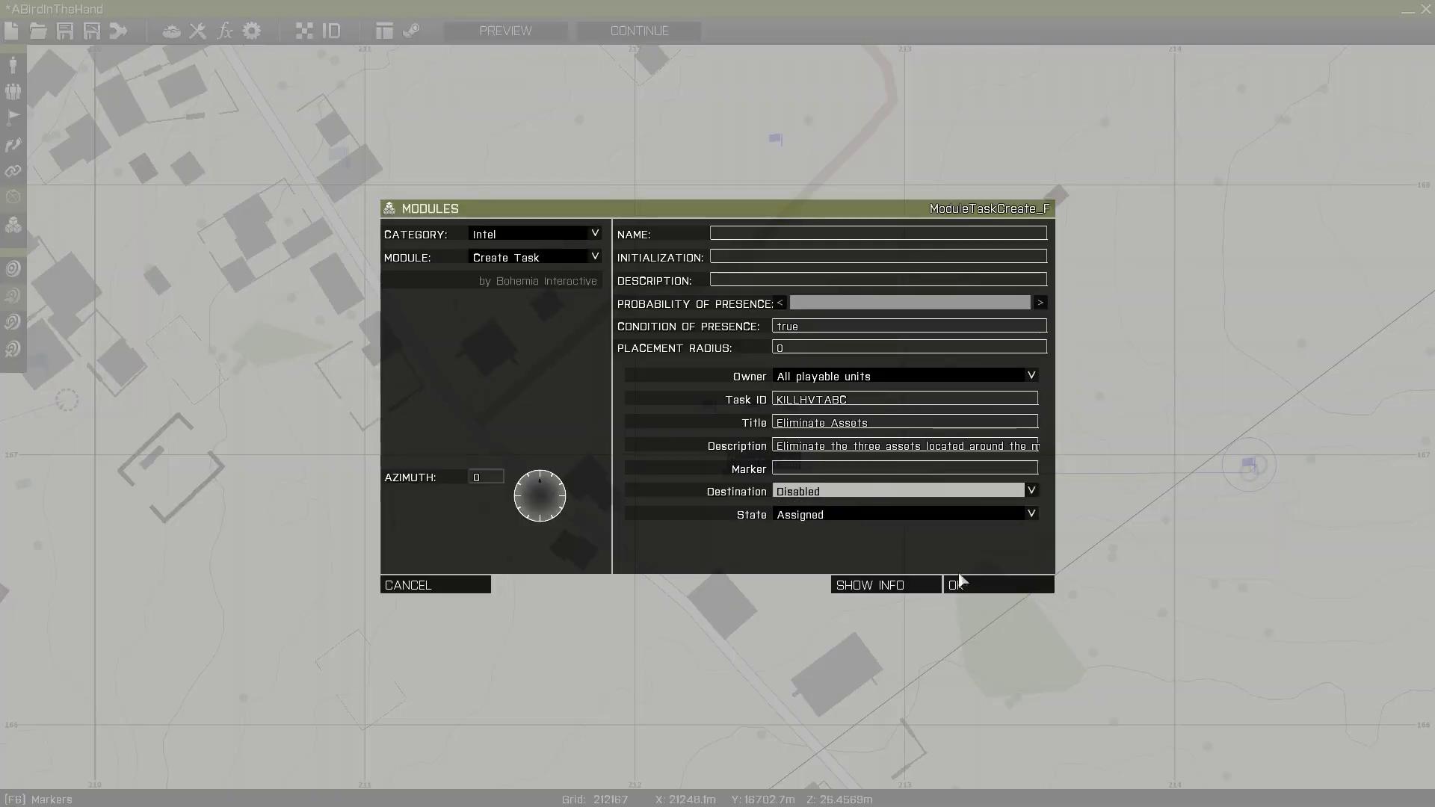
pyautogui.click(960, 584)
# Step: Set the destination of the Reach Extraction task module (EXT3) to Disabled
pyautogui.moveTo(1054, 516); pyautogui.dragTo(561, 441, button='right')
pyautogui.scroll(4, 560, 442)
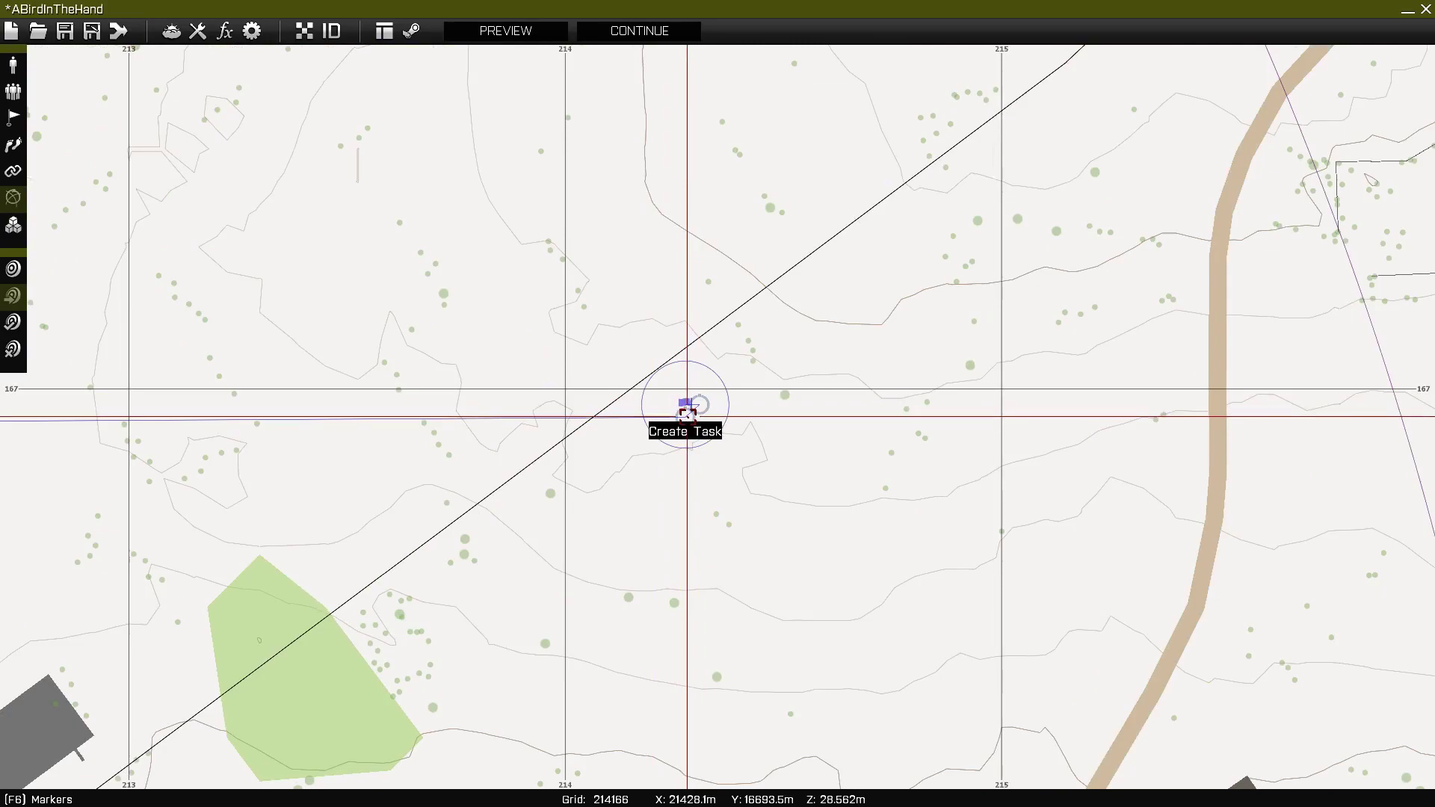
pyautogui.doubleClick(686, 414)
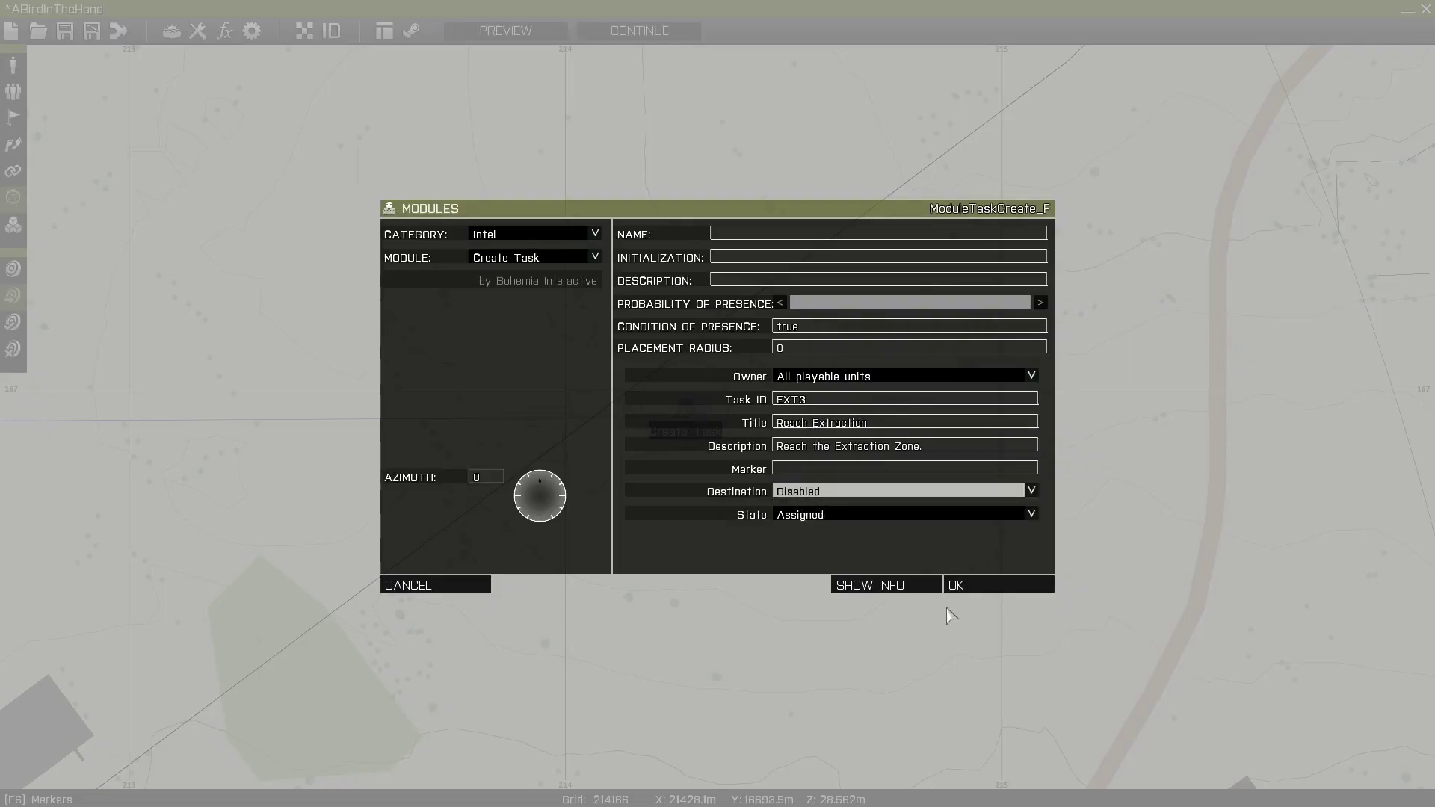
pyautogui.click(960, 584)
# Step: Set both axes of the TR_EXTRACT_3 trigger to 500 and move it west towards Paros
pyautogui.scroll(3, 693, 406)
pyautogui.doubleClick(692, 408)
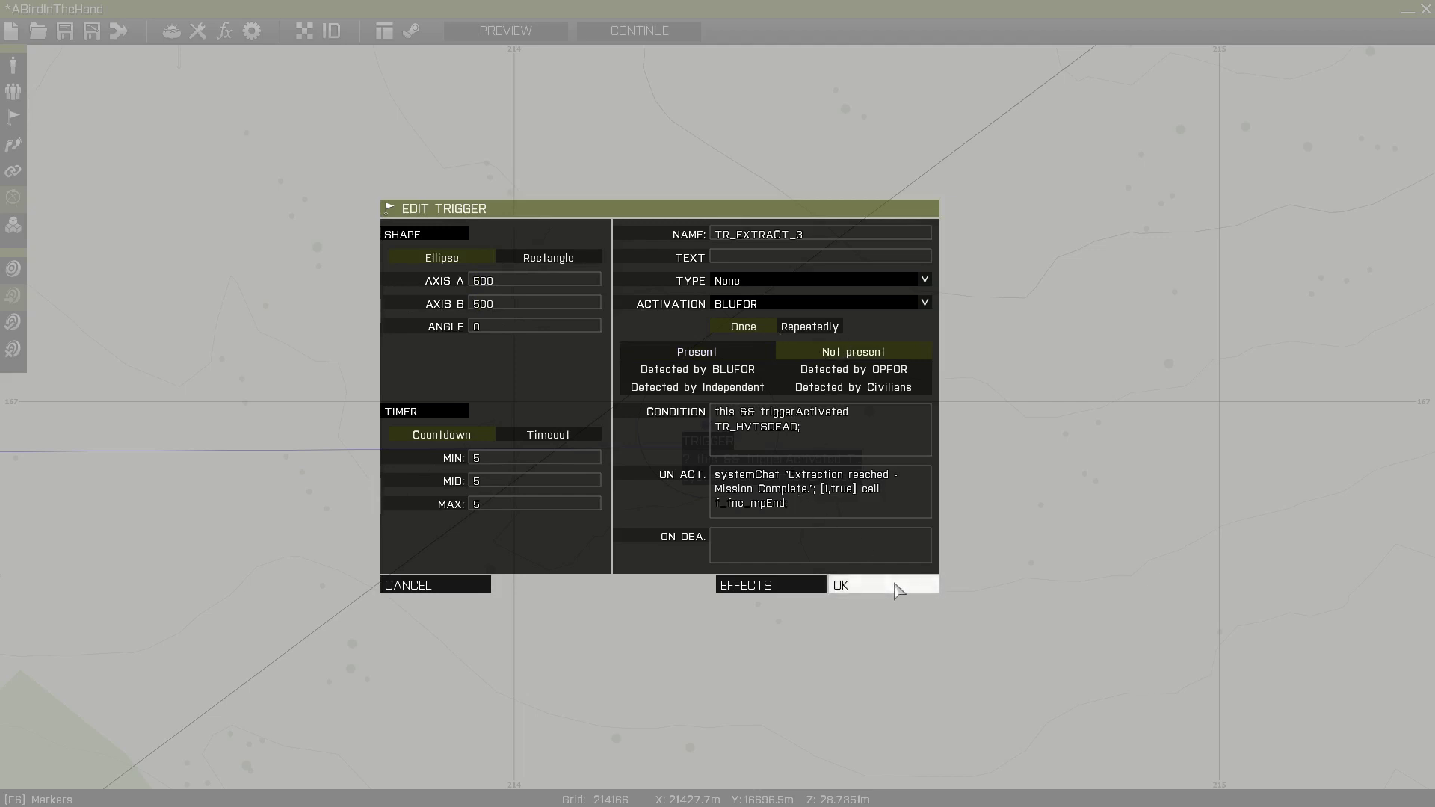
pyautogui.click(894, 584)
pyautogui.scroll(3, 666, 378)
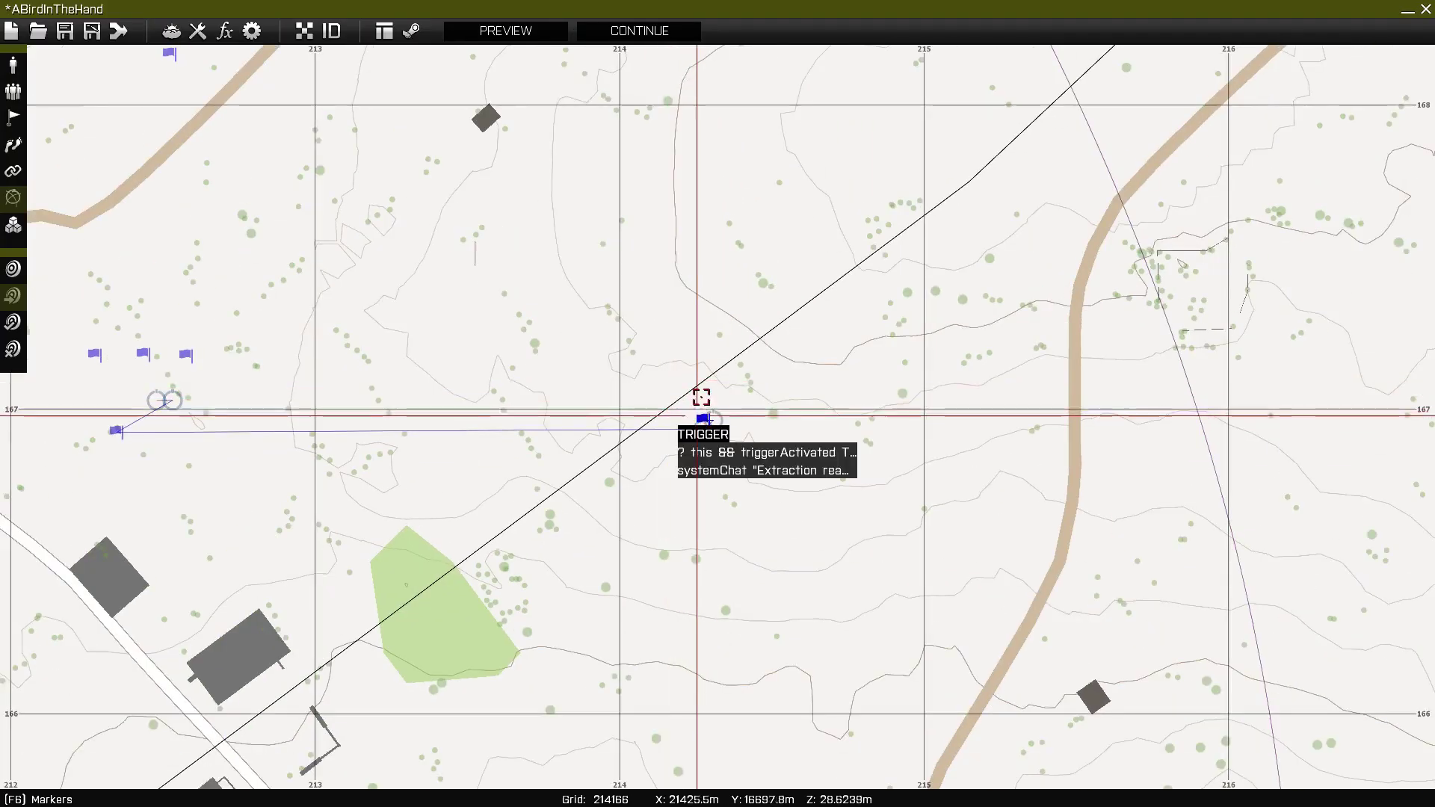
pyautogui.scroll(-5, 703, 417)
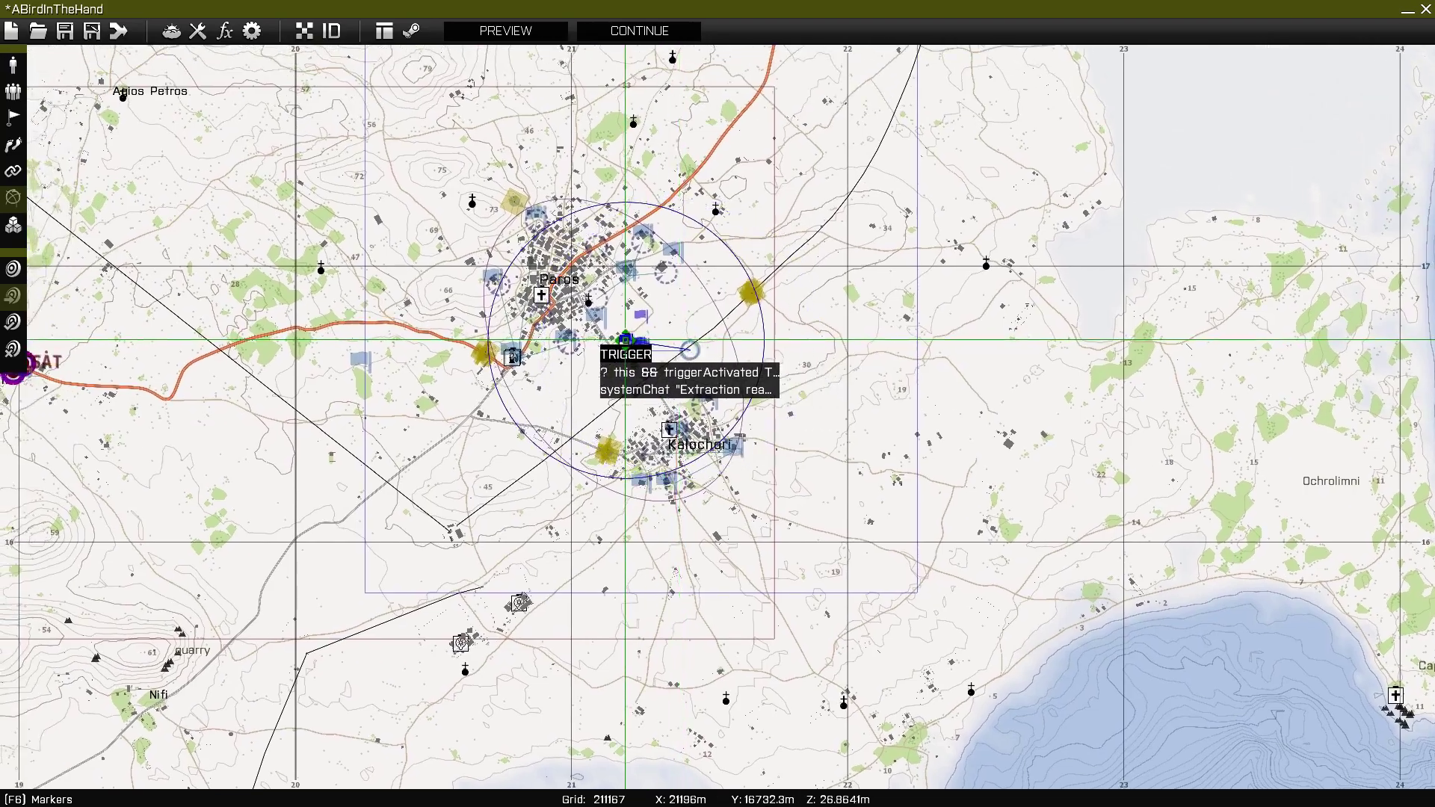
# Step: Enlarge both axes of the TR_EXTRACT_3 trigger to 800, recentre it around Paros and Kalochori, and save the mission
pyautogui.doubleClick(625, 340)
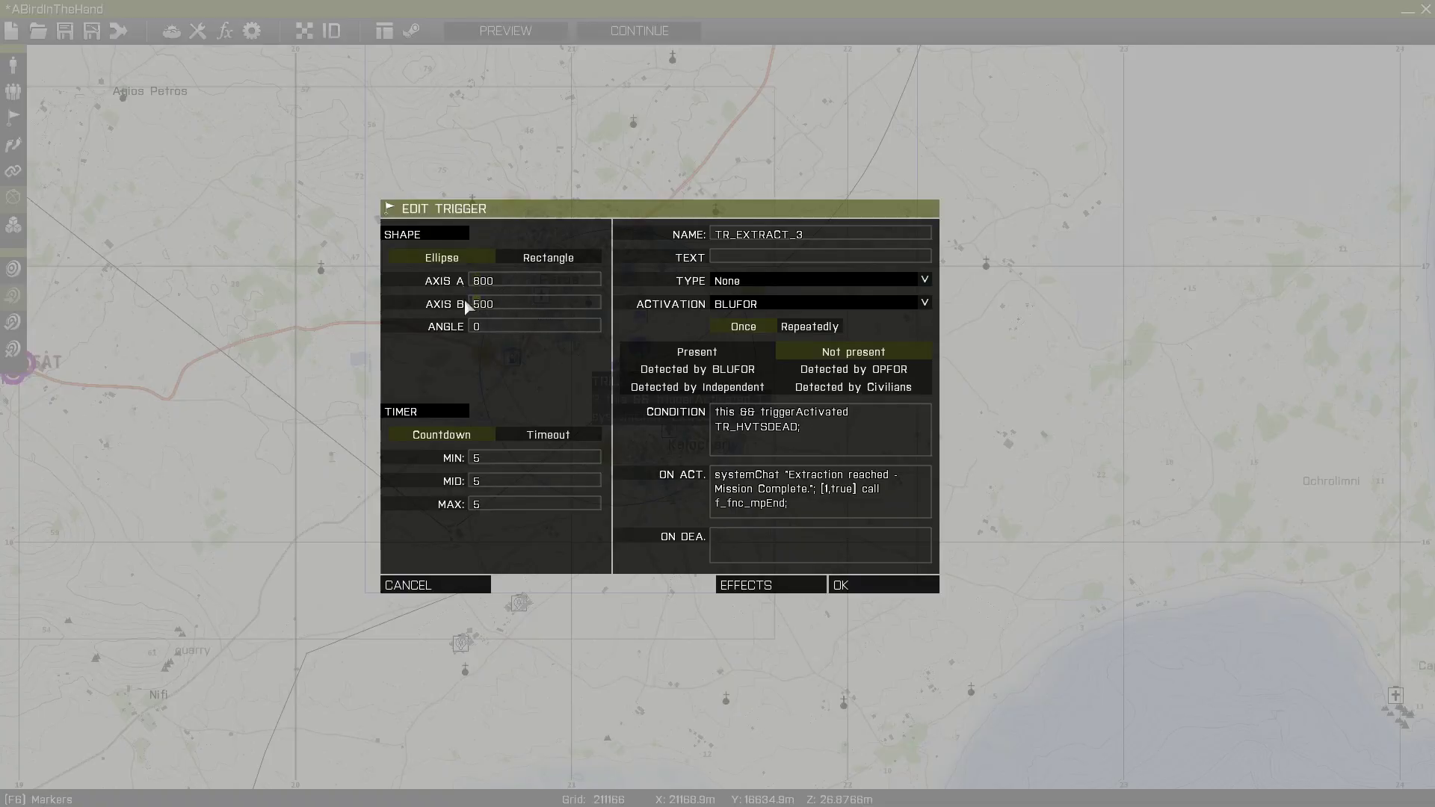
pyautogui.click(889, 585)
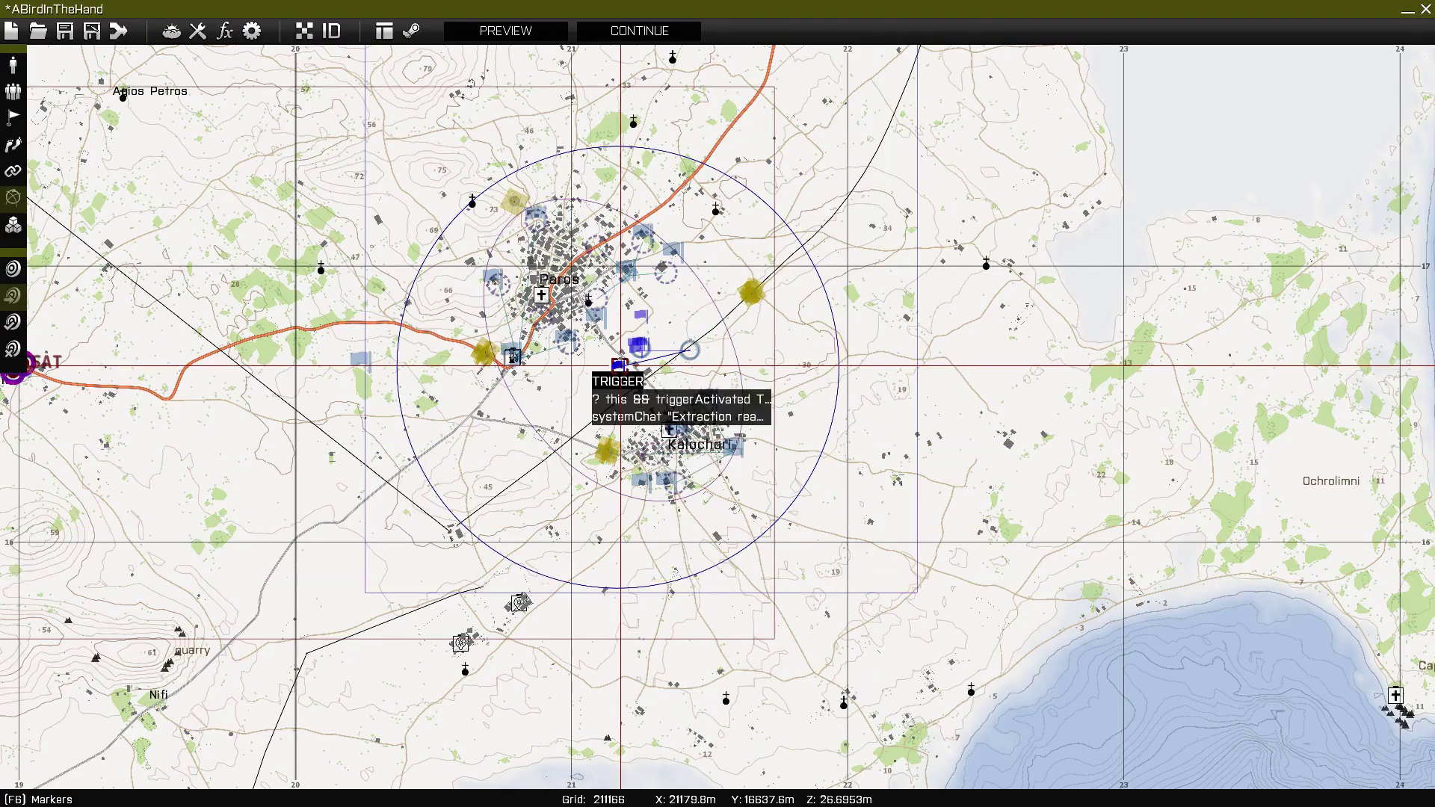
pyautogui.moveTo(668, 329)
pyautogui.mouseDown()
pyautogui.moveTo(624, 338)
pyautogui.moveTo(662, 331)
pyautogui.mouseUp()
pyautogui.scroll(2, 616, 346)
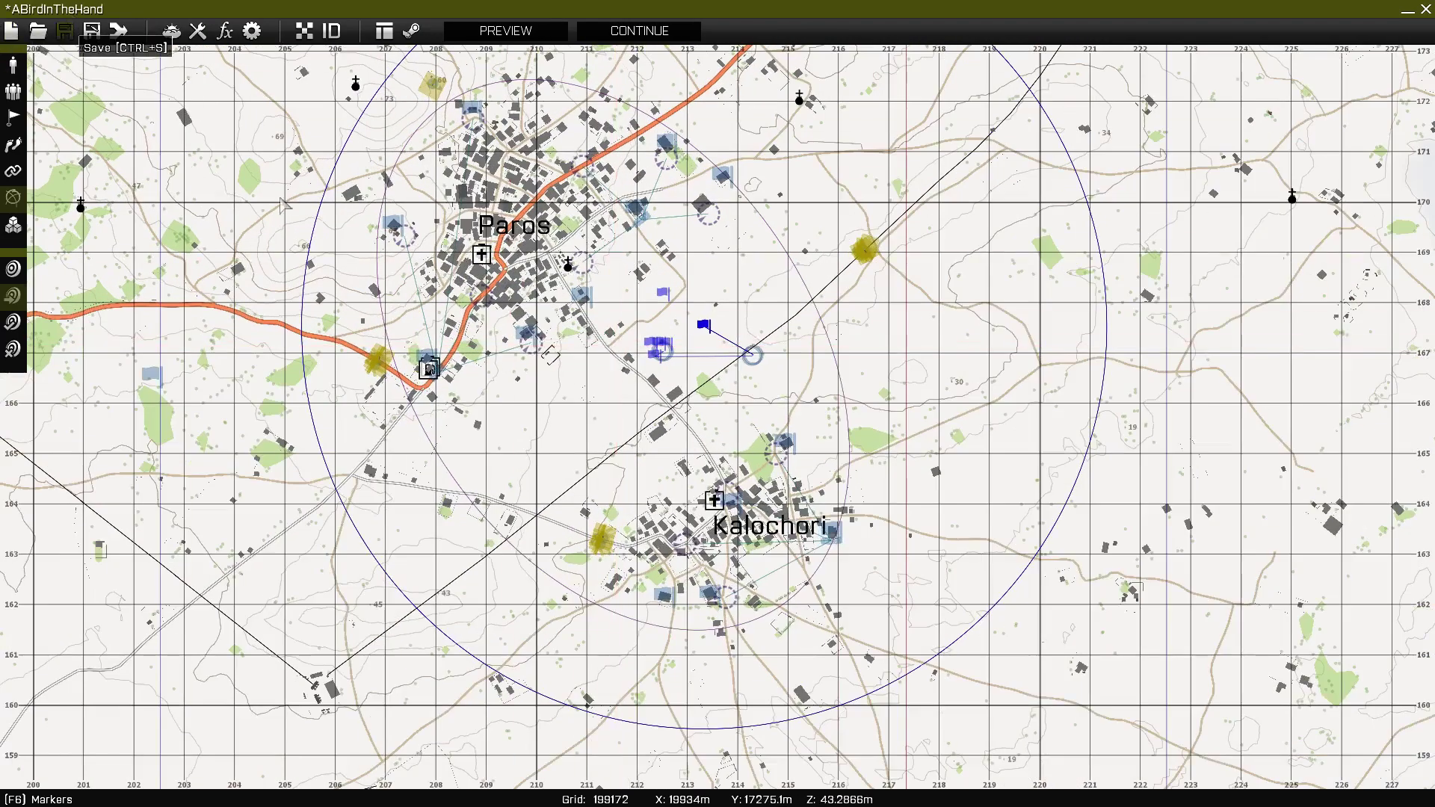
pyautogui.scroll(-3, 506, 272)
pyautogui.moveTo(506, 272); pyautogui.dragTo(640, 365, button='right')
pyautogui.scroll(3, 717, 372)
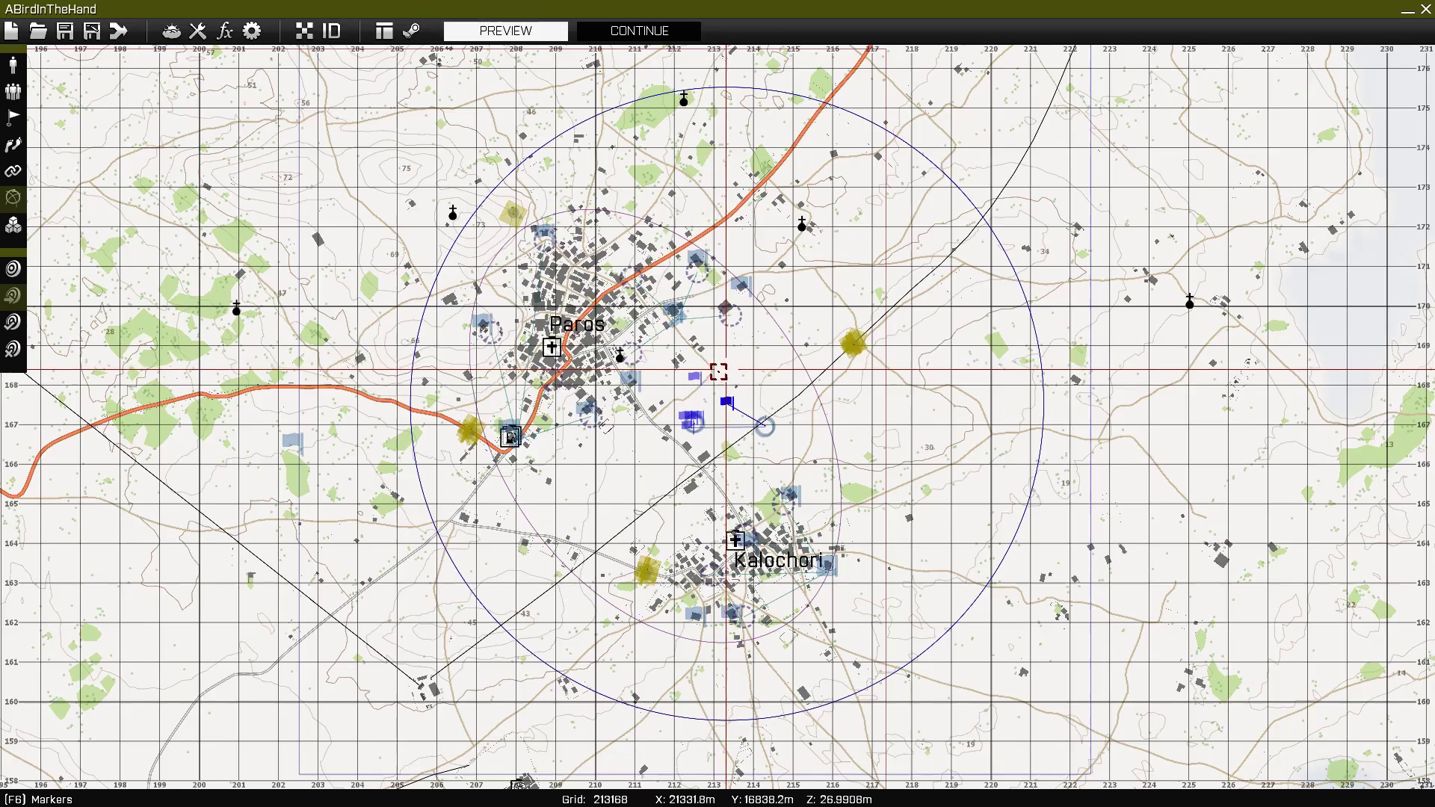
# Step: Copy the f_fnc_assignGear call from the initialization of the CSAT Echo squad leader at Rodopoli
pyautogui.moveTo(718, 371); pyautogui.dragTo(1069, 379, button='right')
pyautogui.scroll(-1, 1069, 379)
pyautogui.scroll(2, 296, 421)
pyautogui.scroll(6, 293, 422)
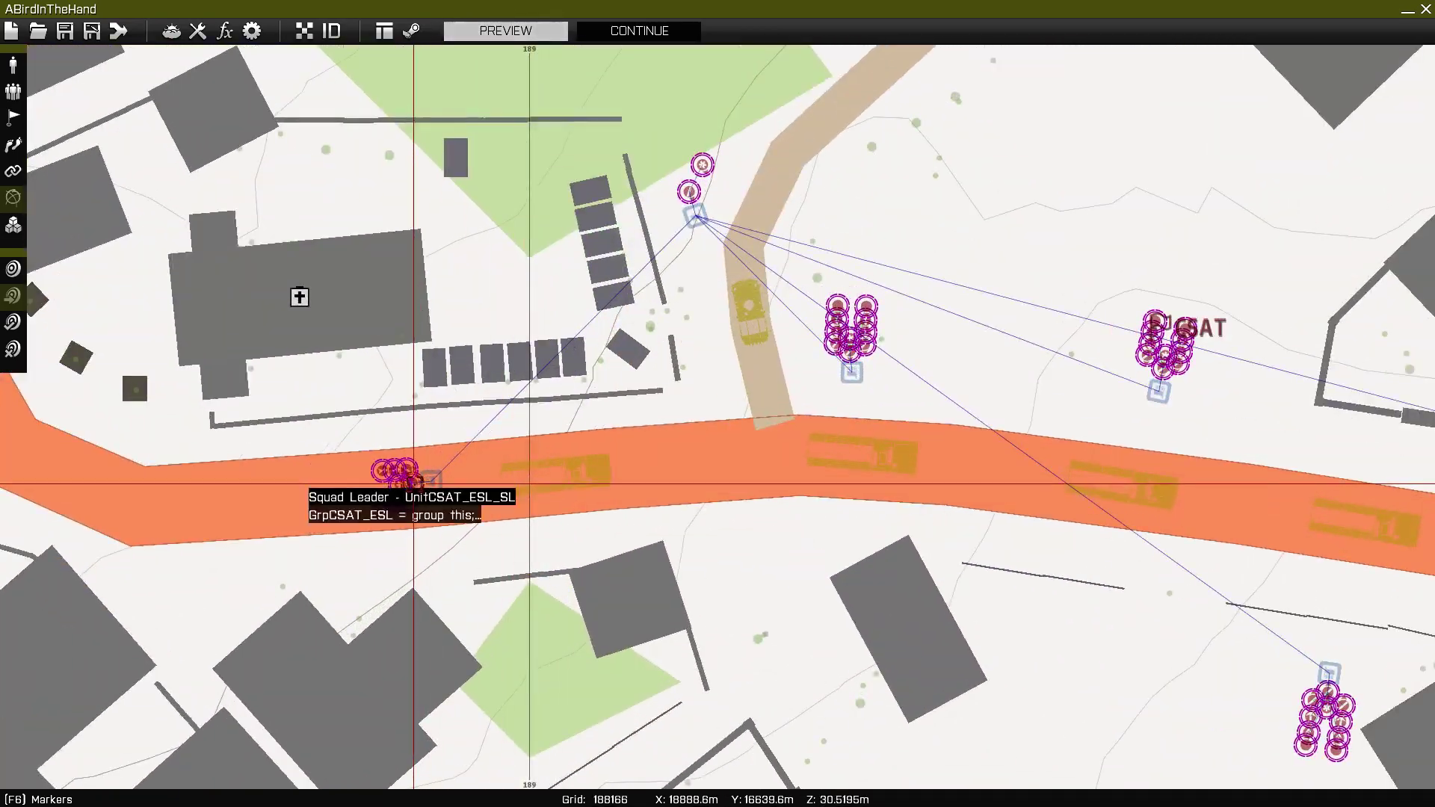
pyautogui.doubleClick(413, 484)
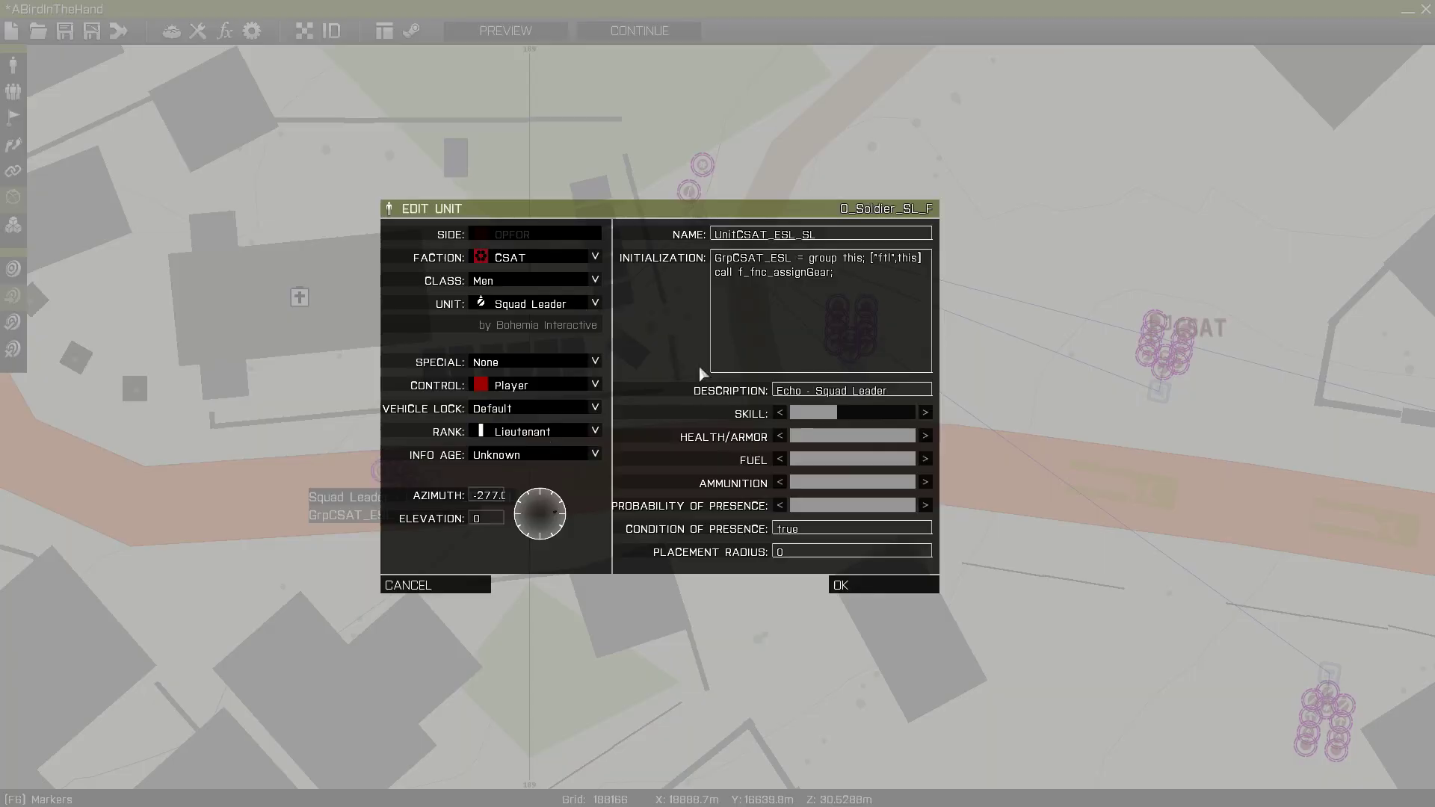
pyautogui.press('Return')
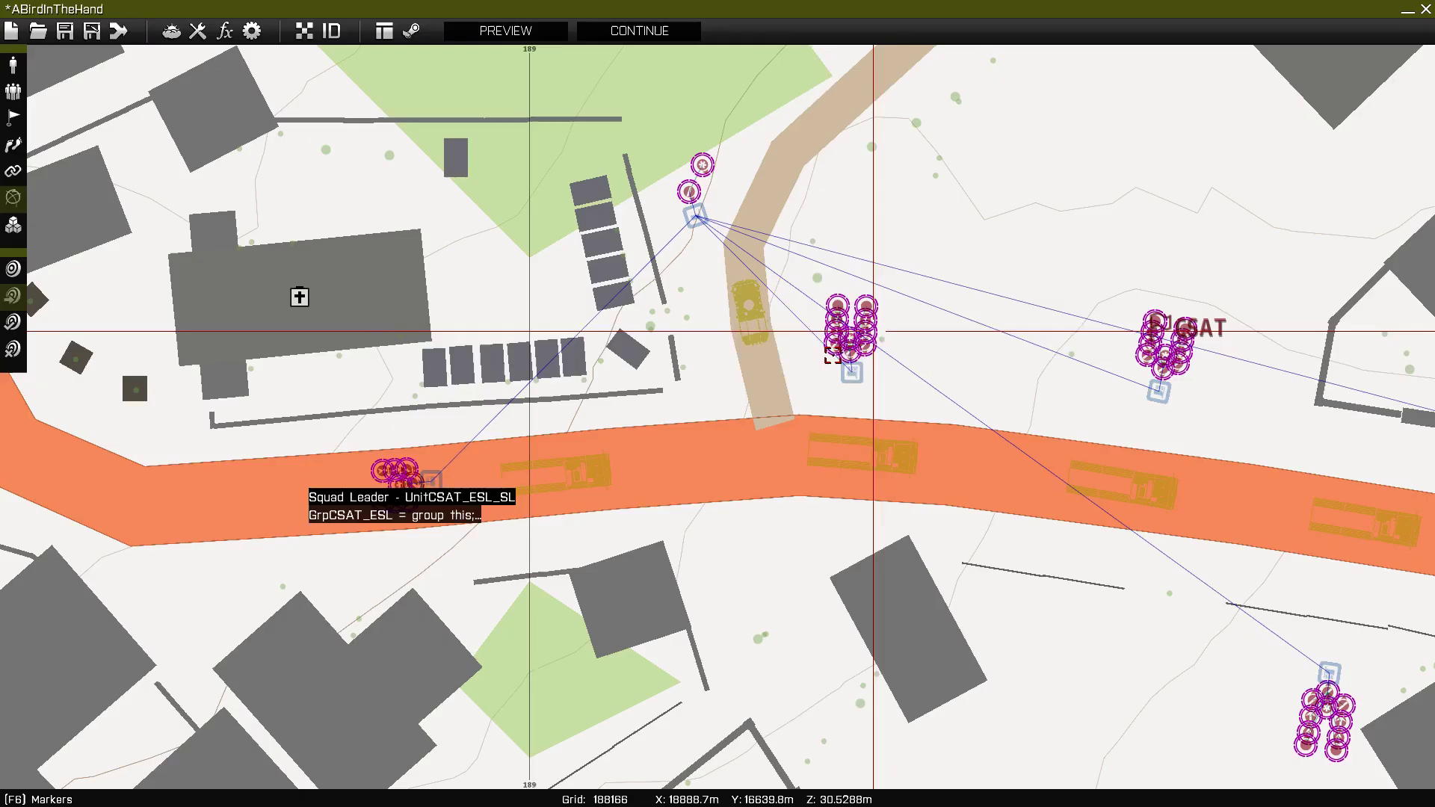
# Step: Set the initialization of the two westernmost Tempest Transport trucks to ["v_tr",this] call f_fnc_assignGear;
pyautogui.doubleClick(571, 472)
pyautogui.click(805, 316)
pyautogui.write('["ftl",this] call f_fnc_assignGear;')
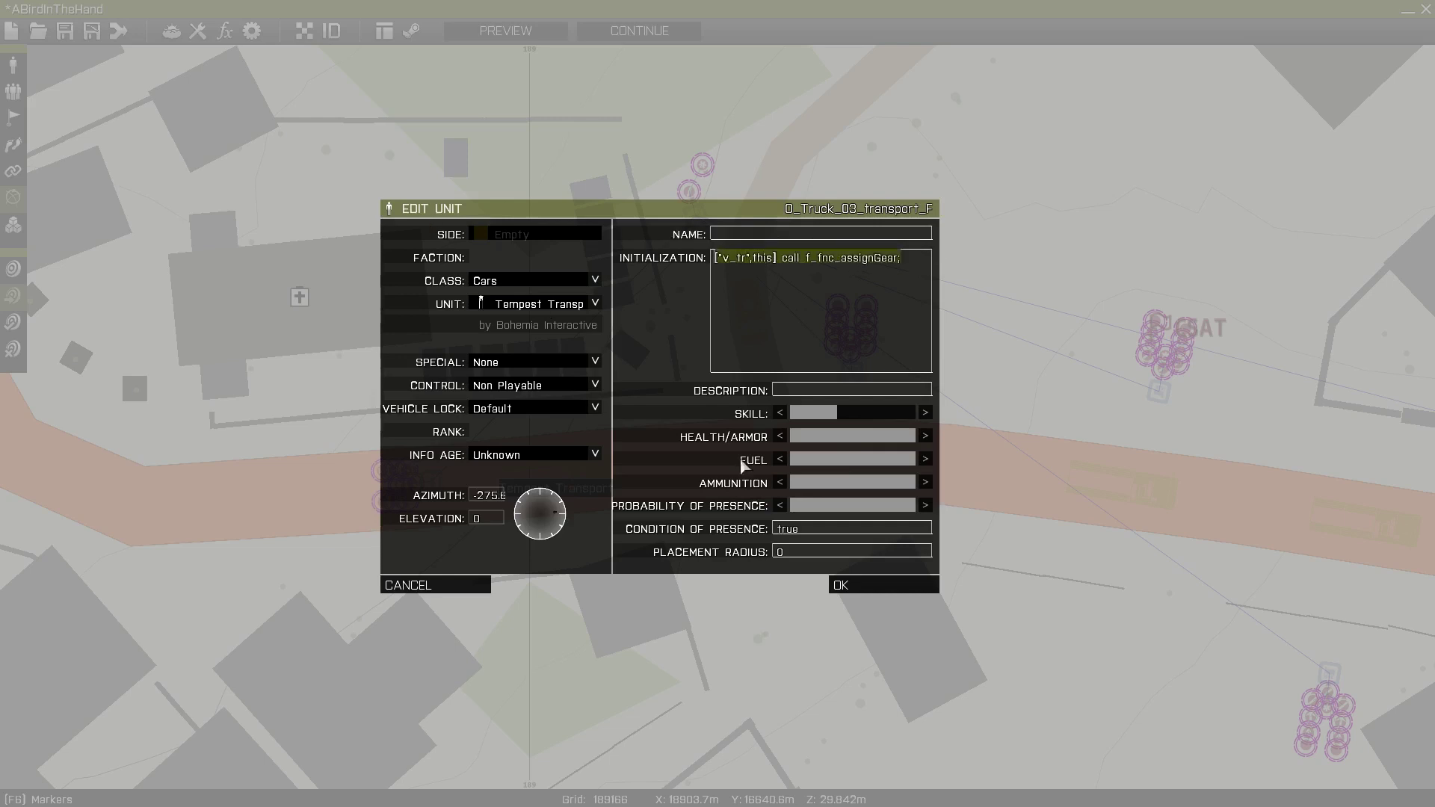
pyautogui.click(849, 579)
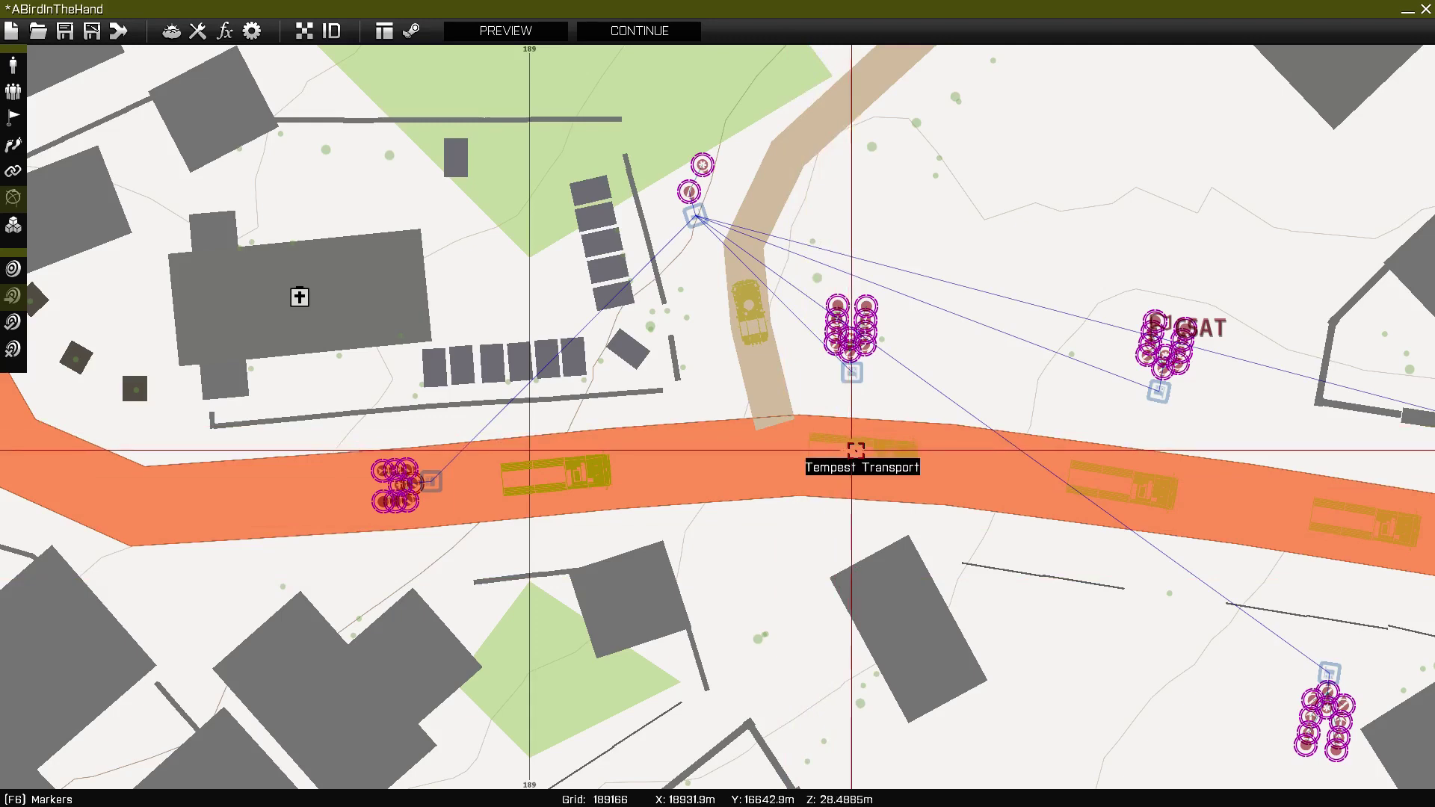
pyautogui.doubleClick(860, 450)
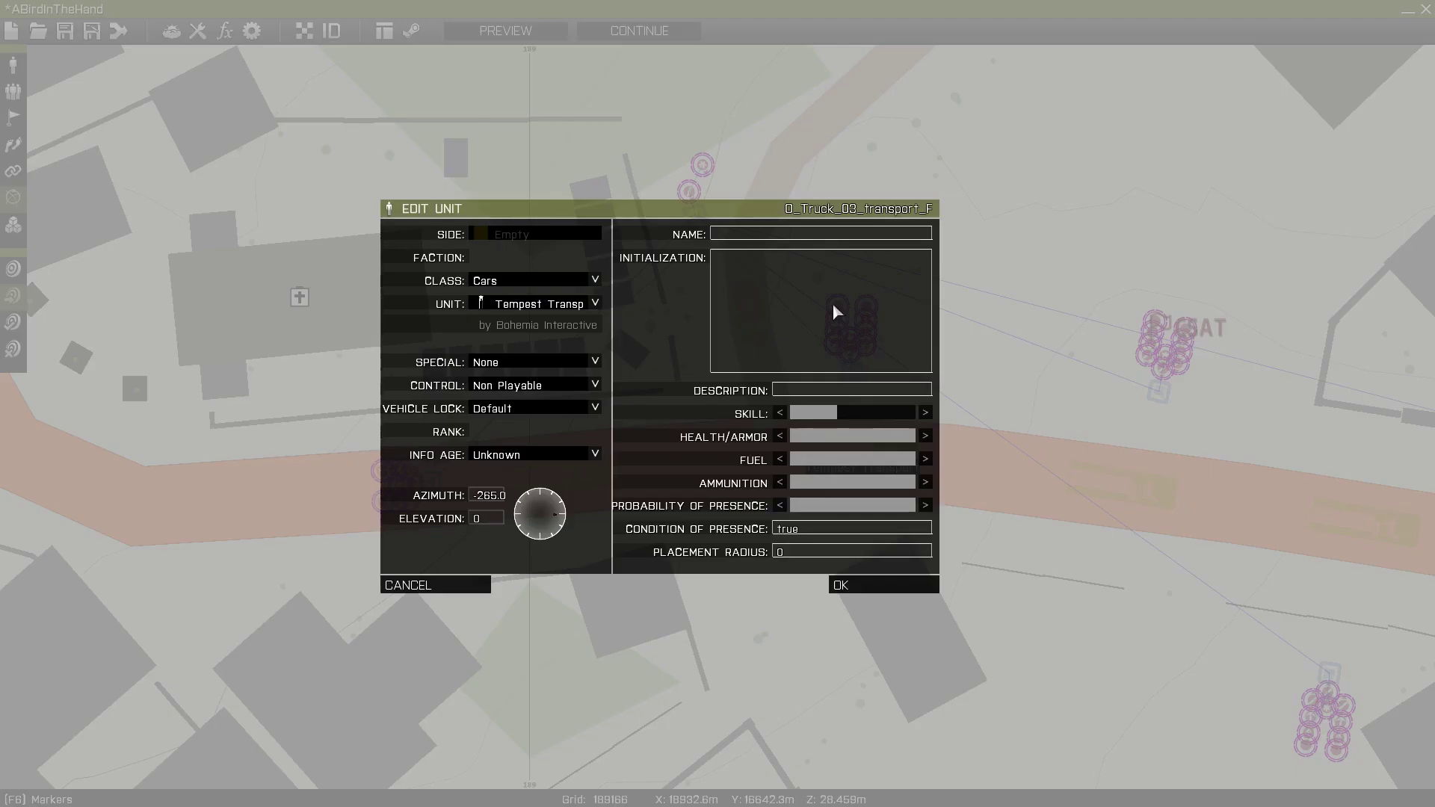
pyautogui.click(888, 587)
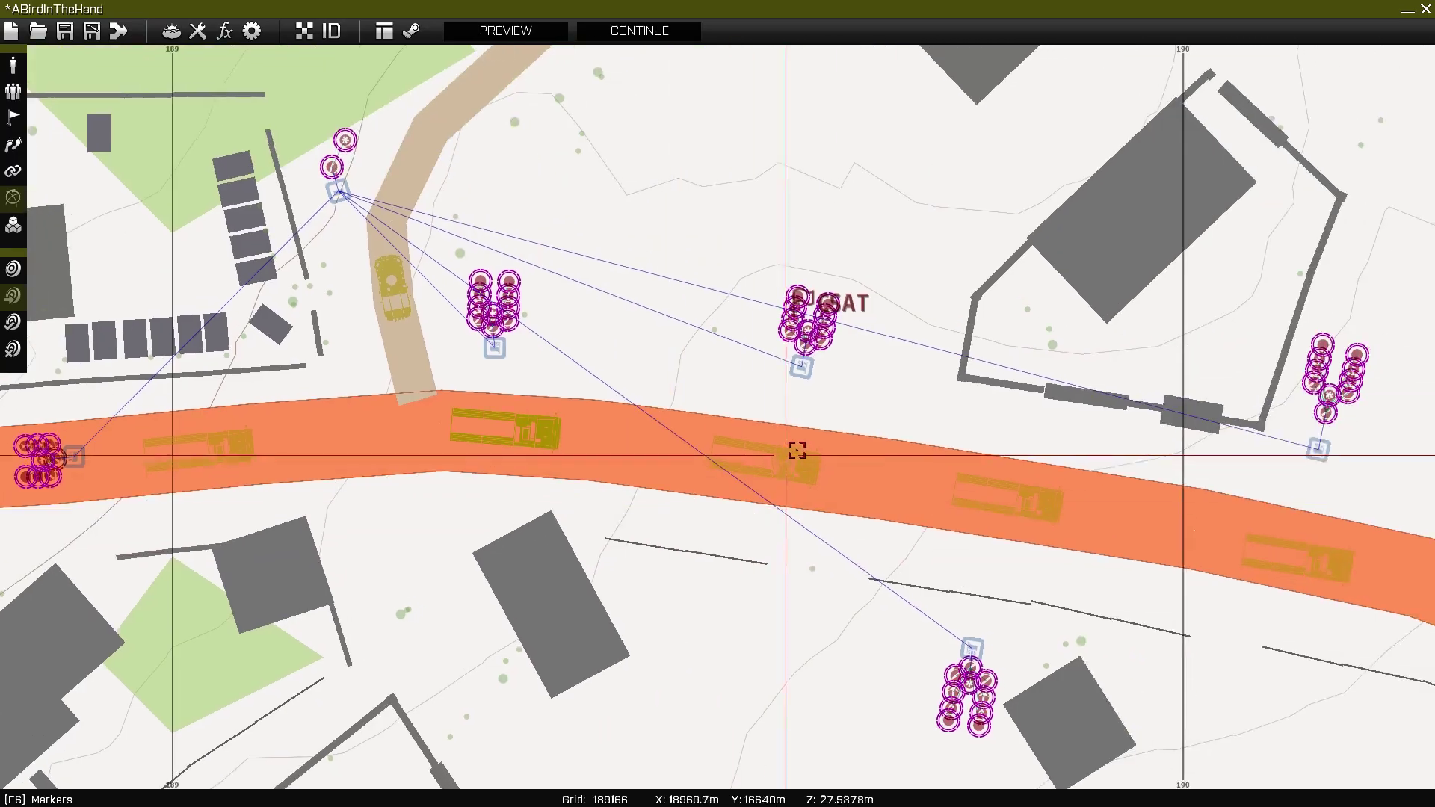
# Step: Set the initialization of the three remaining Tempest Transport trucks on the road to ["v_tr",this] call f_fnc_assignGear;
pyautogui.doubleClick(753, 471)
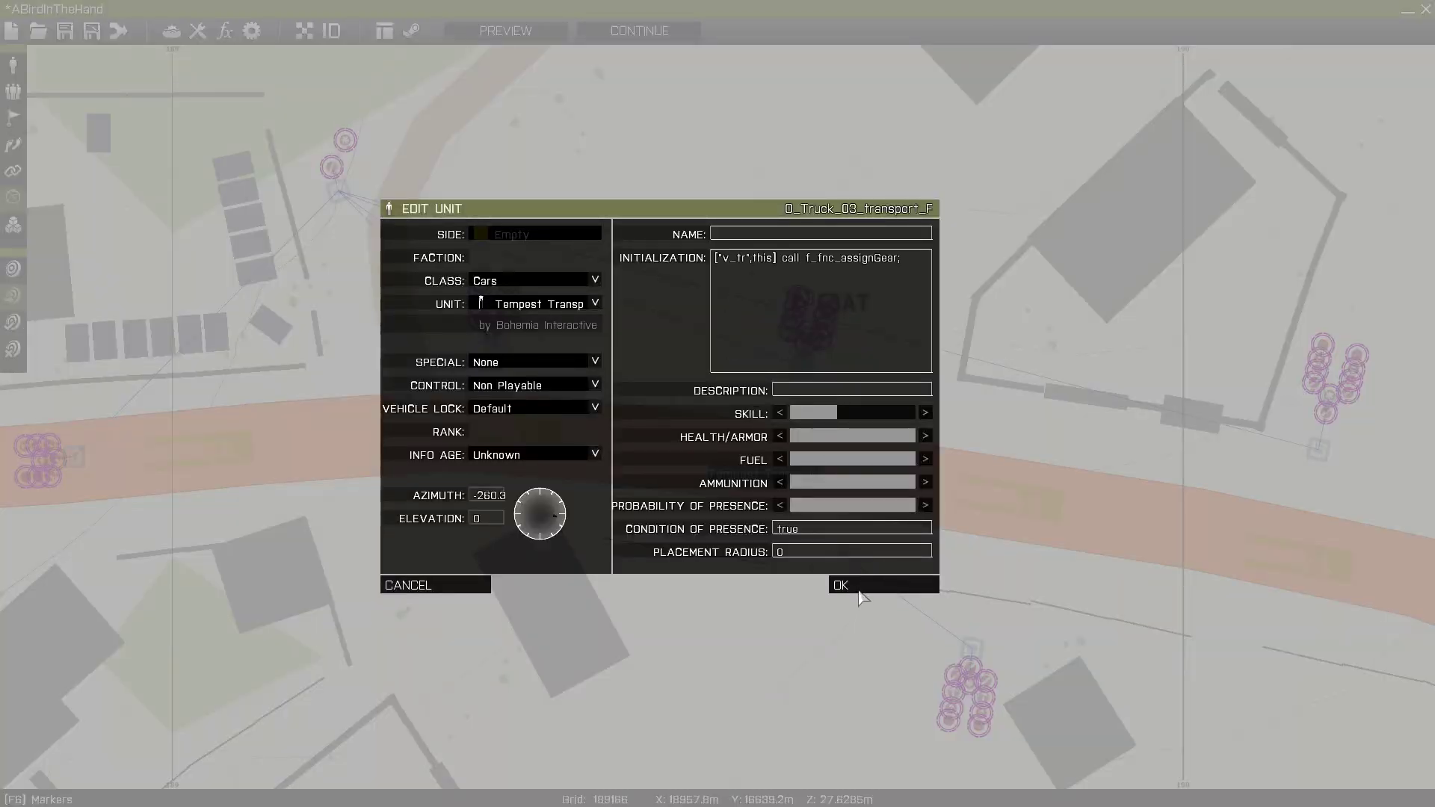
pyautogui.click(859, 589)
pyautogui.doubleClick(815, 496)
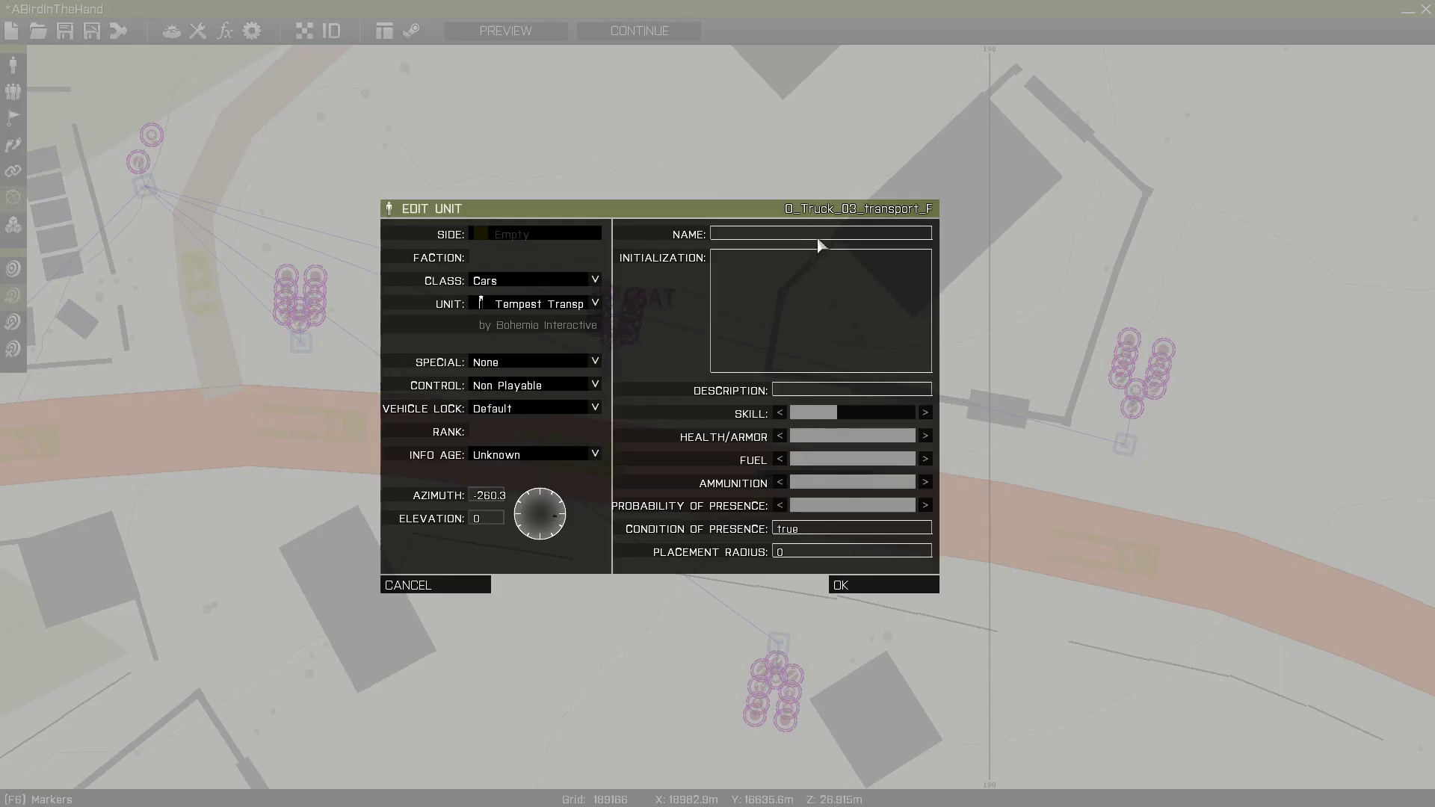
pyautogui.click(880, 587)
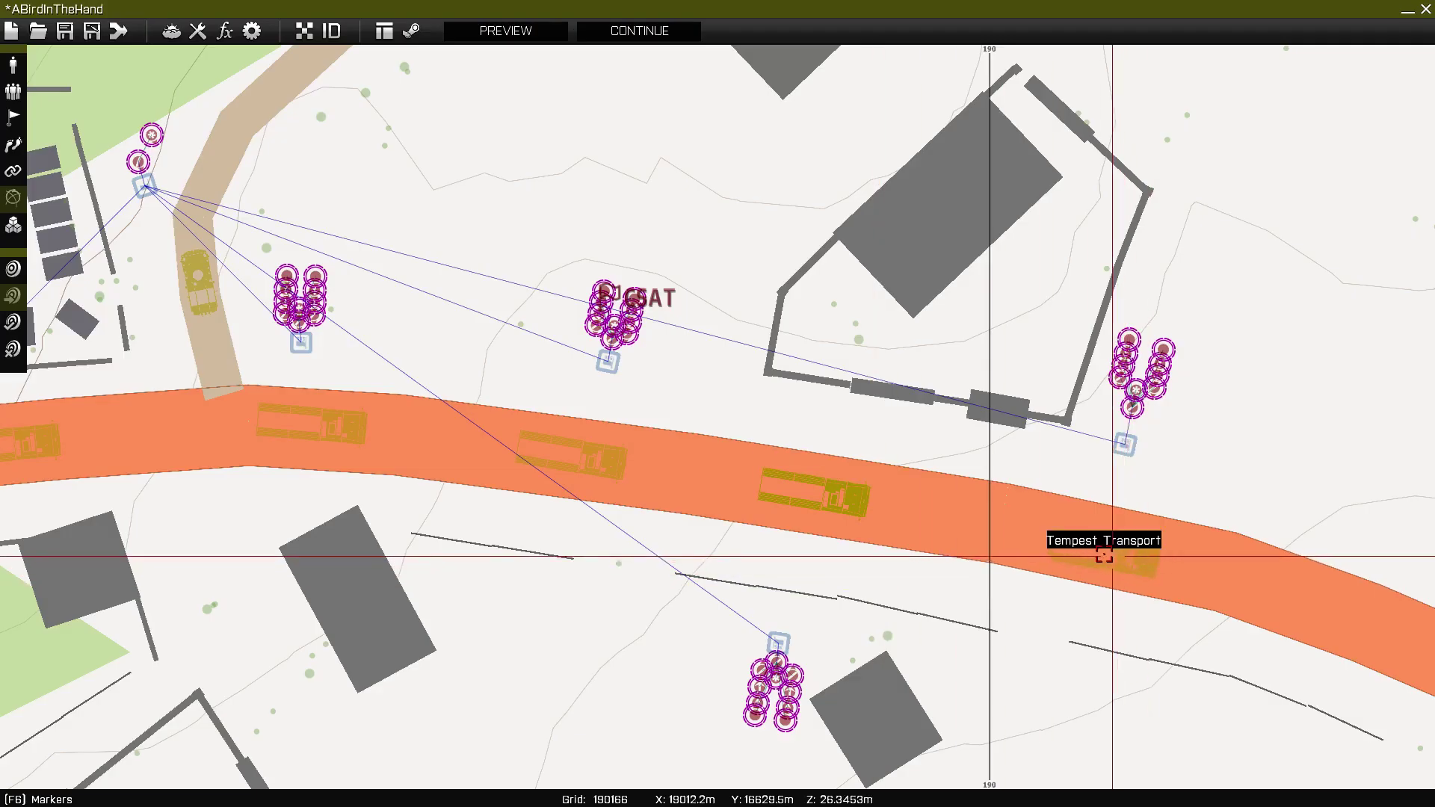
pyautogui.doubleClick(1051, 559)
pyautogui.click(731, 258)
pyautogui.hotkey('ctrl', 'v')
pyautogui.click(858, 583)
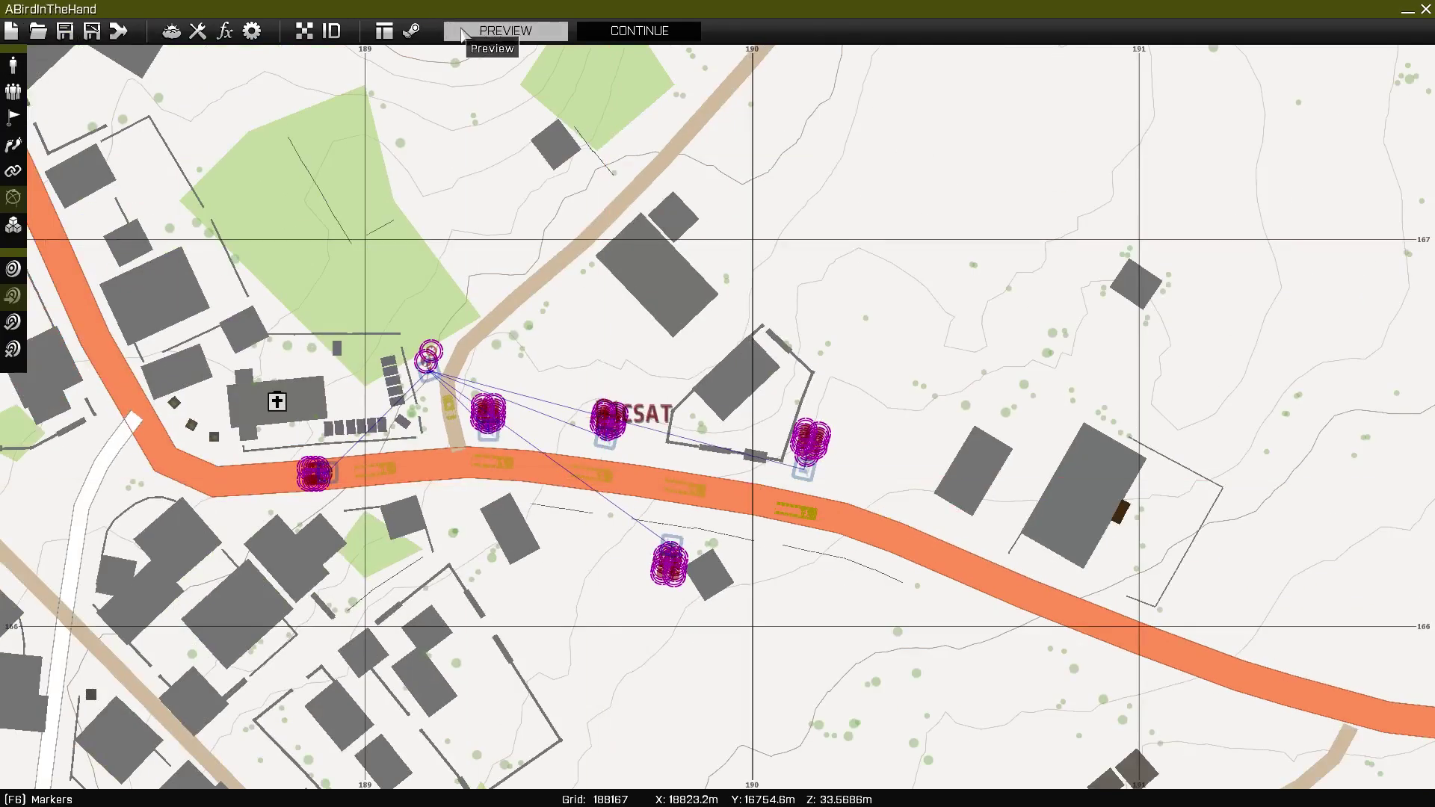
# Step: Preview the mission and inspect the cargo inventory of the nearest Tempest Transport truck
pyautogui.click(492, 36)
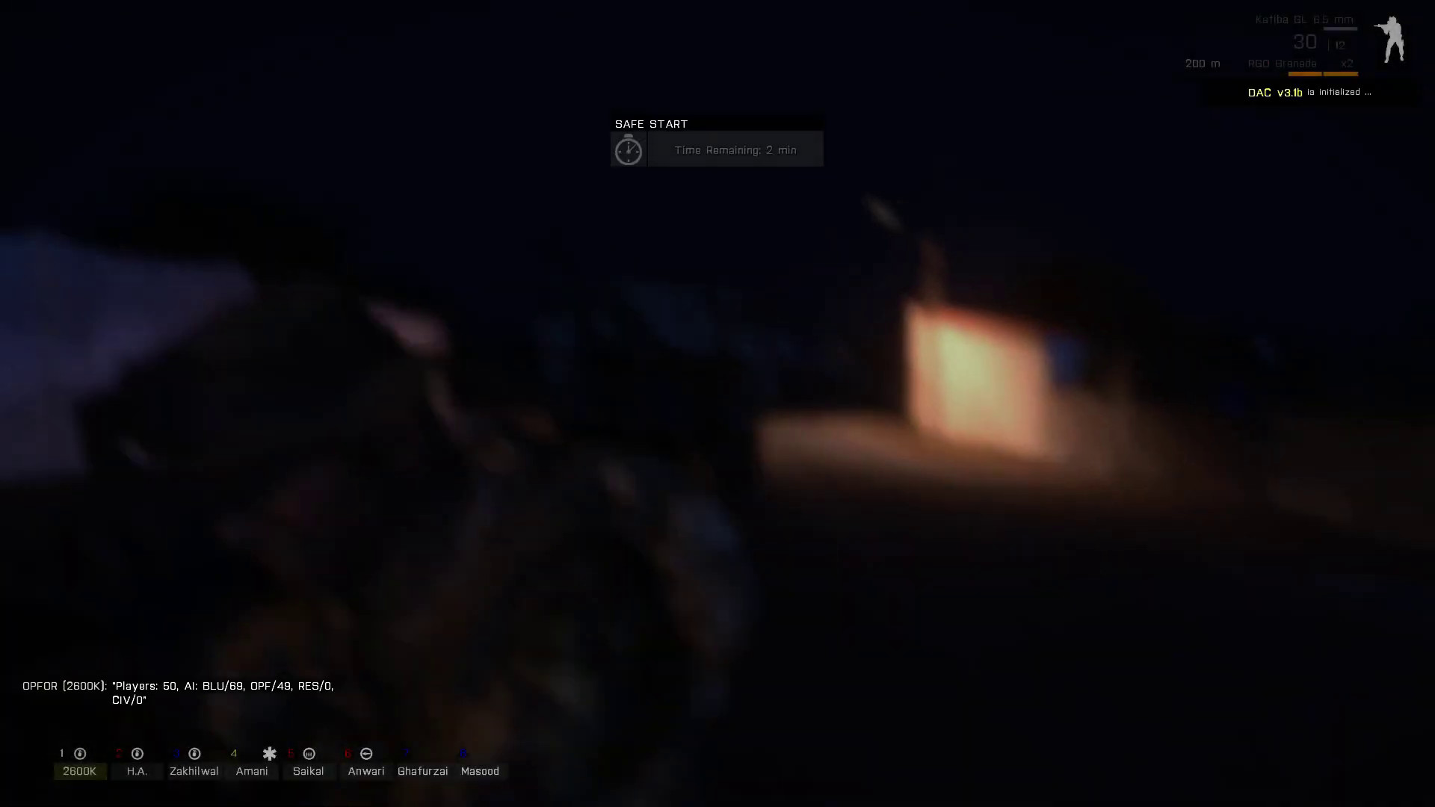
pyautogui.press('w')
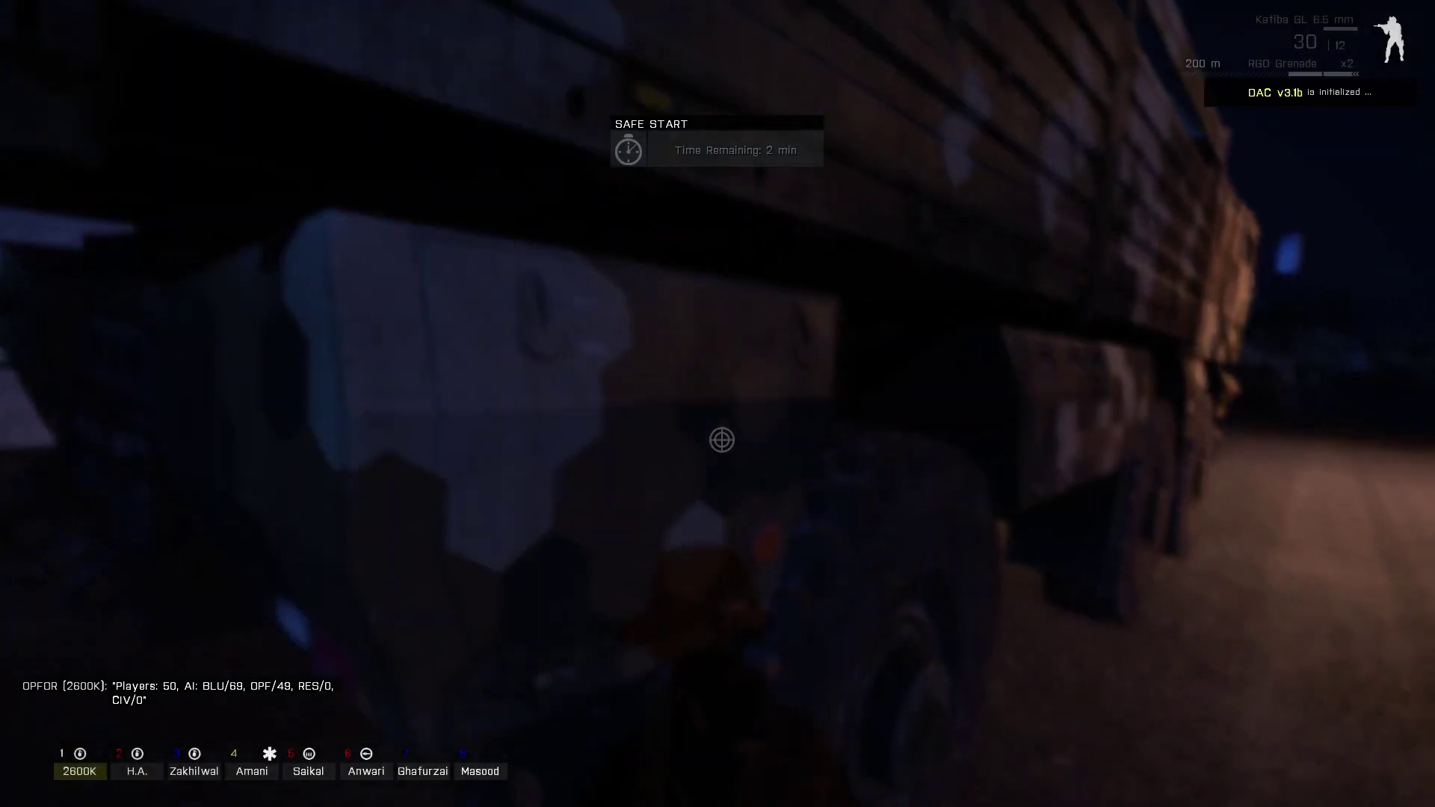
pyautogui.scroll(-3, 717, 403)
pyautogui.scroll(2, 718, 403)
pyautogui.middleClick(718, 404)
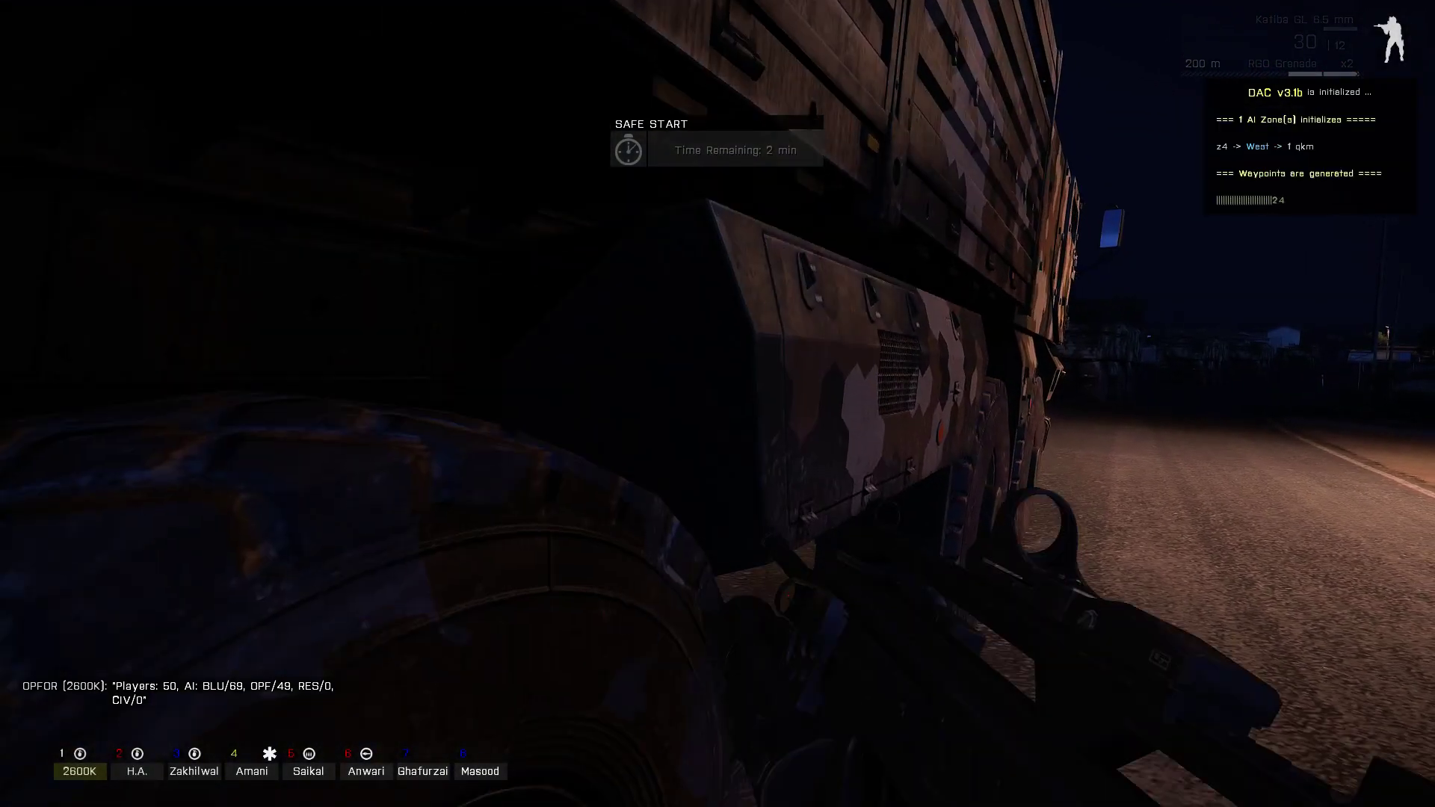
pyautogui.scroll(-3, 537, 404)
pyautogui.scroll(3, 537, 418)
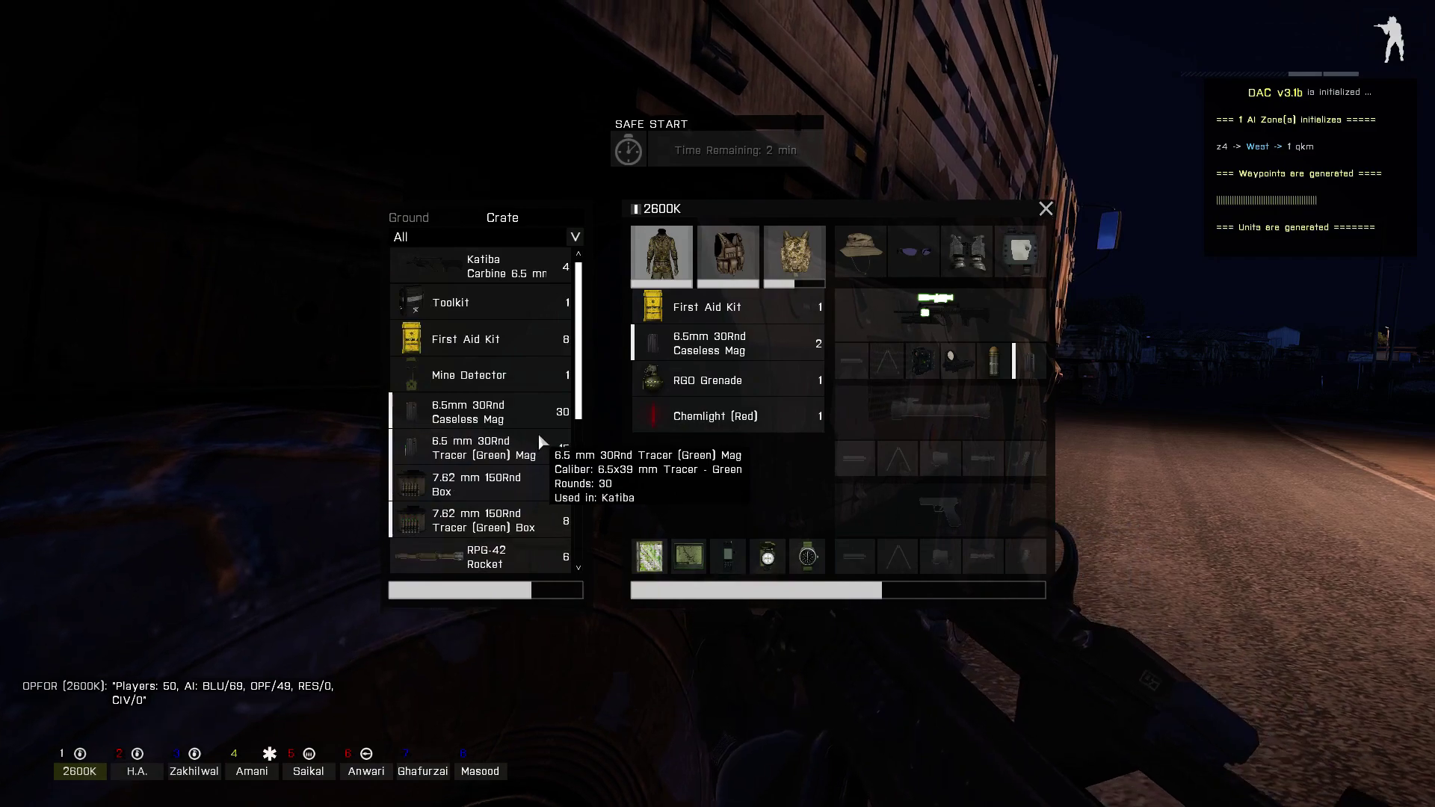
pyautogui.press('i')
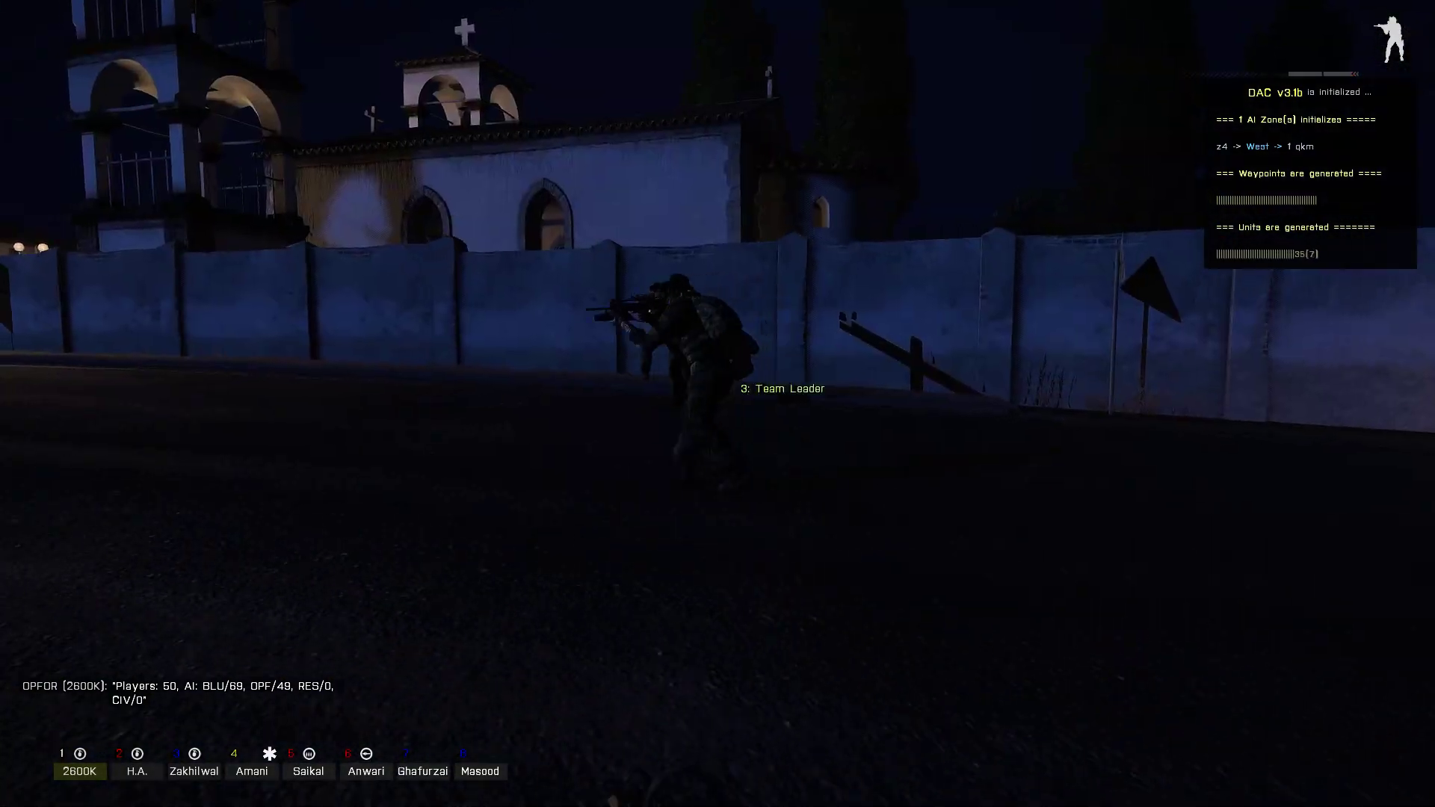
# Step: Switch the previewed mission's time of day to noon through the Time: Noon radio command
pyautogui.press('`')
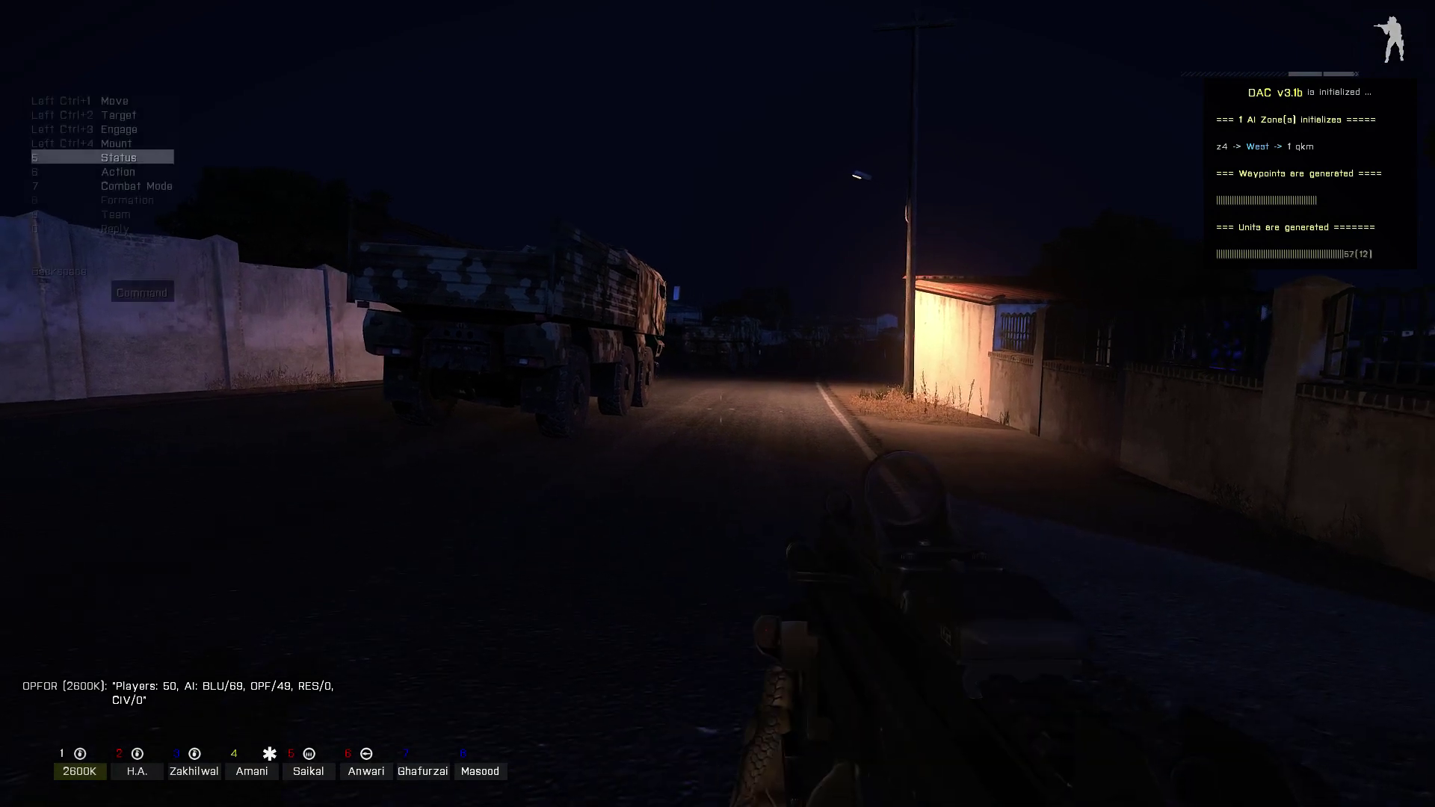
pyautogui.scroll(-3, 717, 404)
pyautogui.middleClick(717, 404)
pyautogui.scroll(-8, 718, 404)
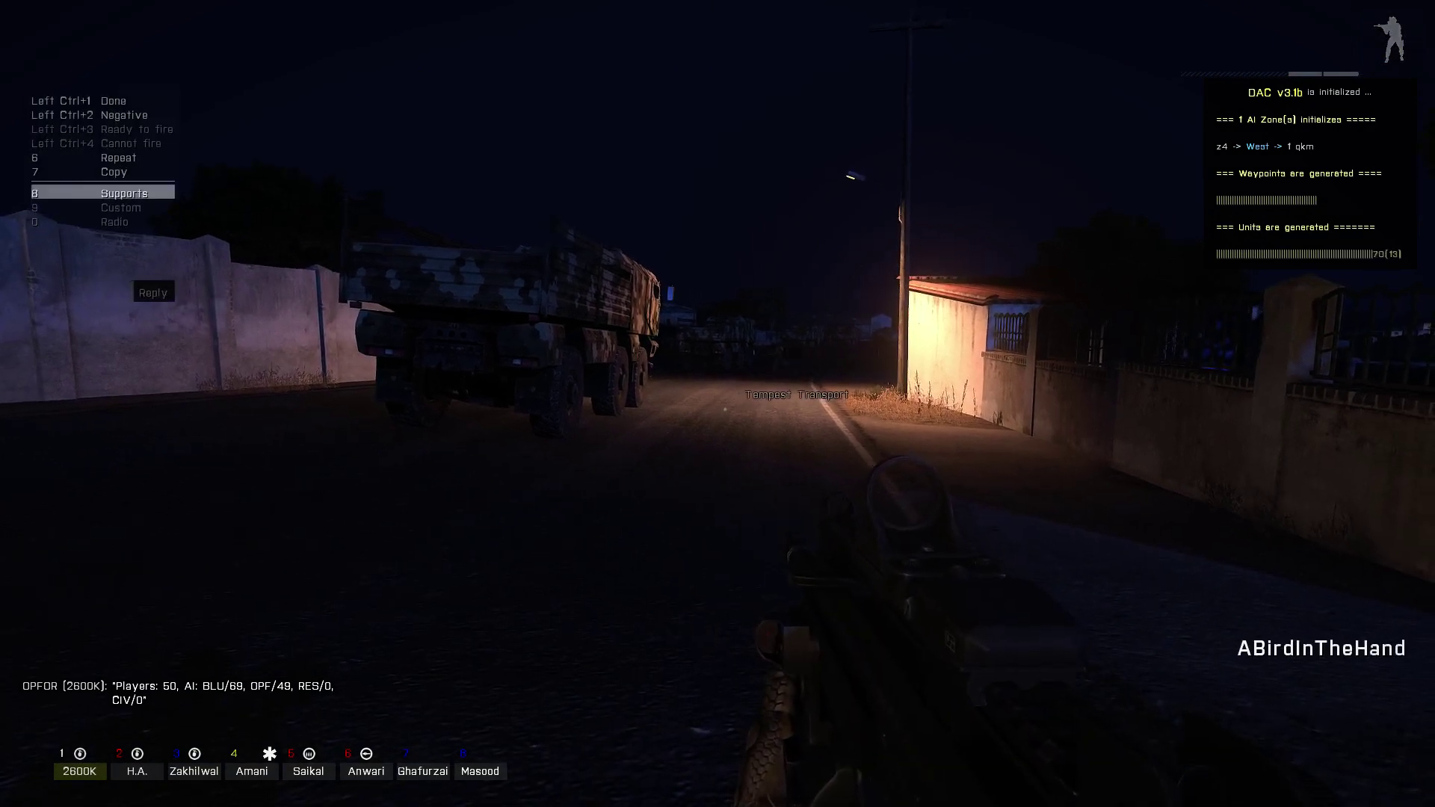
pyautogui.middleClick(717, 404)
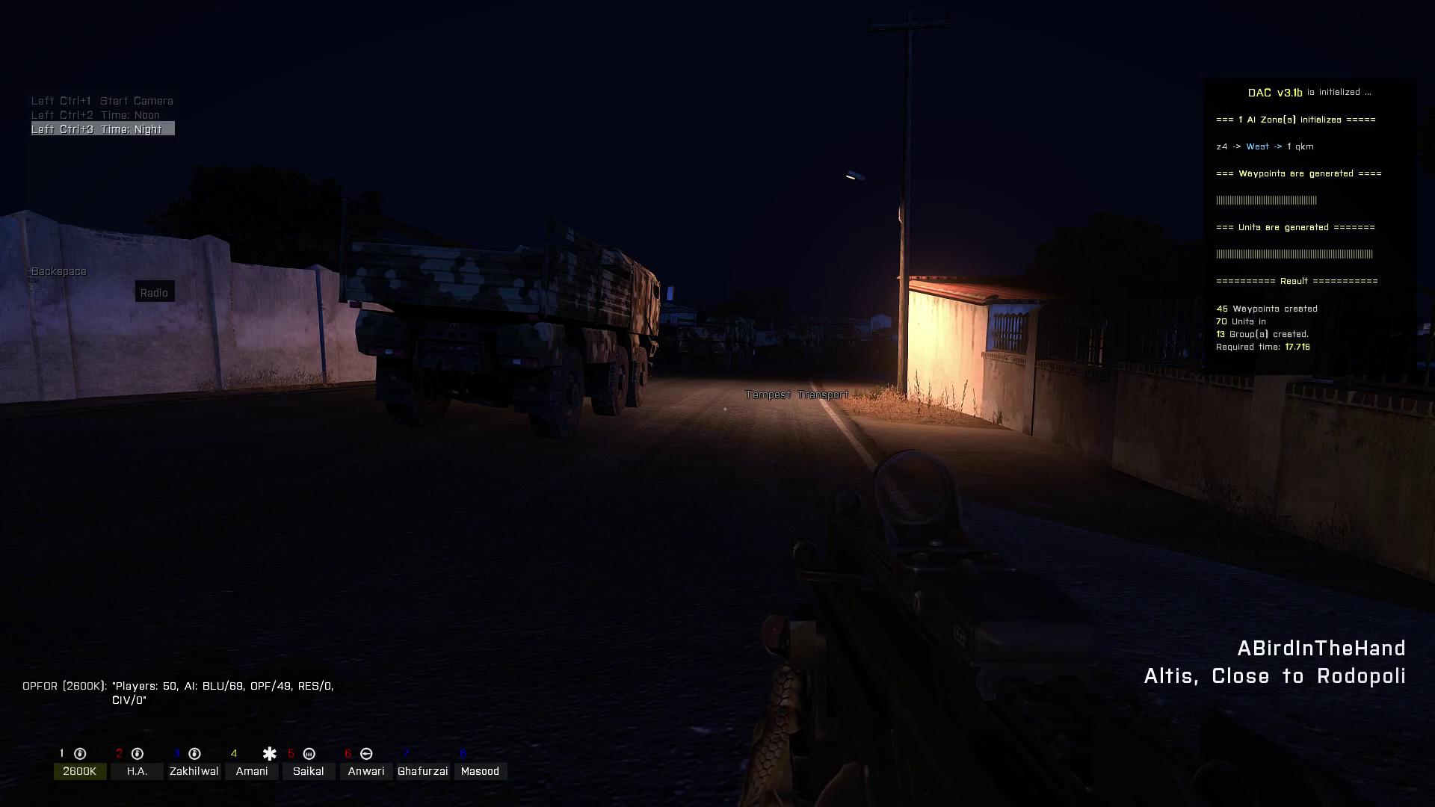
pyautogui.middleClick(717, 403)
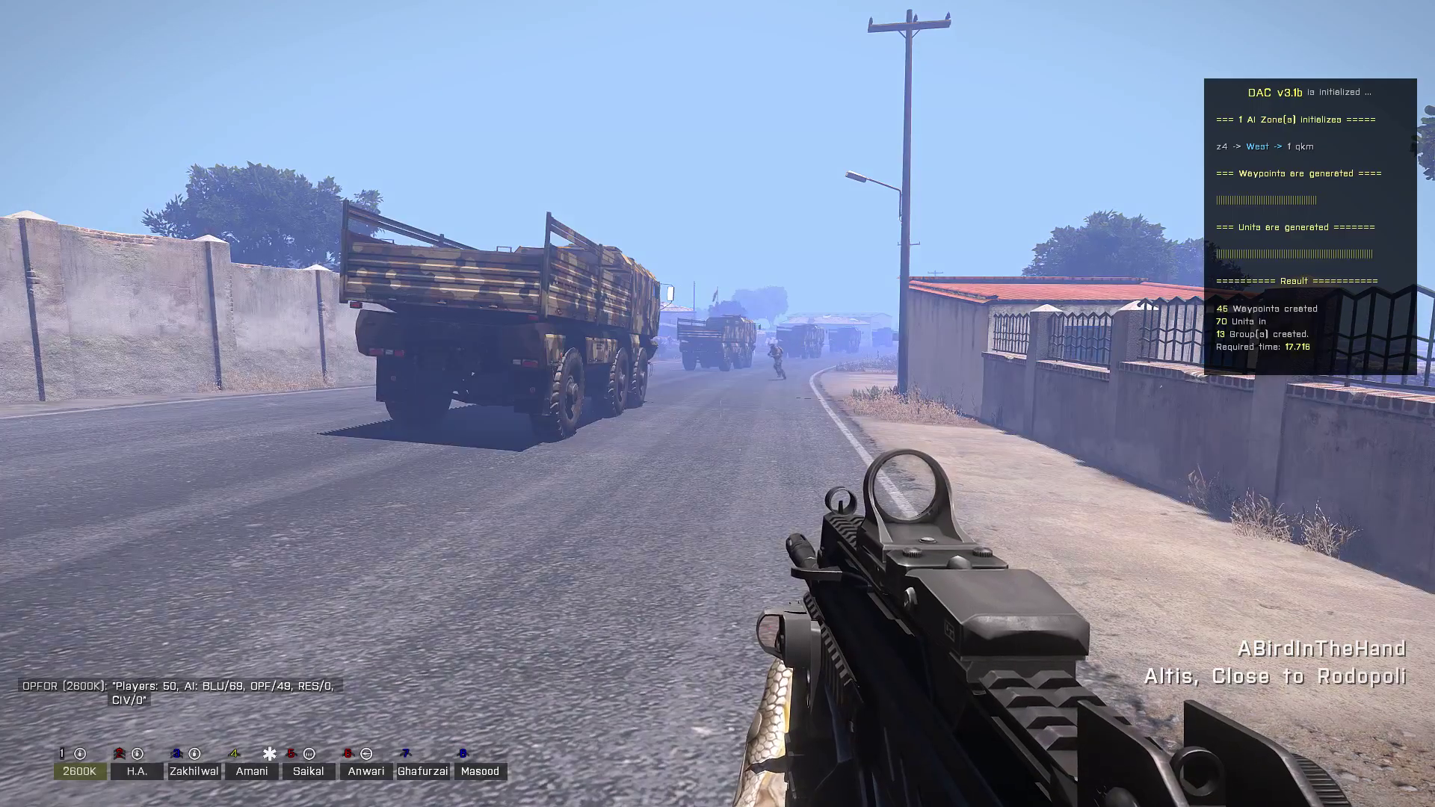
# Step: Start the Splendid Camera by radio command and view the truck convoy from above with the overlay hidden
pyautogui.press('BackSpace')
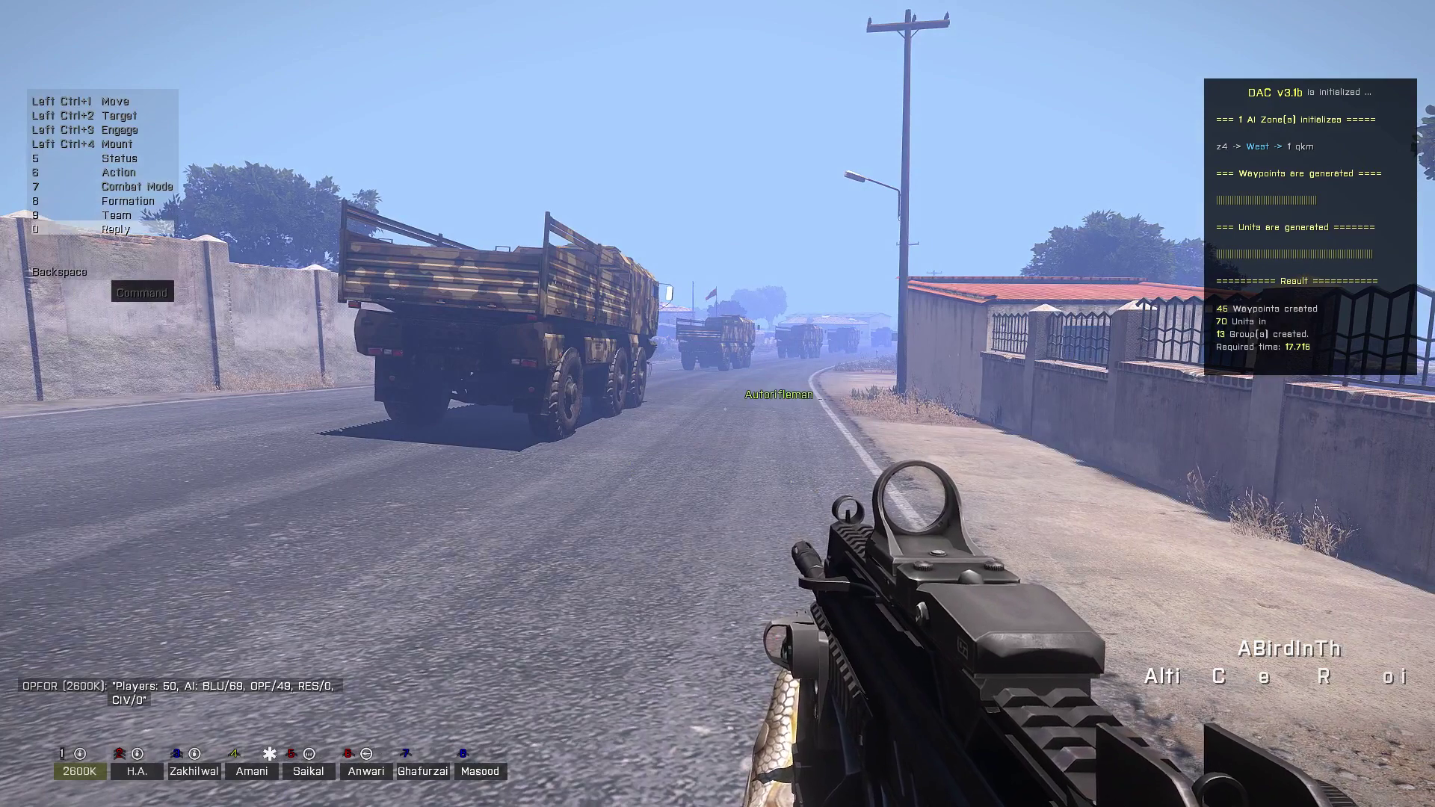
pyautogui.middleClick(718, 404)
pyautogui.scroll(-3, 717, 404)
pyautogui.scroll(-5, 717, 403)
pyautogui.middleClick(717, 404)
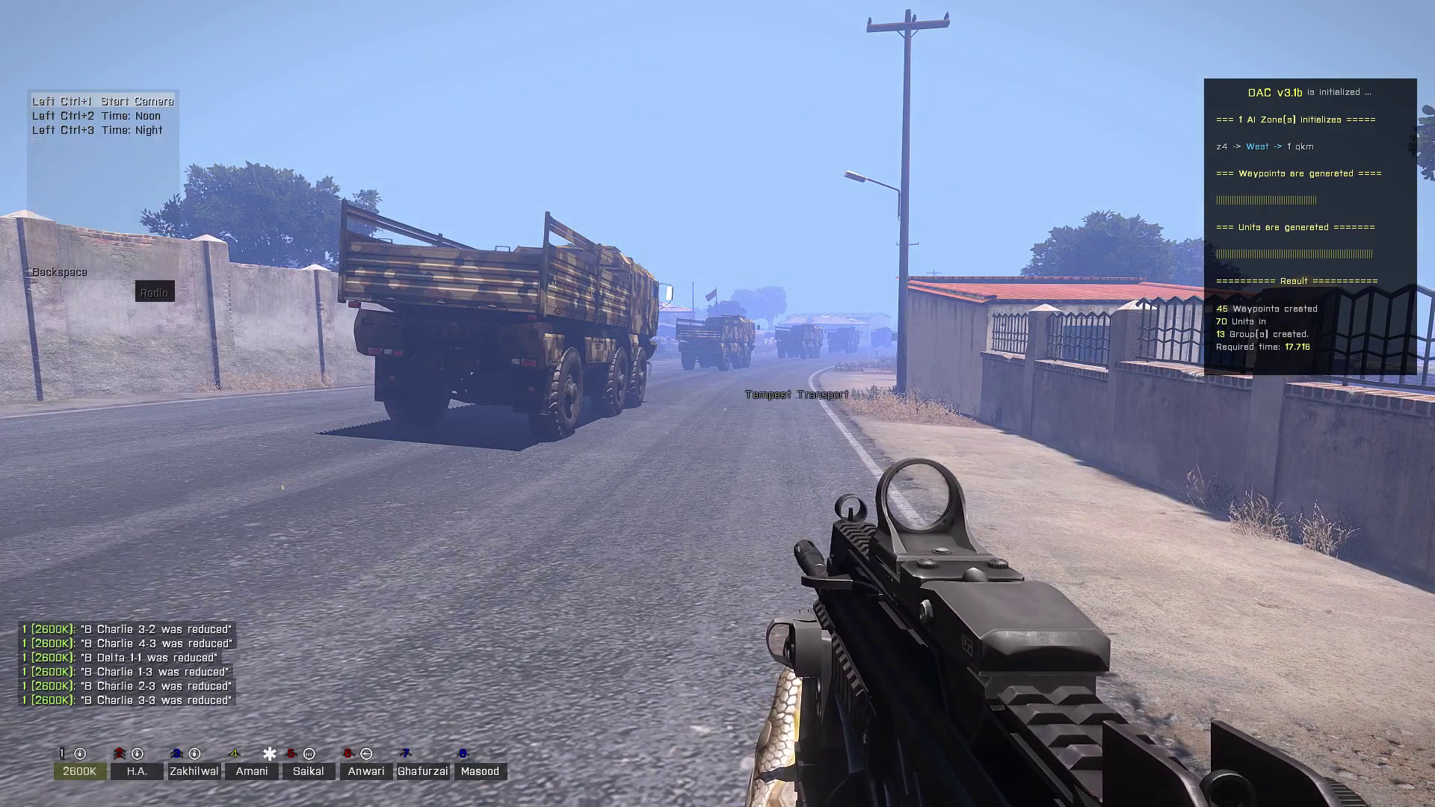
pyautogui.hotkey('ctrl', '1')
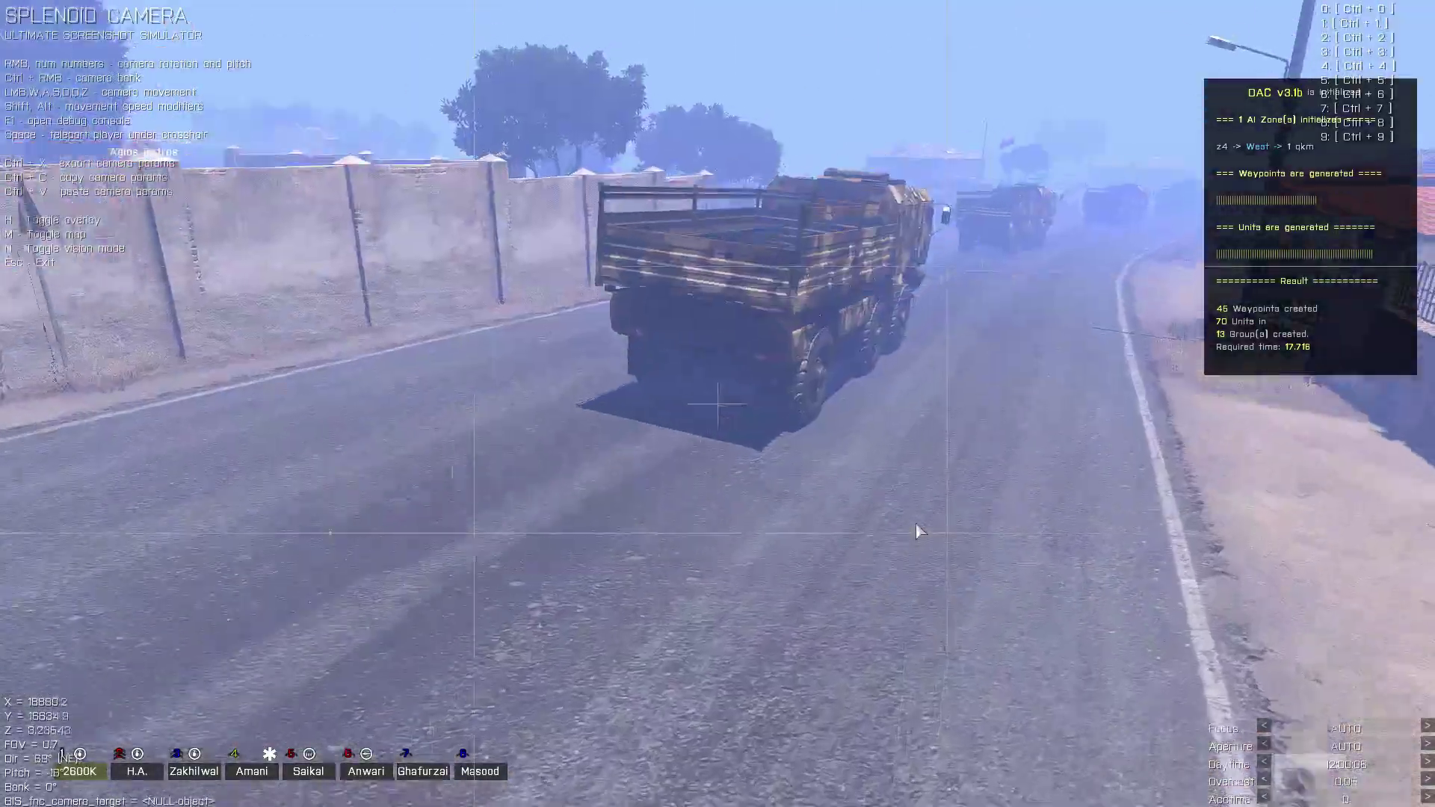
pyautogui.press('h')
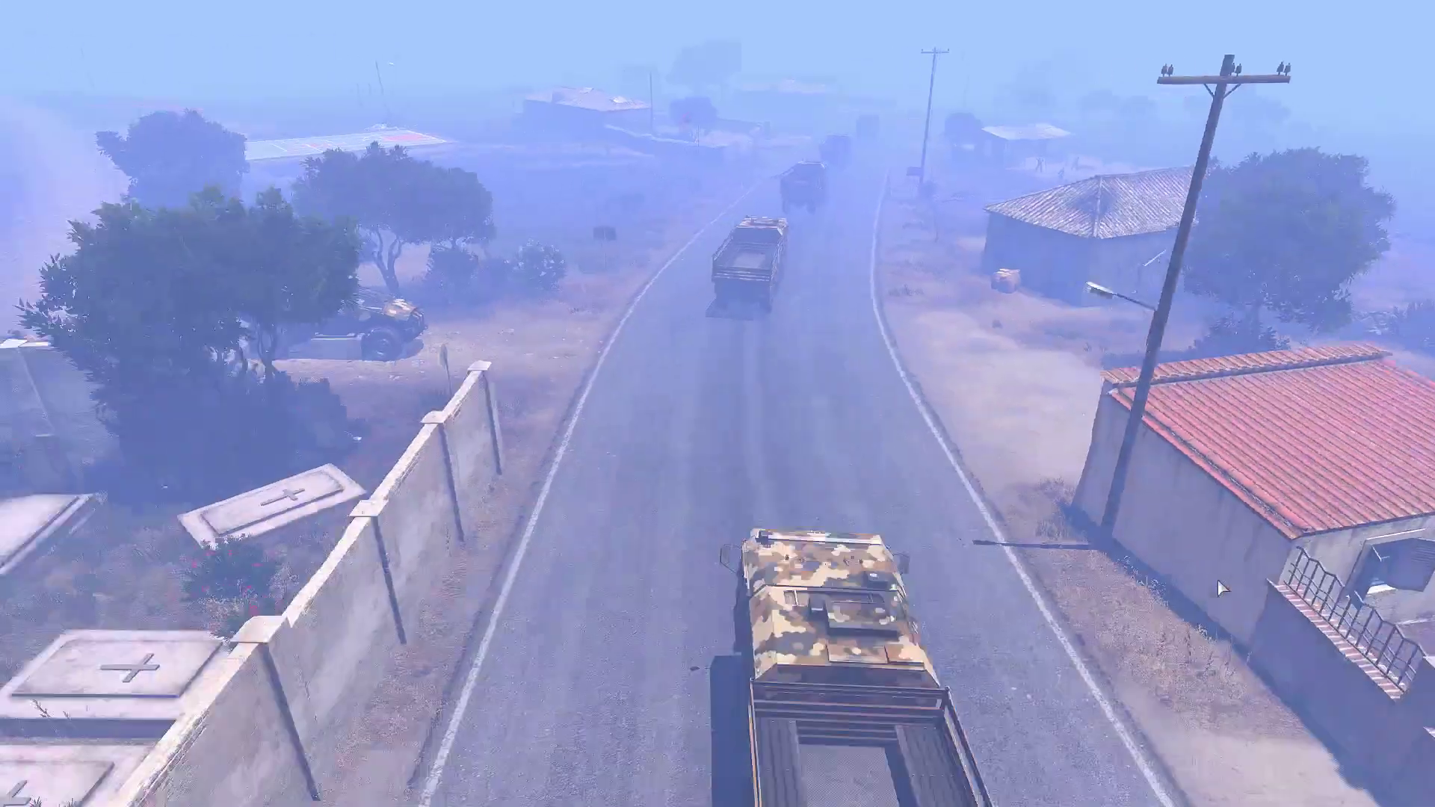
# Step: Quit the Splendid Camera and end the preview to return to the mission editor
pyautogui.press('Escape')
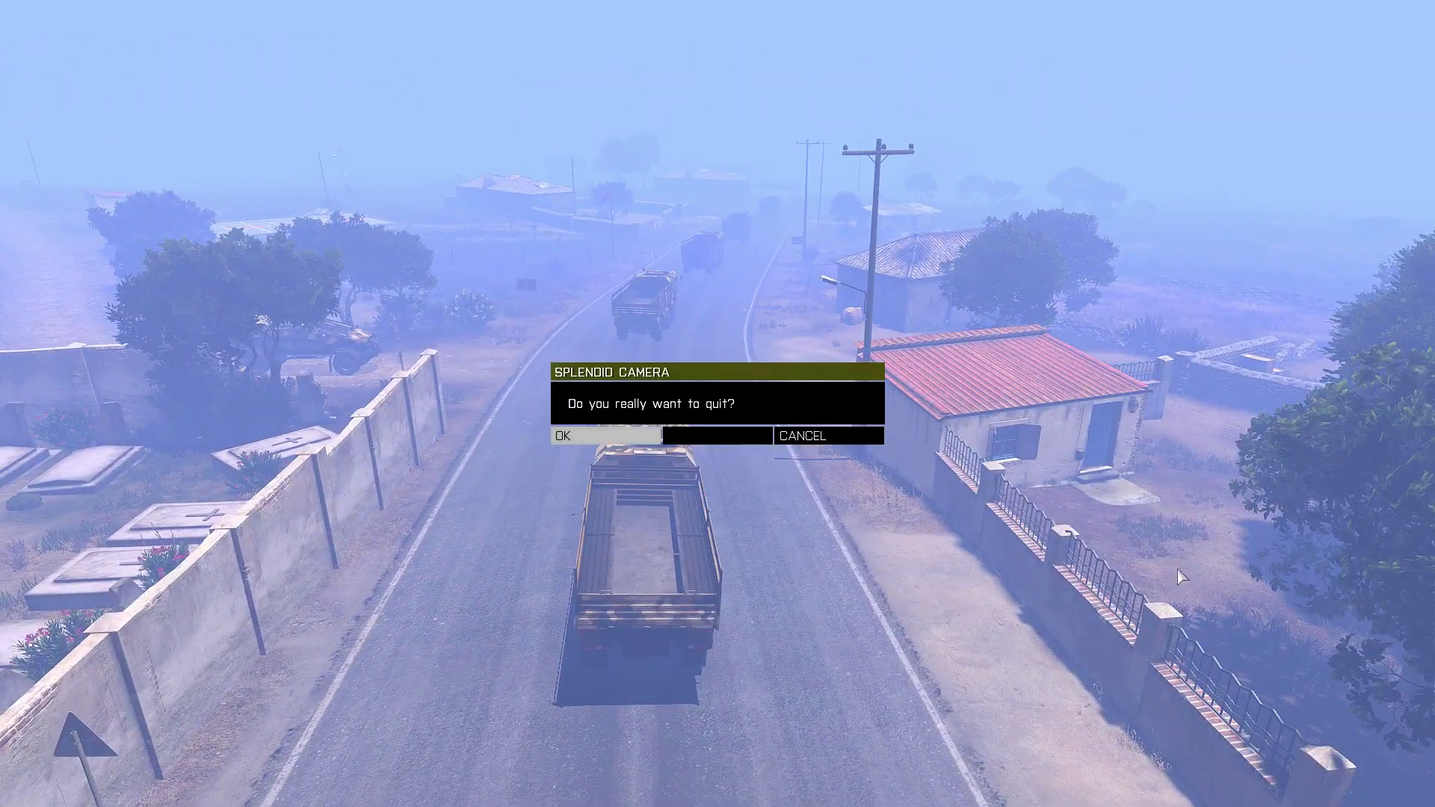
pyautogui.click(595, 435)
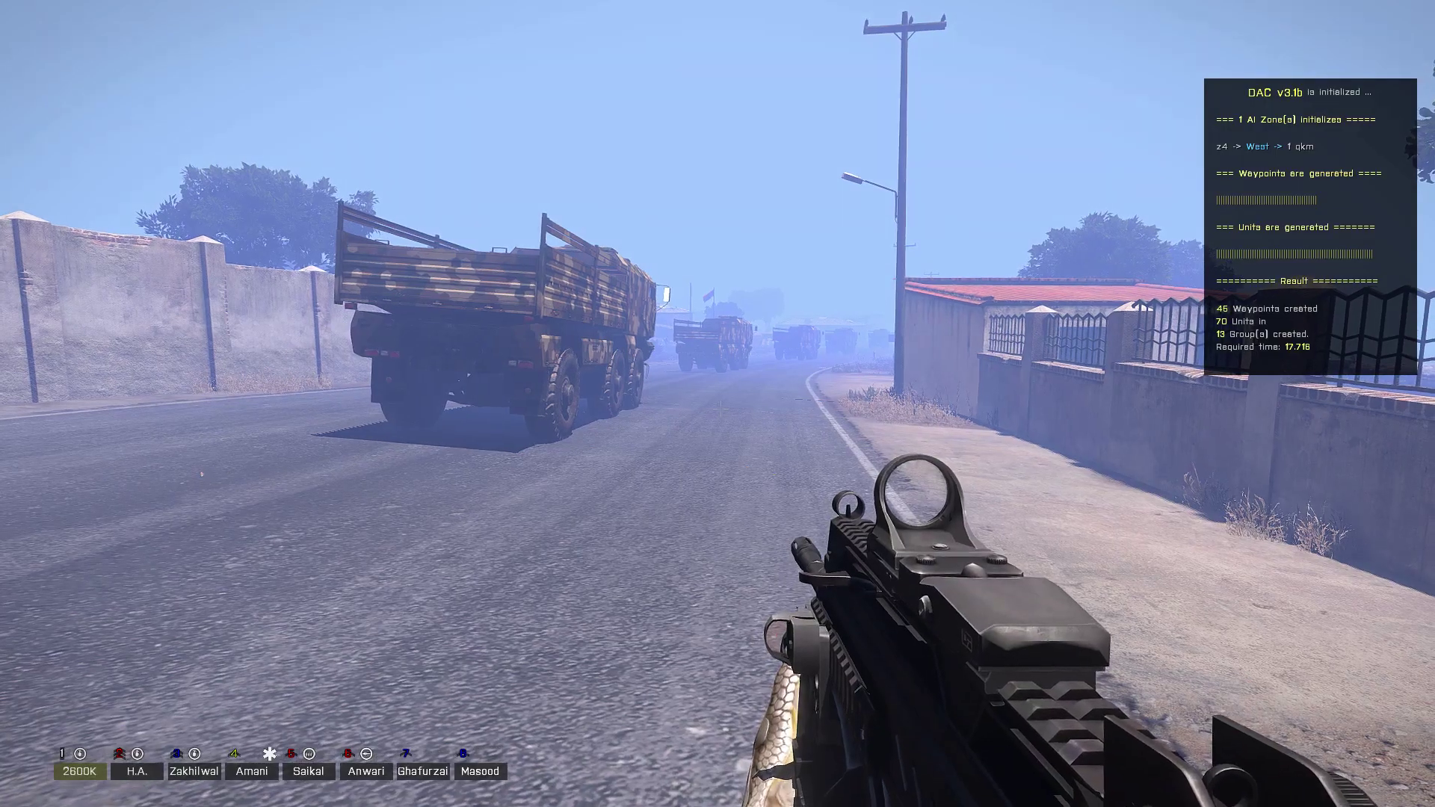
pyautogui.press('Escape')
pyautogui.click(79, 746)
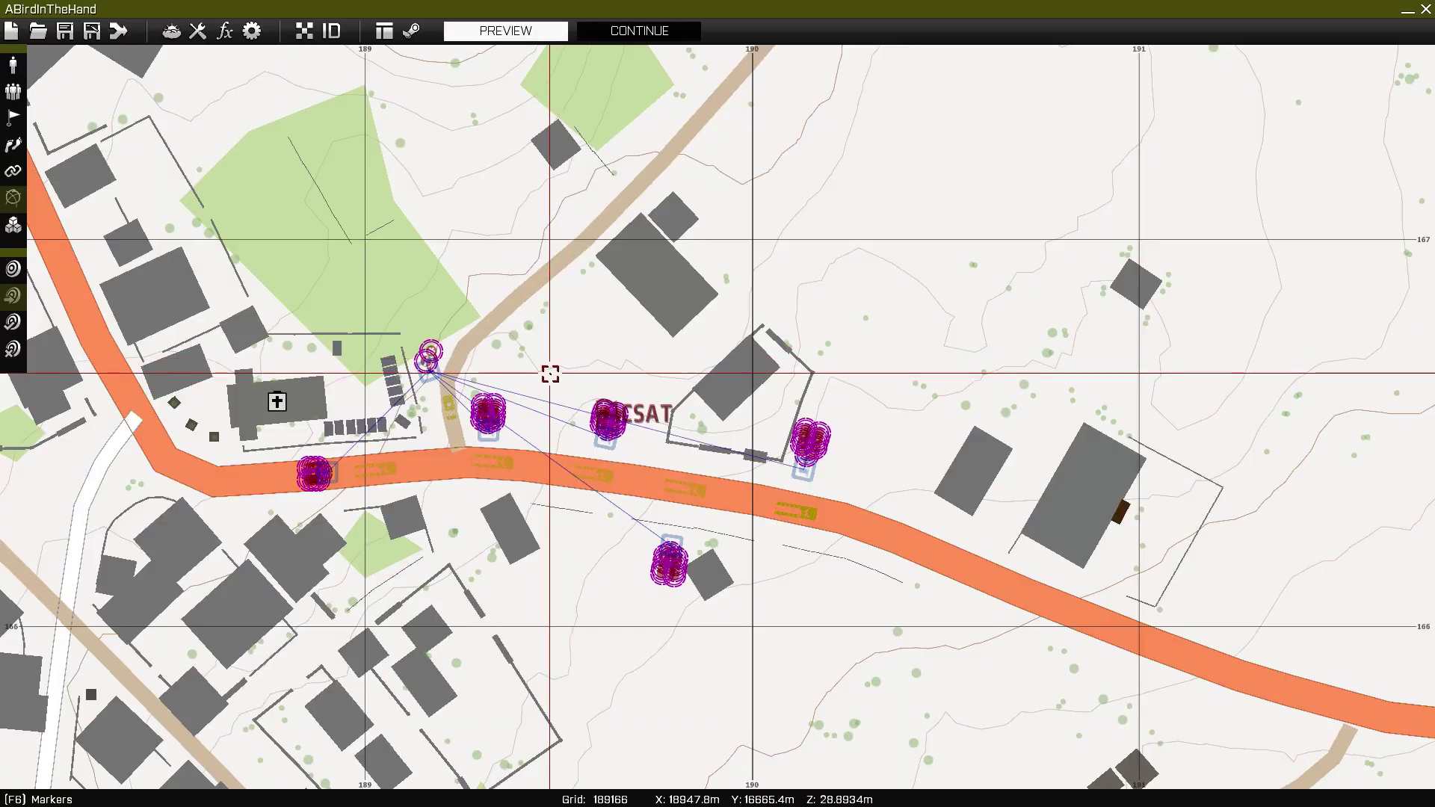